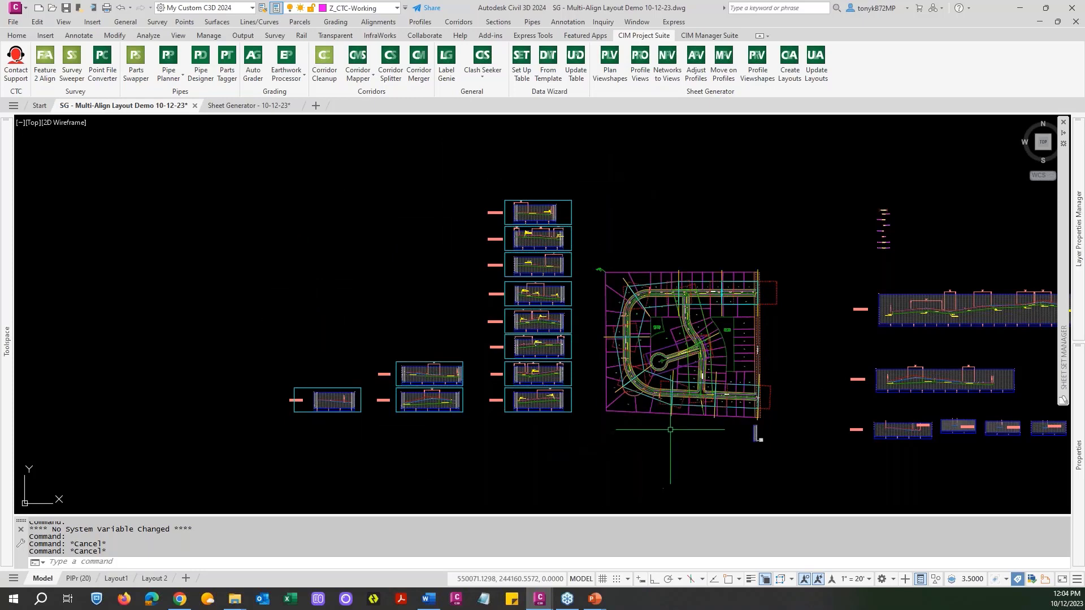
Examine the plan and profile print blocks and the adjacent table below the subdivision plan.
scroll(755, 433, up, 10)
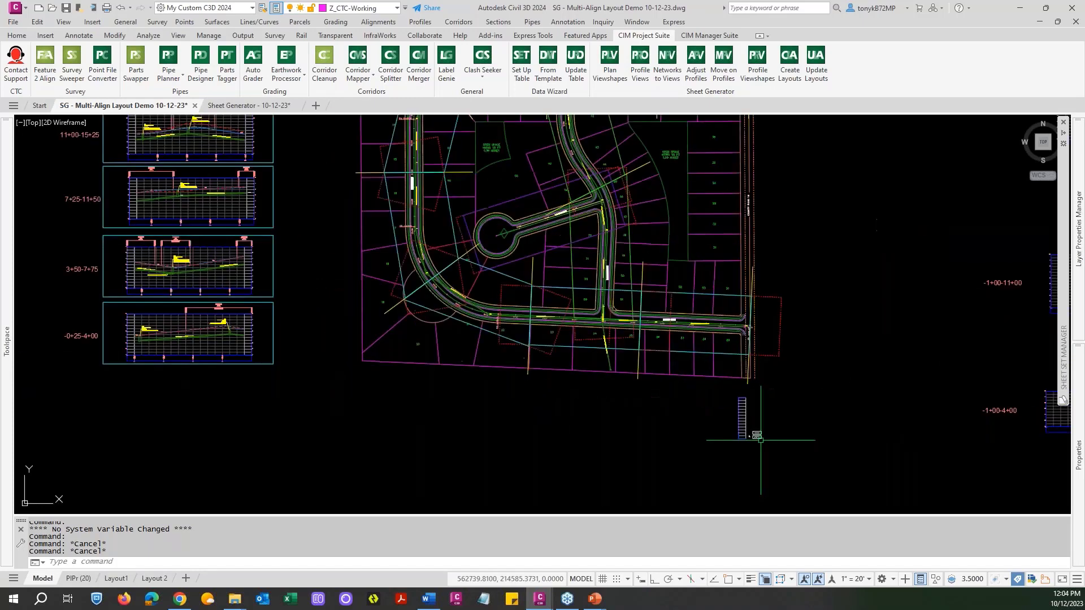
scroll(723, 413, up, 2)
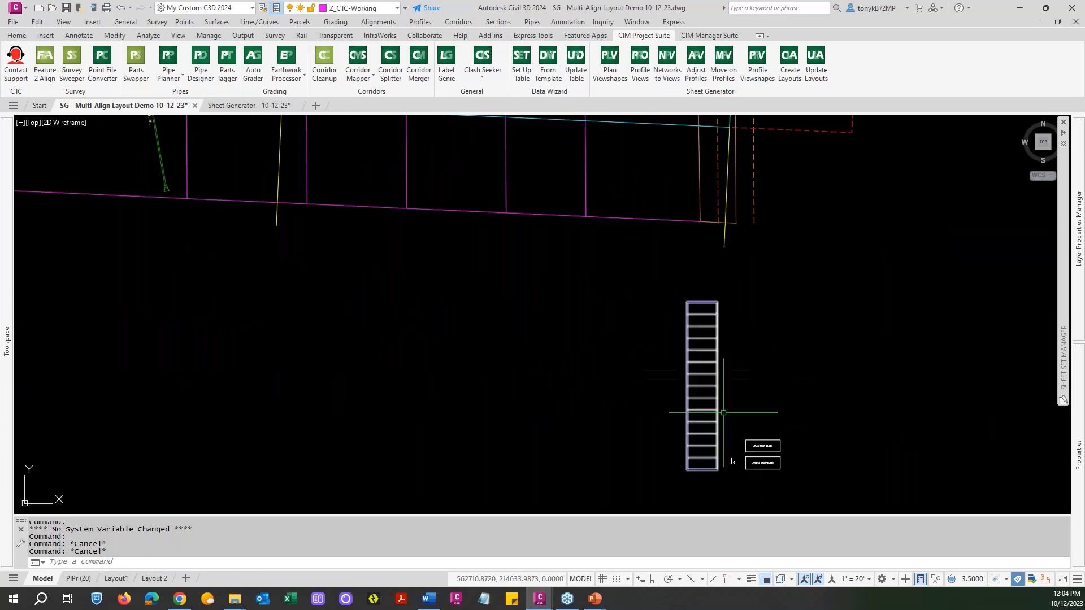
scroll(724, 413, down, 2)
middle_drag(724, 412, 644, 345)
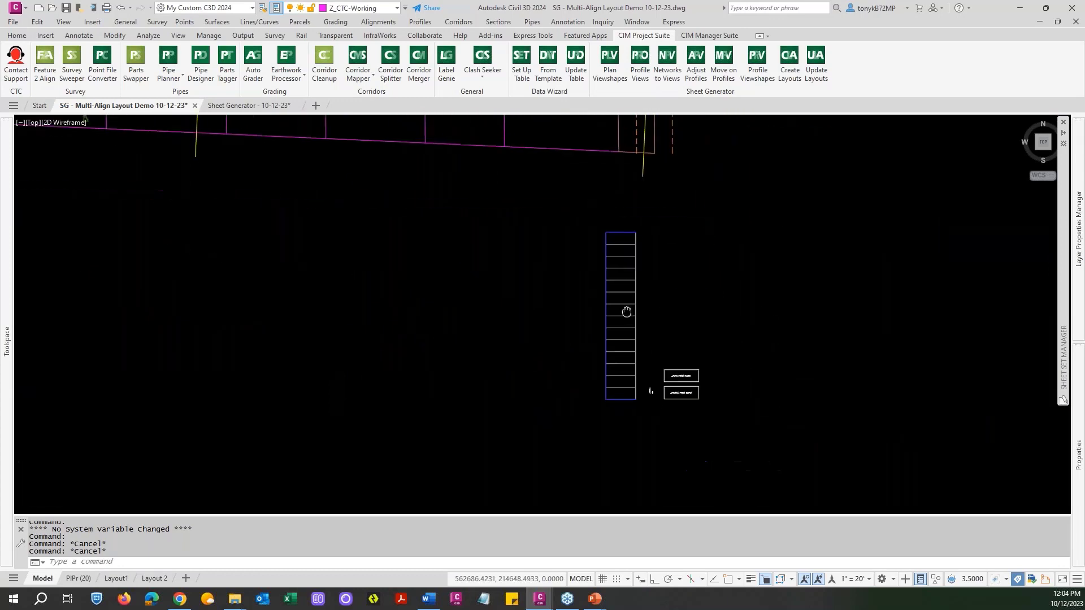
scroll(649, 375, up, 8)
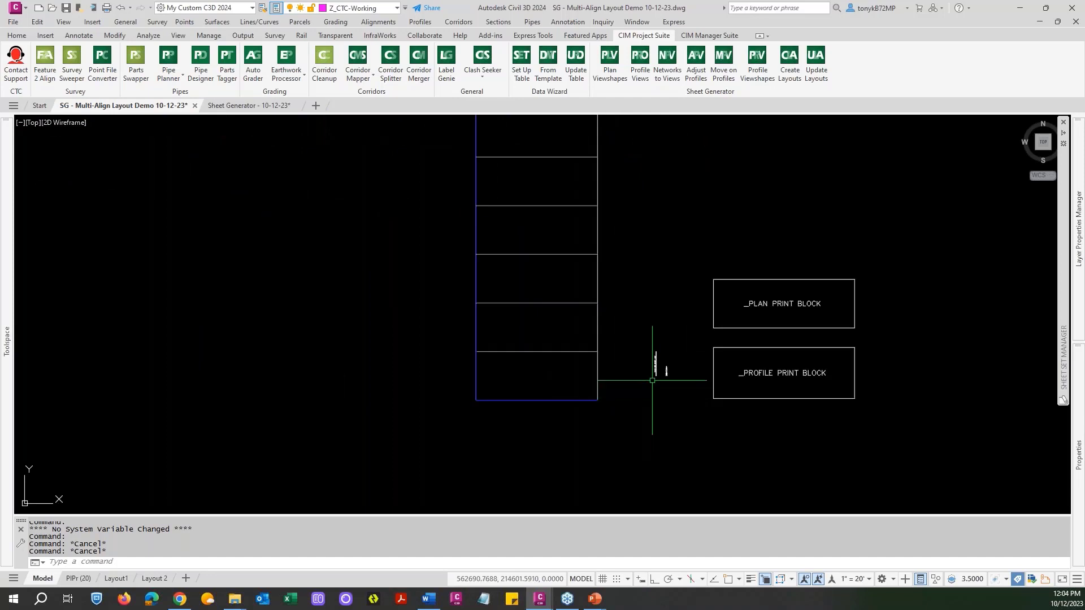
scroll(651, 376, down, 5)
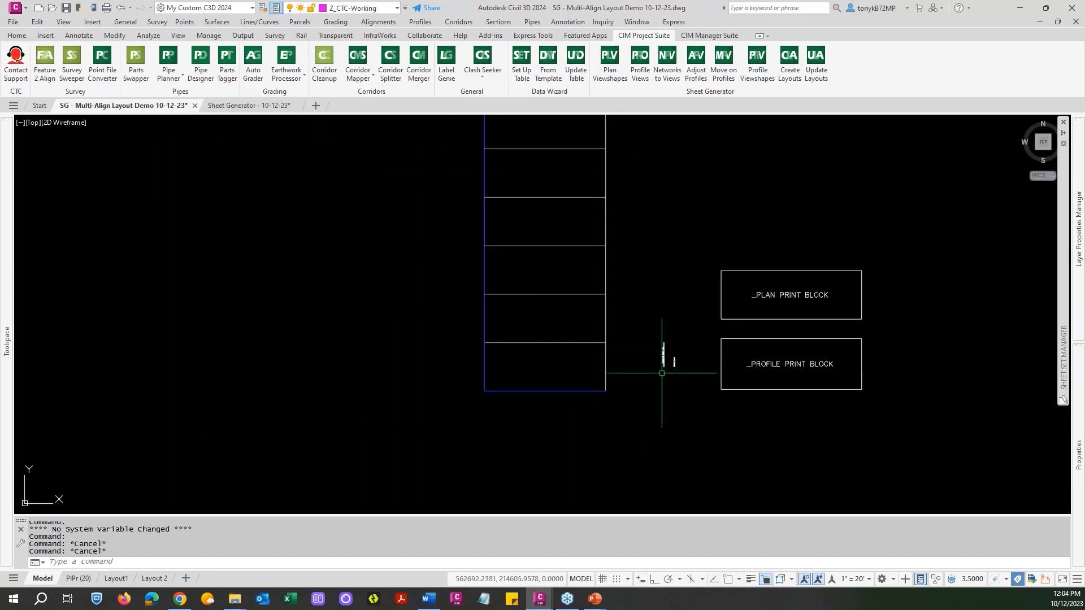
scroll(711, 371, down, 2)
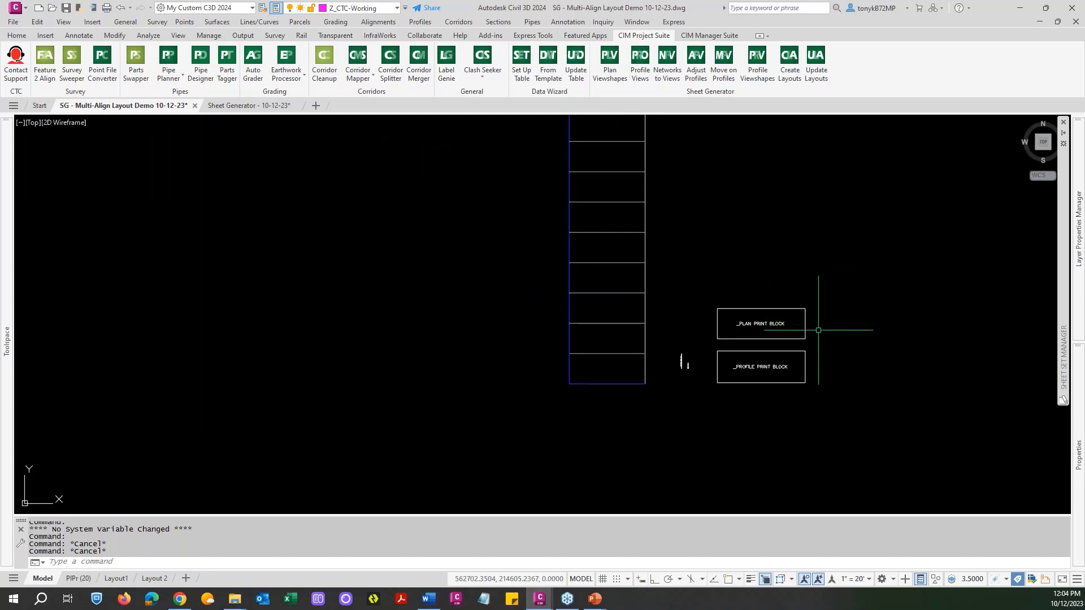
scroll(818, 331, up, 2)
scroll(818, 331, down, 8)
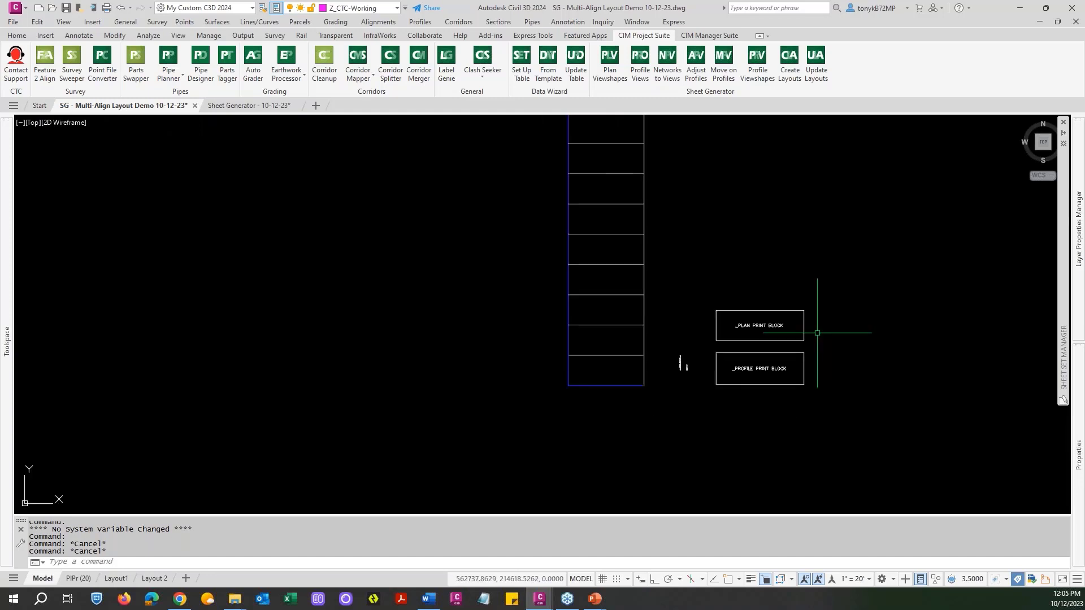
View the title block and sheet arrangement of the PlPr (20) layout, and return to model space.
scroll(715, 329, down, 5)
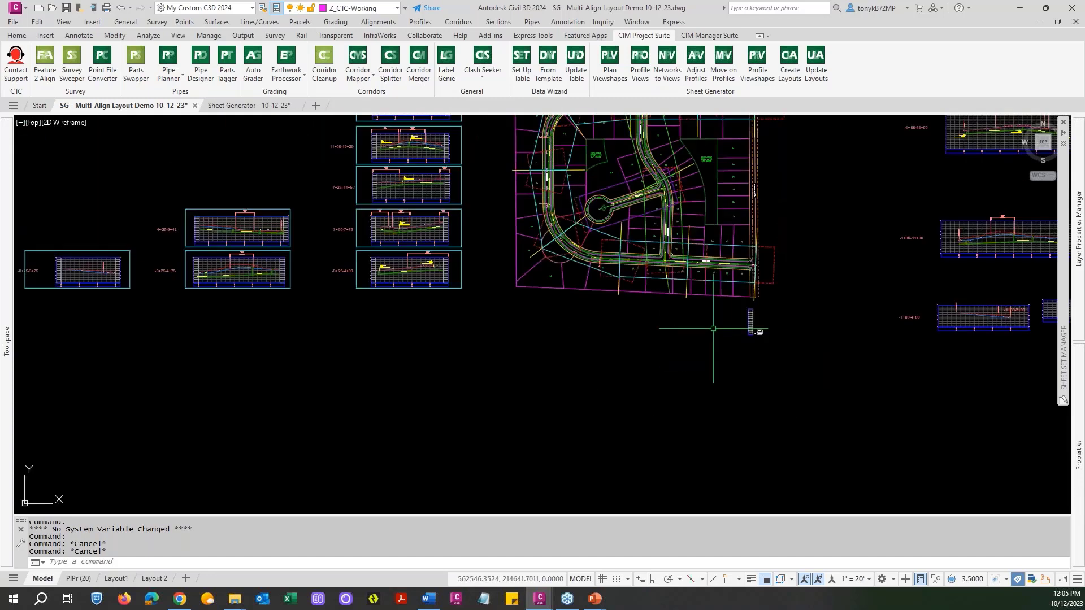
click(79, 580)
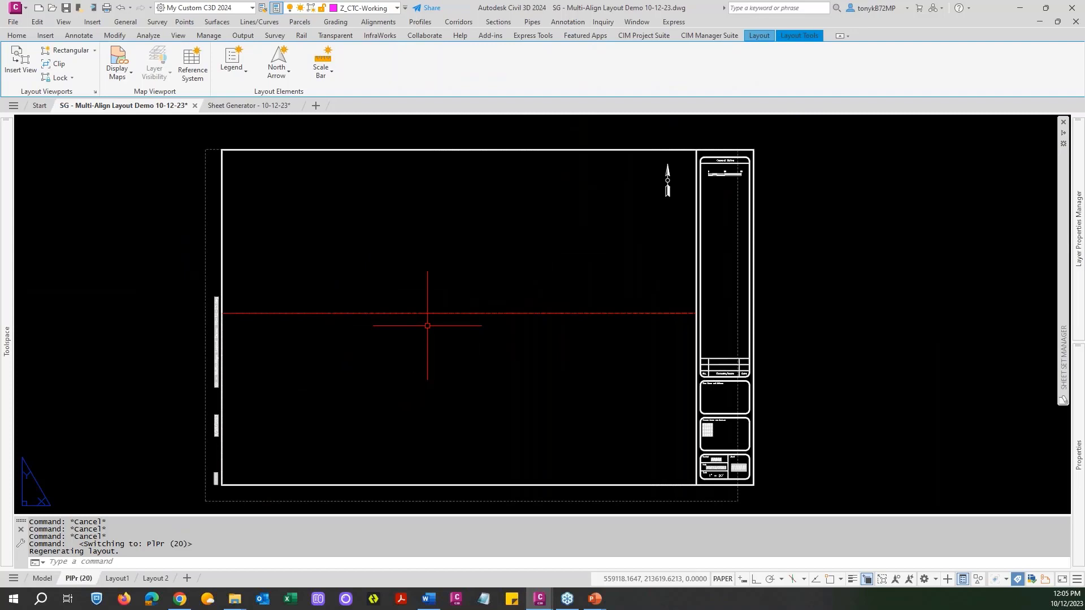
click(45, 584)
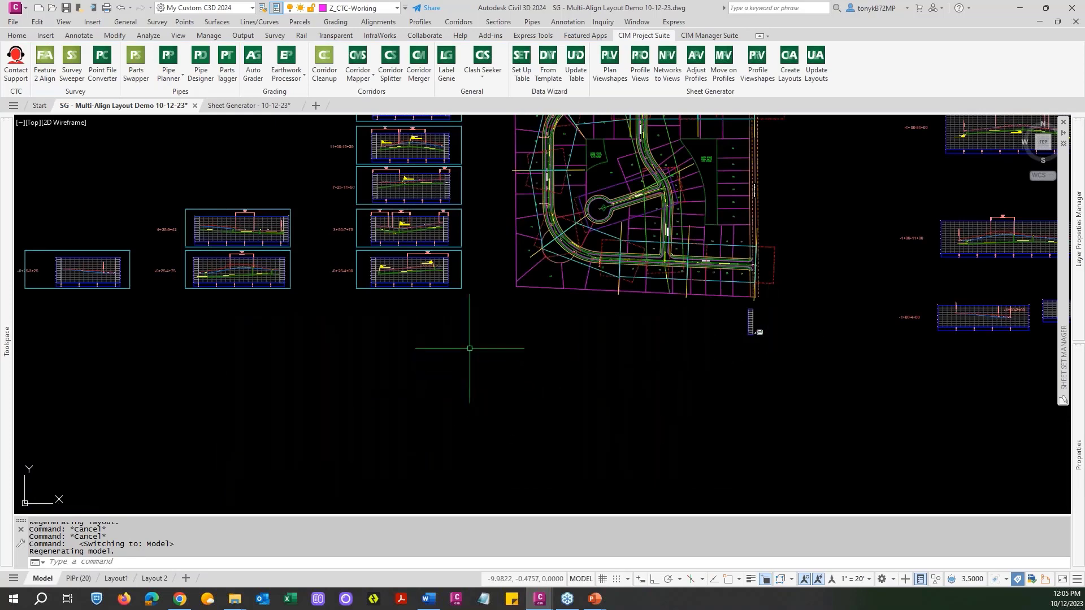
Examine the stacked profile views with their viewshapes and the matching plan viewshapes along the road alignments.
scroll(509, 396, down, 3)
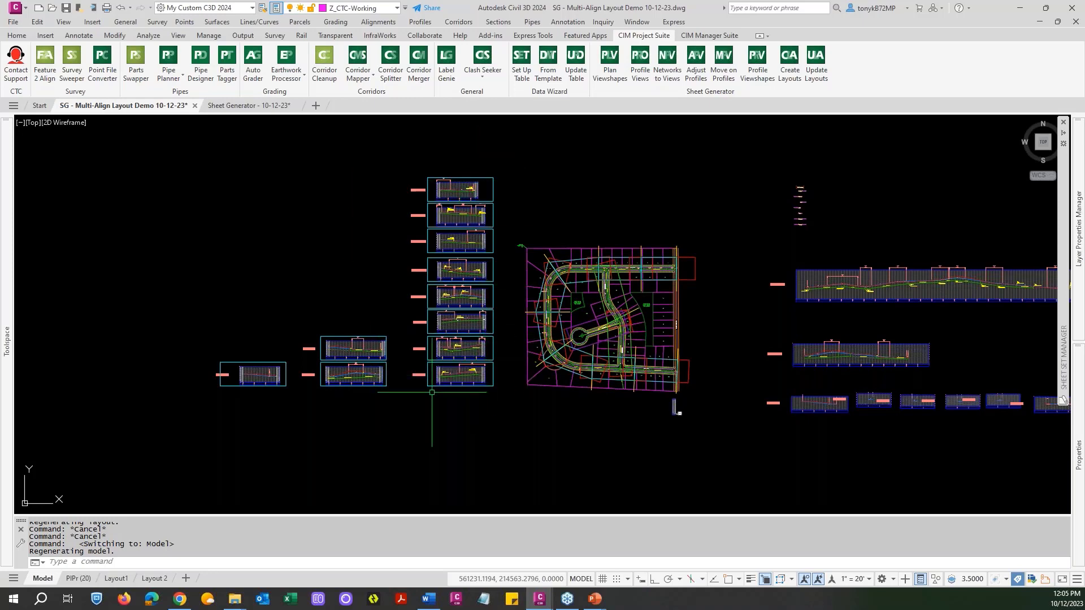
scroll(423, 391, up, 2)
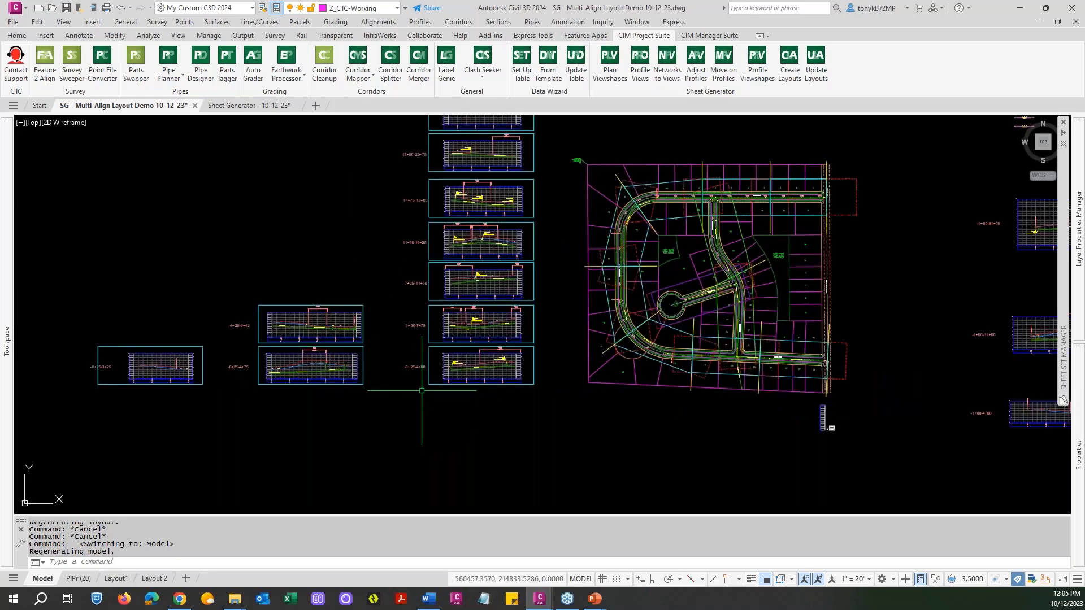
scroll(421, 391, up, 2)
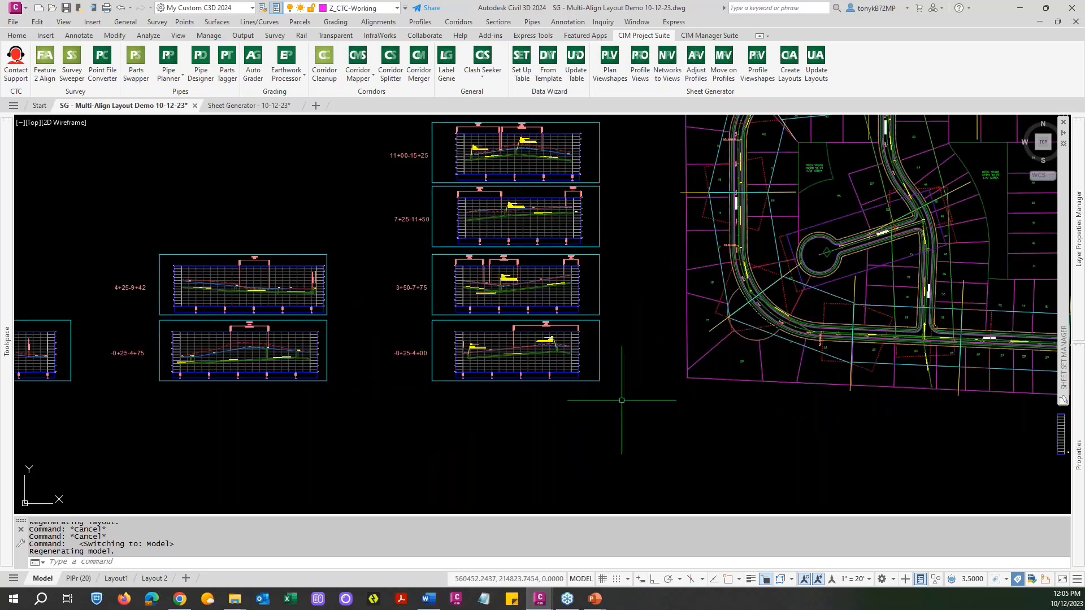
mouse_move(610, 384)
middle_down()
mouse_move(588, 404)
mouse_move(458, 405)
middle_up()
scroll(767, 336, up, 5)
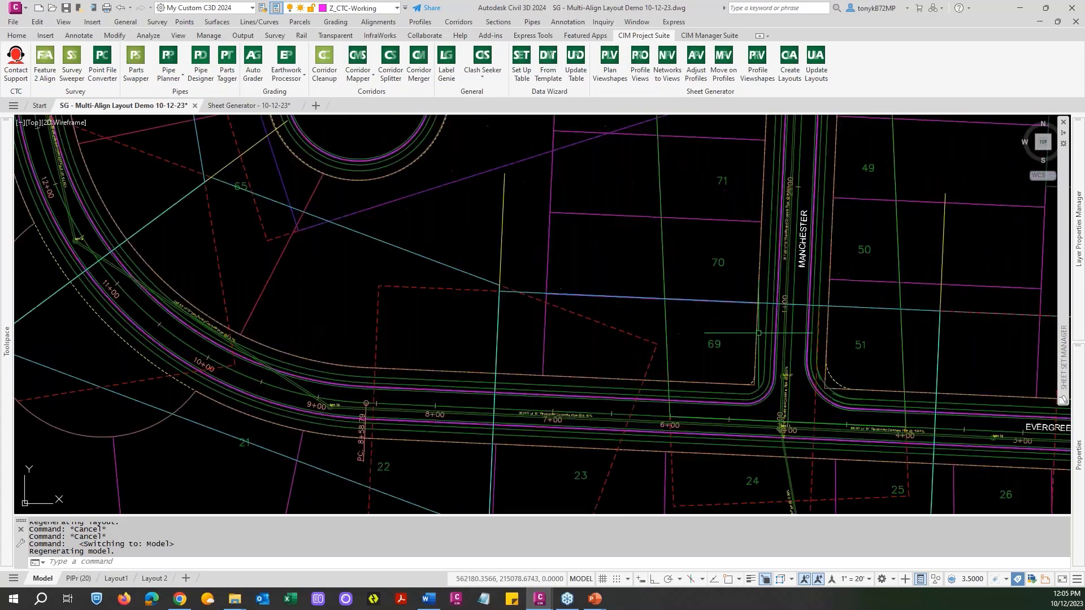
scroll(798, 328, down, 6)
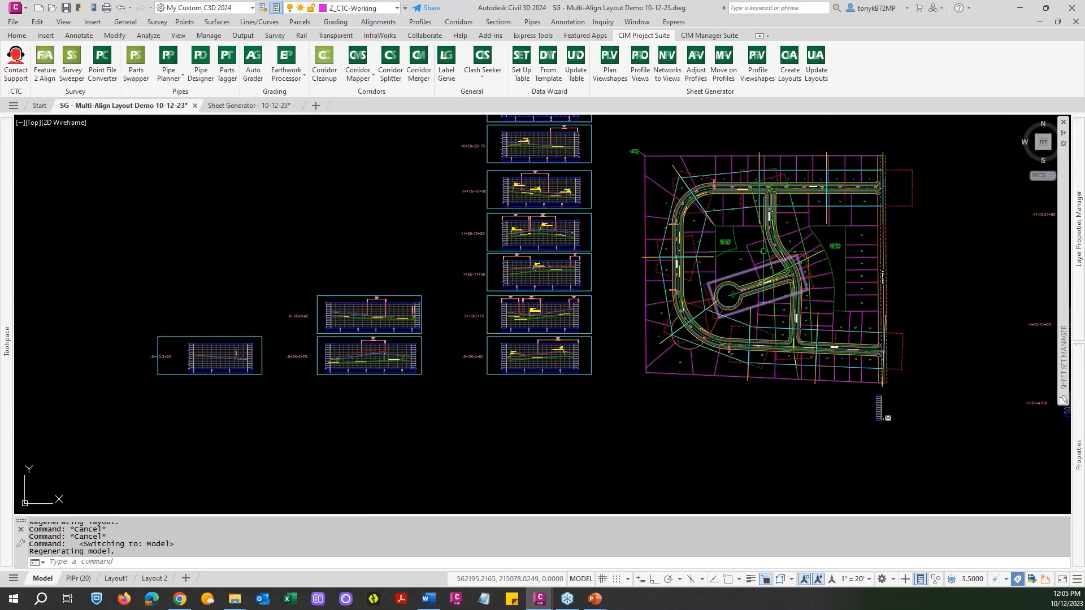
scroll(411, 346, up, 8)
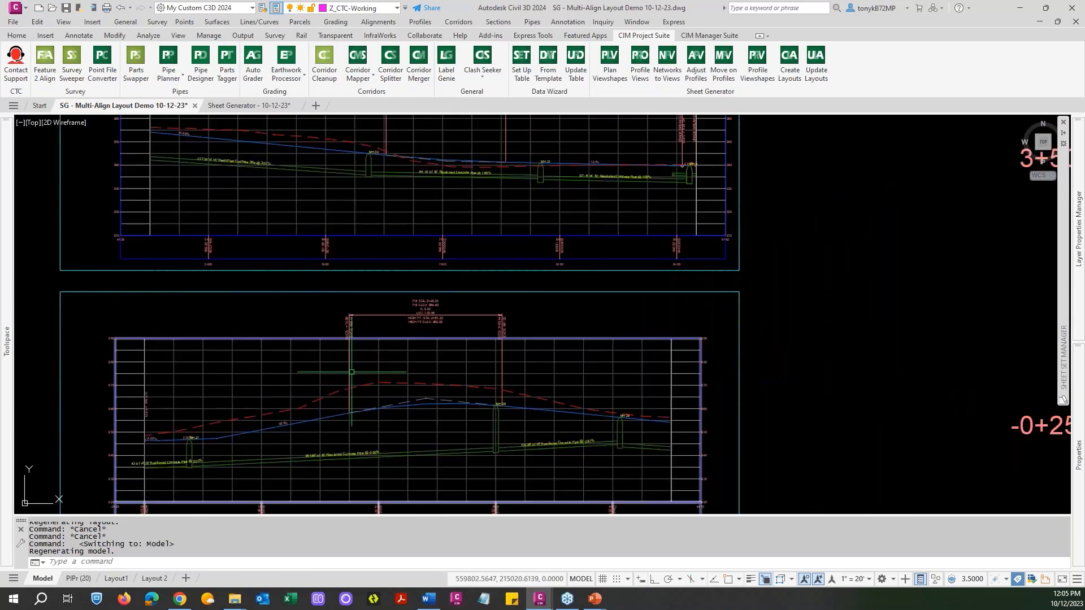
scroll(522, 378, down, 4)
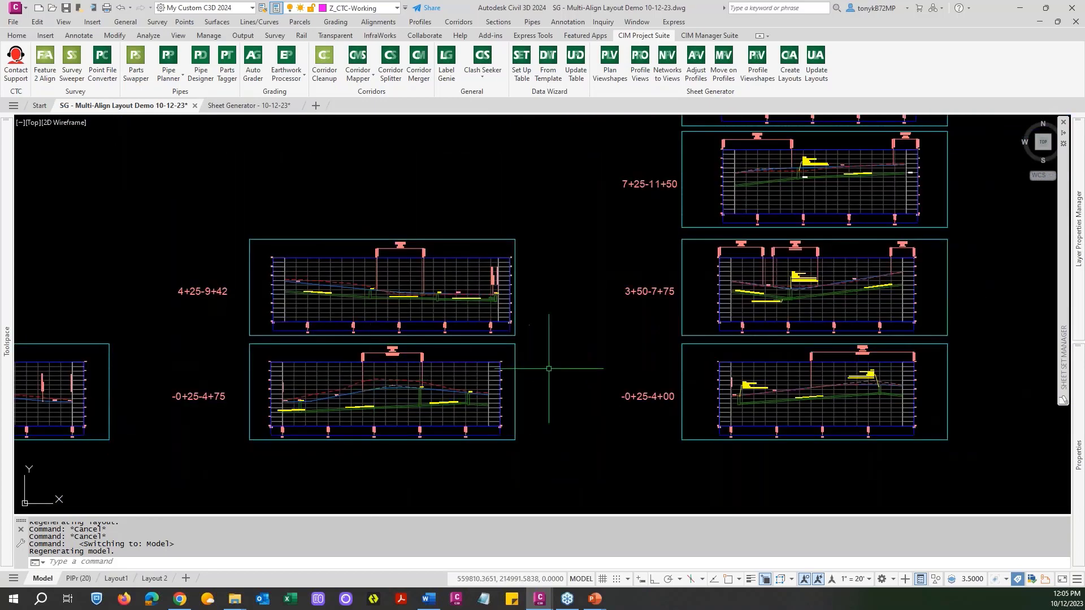
scroll(466, 398, up, 4)
scroll(625, 375, down, 6)
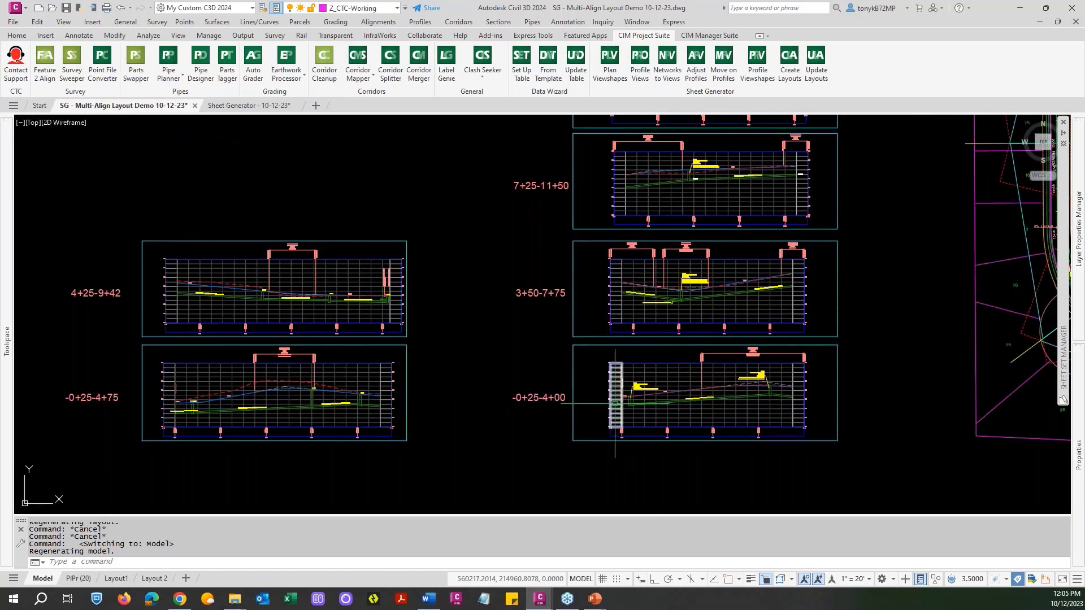
scroll(614, 403, down, 2)
scroll(774, 337, down, 2)
middle_drag(790, 327, 756, 402)
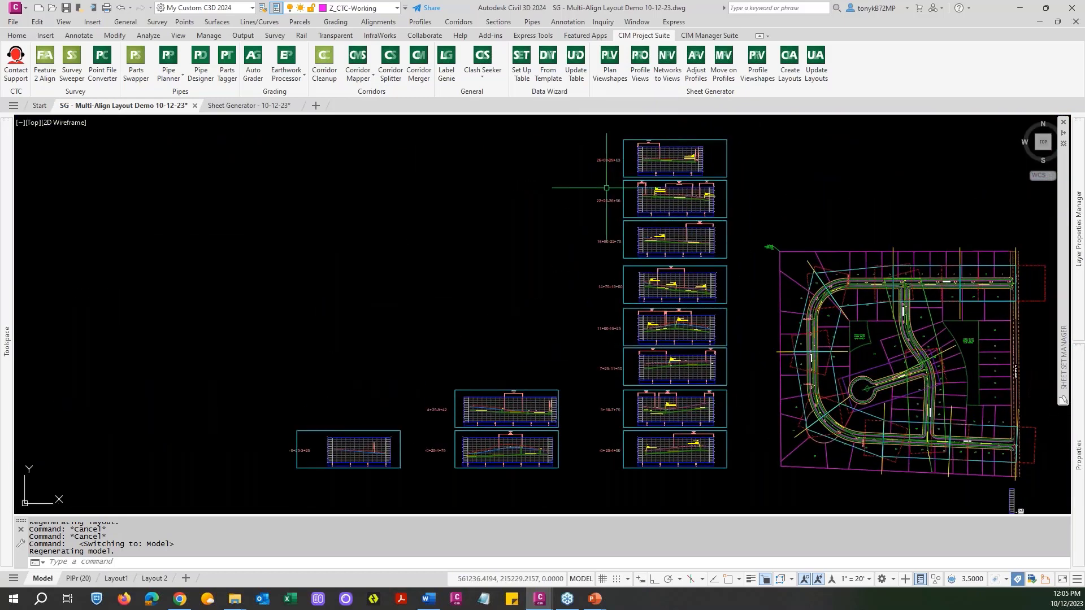
Review the available label templates in Label Genie and close it without adding labels.
click(446, 63)
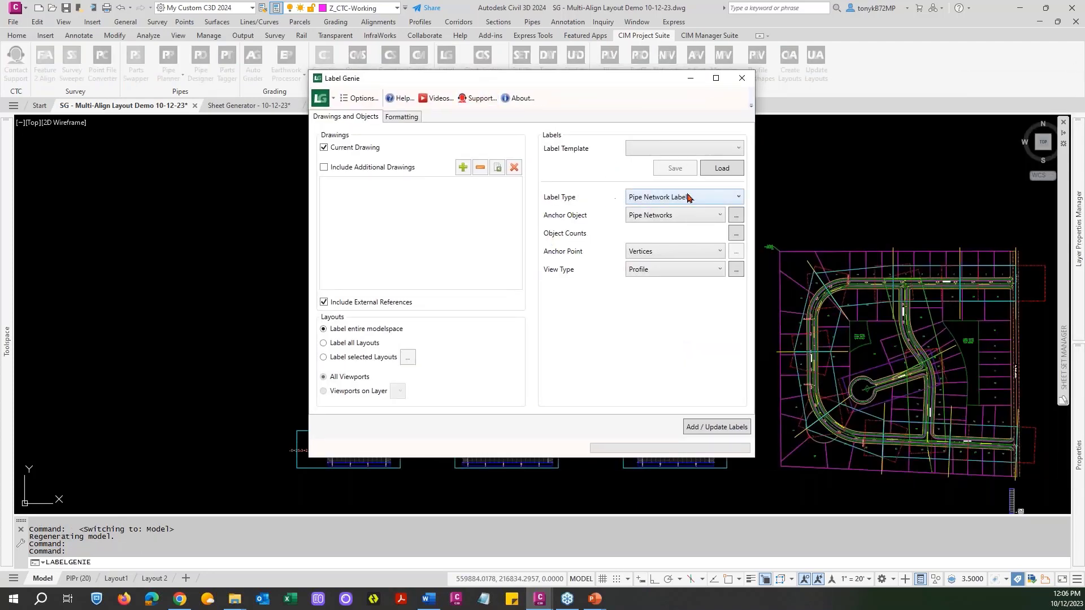
click(740, 150)
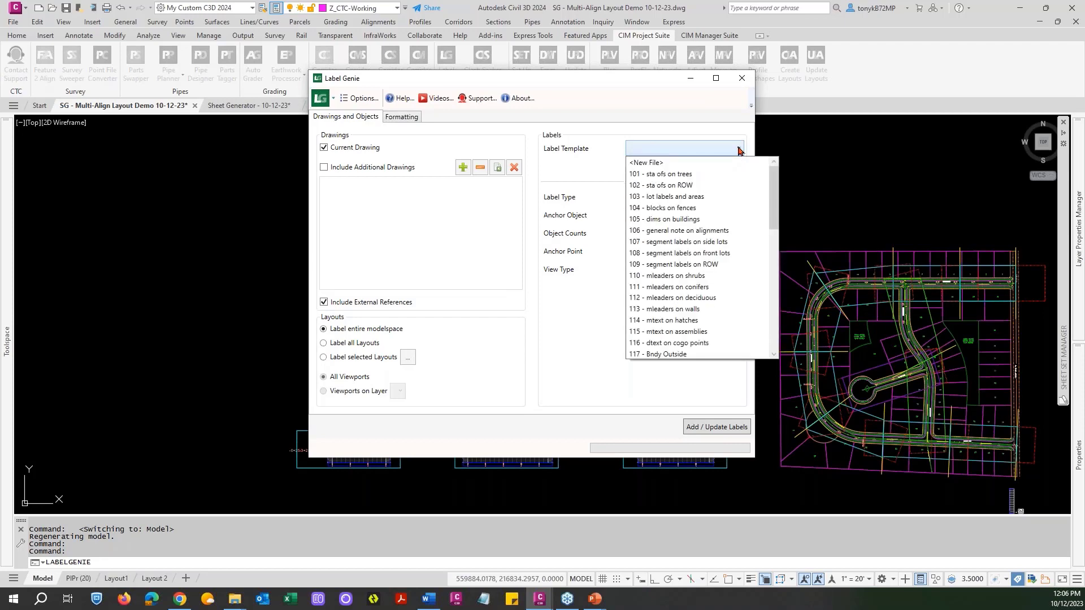
drag(773, 213, 771, 187)
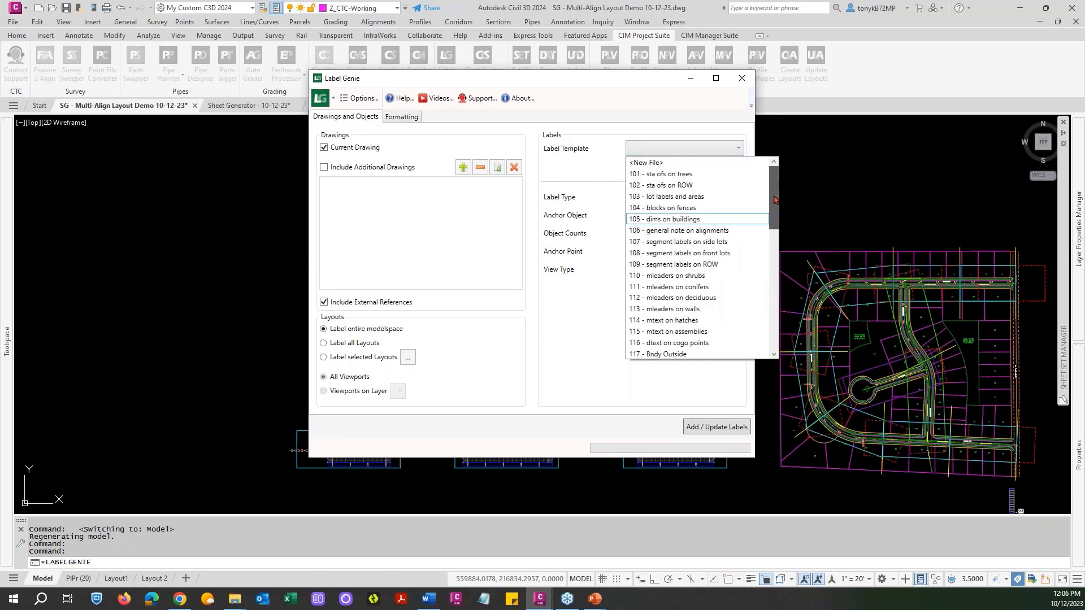
click(609, 105)
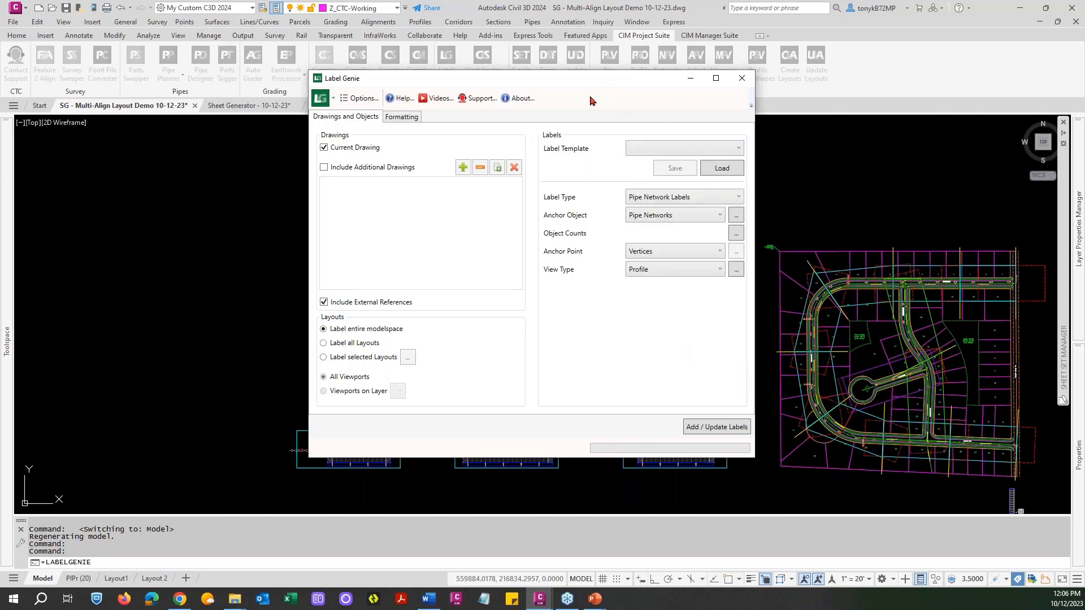
drag(583, 84, 619, 114)
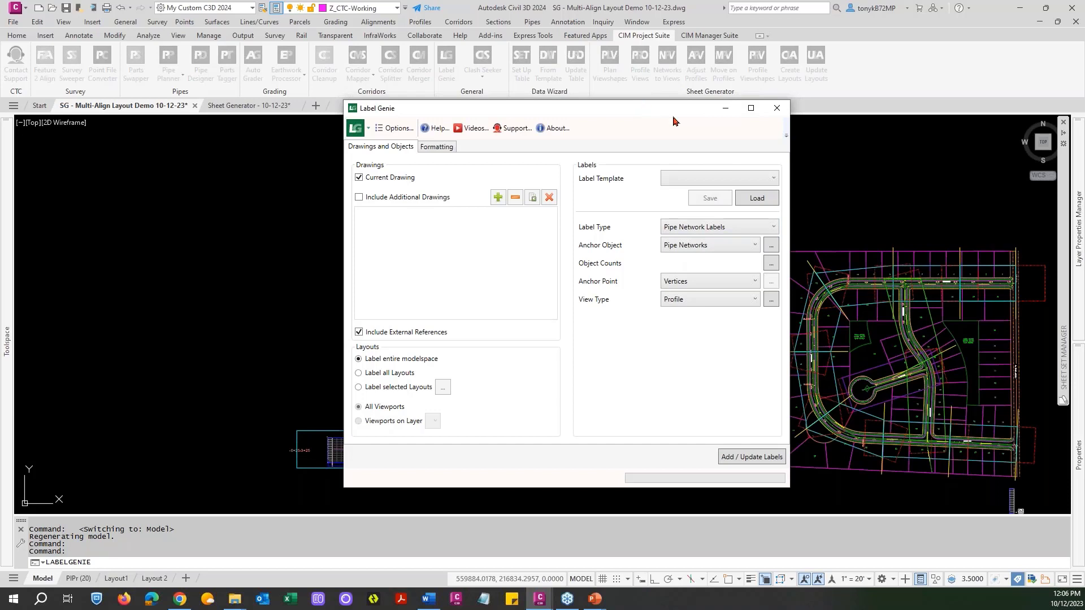
click(722, 179)
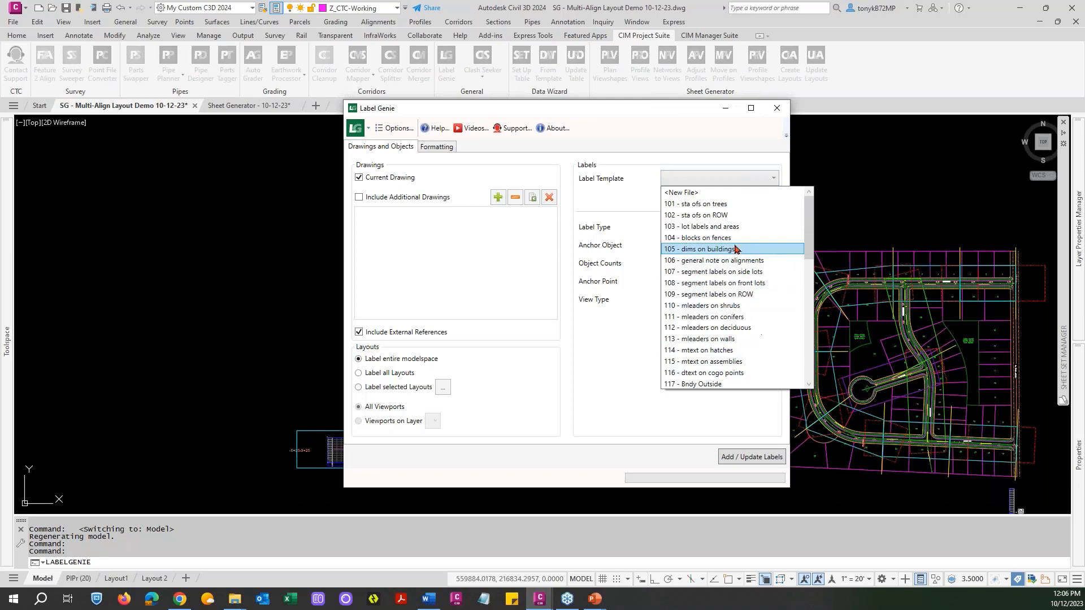
click(676, 133)
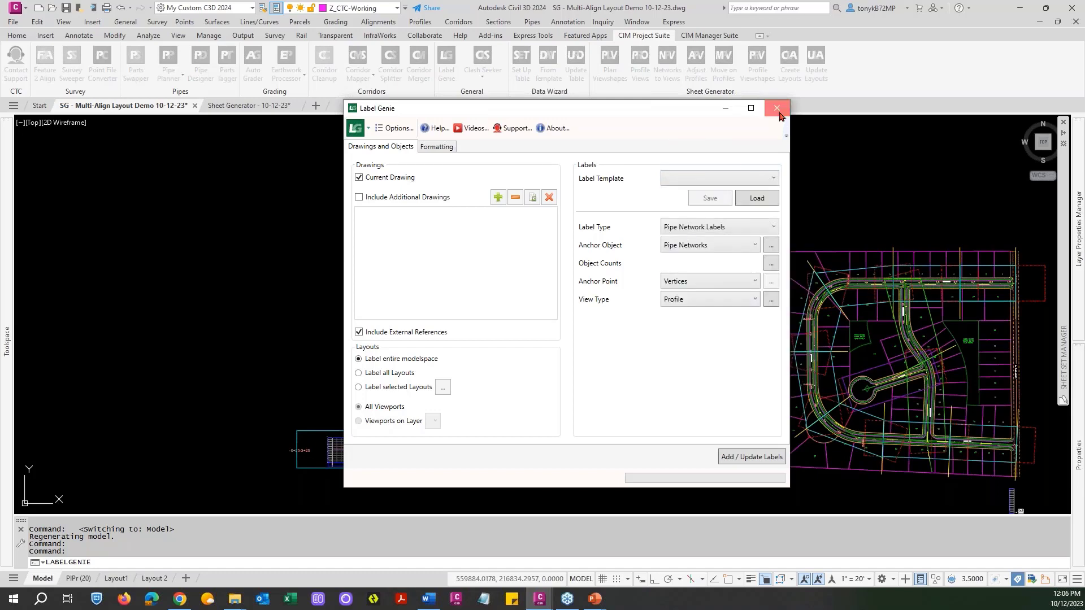
click(777, 109)
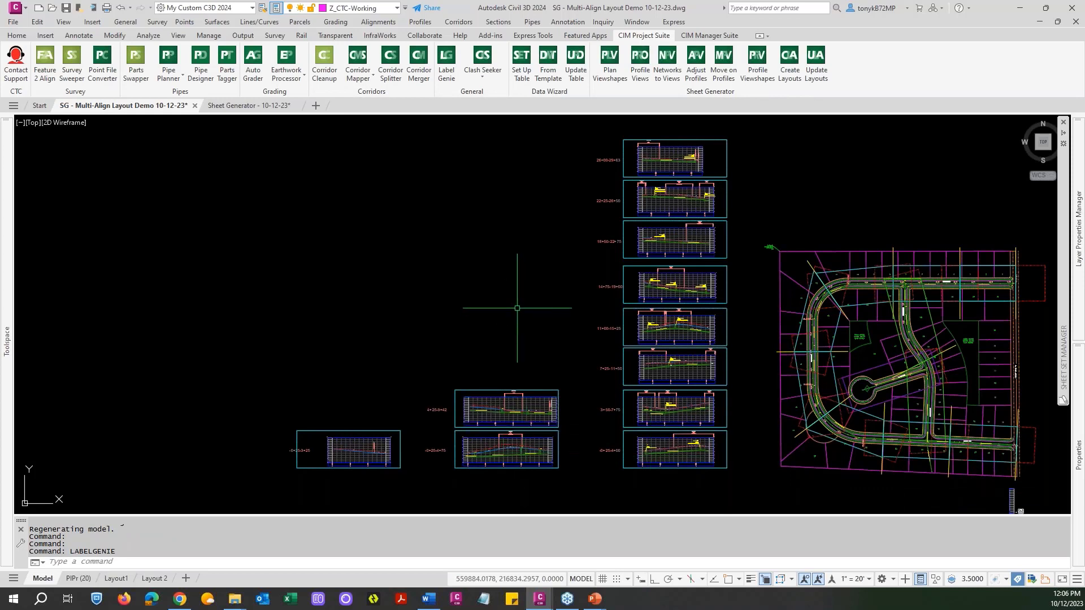
mouse_move(506, 299)
middle_down()
mouse_move(484, 307)
mouse_move(459, 289)
mouse_move(469, 302)
middle_up()
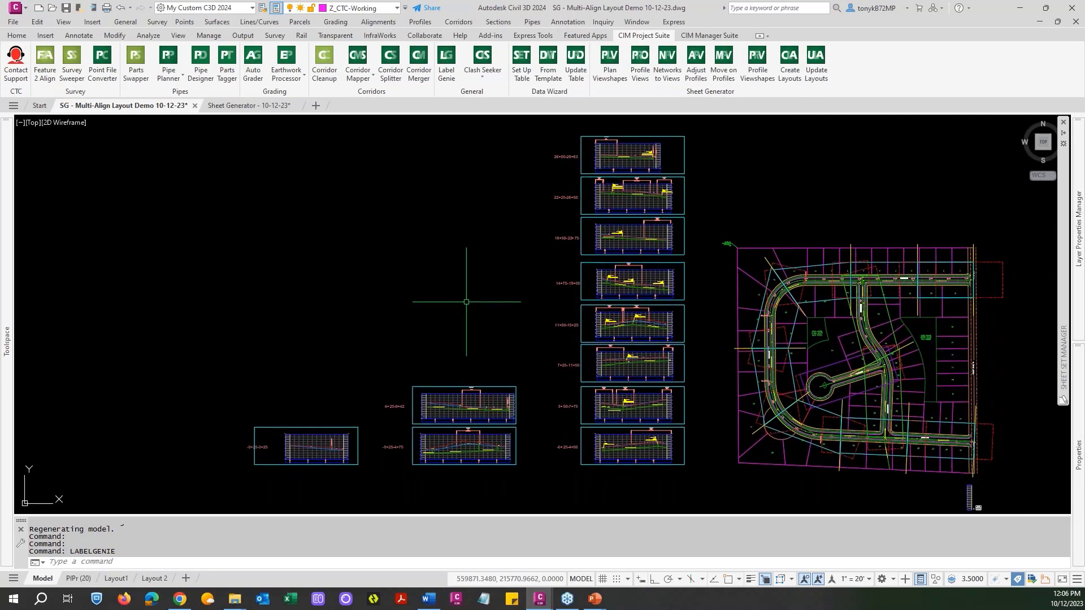
key(Escape)
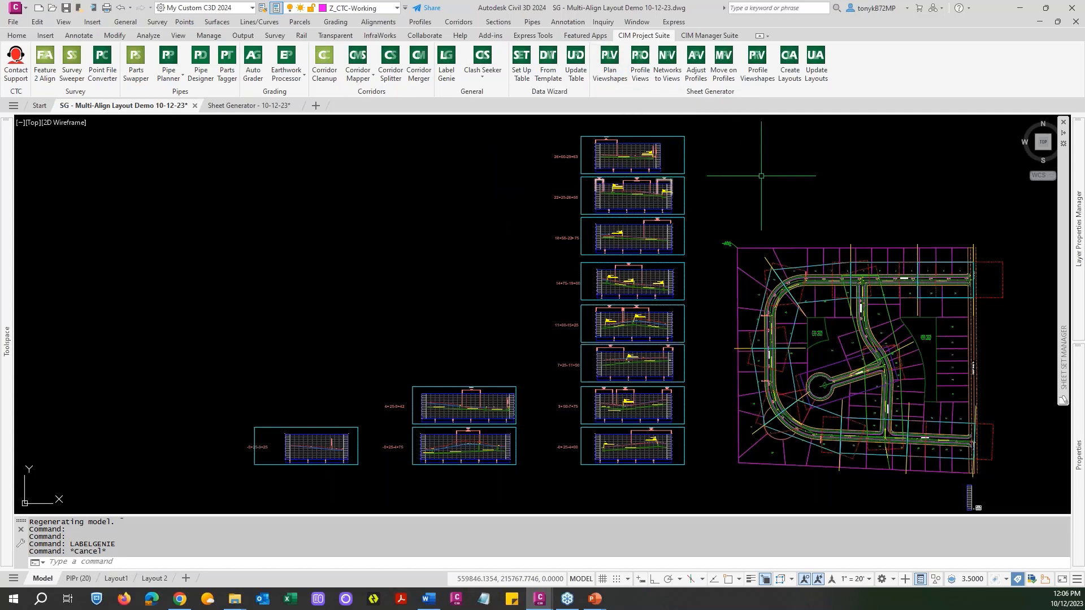
click(641, 80)
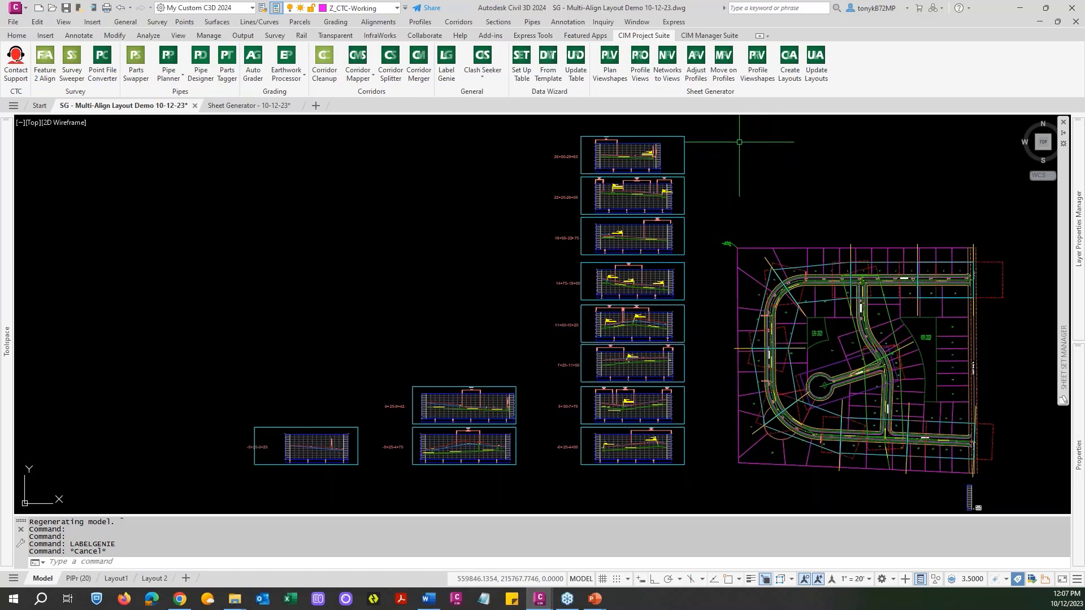
Start Create Layouts, saving the drawing's pending changes and agreeing to continue with Civil 3D objects that are not data references.
click(788, 73)
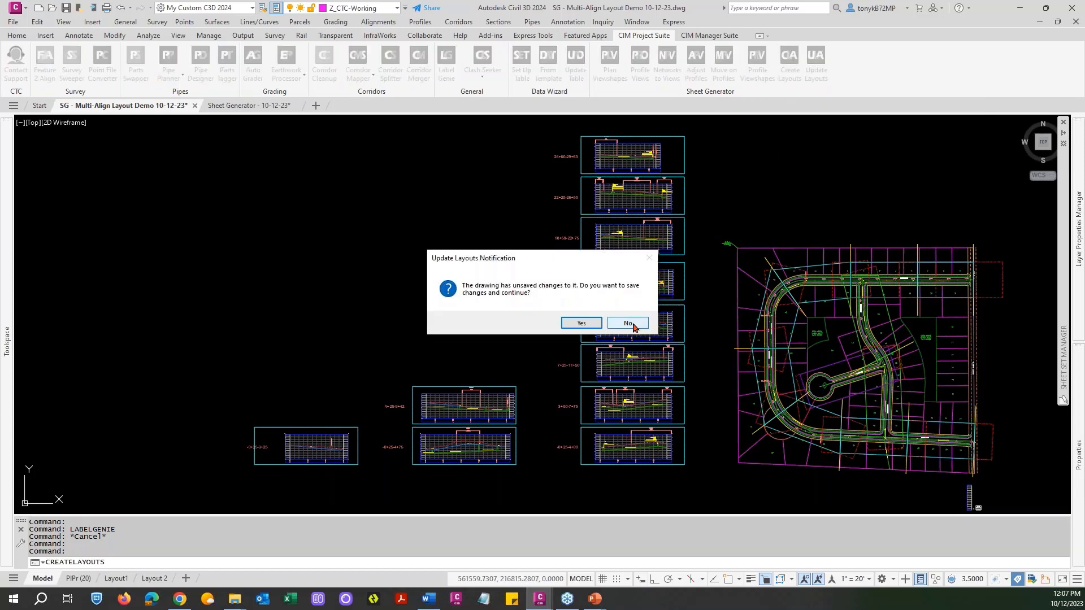
click(574, 324)
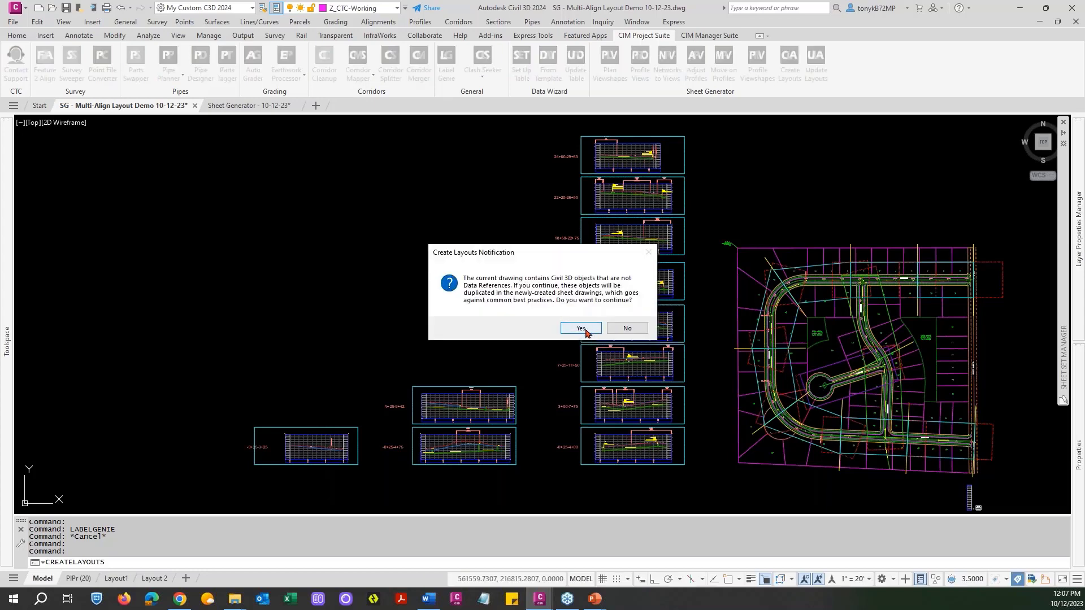
click(582, 328)
click(572, 324)
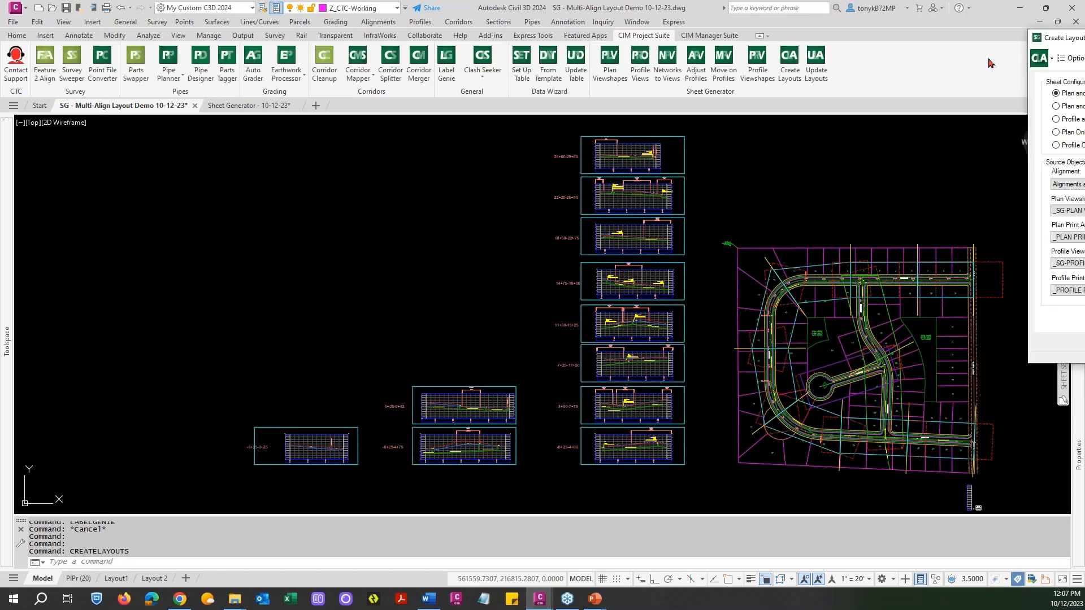
Set the source alignment for the plan and profile layouts to Evergreen.
drag(444, 91, 324, 68)
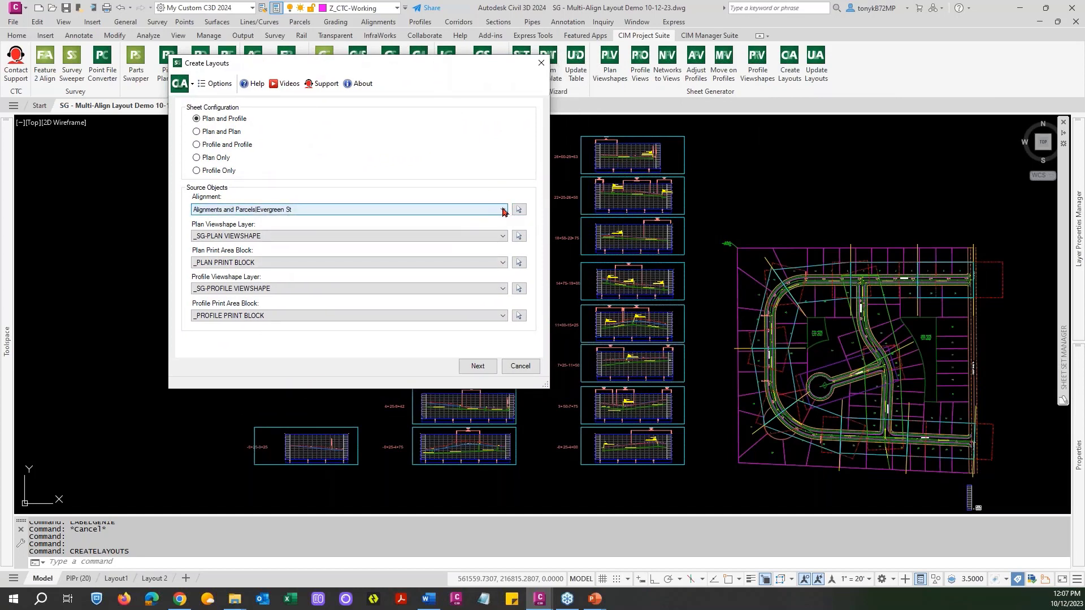
click(504, 211)
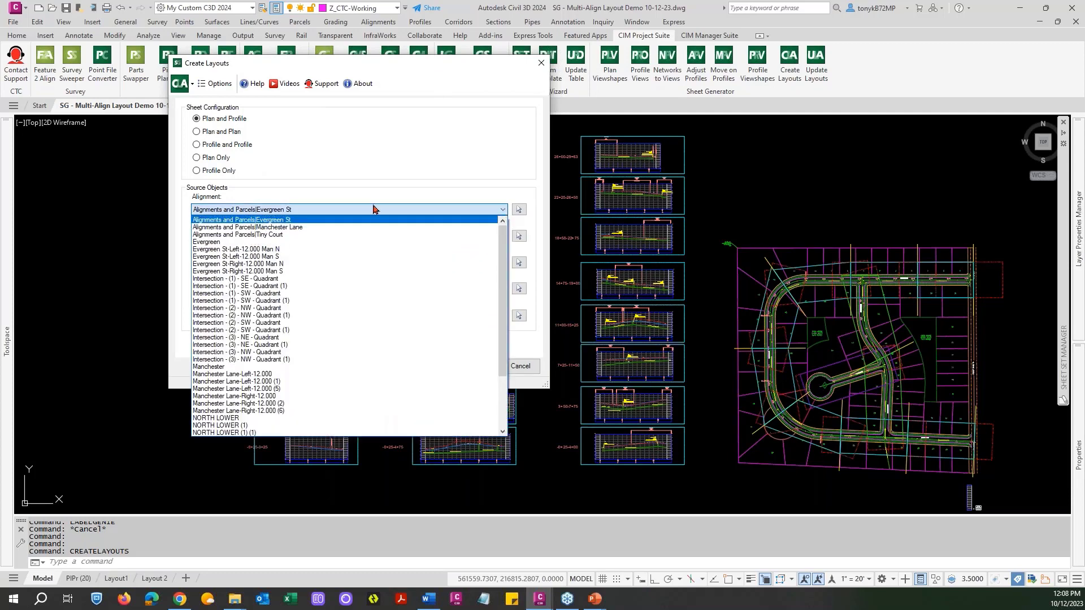
click(215, 242)
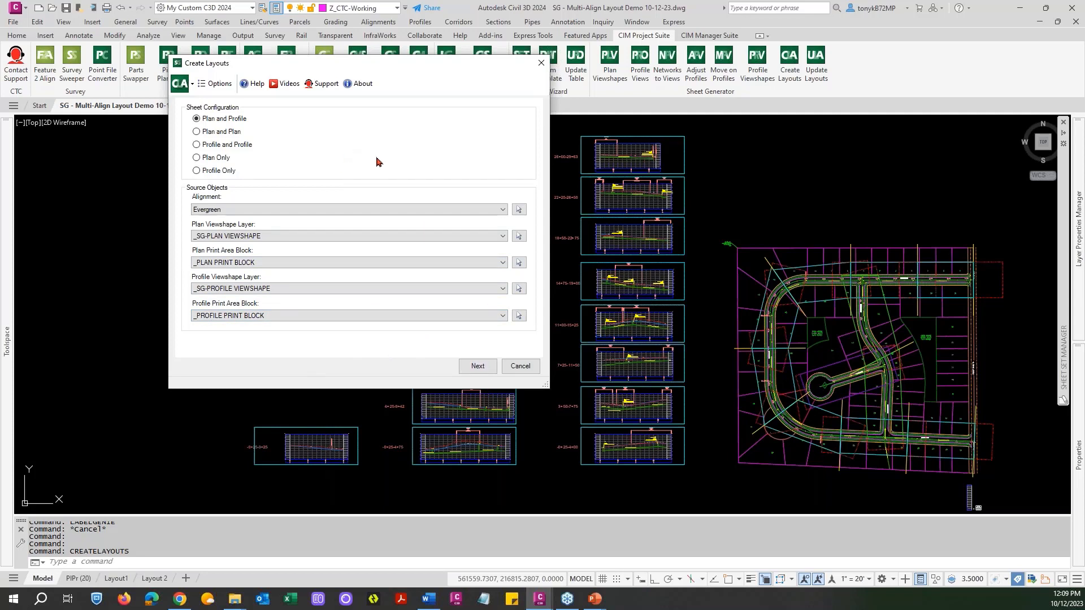
Keep every Evergreen plan viewshape station range for layout creation and proceed to the north arrow and matchline settings.
click(476, 367)
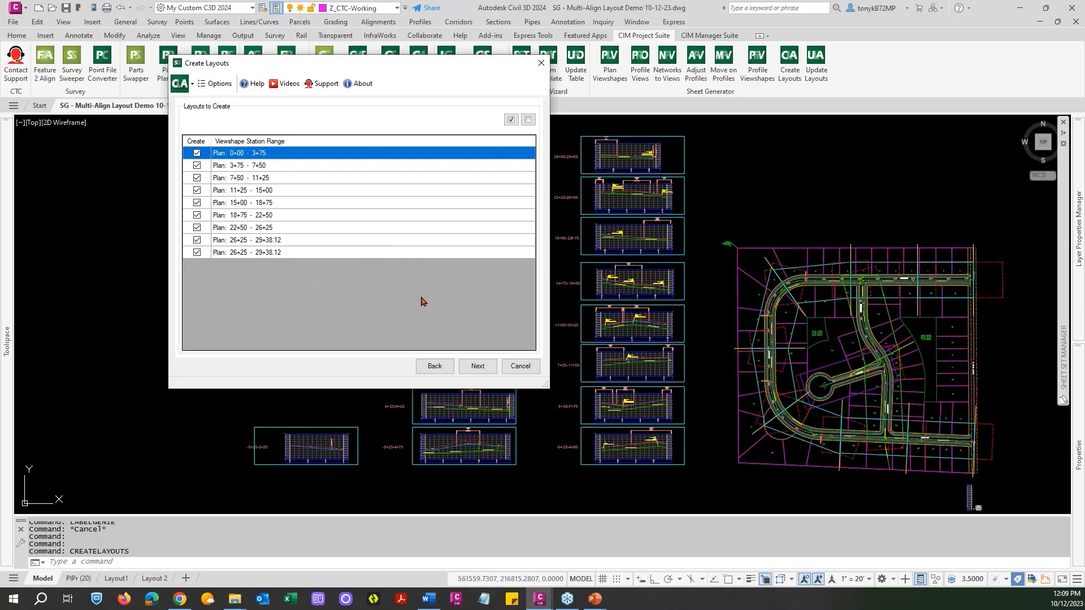
click(197, 253)
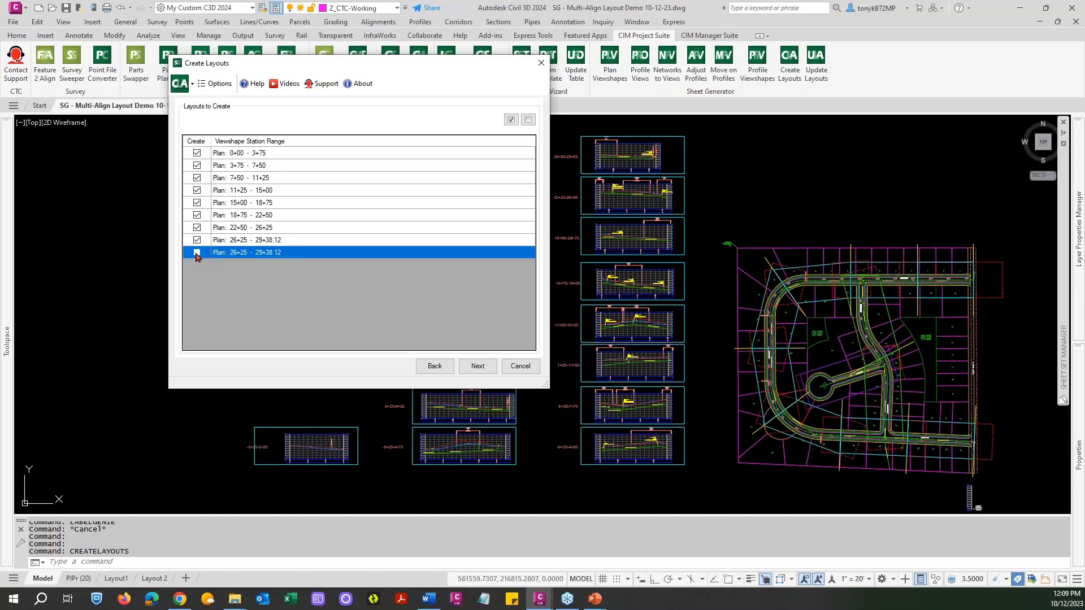
click(476, 366)
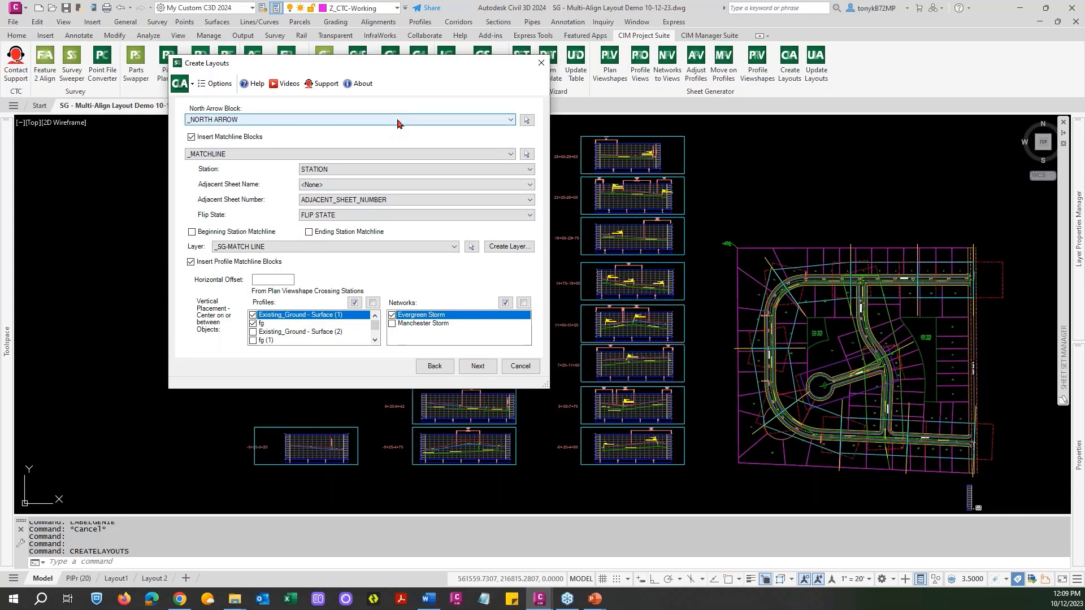
drag(379, 66, 374, 81)
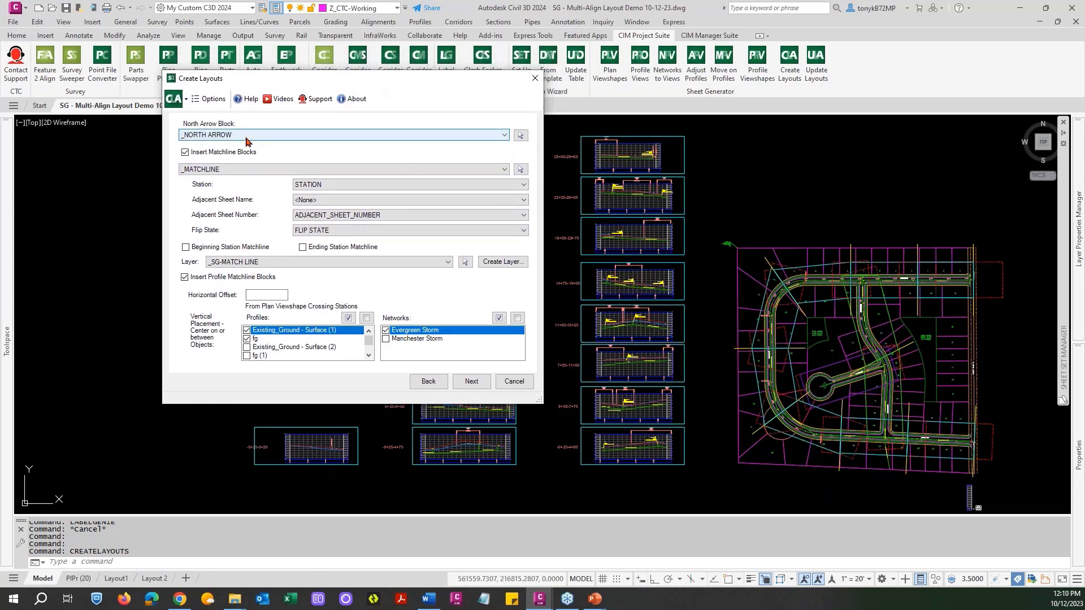
Review the north arrow block choices and the attributes available for the matchline's station and adjacent sheet name.
click(247, 135)
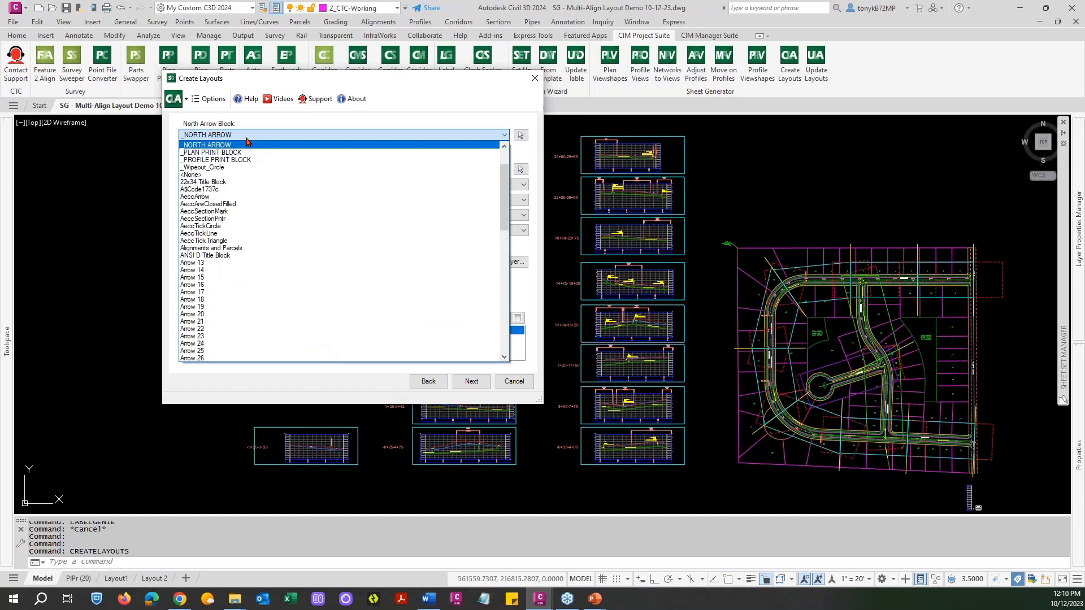
click(246, 141)
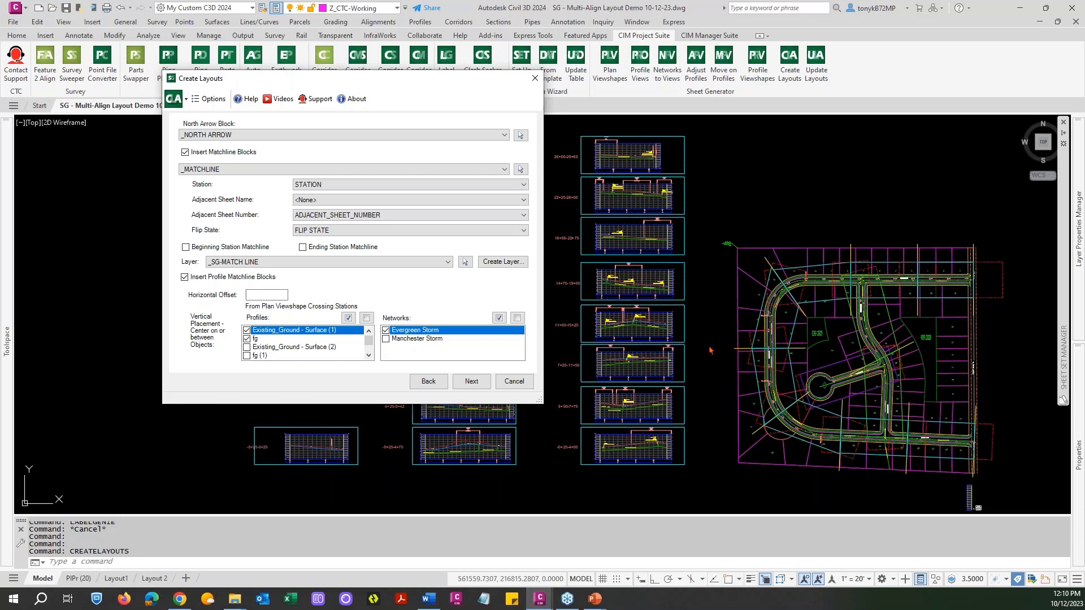
click(521, 186)
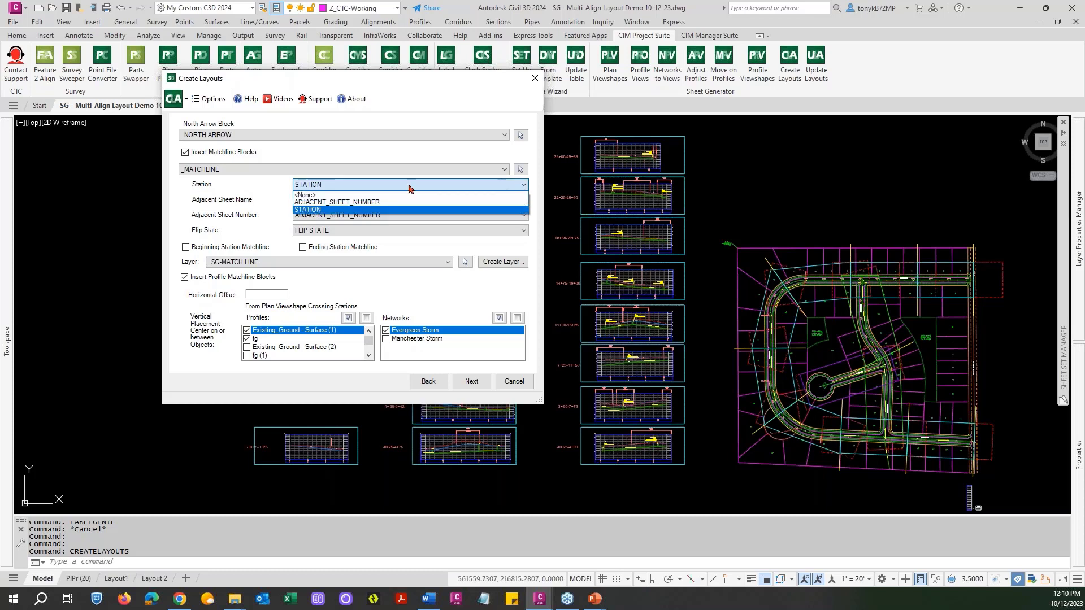
click(313, 210)
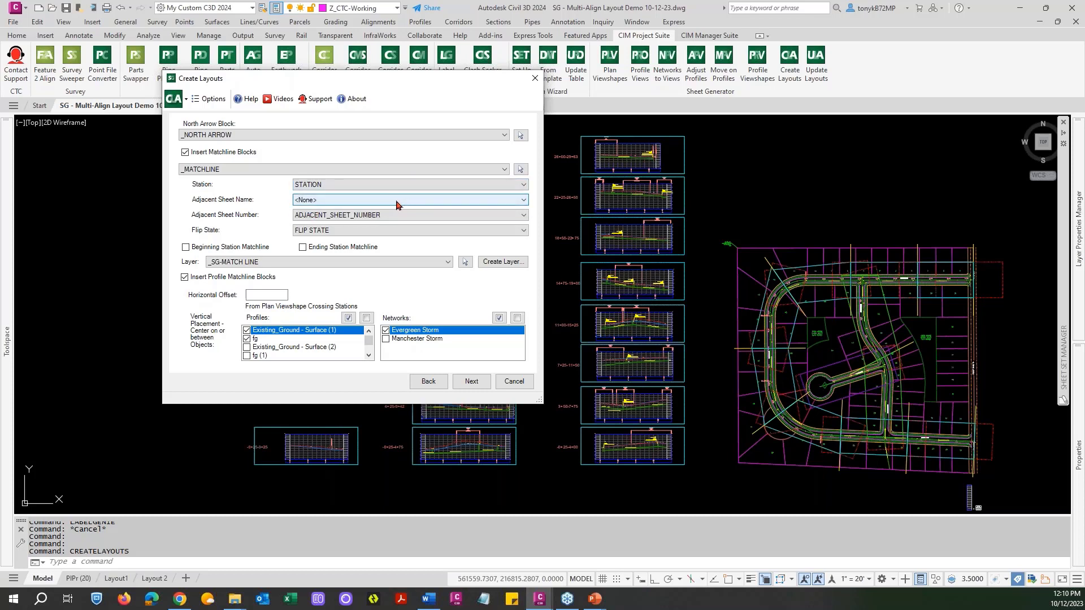
click(397, 203)
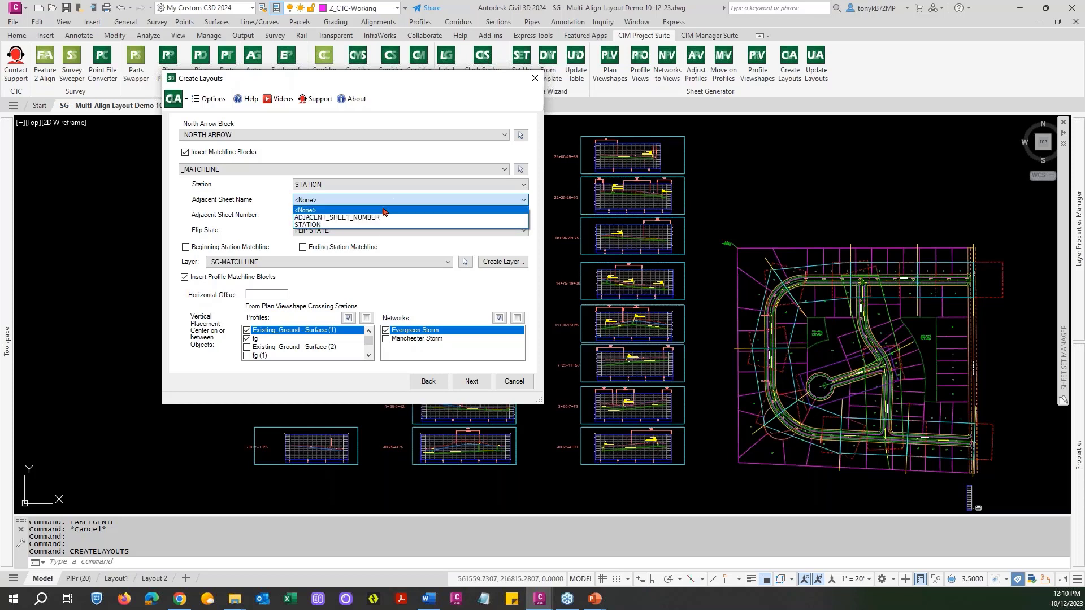
click(361, 201)
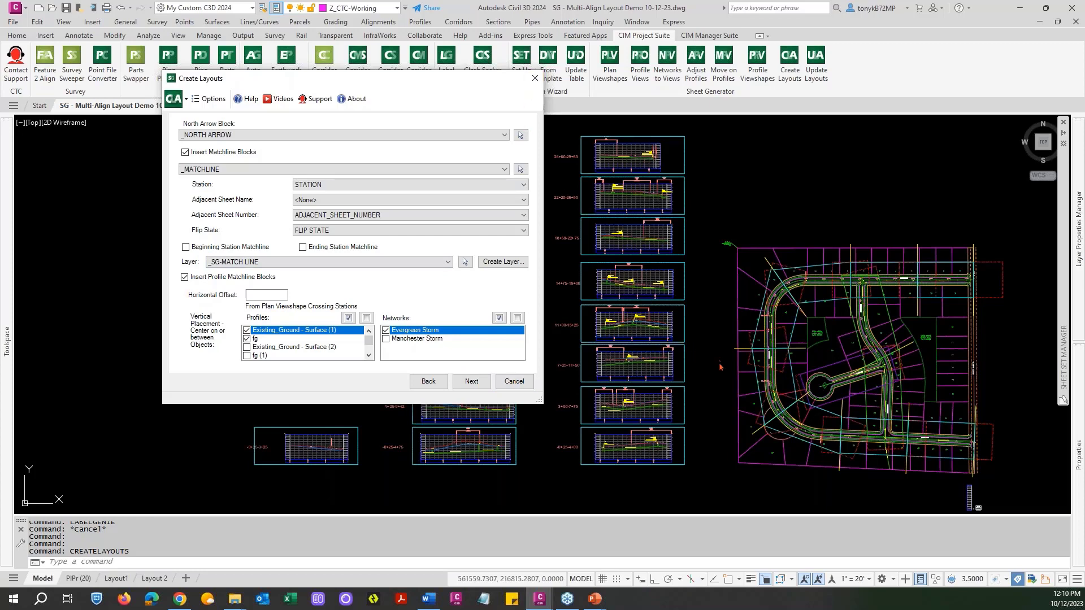
Examine the attributes of the matchline block beside the north arrow in model space, leaving them unedited.
middle_drag(862, 467, 553, 344)
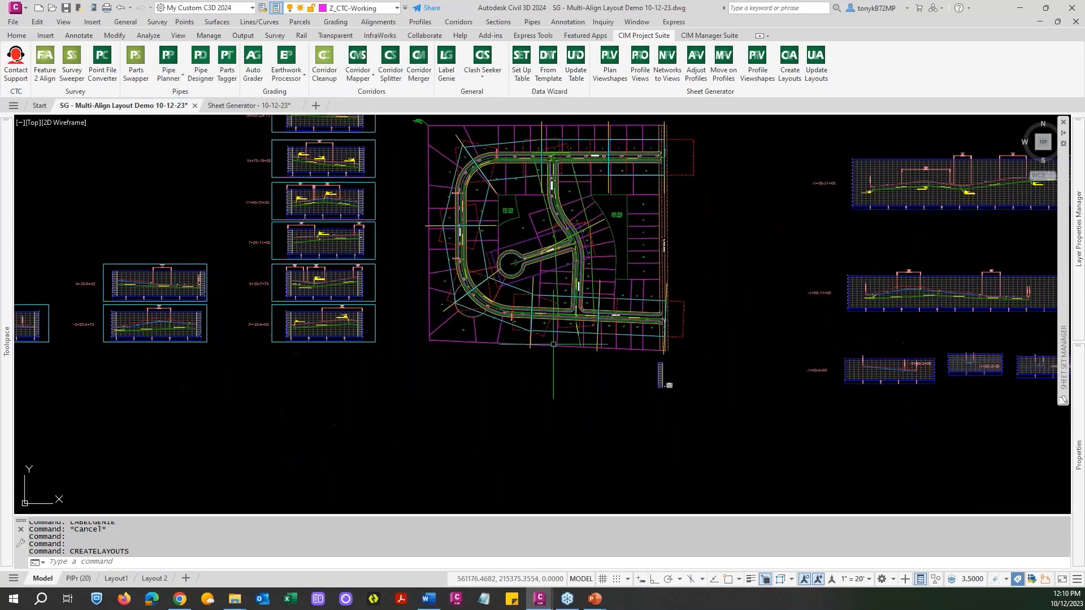
scroll(684, 361, up, 8)
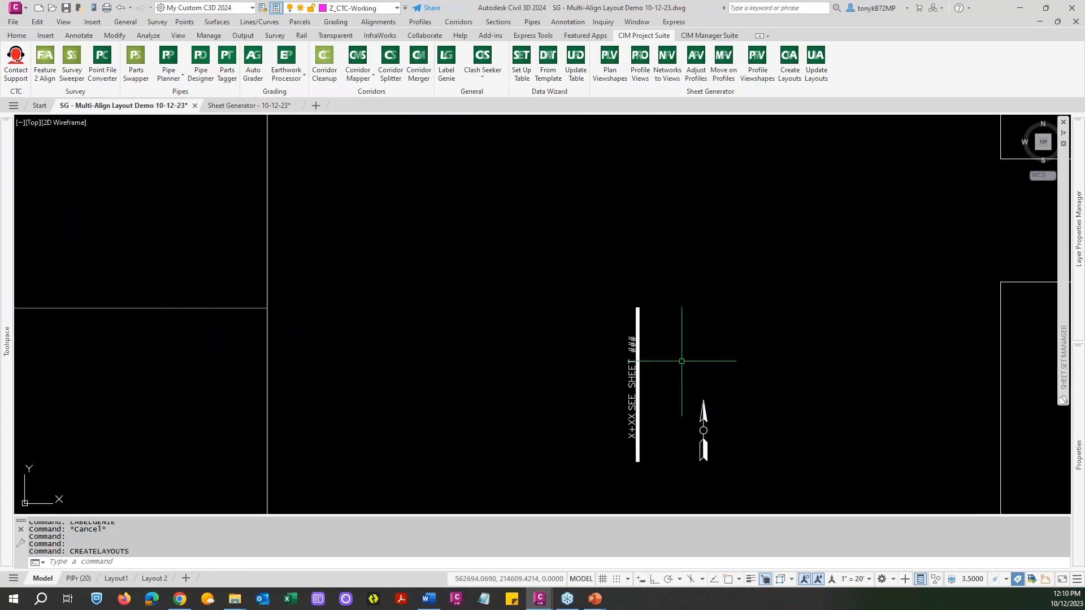
double_click(633, 344)
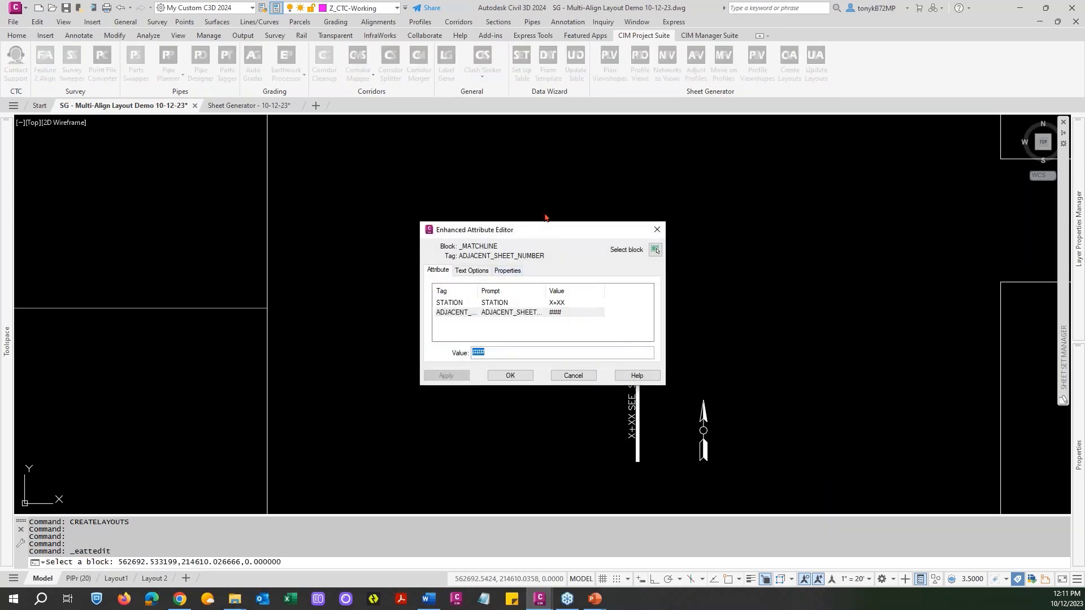
drag(544, 229, 548, 206)
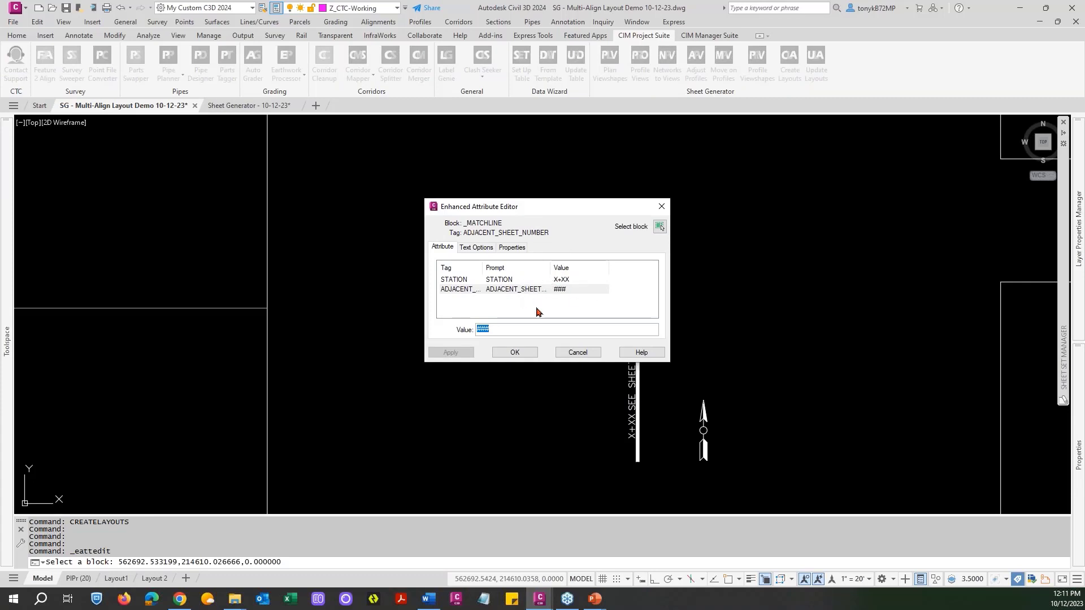
click(570, 354)
Restart Create Layouts, saving the drawing's changes and accepting duplication of the Civil 3D objects that are not data references.
scroll(561, 366, down, 4)
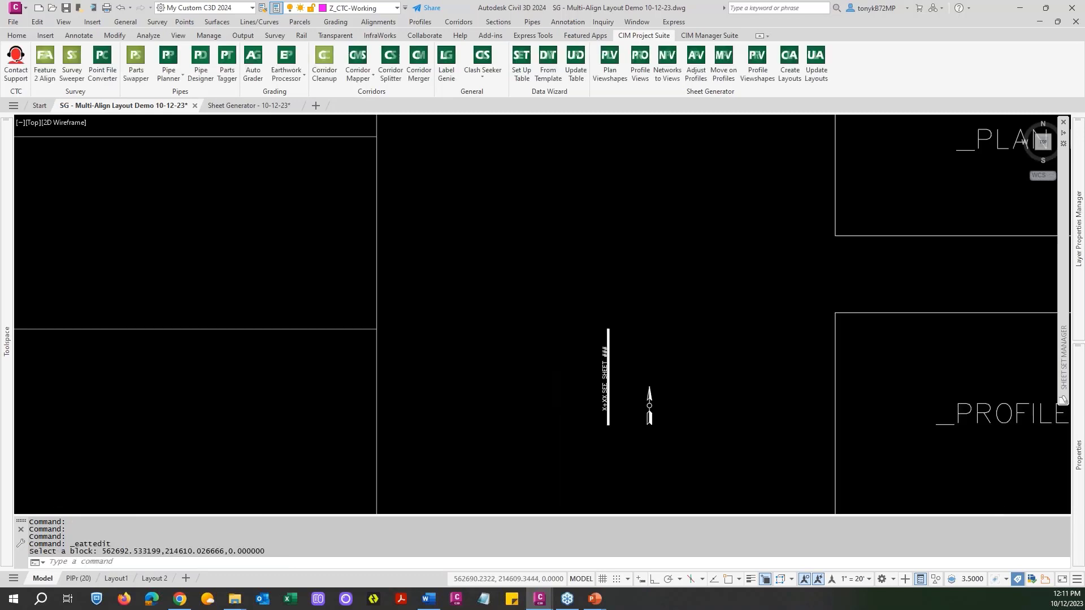
scroll(561, 366, down, 4)
scroll(561, 367, down, 4)
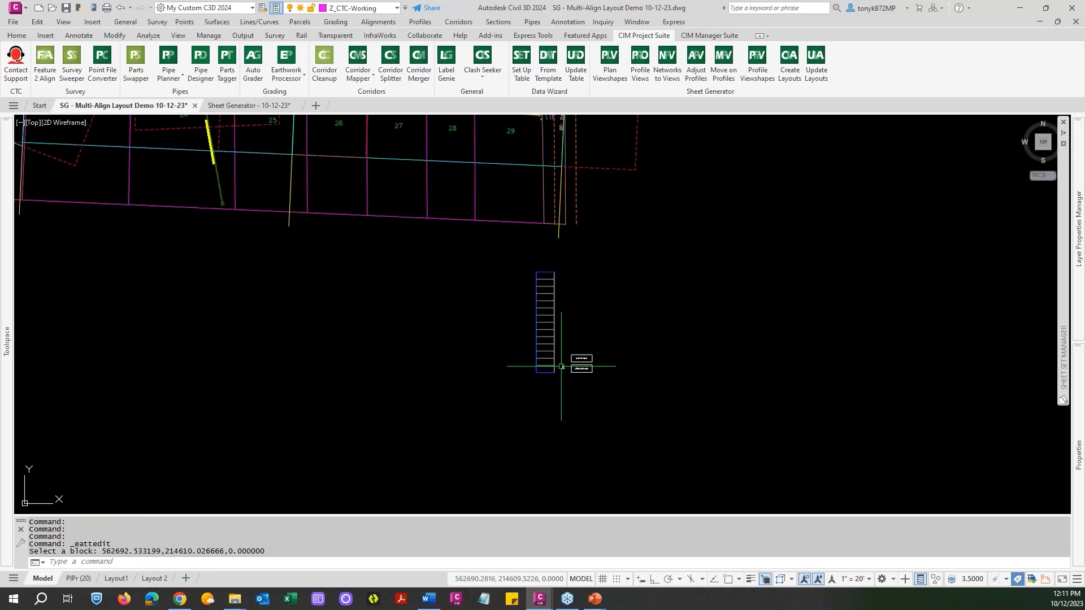
middle_drag(489, 334, 734, 353)
scroll(730, 360, down, 2)
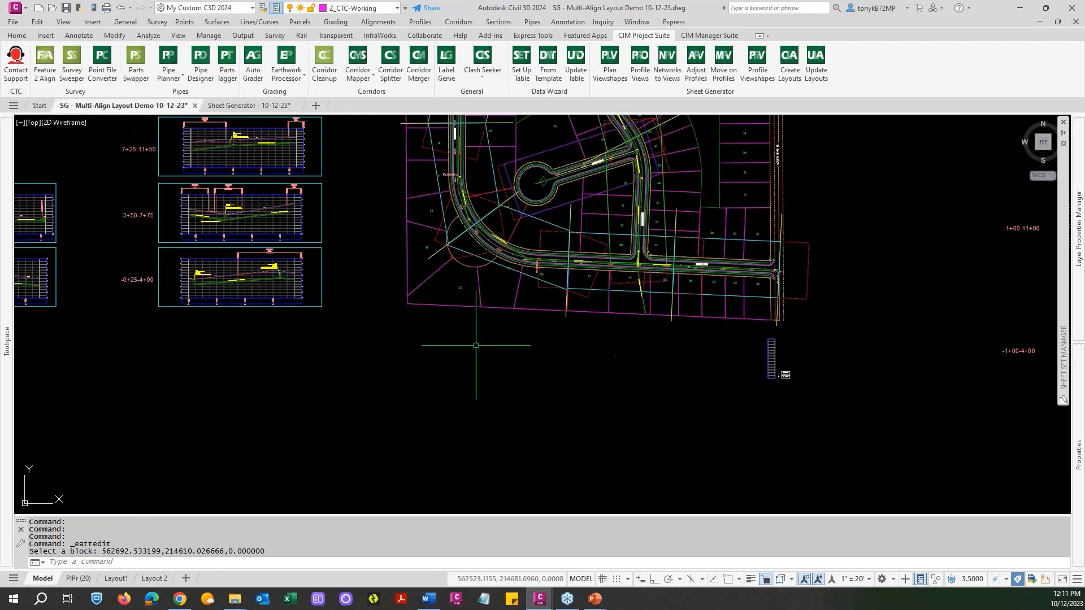
middle_drag(414, 270, 631, 349)
scroll(585, 296, down, 2)
middle_drag(586, 296, 635, 395)
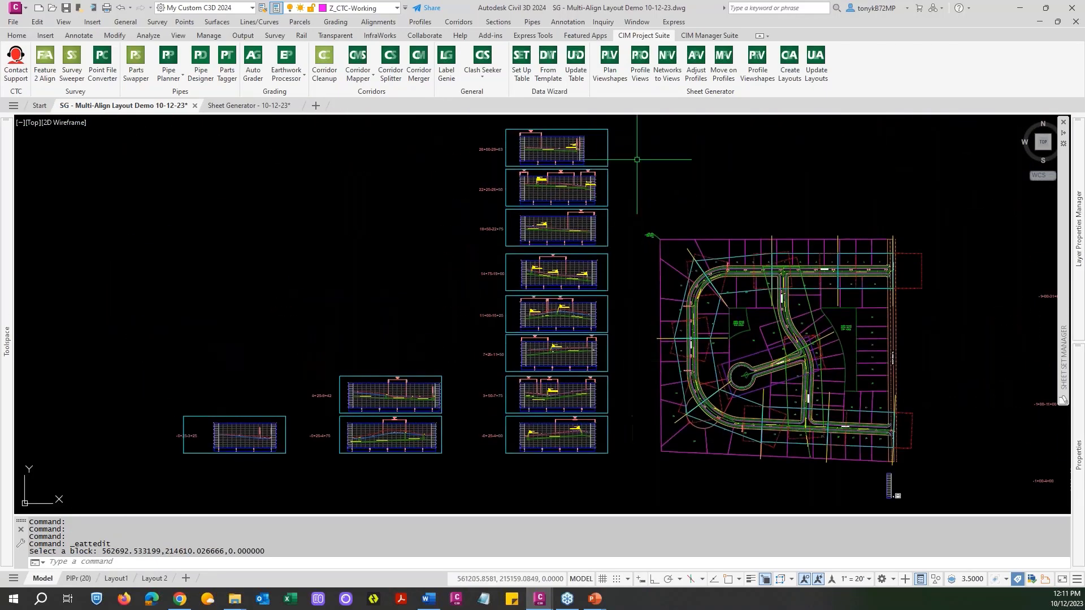
click(785, 72)
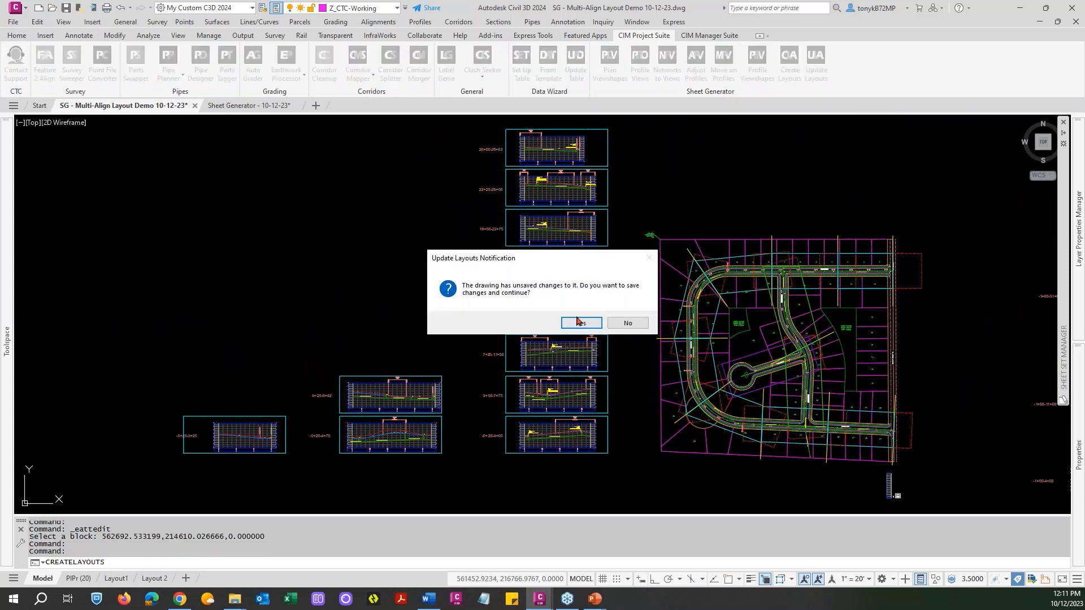
click(581, 324)
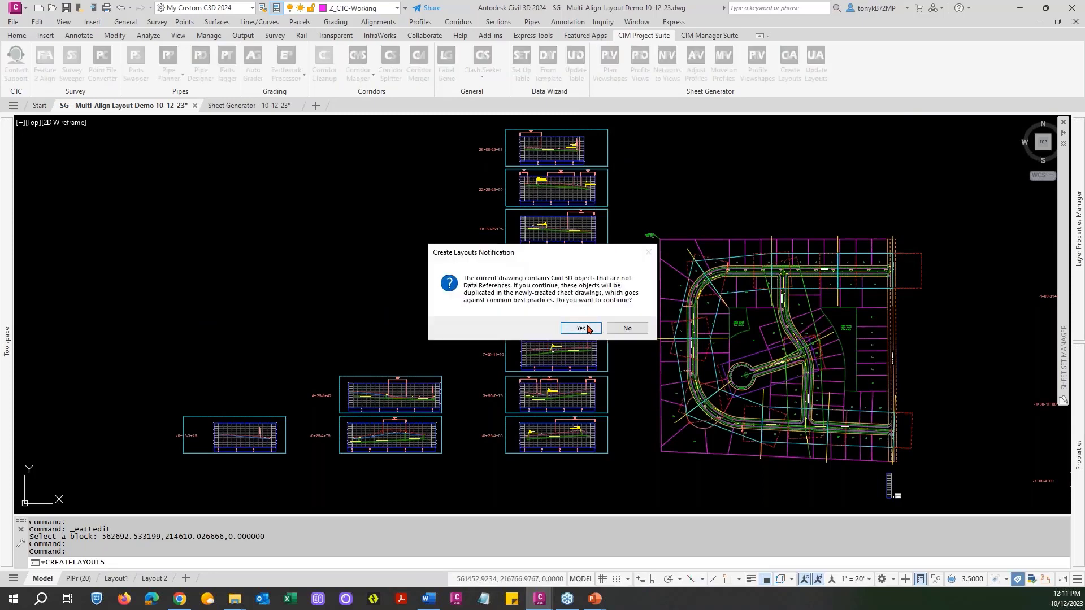
click(584, 330)
click(573, 326)
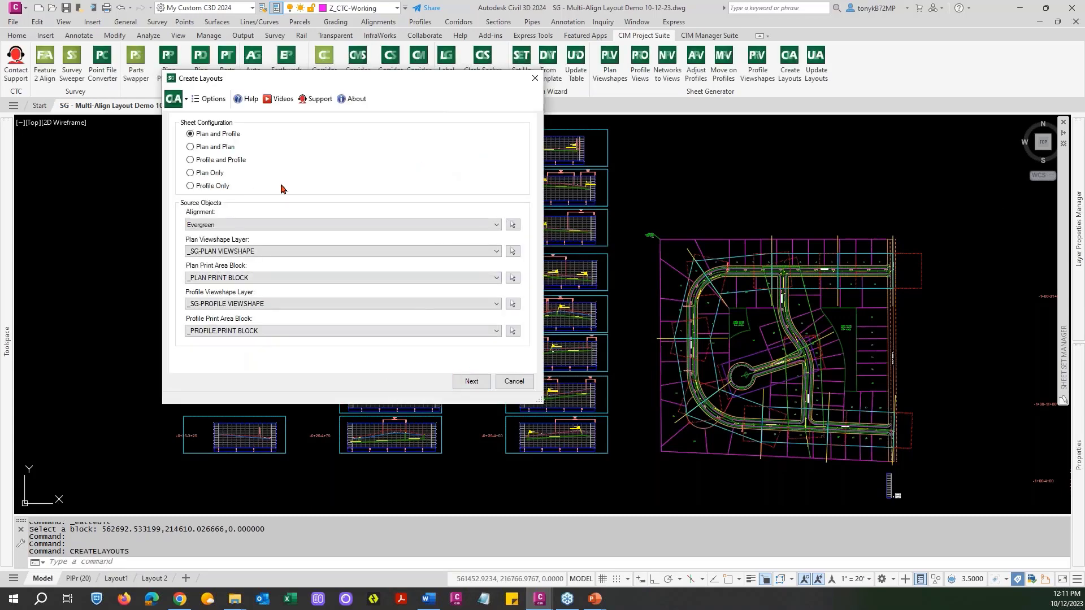
Keep the Plan and Profile configuration, all Evergreen station ranges, and Evergreen Storm as the network for profile matchline placement.
click(462, 385)
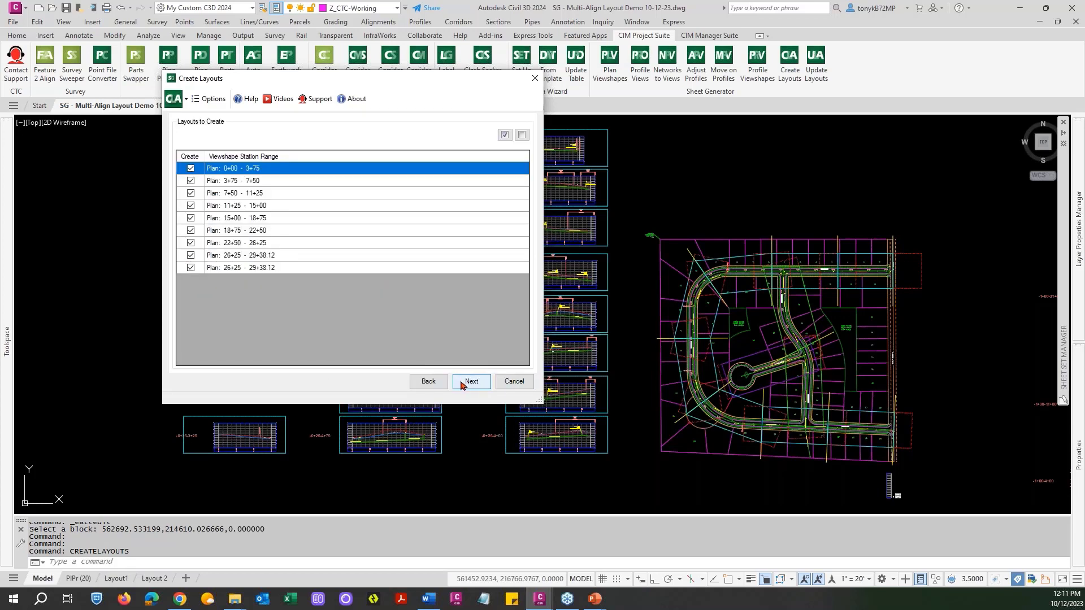
drag(401, 86, 435, 92)
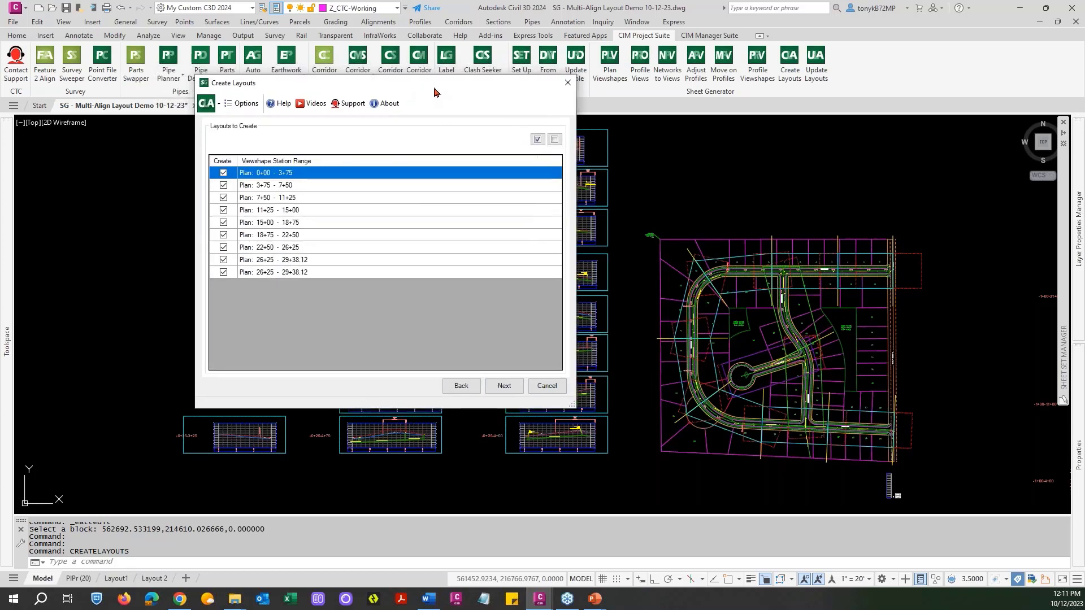
click(501, 388)
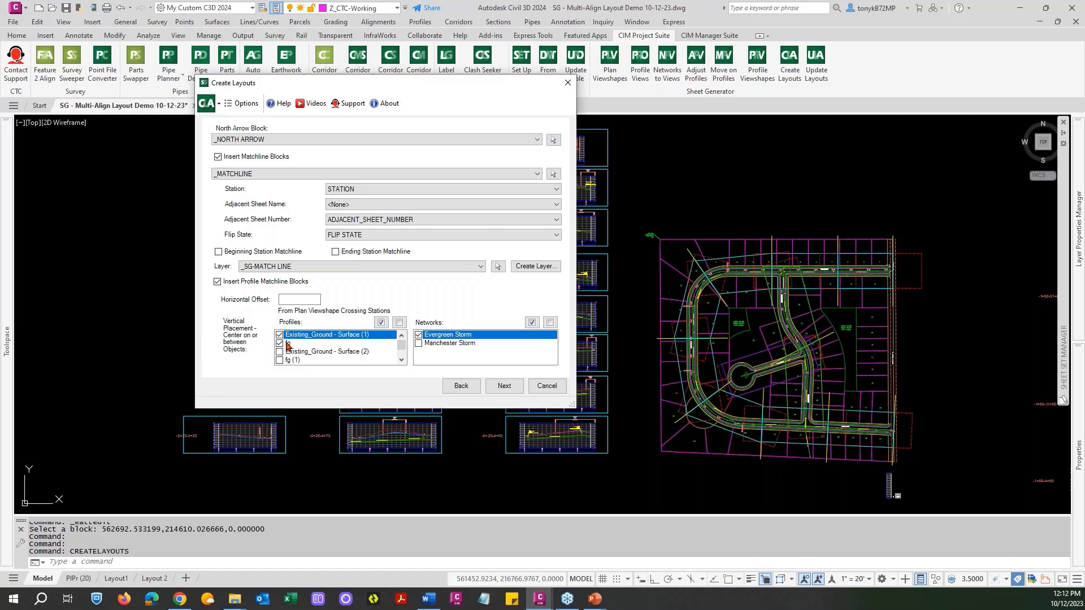
click(418, 335)
Accept the north arrow and matchline settings and choose PlPr (20) as the layout to duplicate.
click(502, 386)
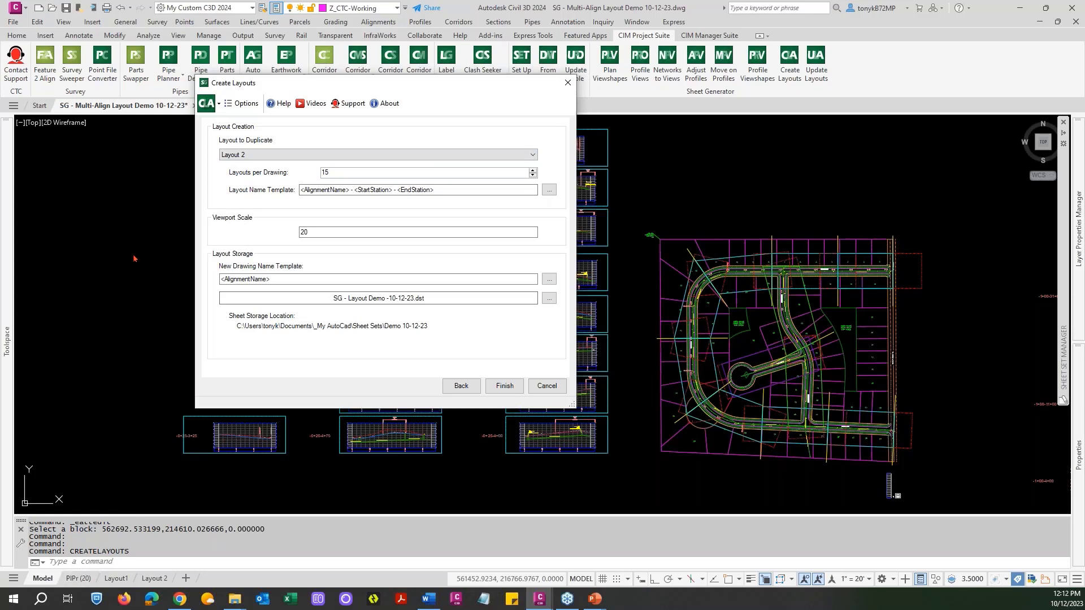
click(425, 156)
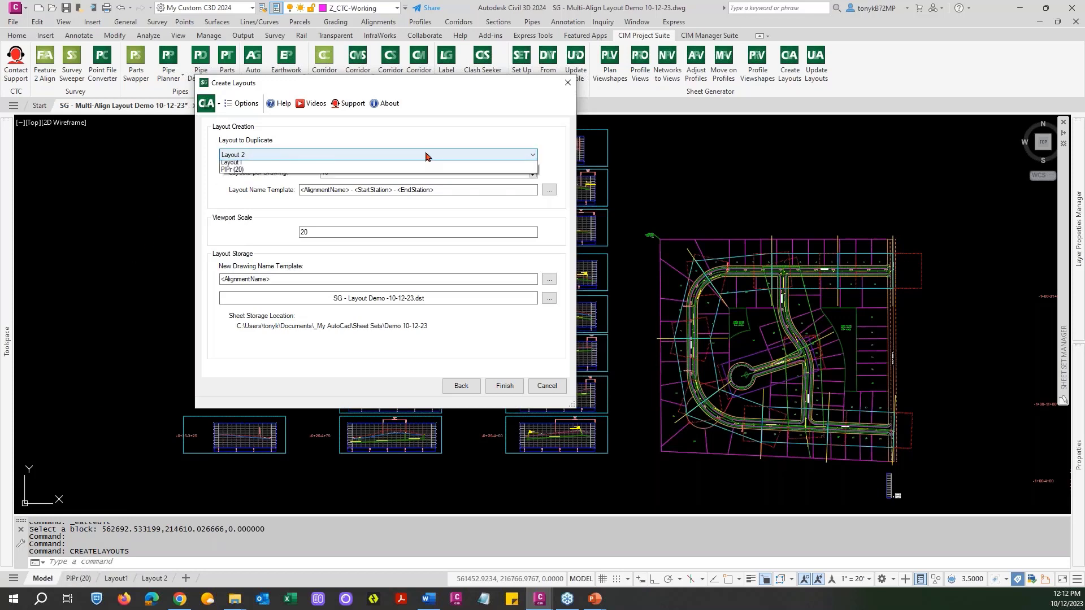
click(235, 181)
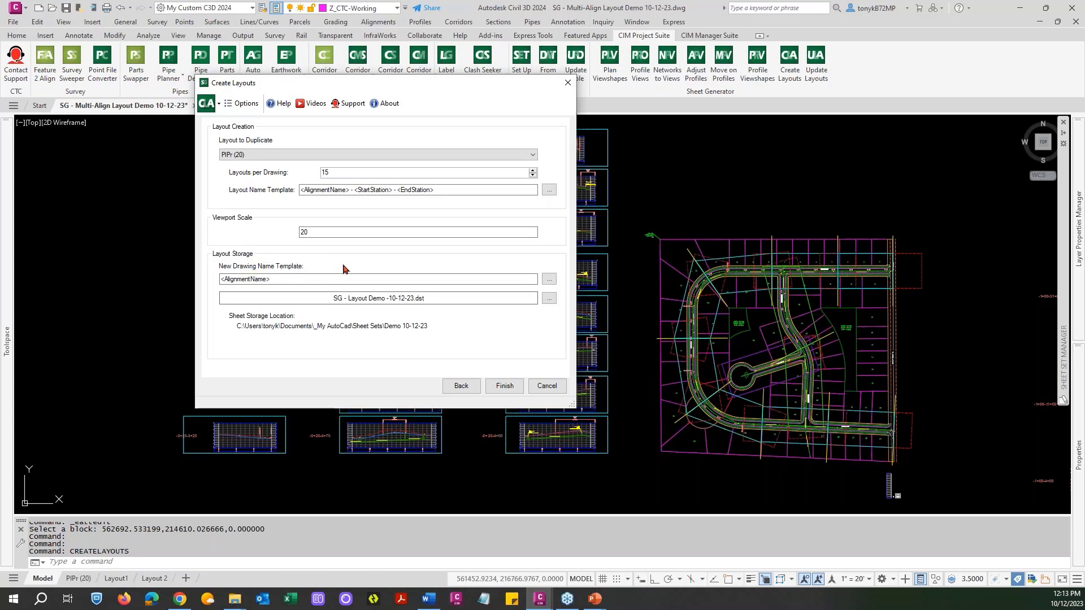
Try adding the Start Station field after the alignment name in the new drawing name template, then discard it.
click(547, 279)
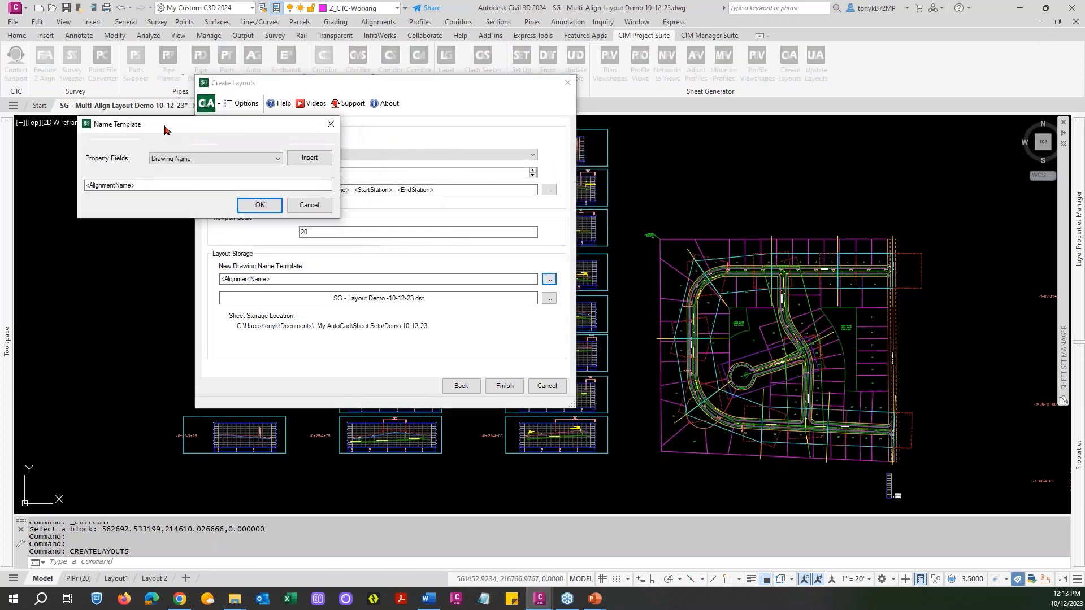
click(264, 160)
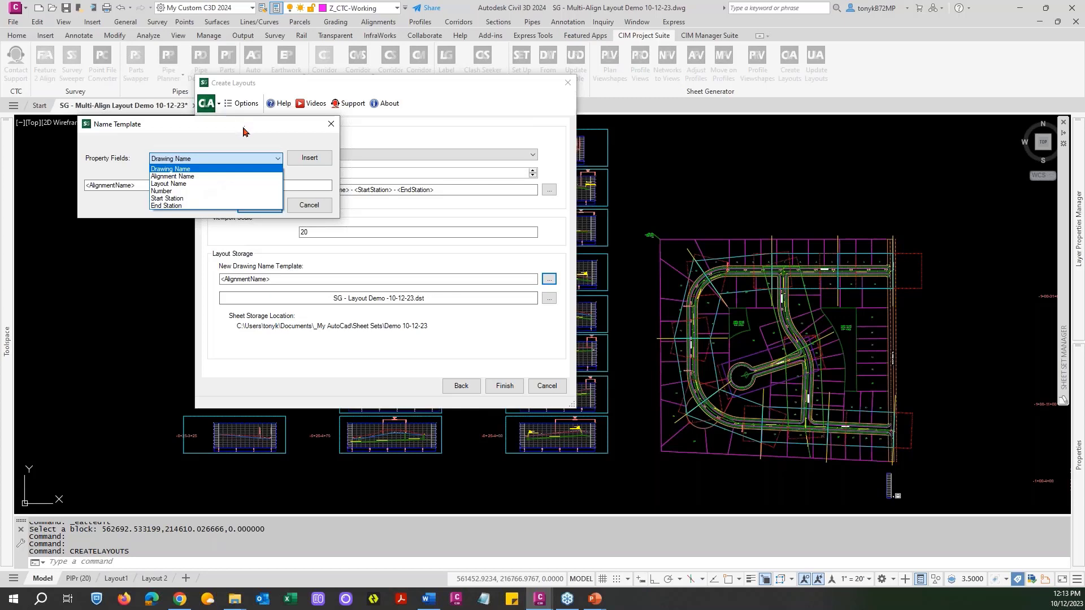
click(174, 199)
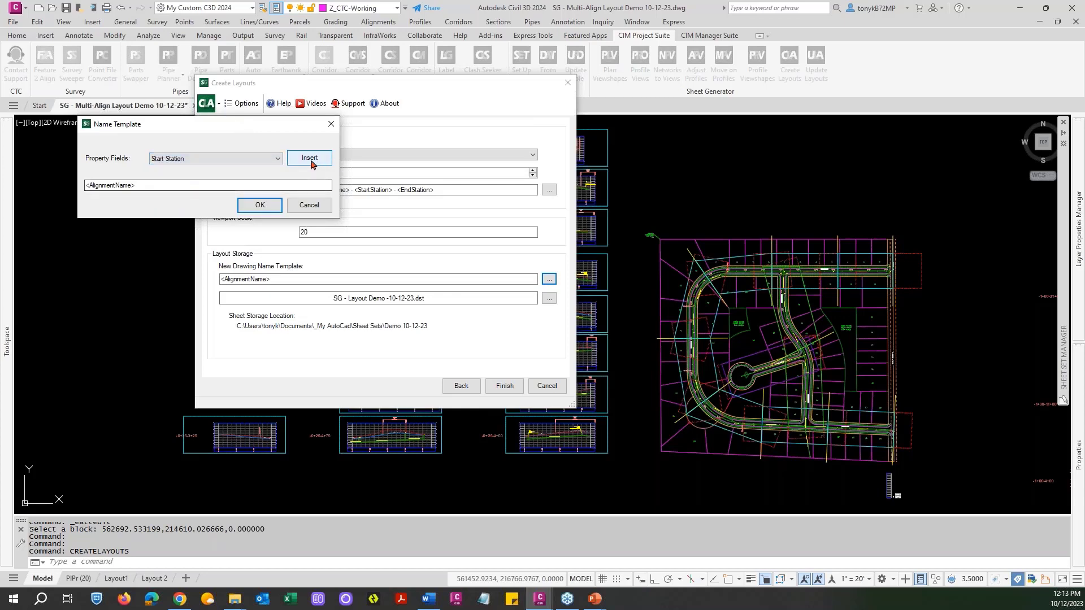
click(310, 158)
click(185, 185)
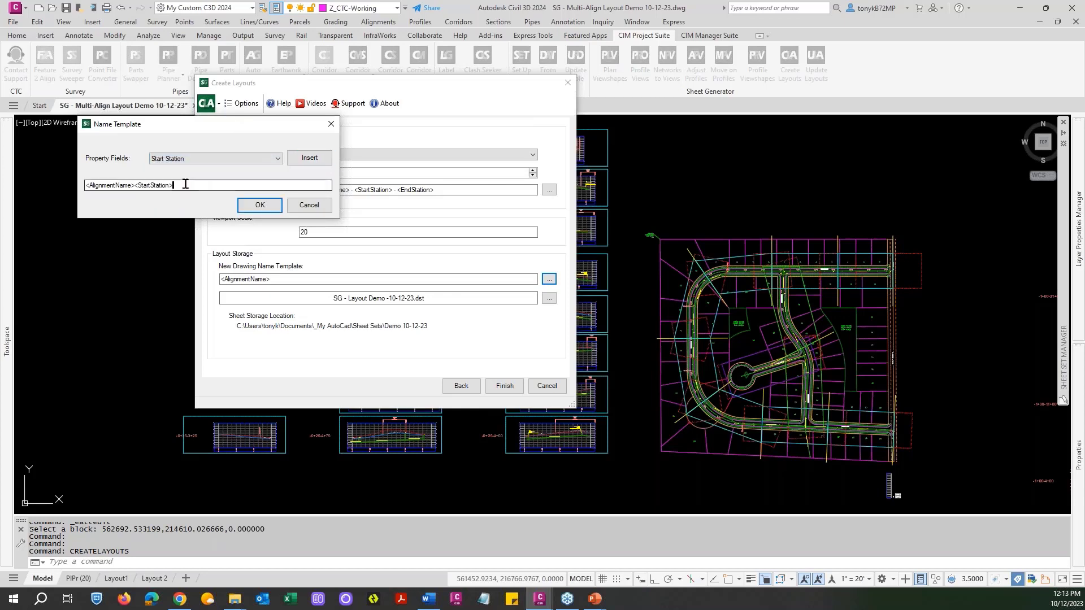
click(309, 206)
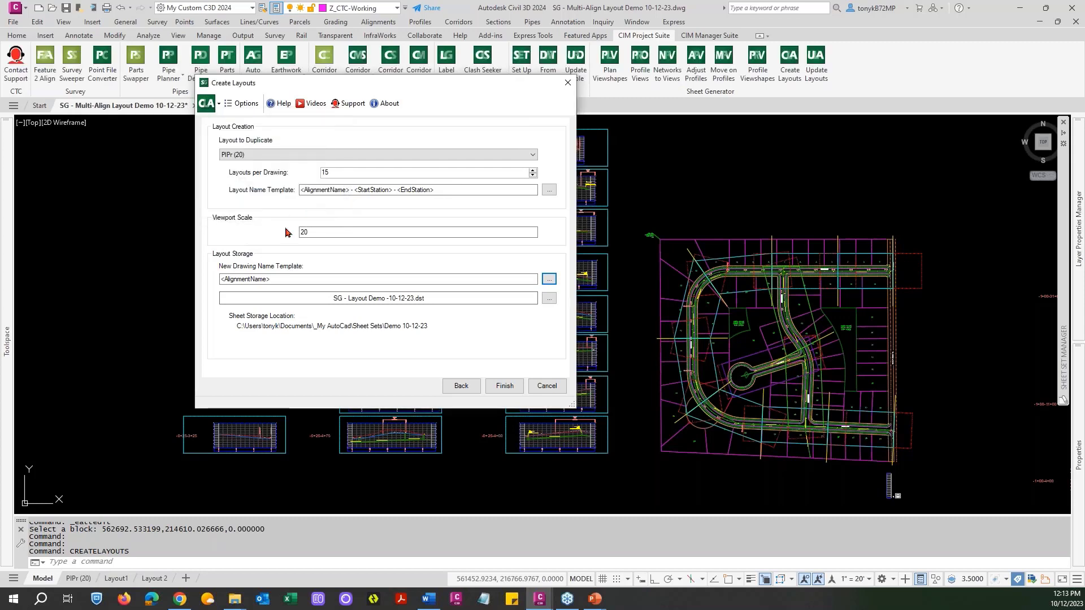
Examine the property fields available for the layout name template, leaving the template as it is.
click(548, 191)
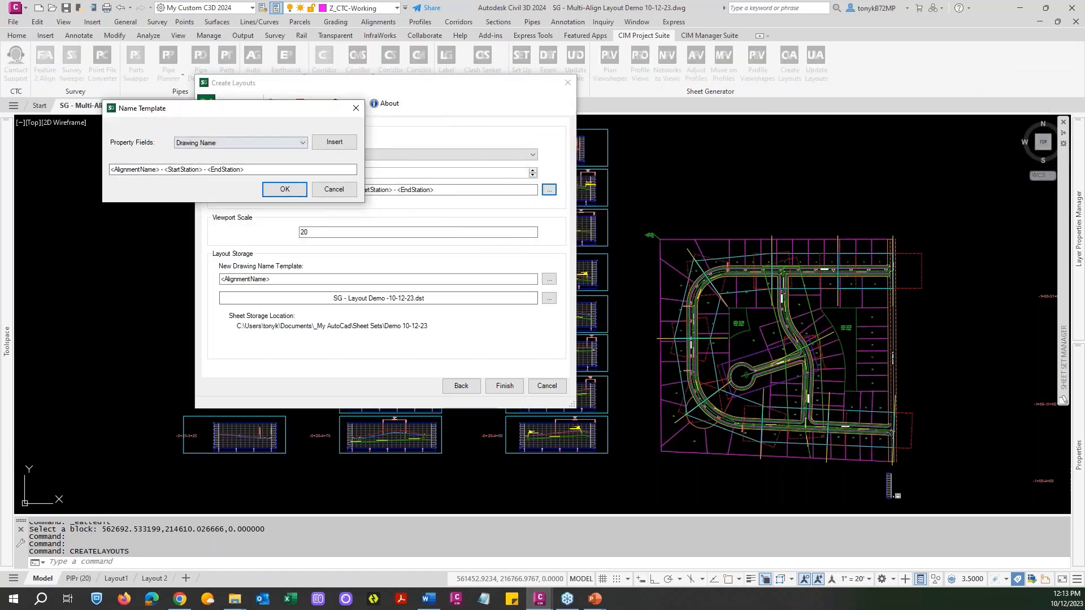
click(290, 143)
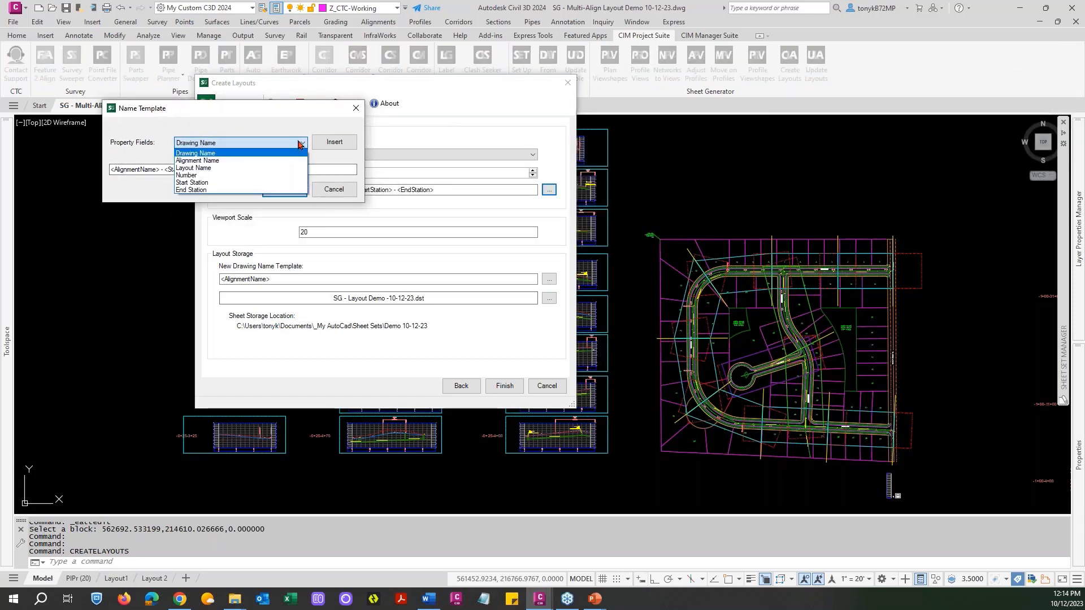
click(289, 144)
click(332, 188)
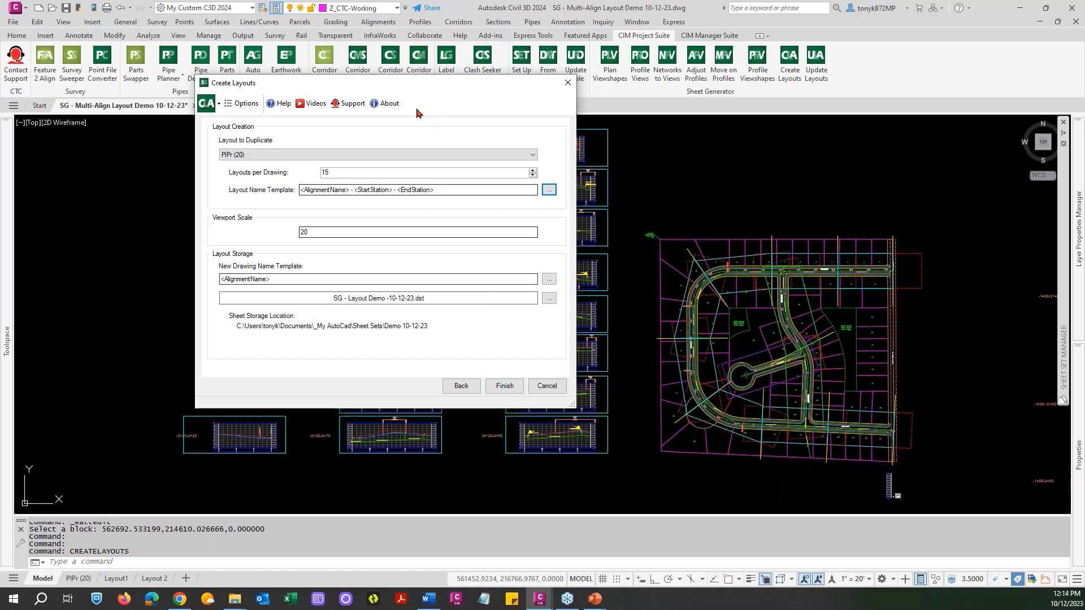
Generate the Evergreen layouts and open sheet 1 - Evergreen - 0+00 - 3+75 from the sheet set.
drag(423, 82, 921, 14)
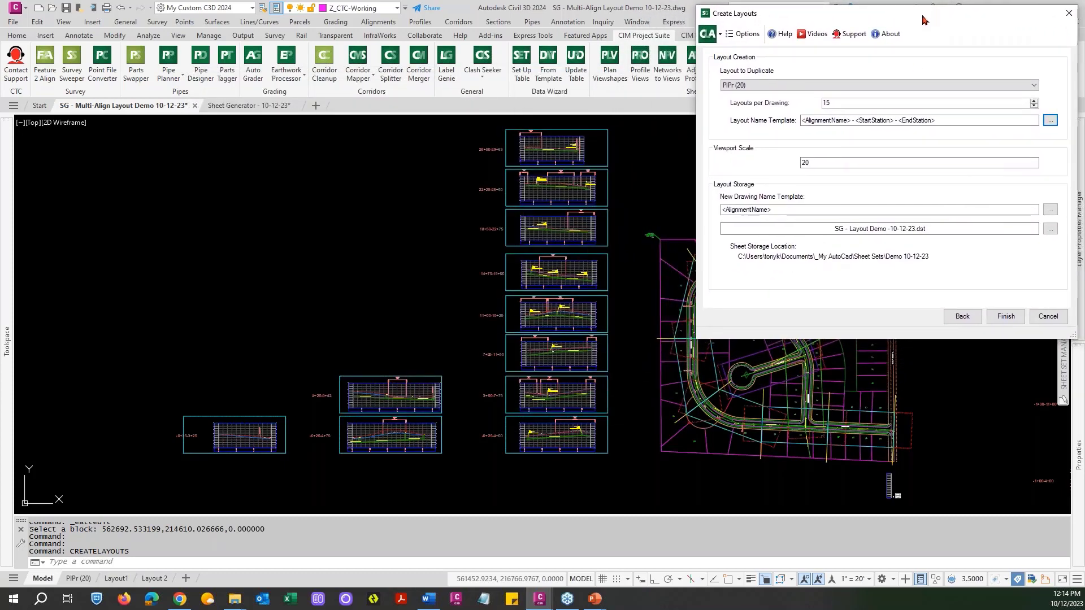
click(1006, 318)
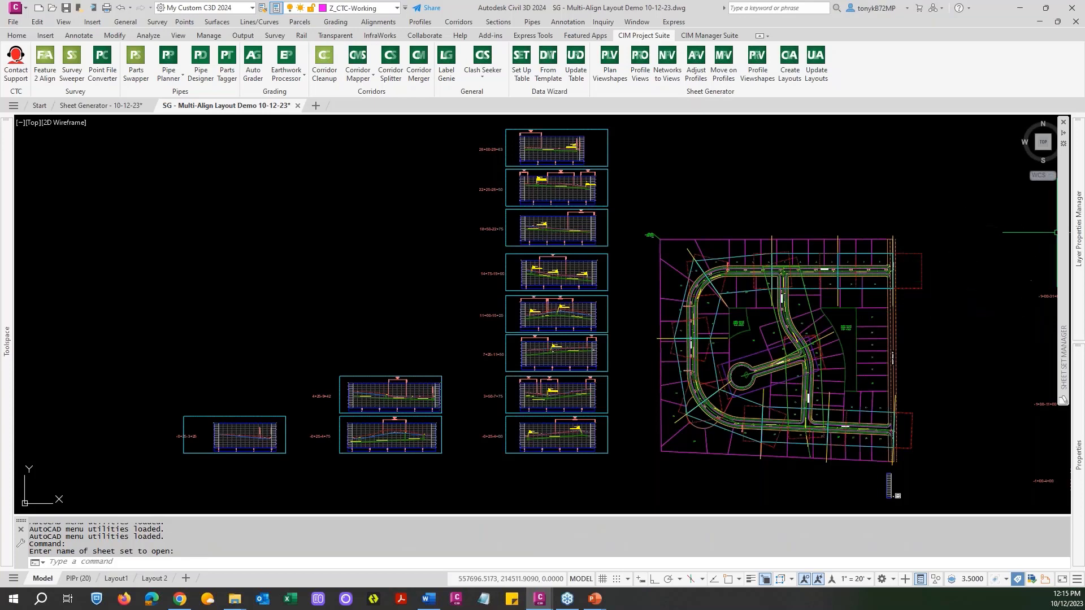
mouse_move(1060, 240)
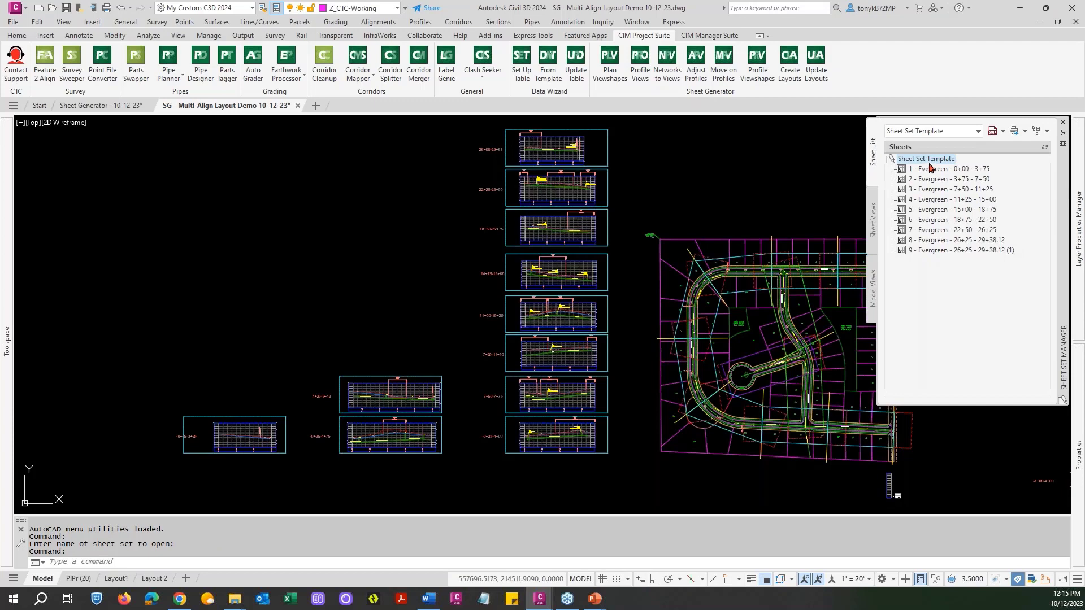
mouse_move(931, 174)
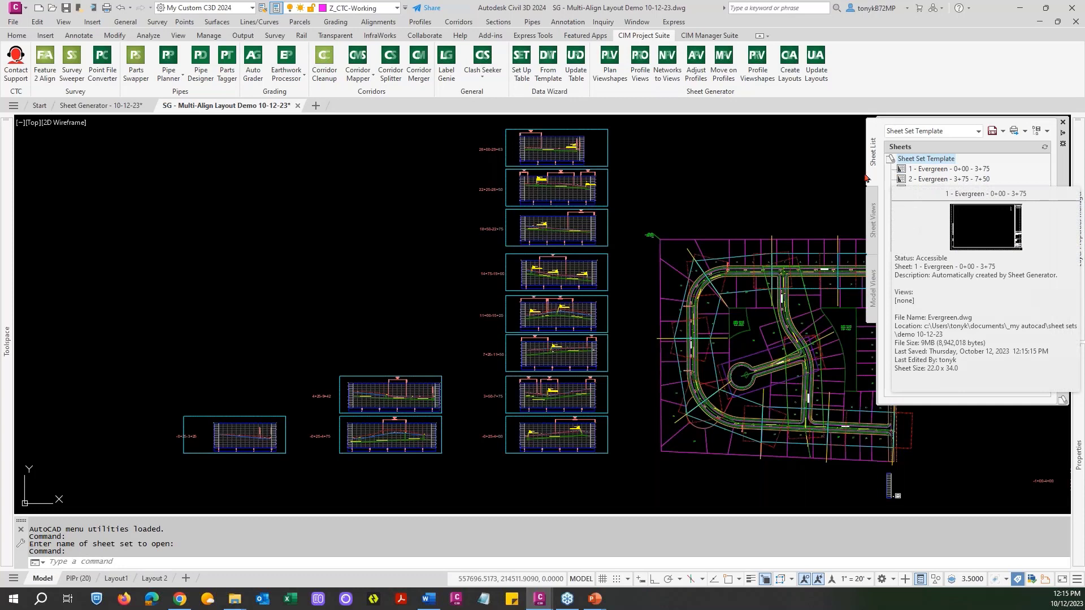
click(943, 169)
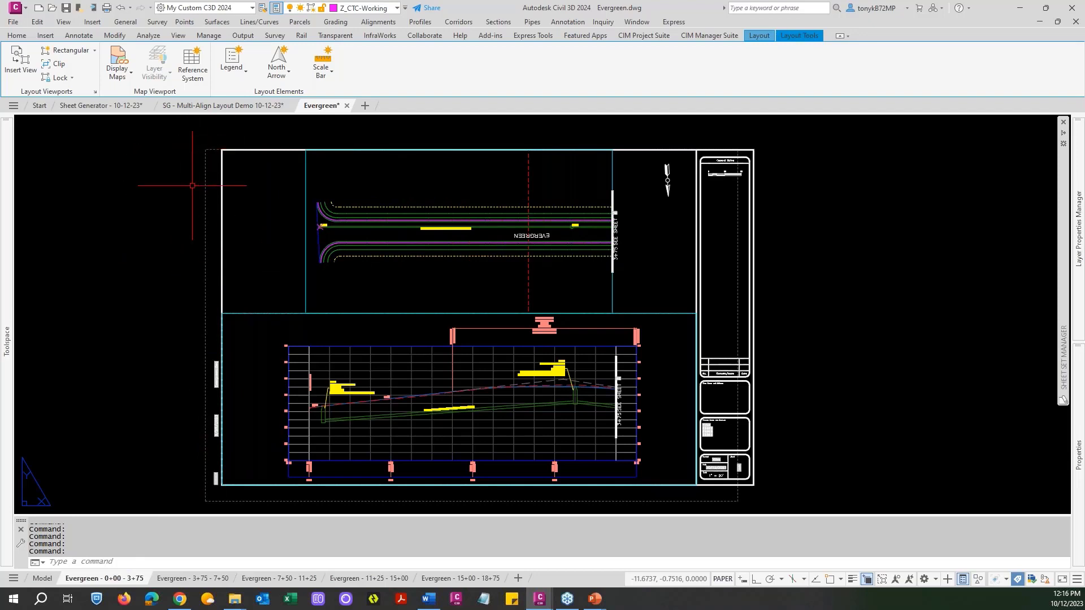
In the Evergreen drawing's model space, repath the missing external reference to Alignments and Parcels.dwg.
click(37, 580)
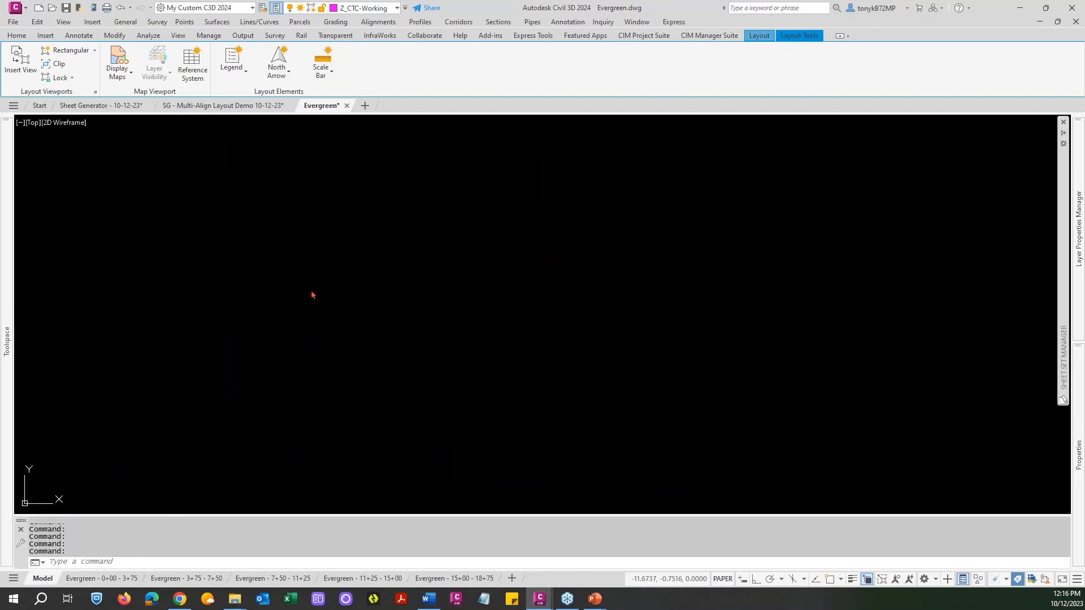
text(XR)
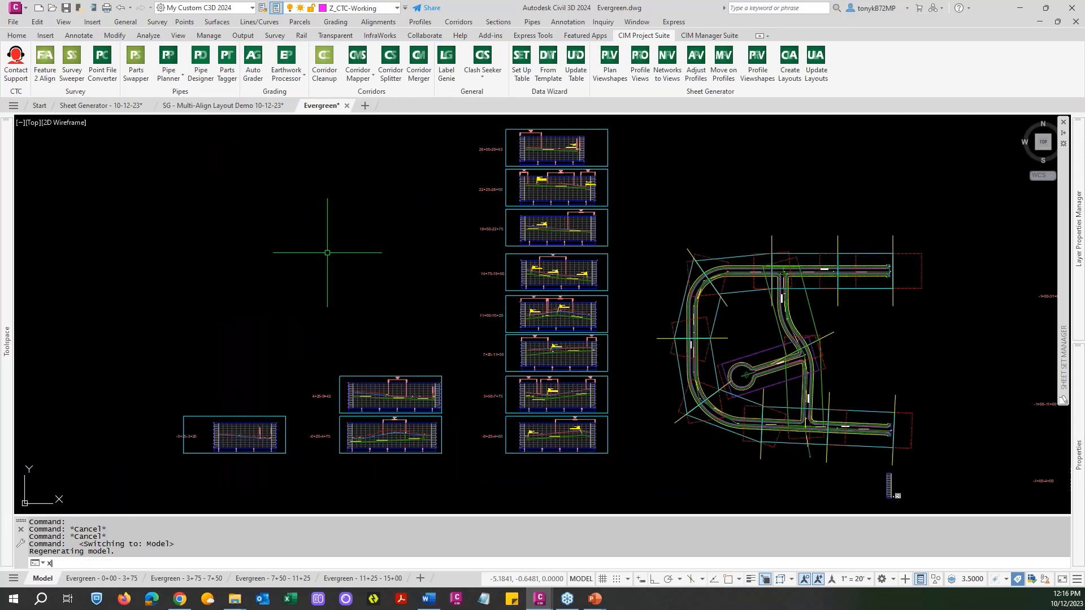
key(Return)
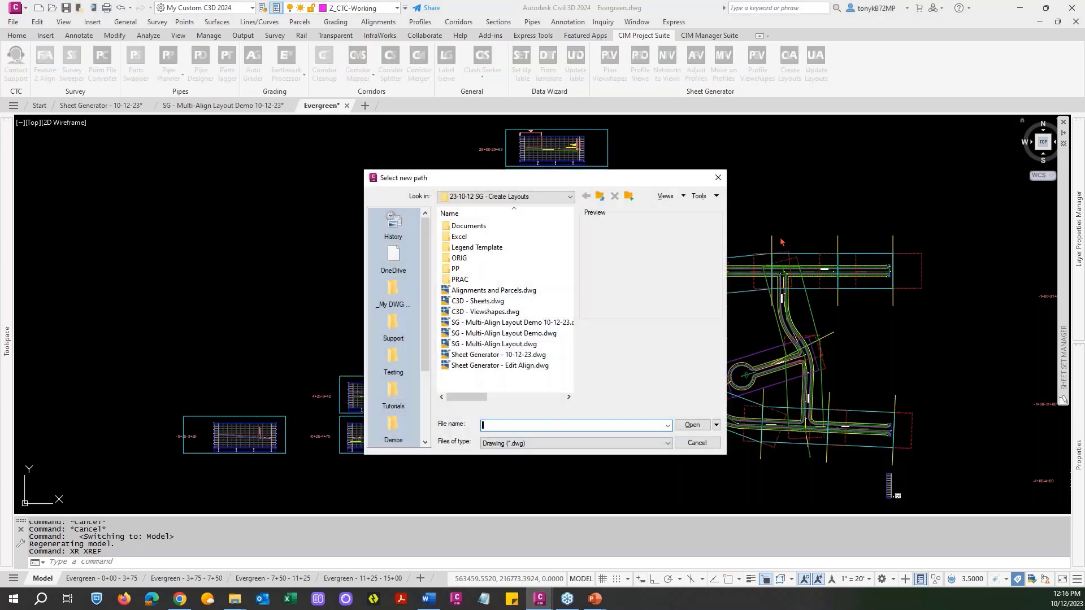
click(492, 291)
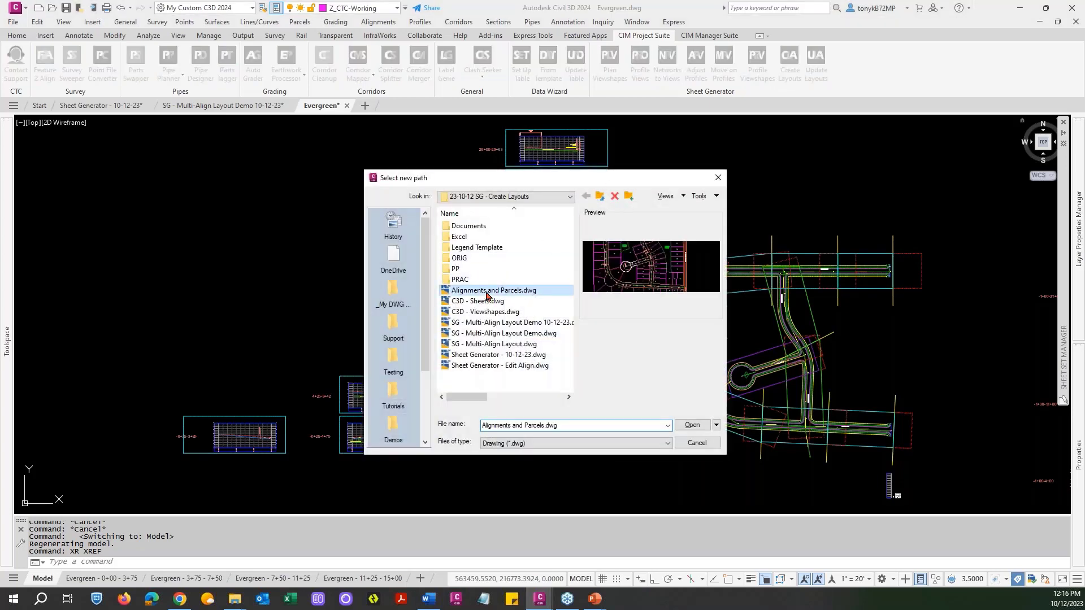
click(693, 424)
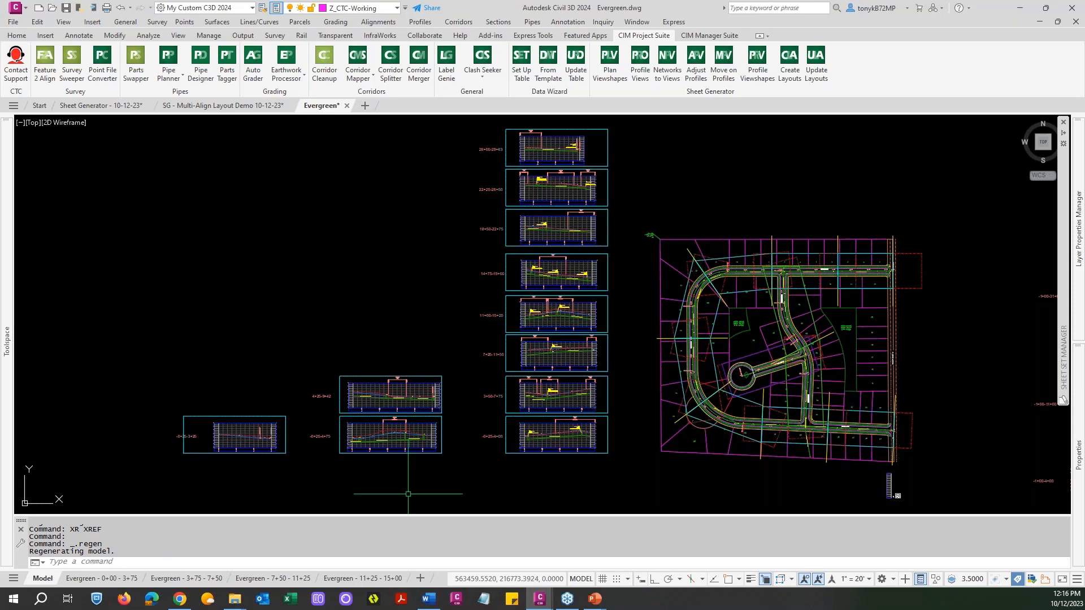
Review the Evergreen sheet layouts one by one, from 0+00 - 3+75 through 15+00 - 18+75.
click(118, 578)
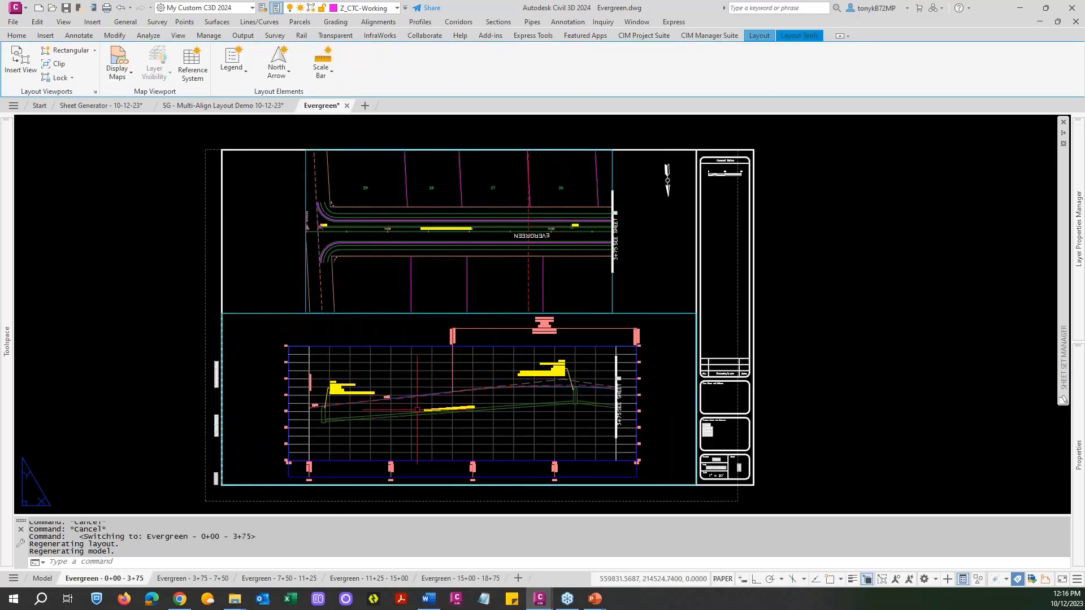
drag(142, 581, 184, 581)
click(185, 581)
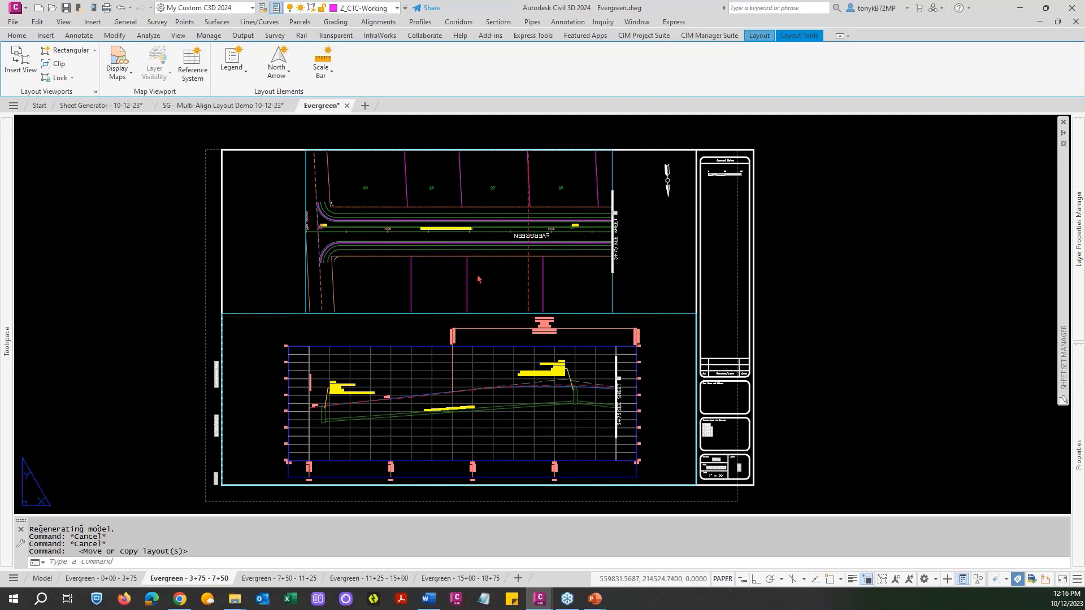
mouse_move(278, 581)
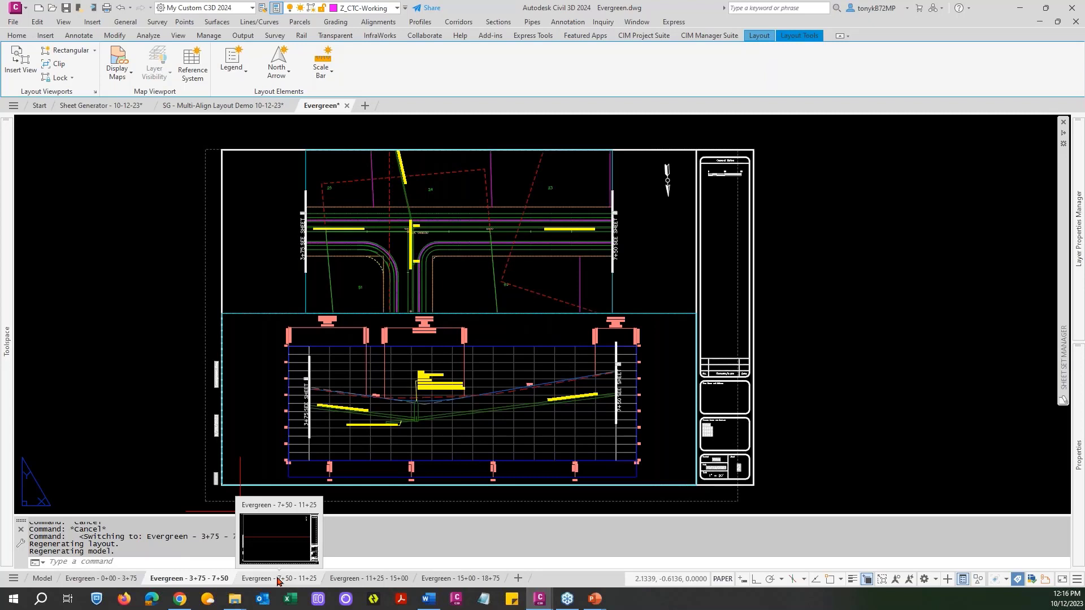
click(278, 581)
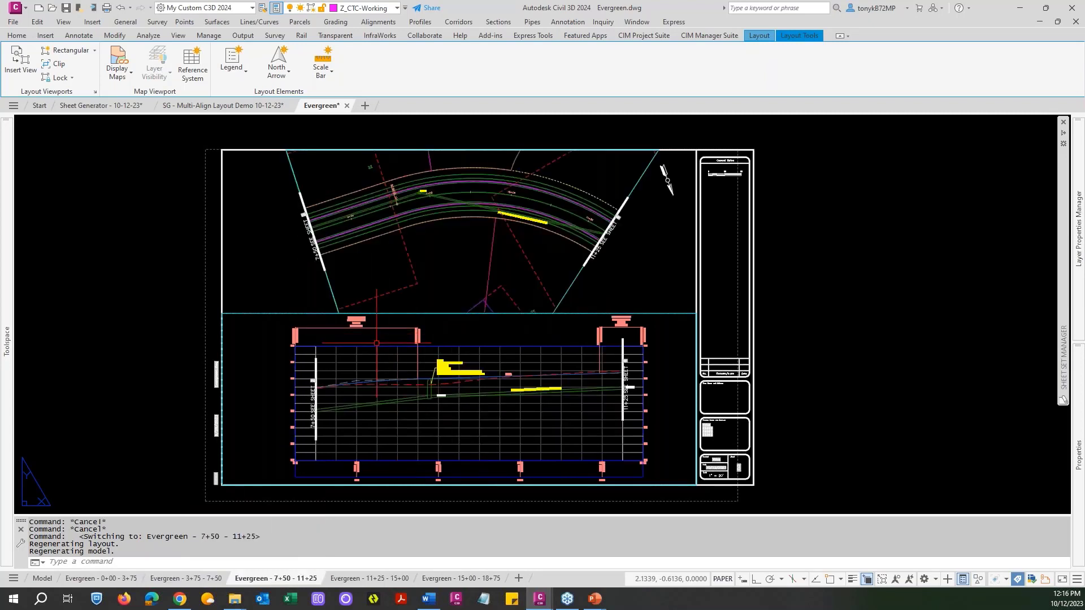
click(362, 581)
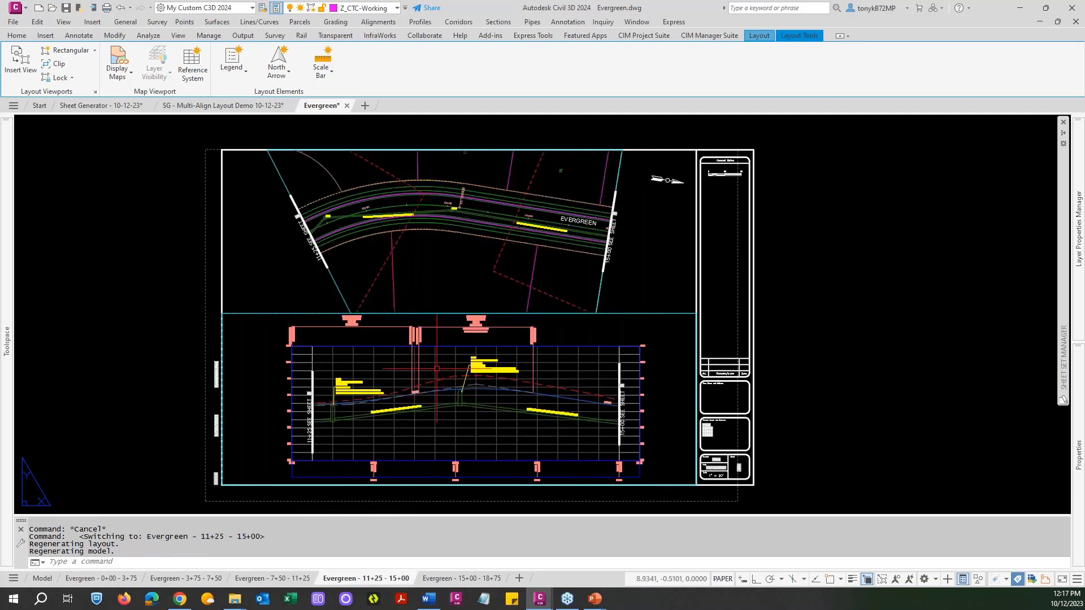
click(463, 582)
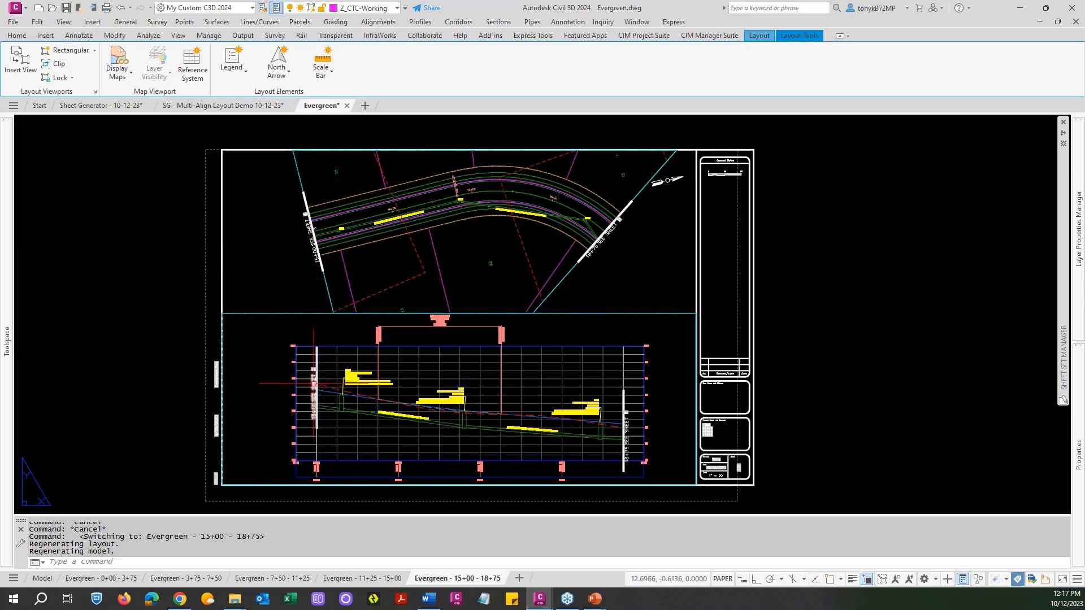
Move the 18+75 profile matchline on the 15+00 - 18+75 layout straight up about 0.97 units with Ortho on.
scroll(338, 405, up, 3)
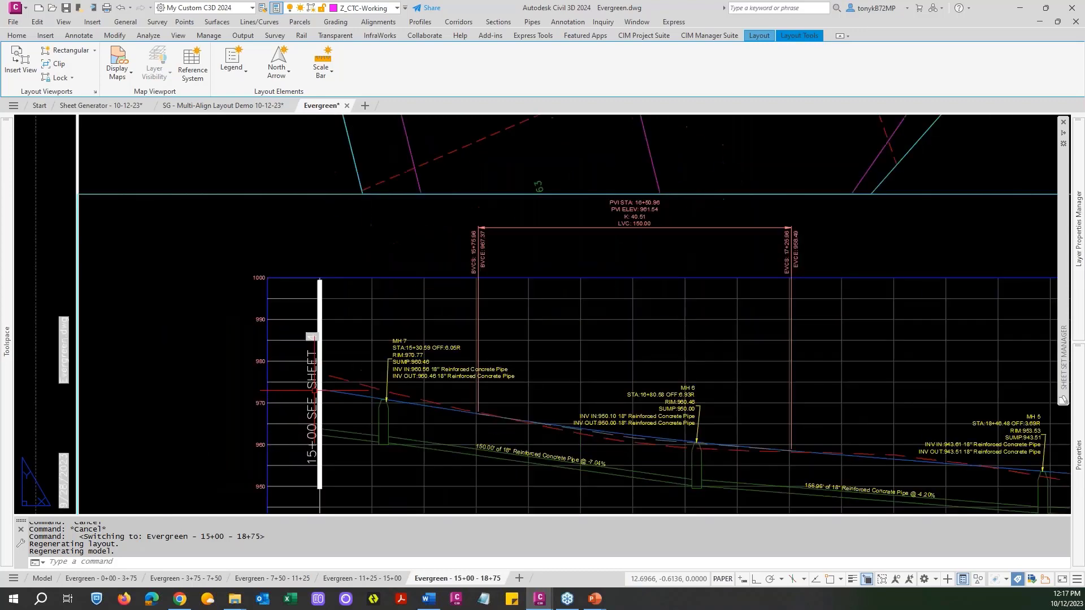
scroll(338, 406, down, 3)
middle_drag(533, 384, 460, 314)
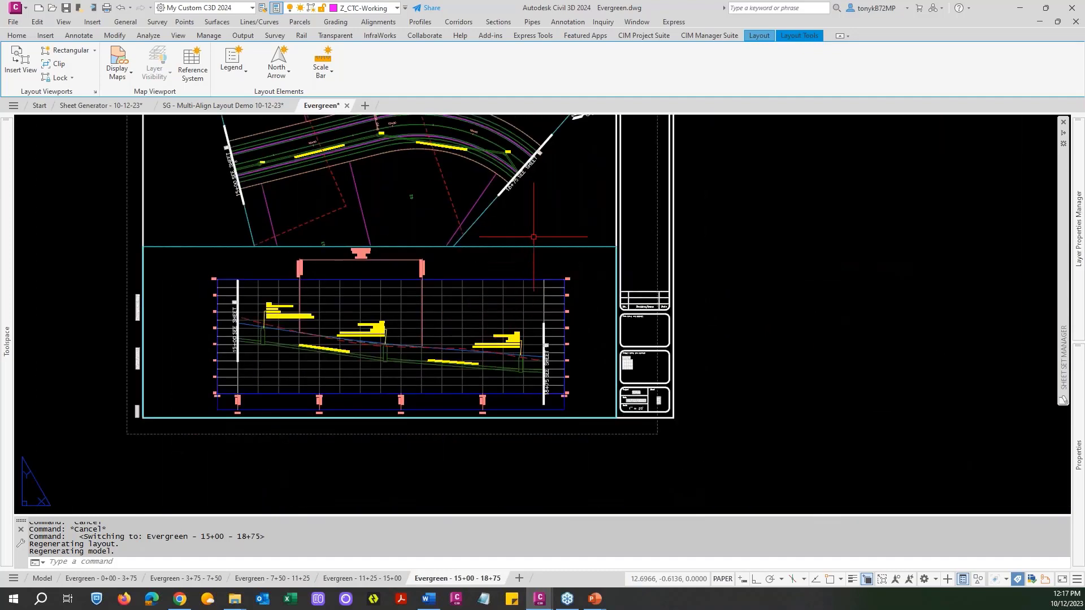
scroll(553, 372, up, 6)
key(Escape)
key(Escape)
text(m)
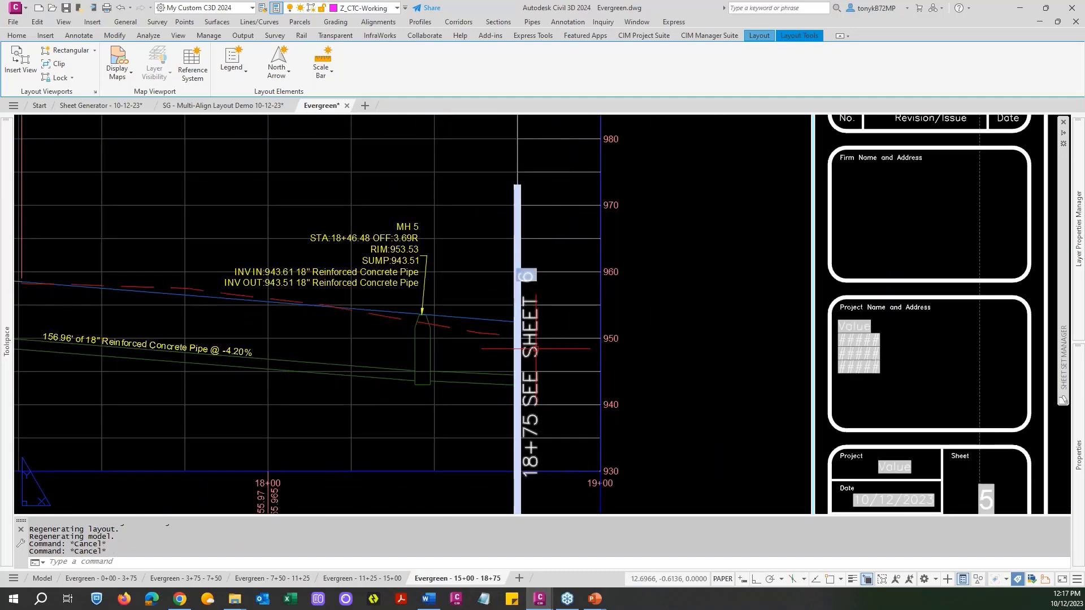
key(Return)
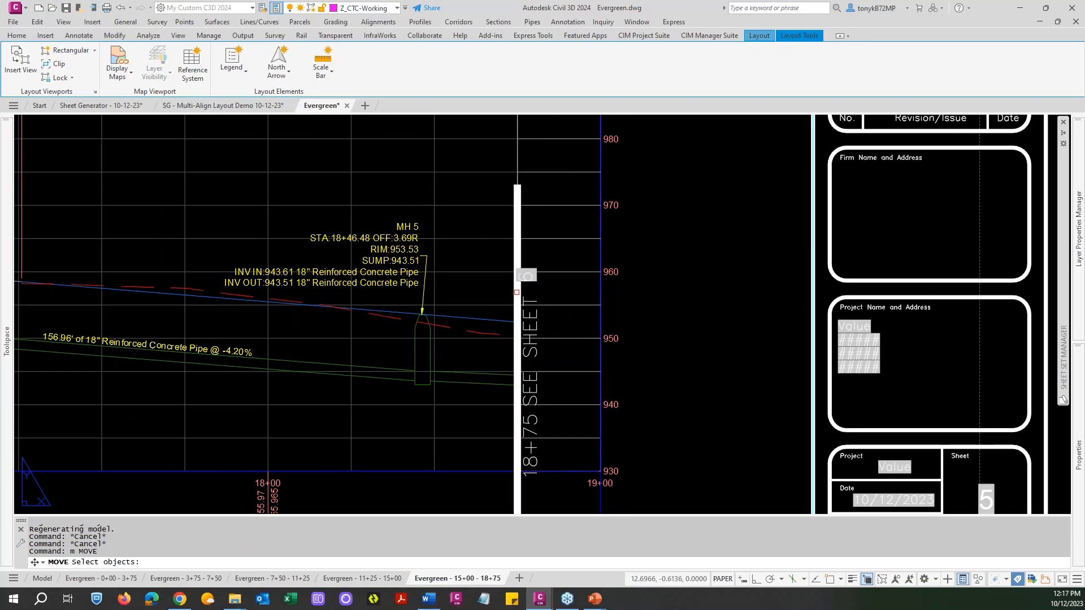
click(517, 292)
click(511, 302)
key(Return)
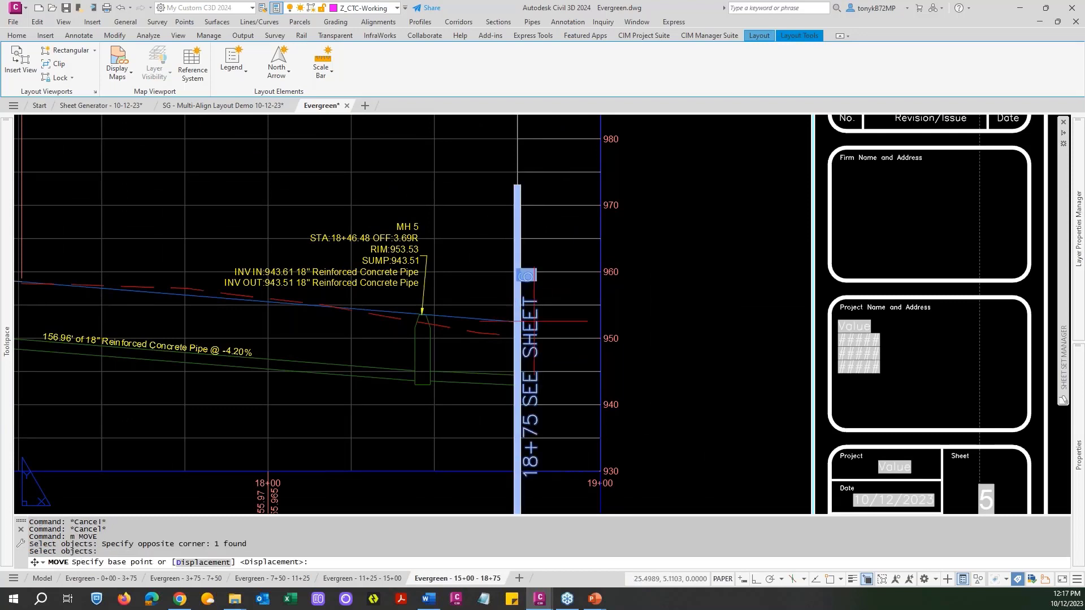
click(552, 336)
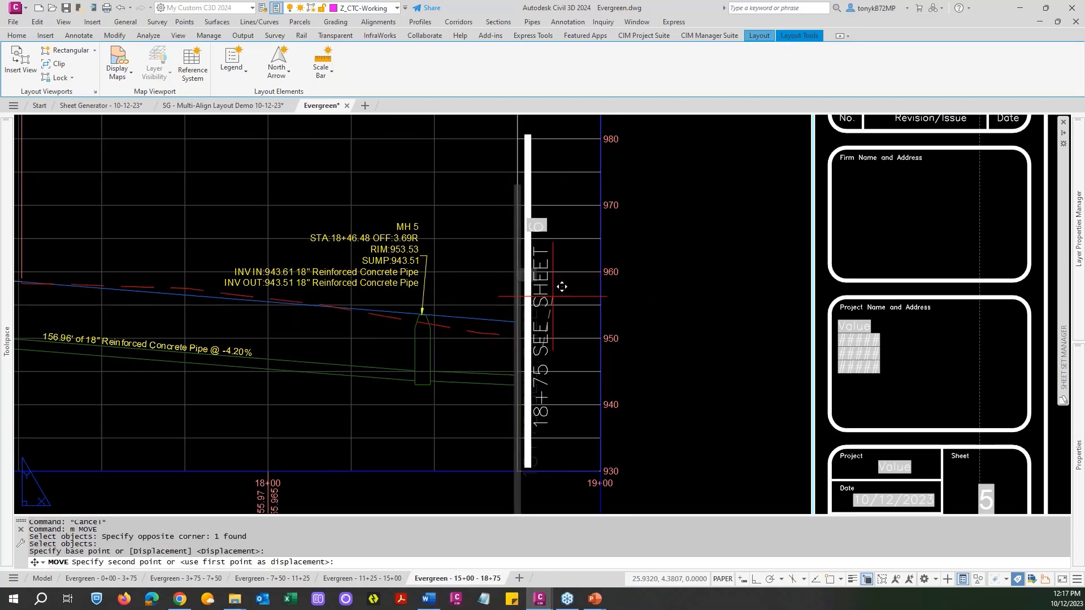
click(754, 579)
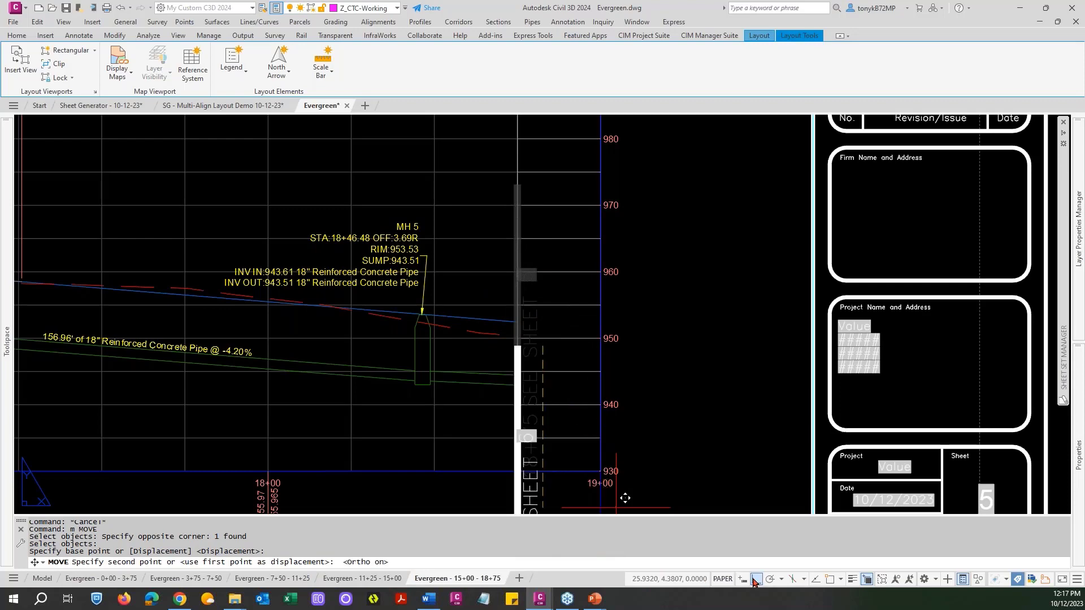
click(559, 271)
Examine the plan and profile views and their matchlines on the 15+00 - 18+75 sheet.
scroll(287, 321, down, 5)
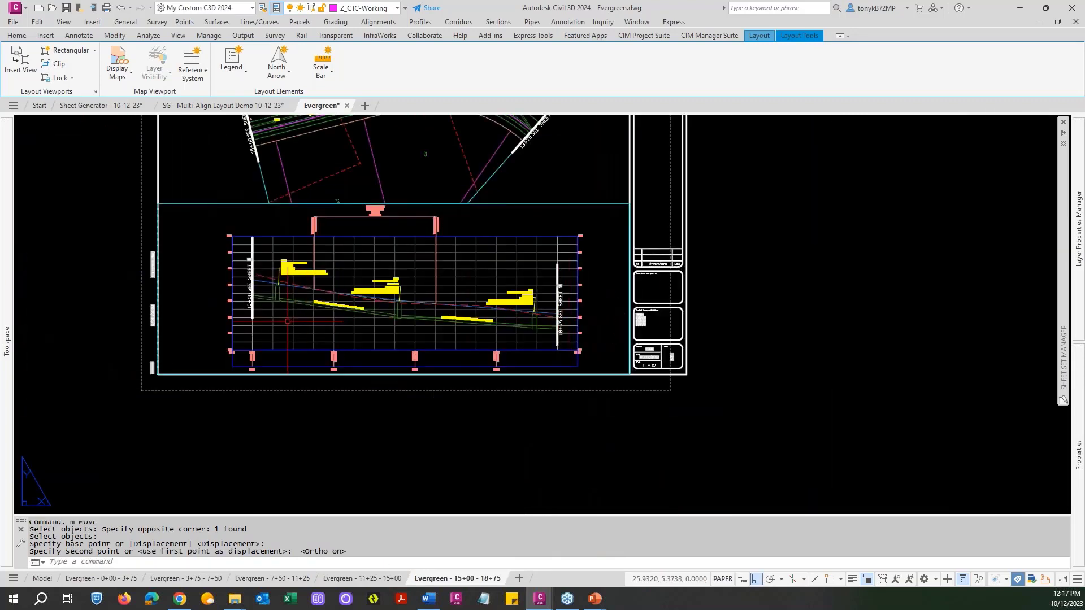
scroll(288, 320, down, 3)
scroll(338, 255, up, 6)
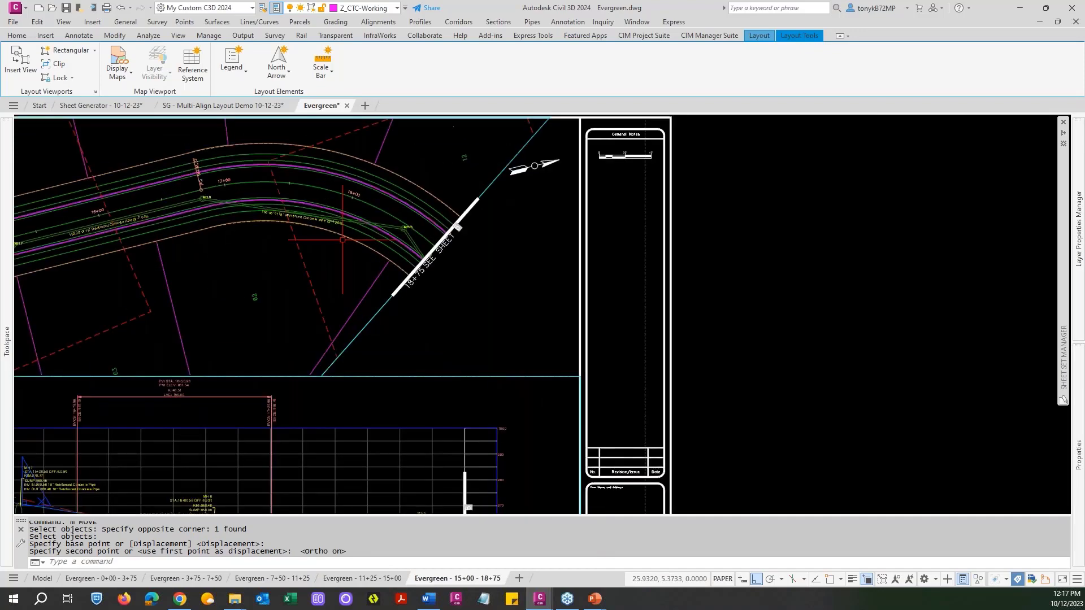
scroll(342, 239, down, 4)
middle_drag(389, 277, 570, 260)
key(Escape)
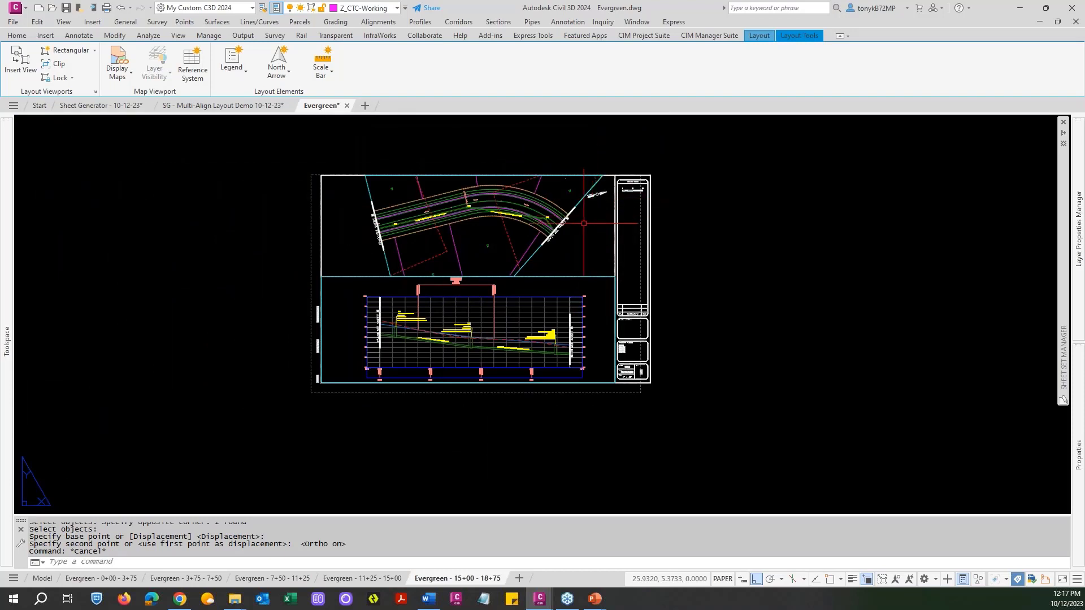
scroll(560, 266, up, 2)
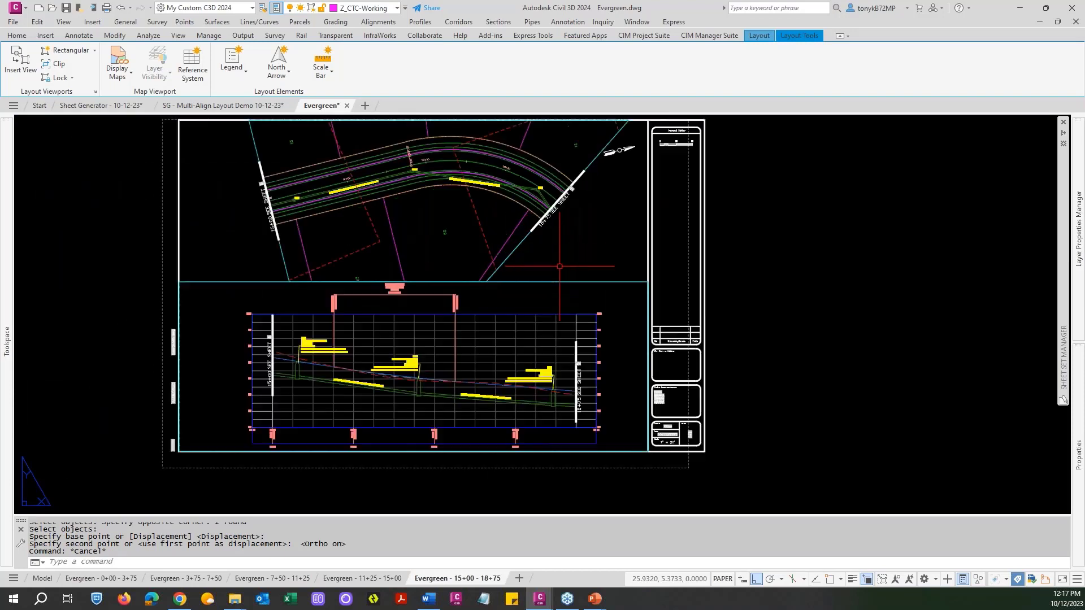
middle_drag(566, 255, 704, 288)
key(Escape)
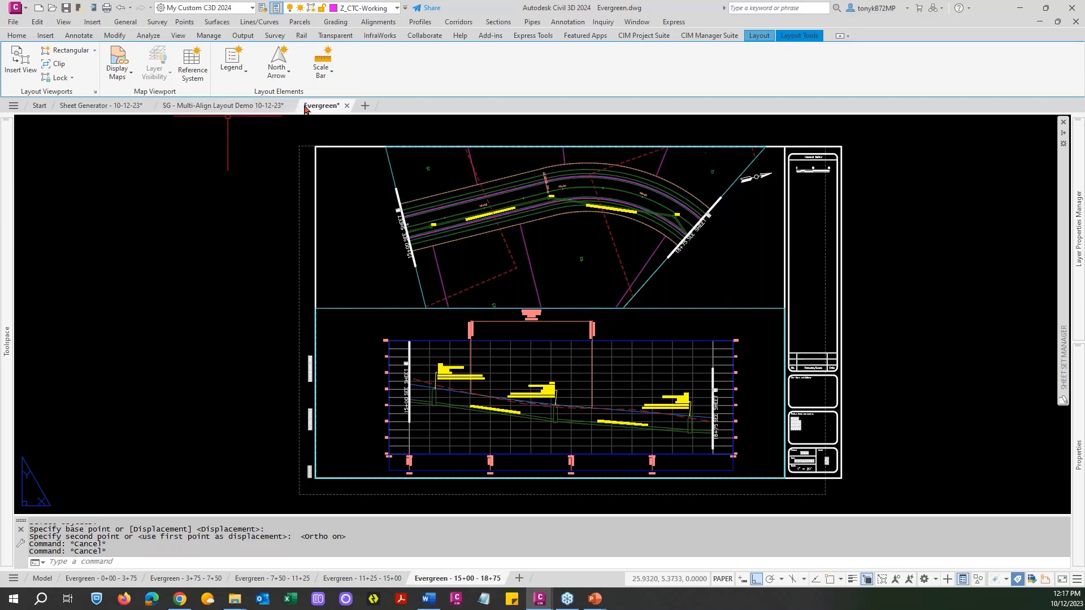
Close Evergreen.dwg with its changes saved and return to the profile views in the multi-align demo drawing.
mouse_move(346, 110)
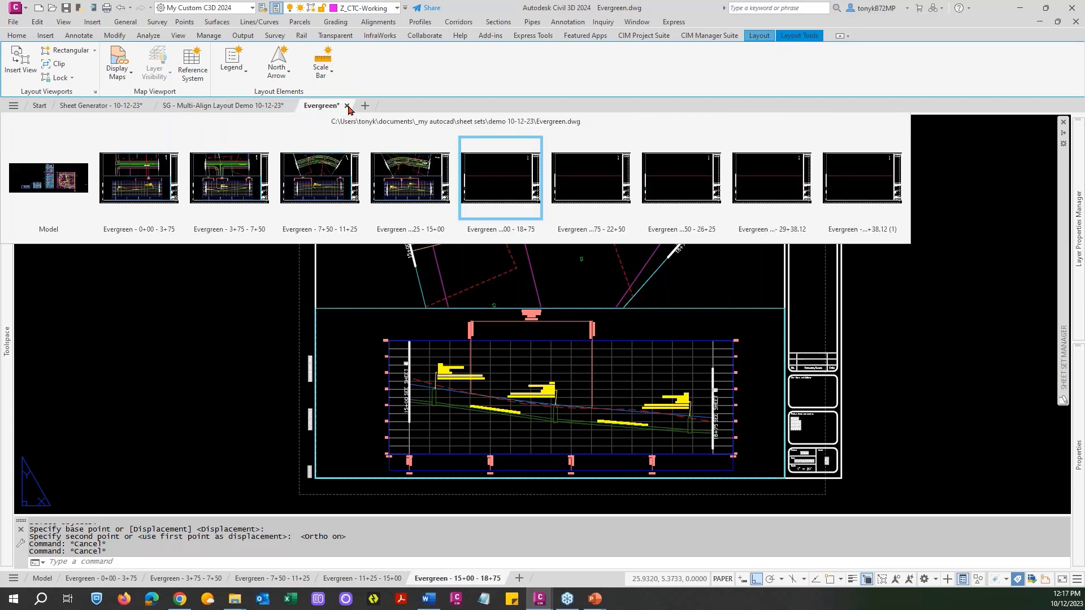
click(347, 106)
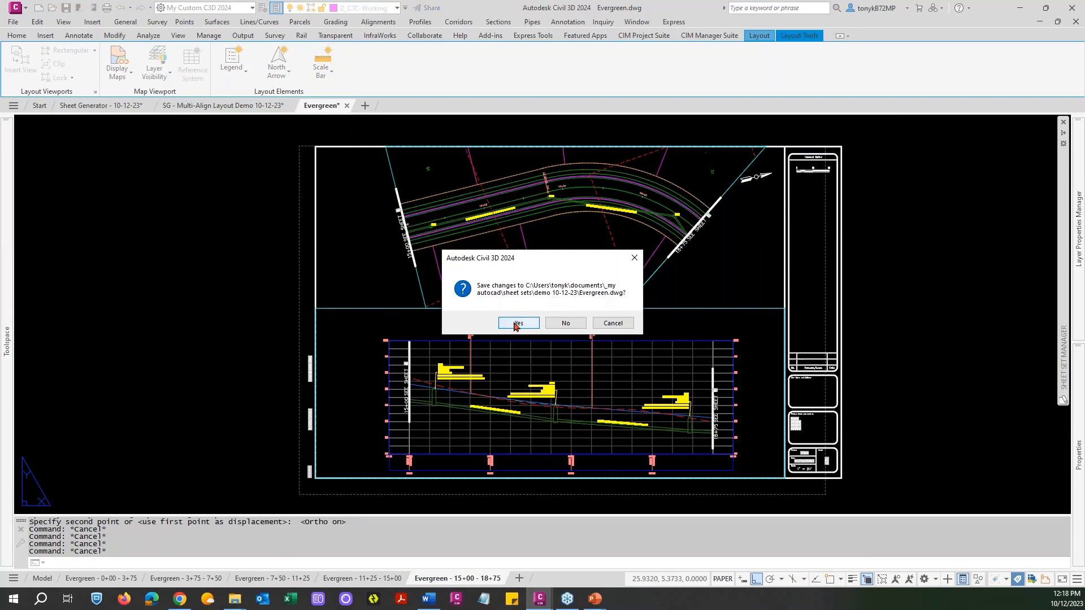
click(517, 324)
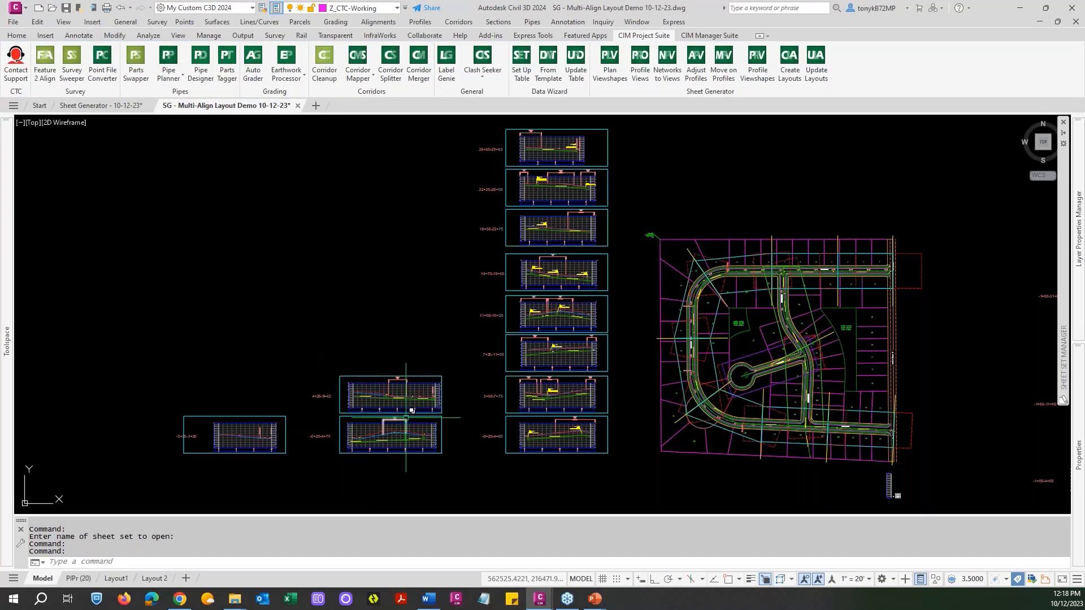
scroll(406, 417, up, 4)
scroll(514, 288, down, 3)
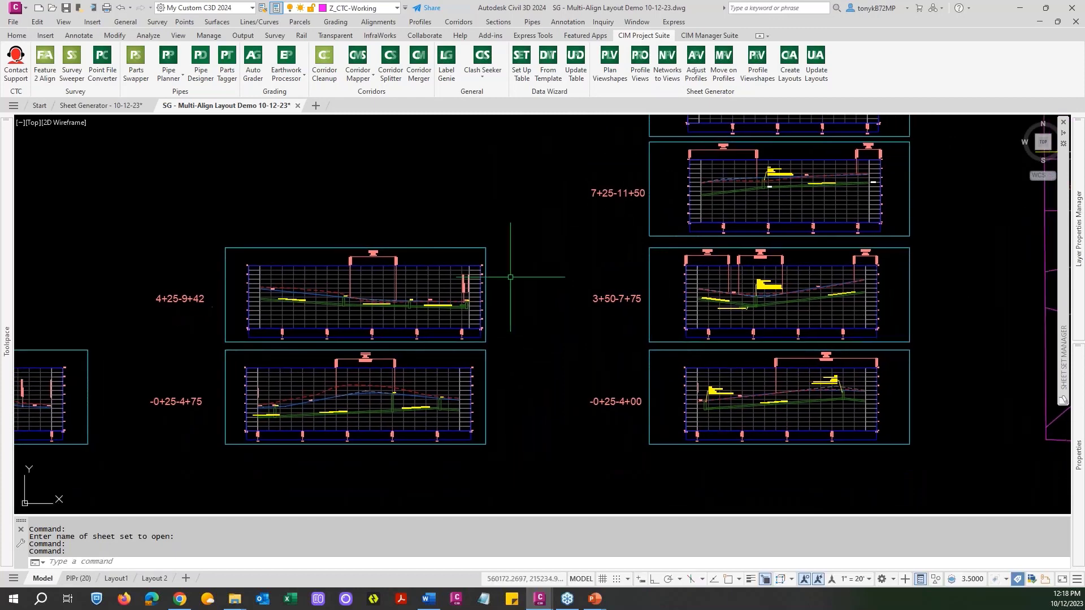
Examine the Manchester alignment in plan view, from its lower Evergreen intersection to the upper one.
middle_drag(517, 282, 376, 316)
key(Escape)
scroll(910, 272, up, 4)
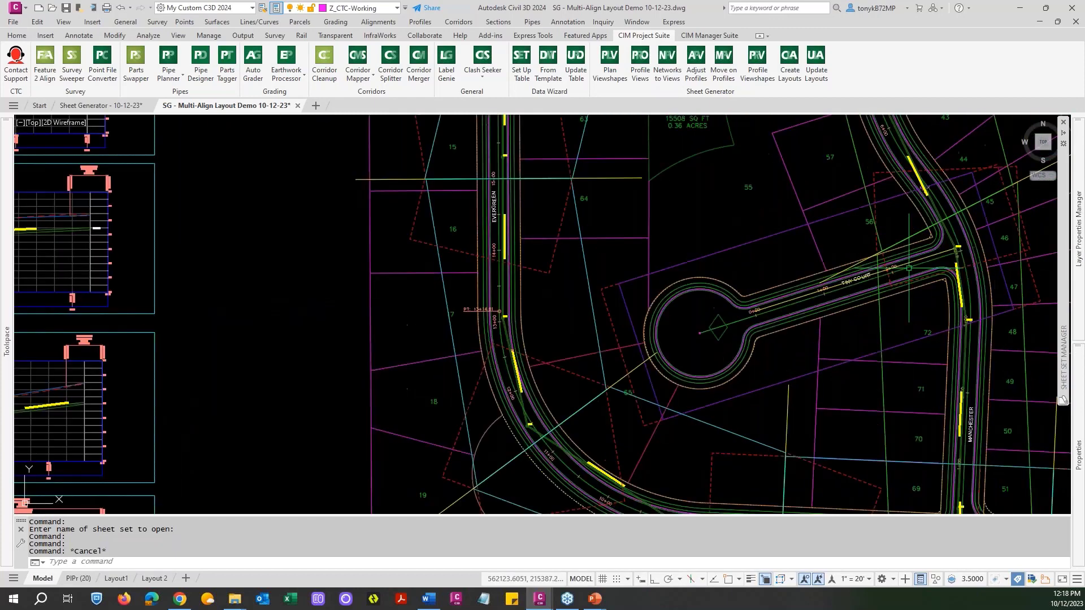
mouse_move(978, 462)
middle_down()
mouse_move(778, 353)
mouse_move(748, 293)
middle_up()
scroll(750, 294, up, 6)
scroll(750, 293, down, 6)
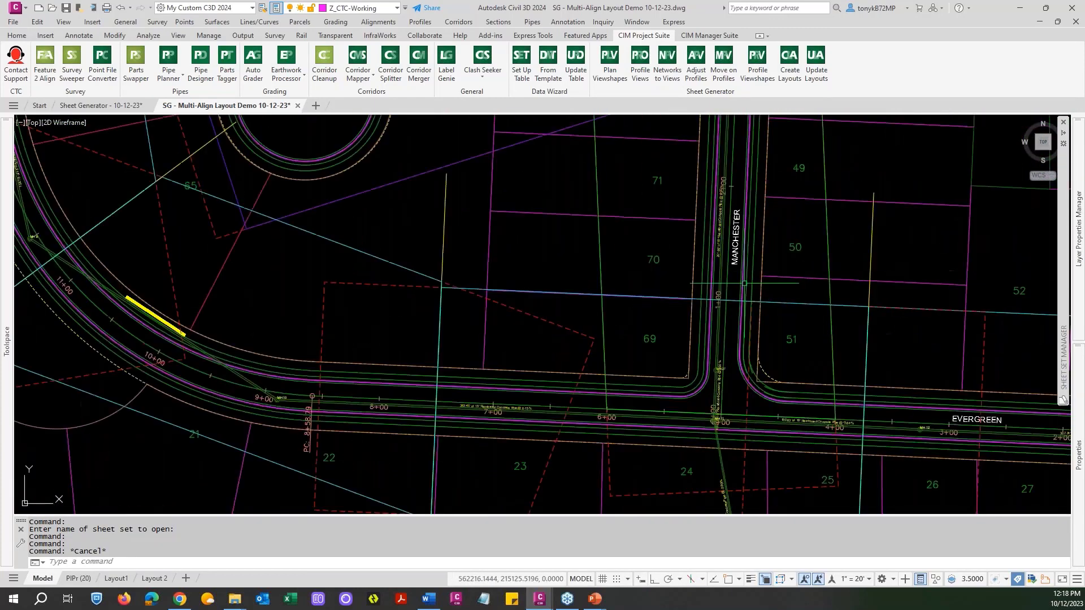
middle_drag(723, 208, 695, 435)
middle_drag(601, 210, 643, 385)
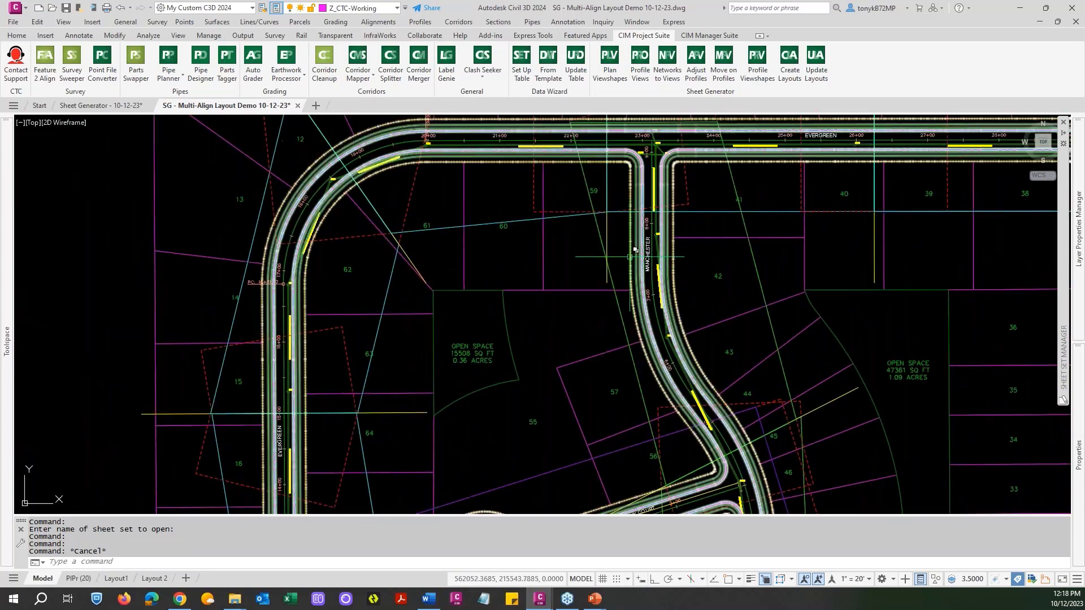
scroll(604, 254, down, 4)
scroll(605, 299, down, 2)
middle_drag(604, 301, 741, 307)
key(Escape)
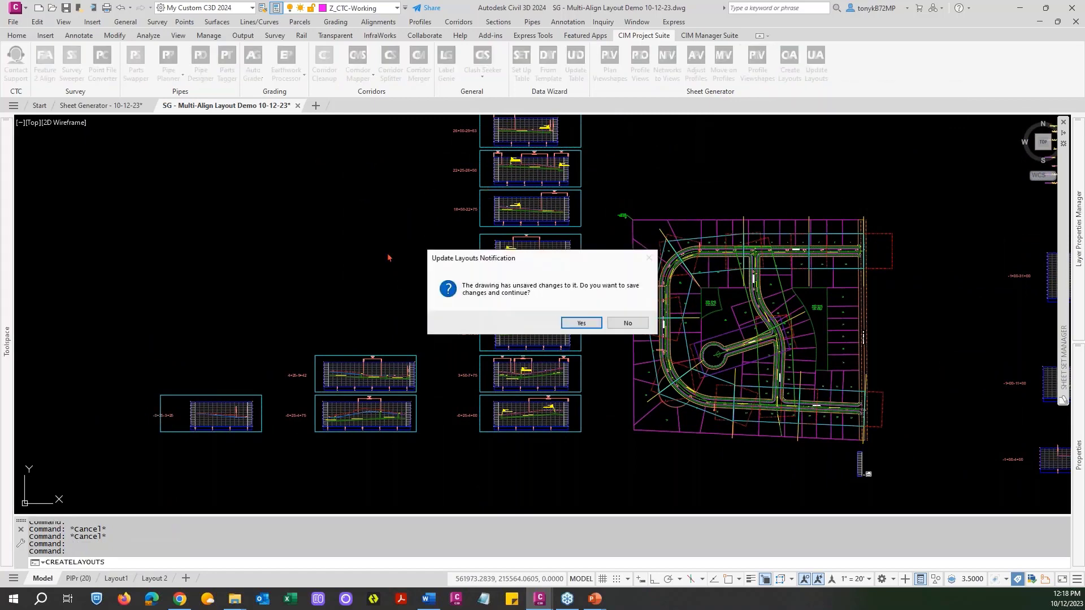
Start Create Layouts, saving the drawing's changes and agreeing to duplicate the Civil 3D objects in the new sheet drawings.
click(571, 326)
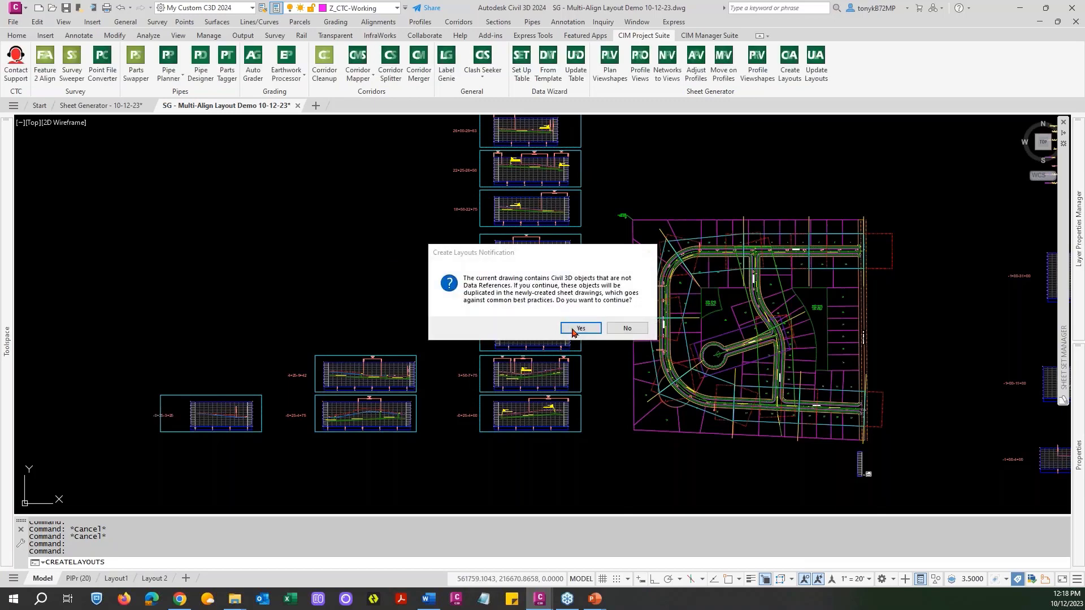
click(572, 329)
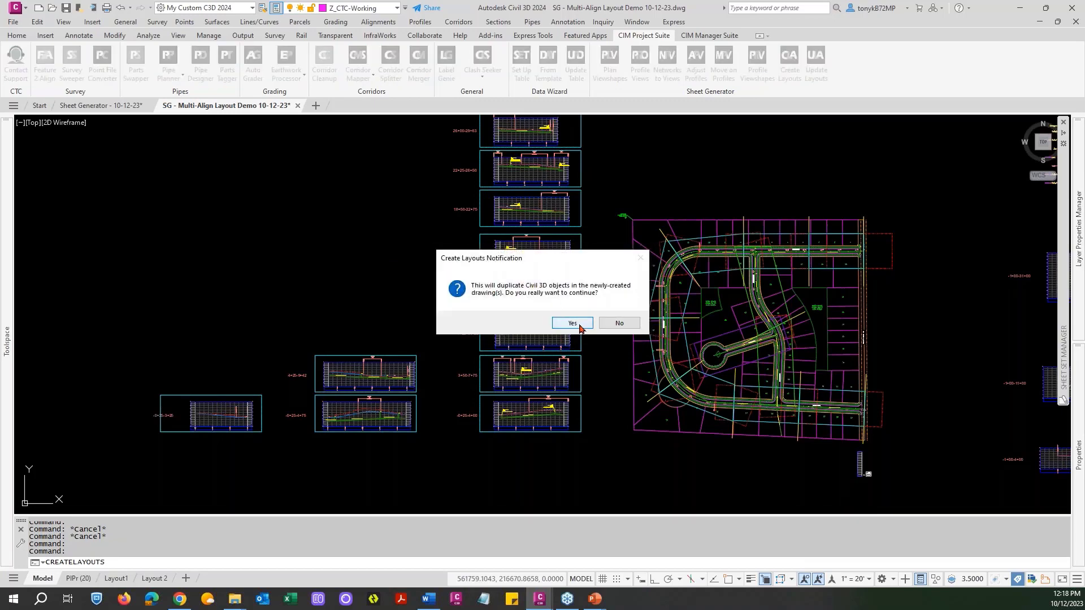
click(572, 325)
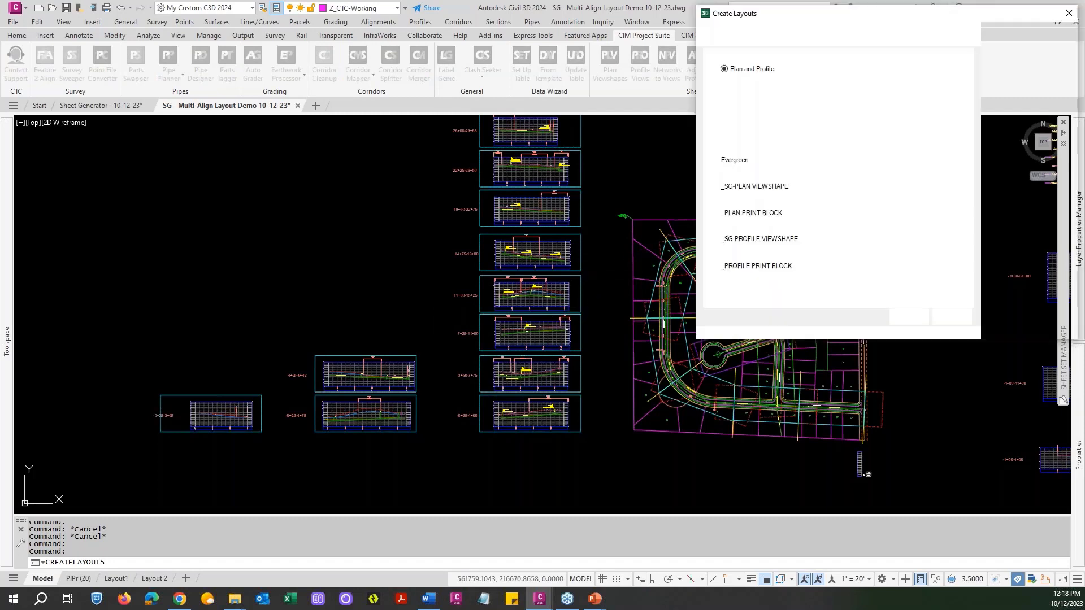
mouse_move(887, 15)
mouse_down()
mouse_move(760, 16)
mouse_move(375, 83)
mouse_up()
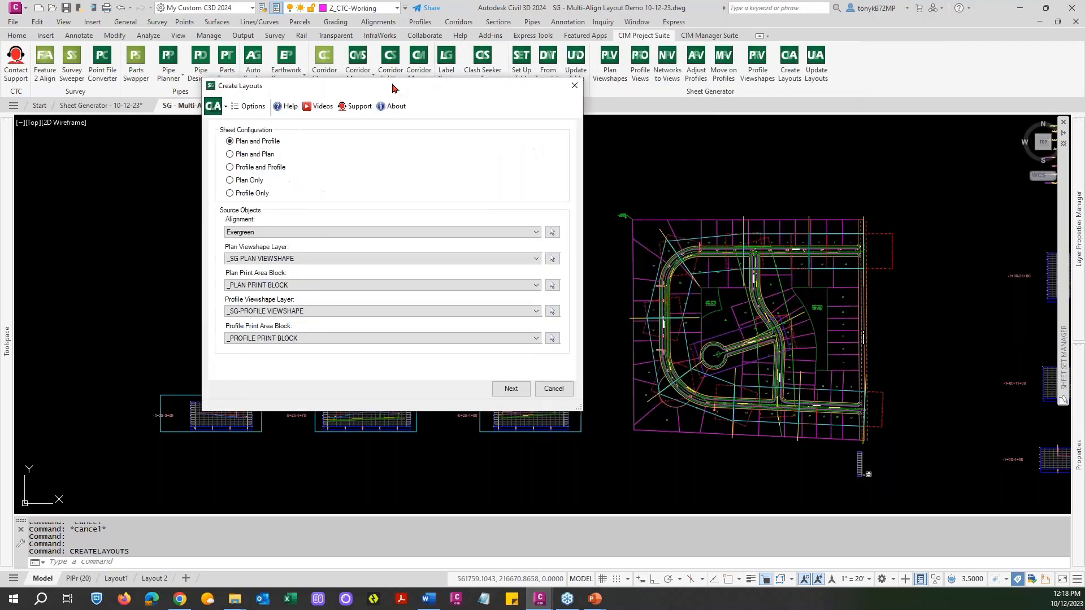
Set the source alignment to Manchester and both the plan and profile viewshape layers to _SG-PLAN VIEWSHAPE-MAN.
click(518, 228)
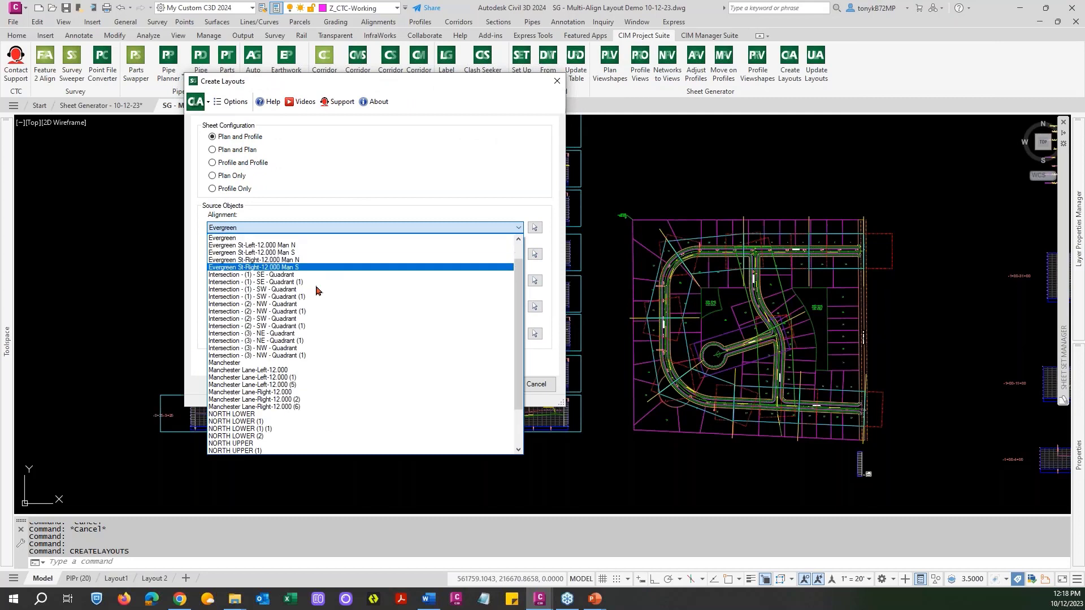
click(227, 365)
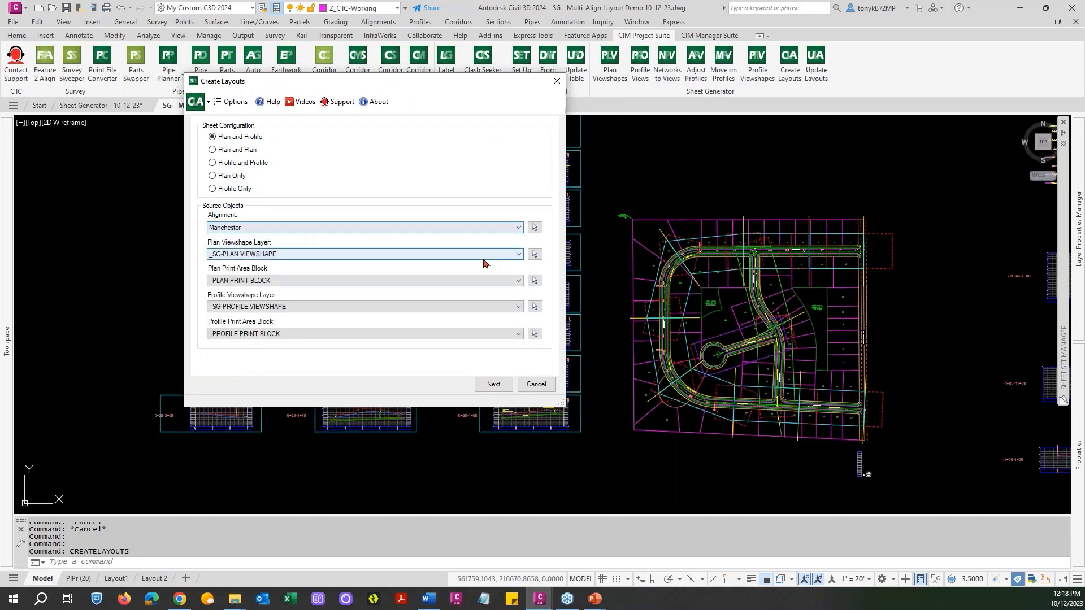
click(519, 255)
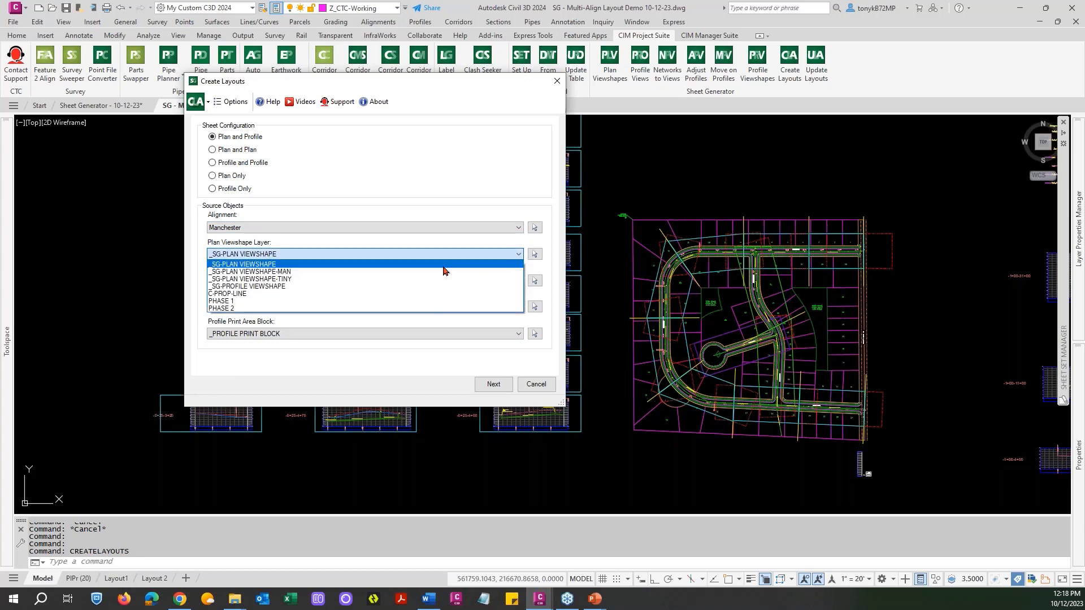
click(287, 273)
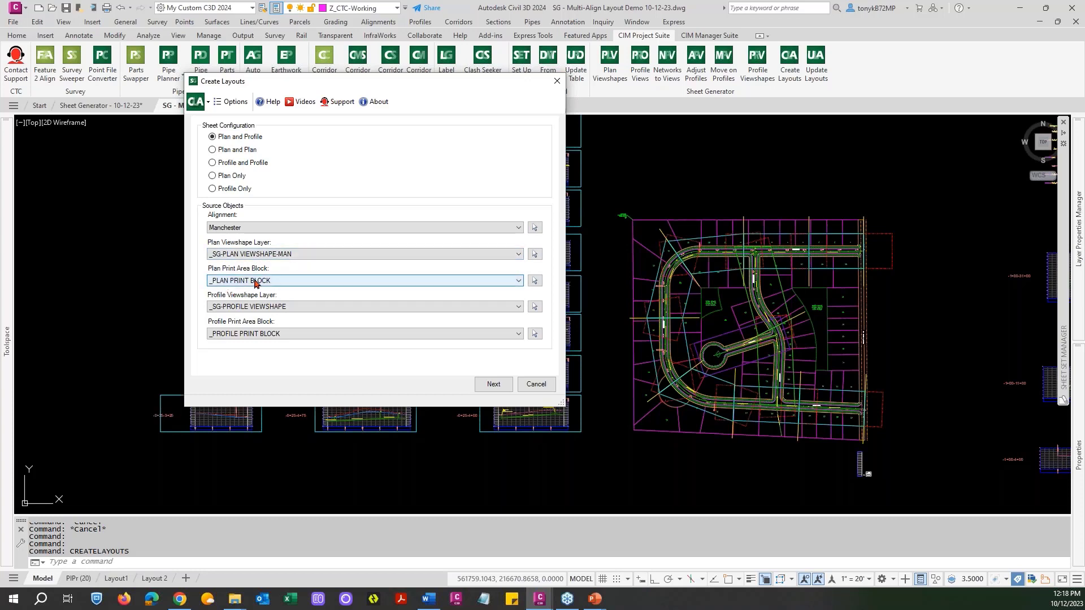
click(516, 308)
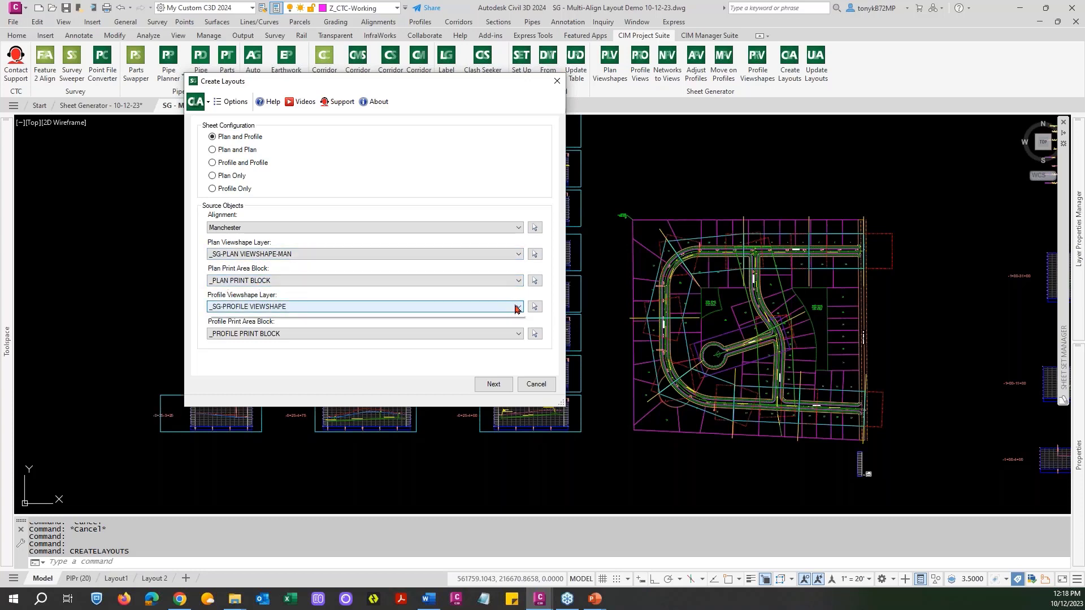
click(291, 326)
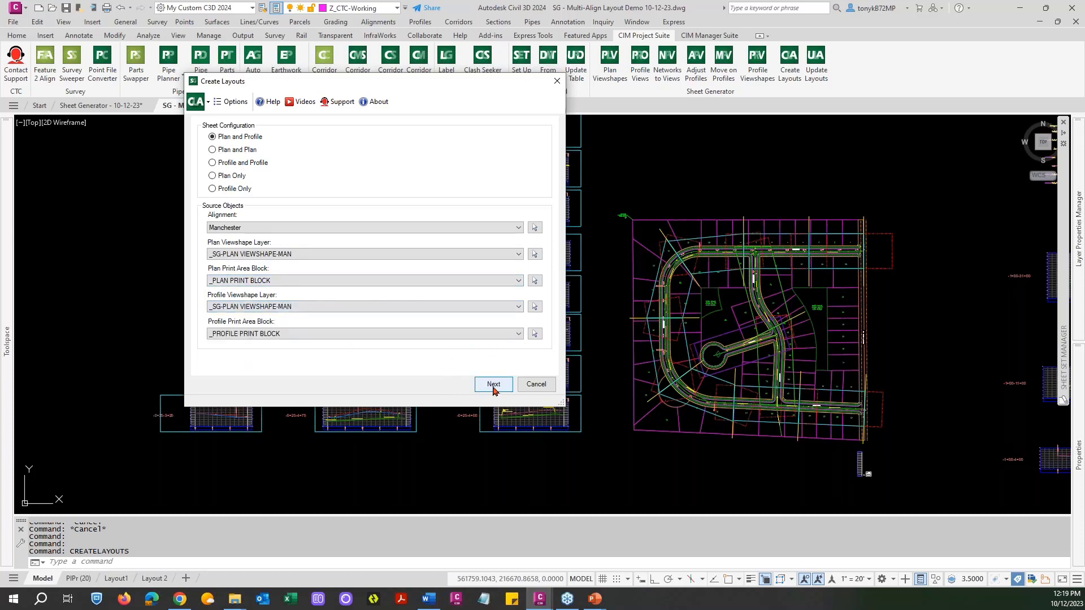
Keep both Manchester station ranges selected for creation and accept the existing north arrow and matchline block settings.
click(493, 386)
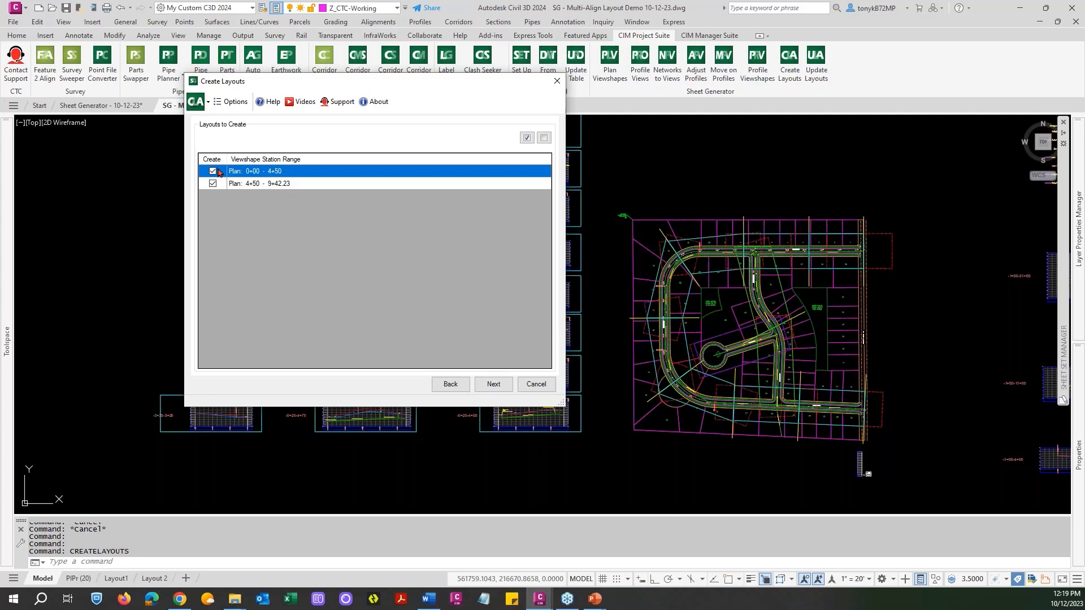
drag(347, 86, 439, 45)
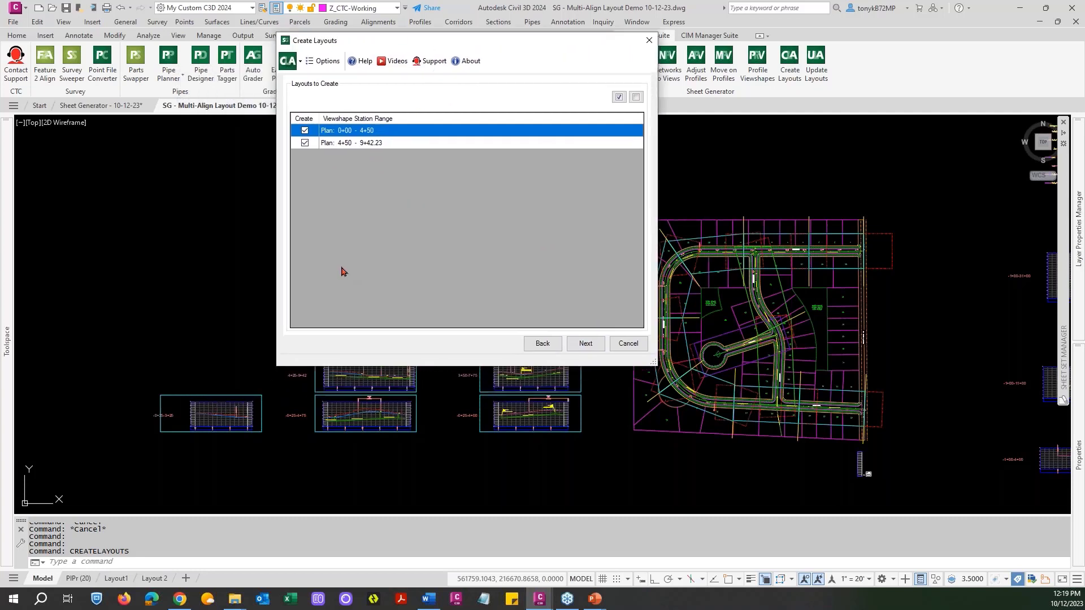
click(579, 346)
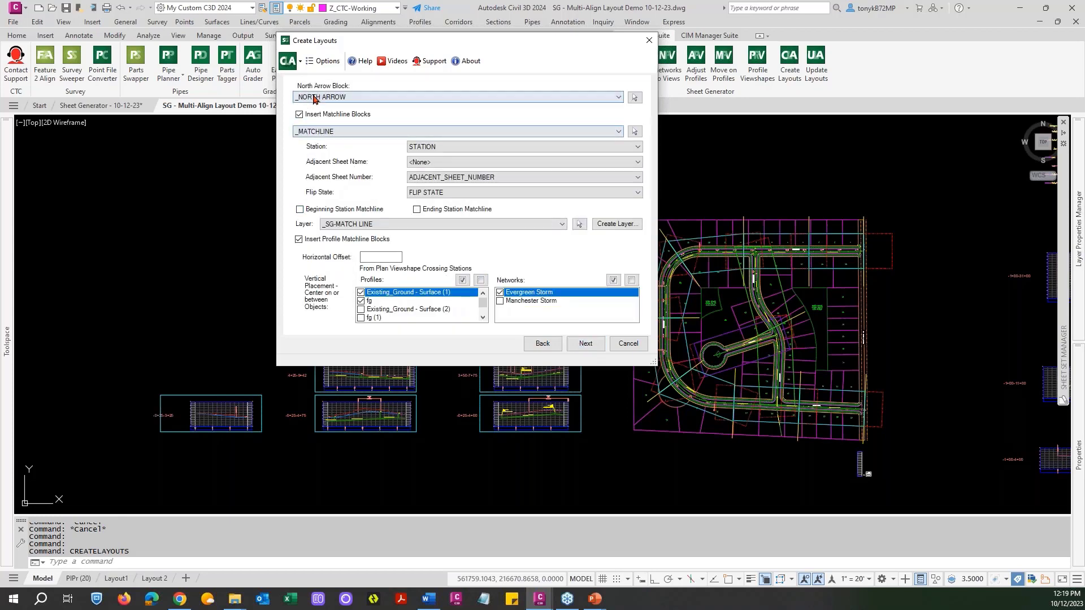
drag(464, 41, 438, 105)
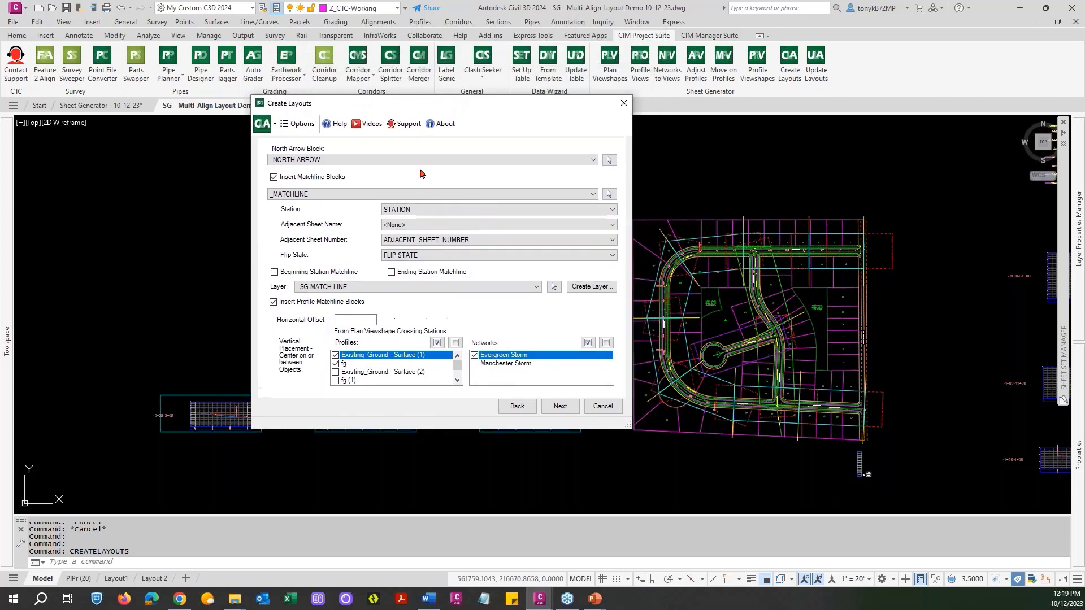
click(464, 260)
click(463, 261)
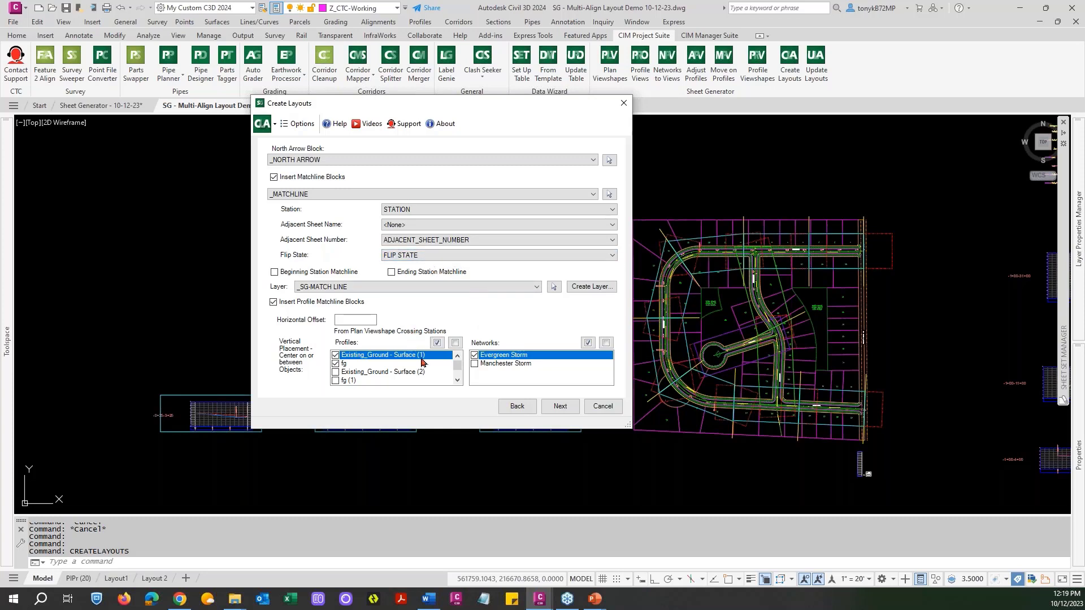
click(560, 406)
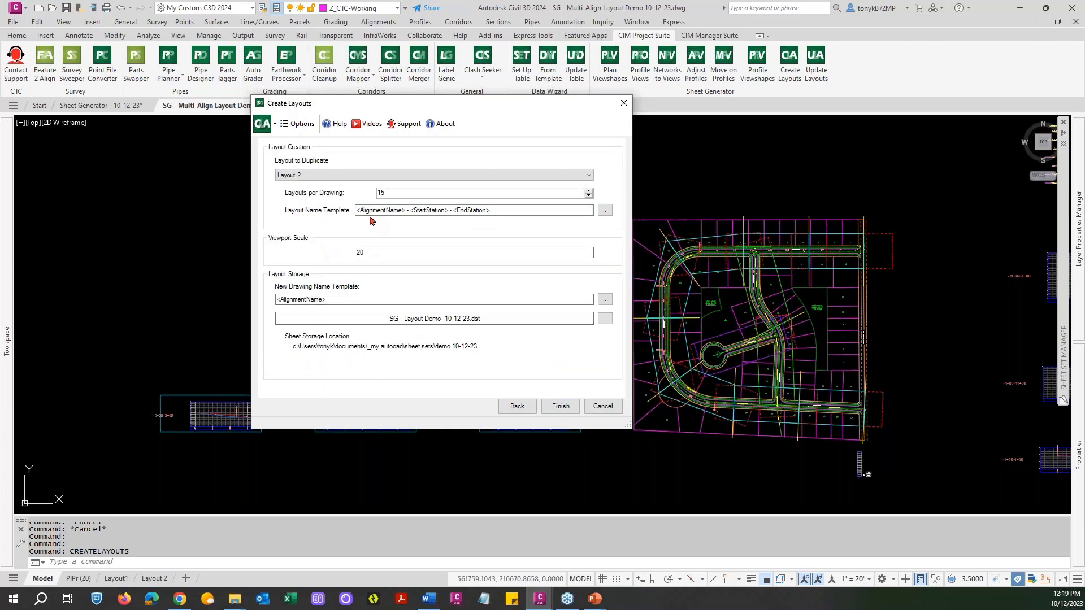
Choose PIPr (20) as the layout to duplicate and generate the Manchester sheets.
click(469, 176)
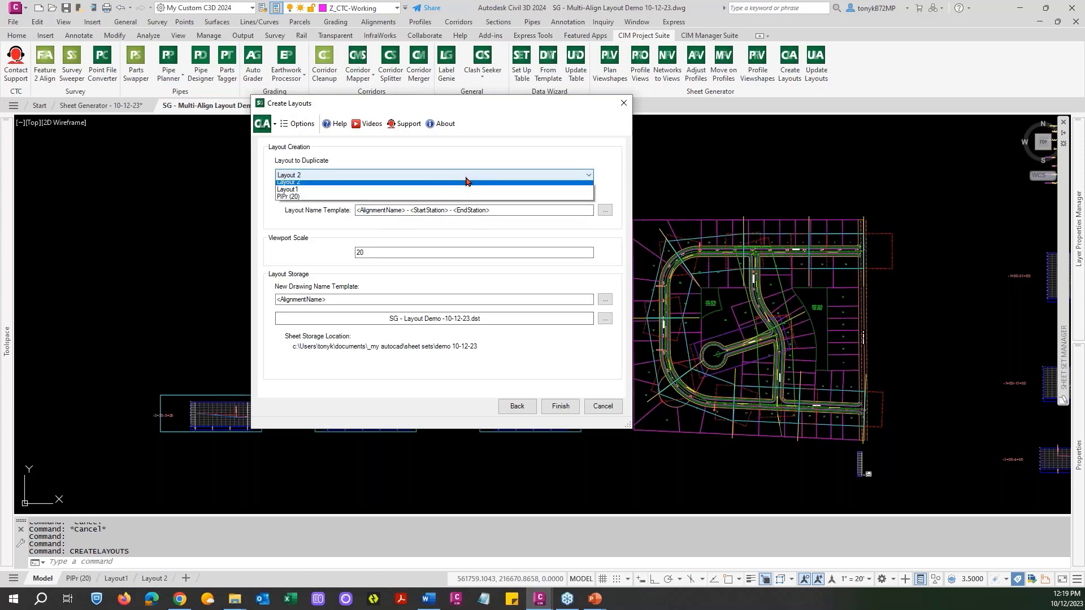
click(306, 200)
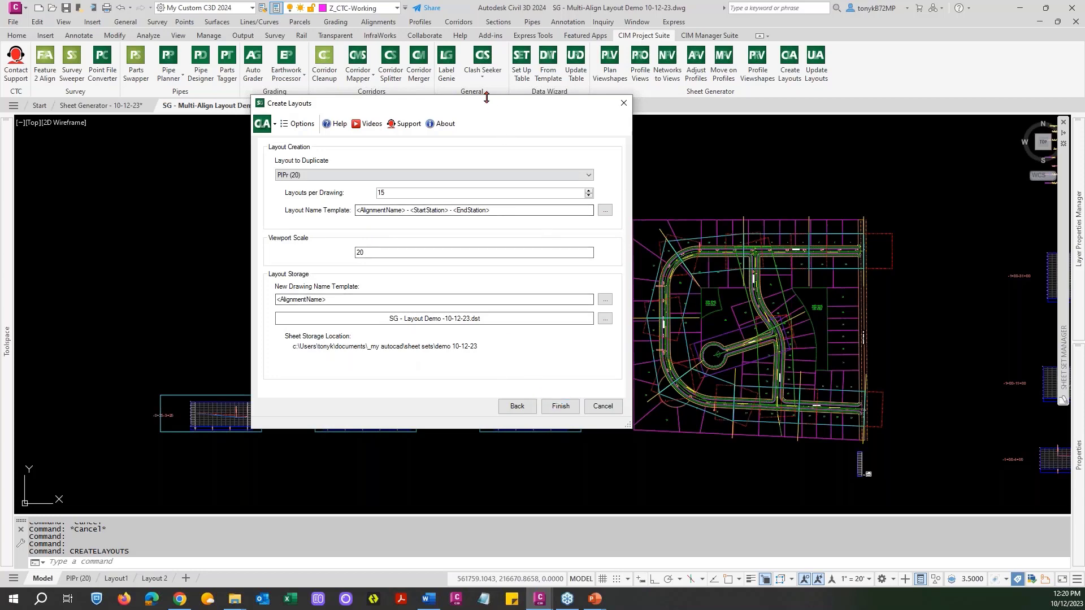
drag(492, 104, 964, 7)
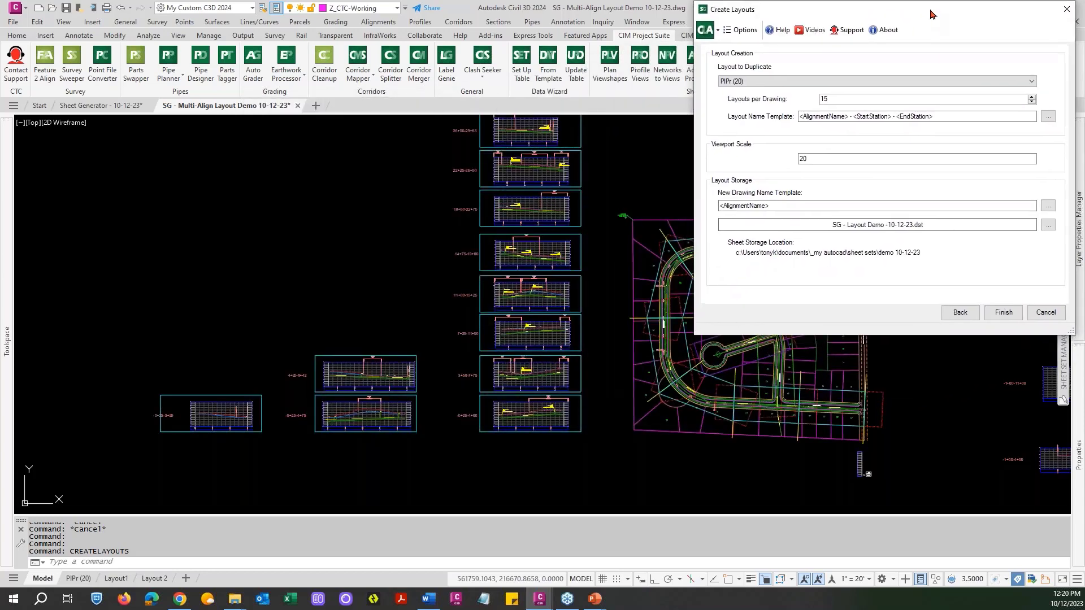
click(1000, 312)
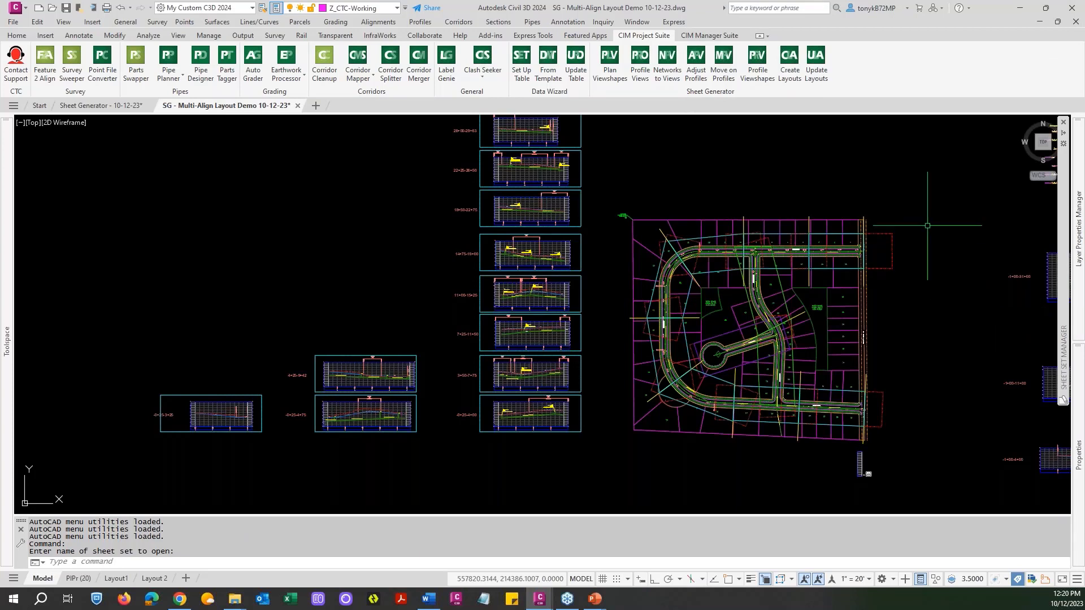
key(Escape)
key(Escape)
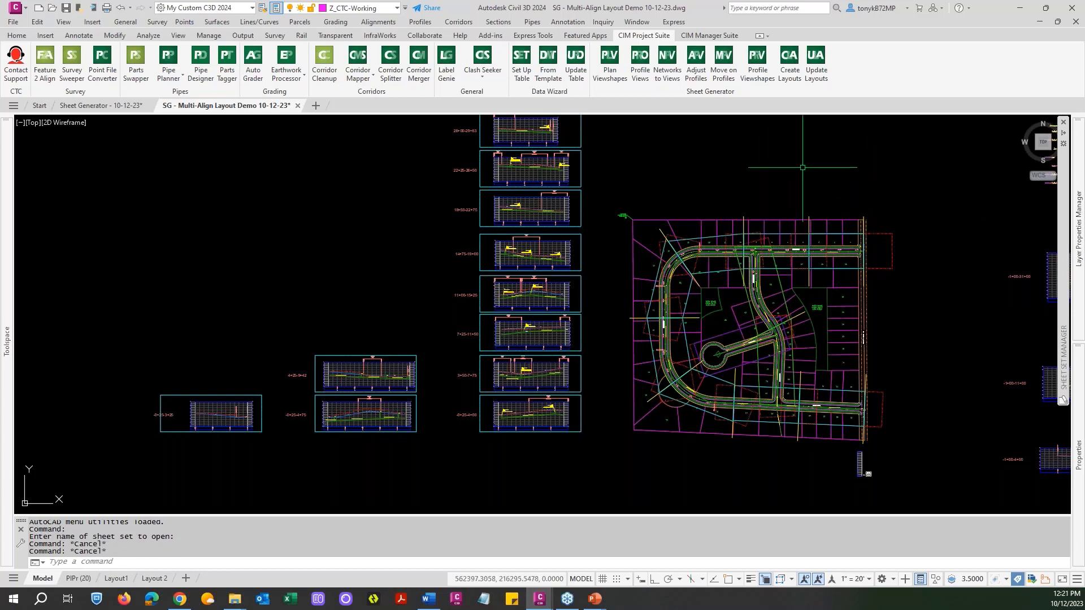
Open sheet 10, Manchester - 0+00 - 4+50, from the sheet set and repath its external reference to Alignments and Parcels.dwg.
mouse_move(1065, 283)
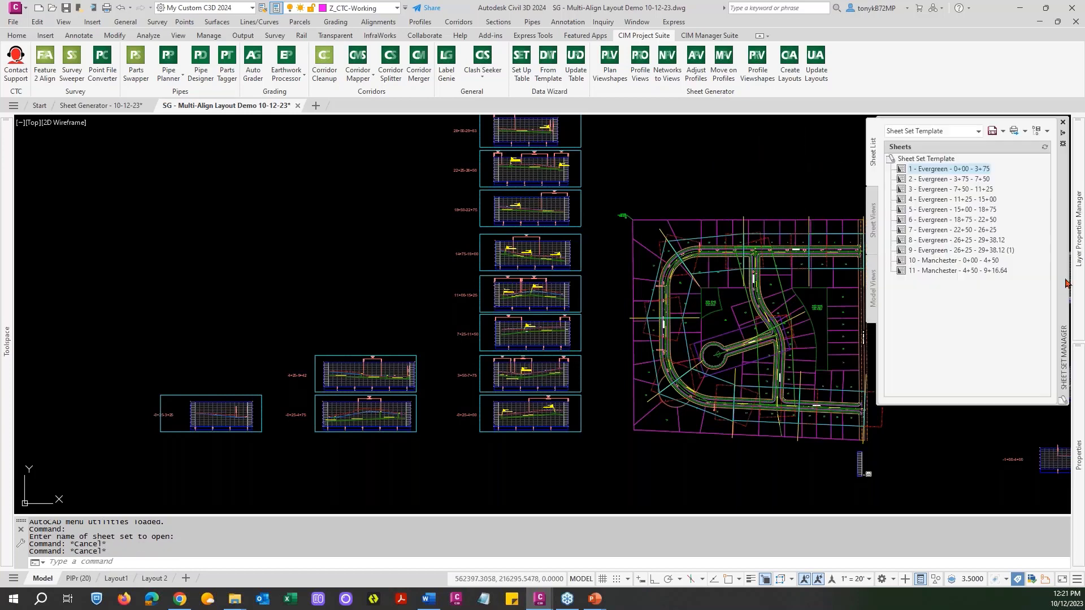
double_click(927, 261)
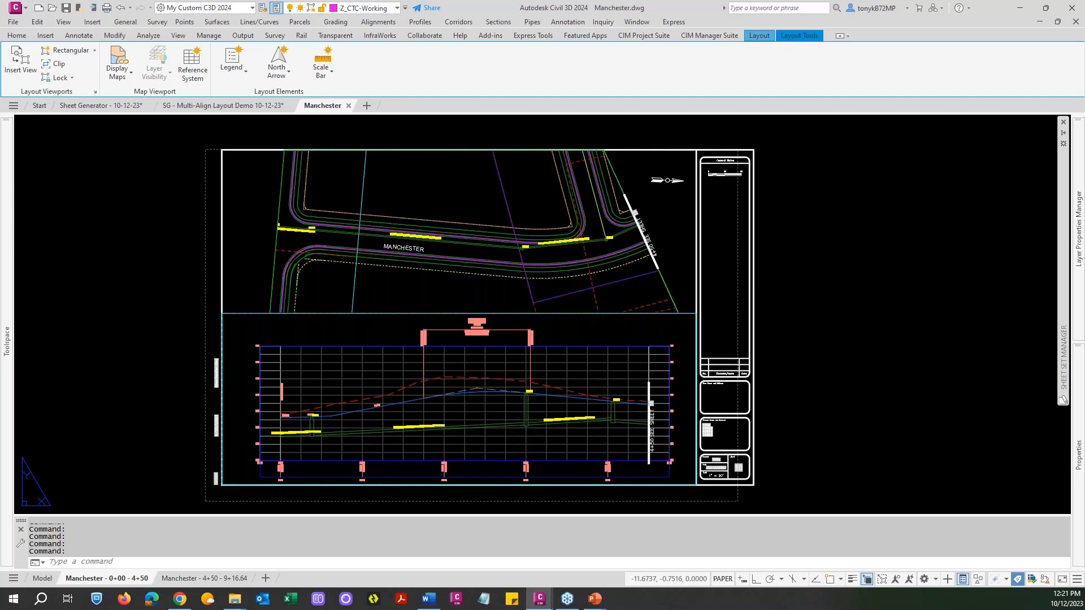
click(491, 290)
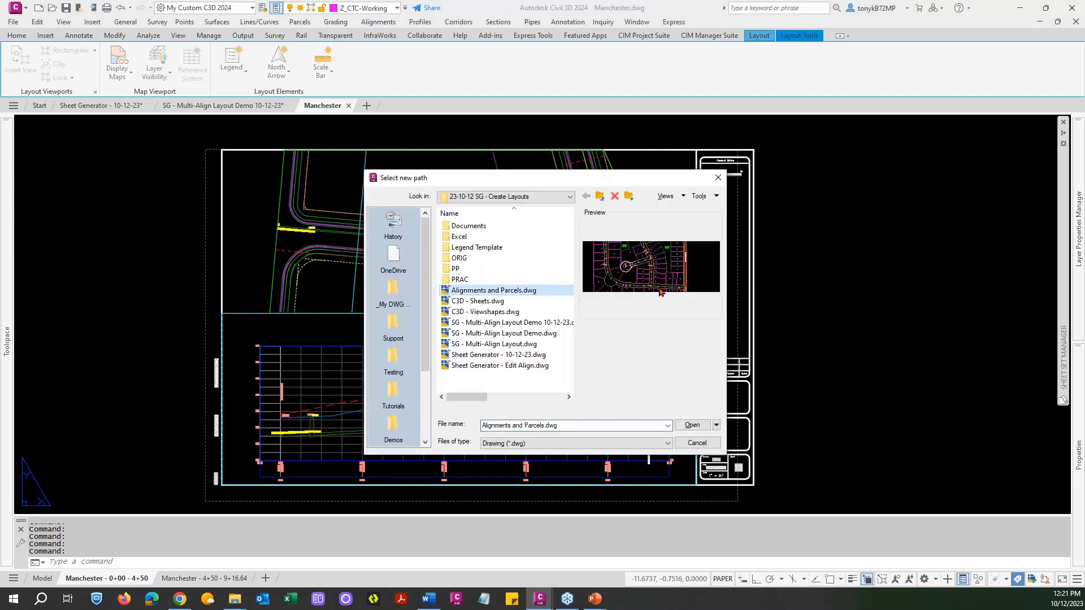
click(689, 427)
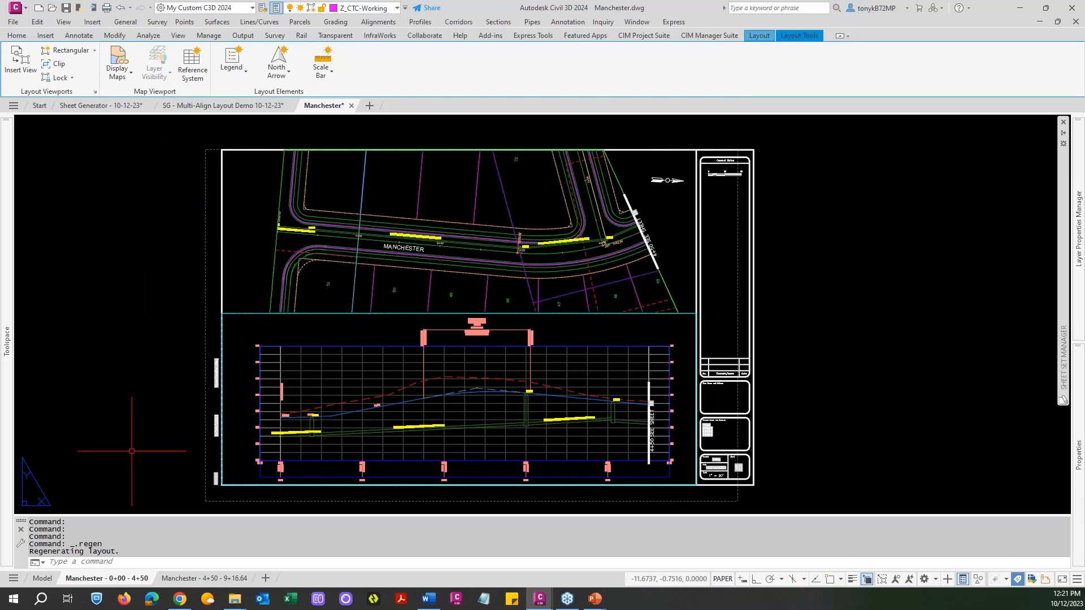
Check the profile views and site plan in the model space of the Manchester drawing.
click(41, 579)
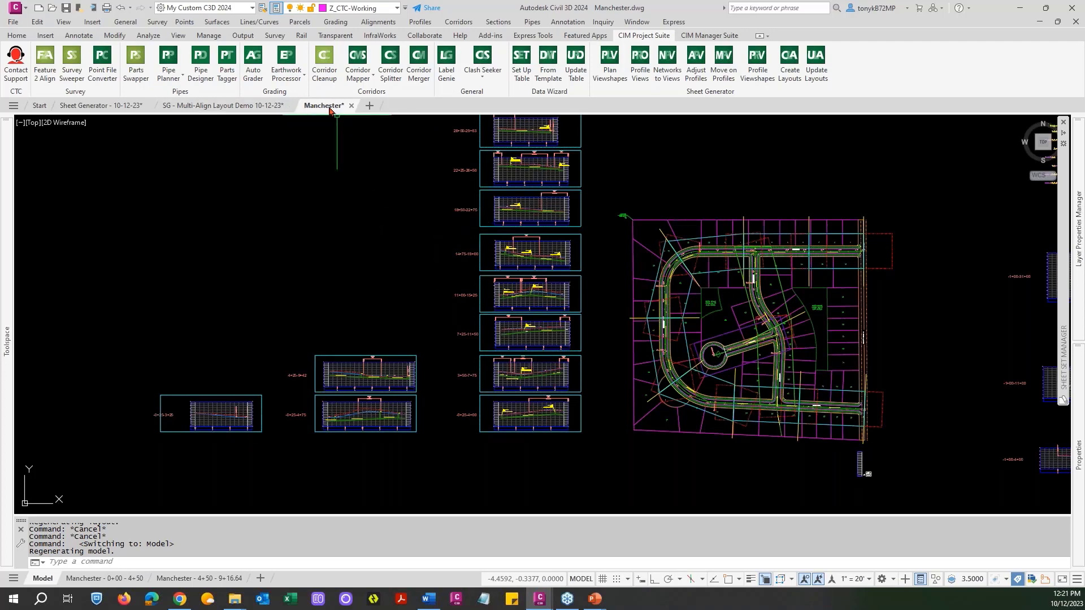
mouse_move(320, 112)
click(399, 201)
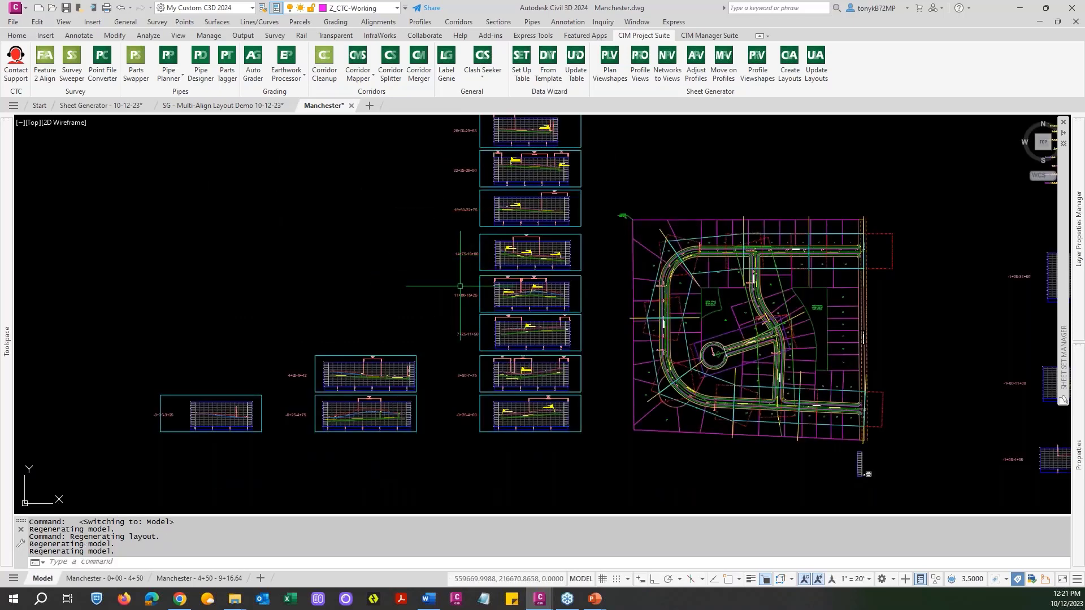
middle_drag(428, 286, 521, 331)
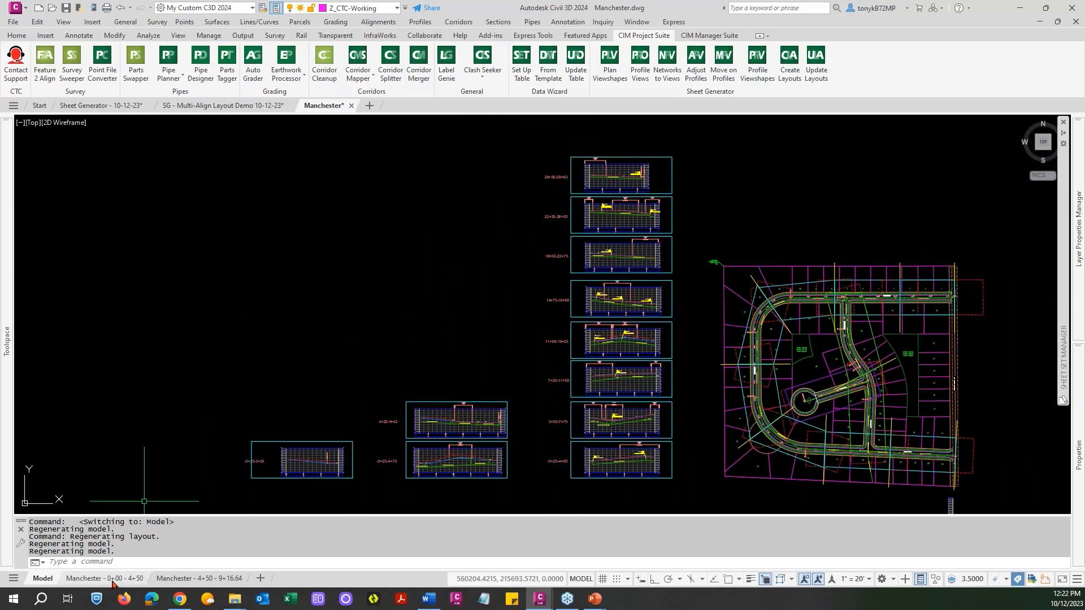
Review the Manchester 0+00 - 4+50 and 4+50 - 9+16.64 layouts, ending on the first one.
click(112, 579)
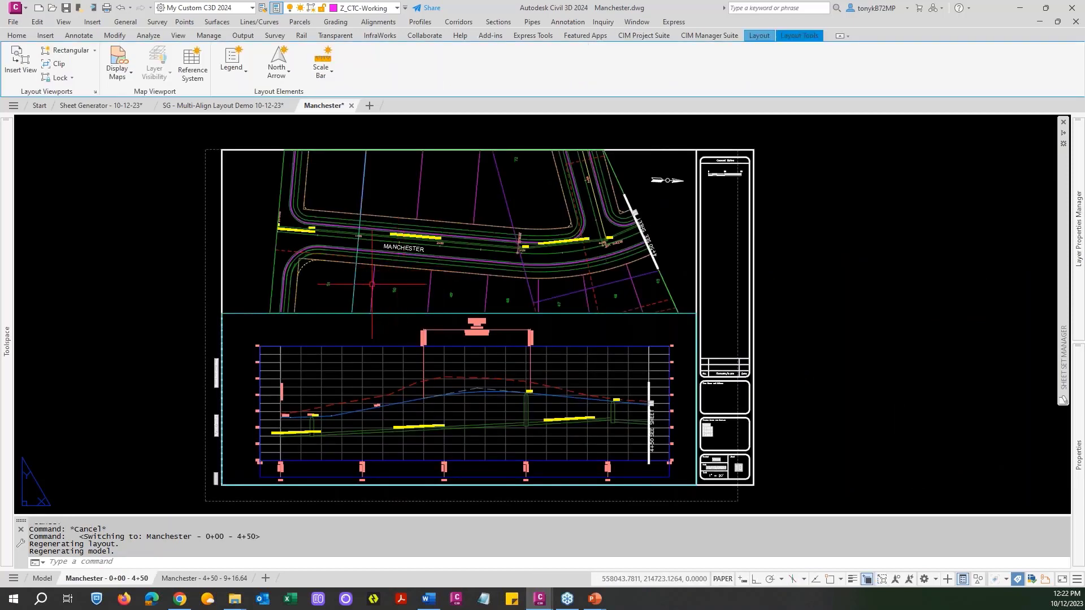
click(218, 577)
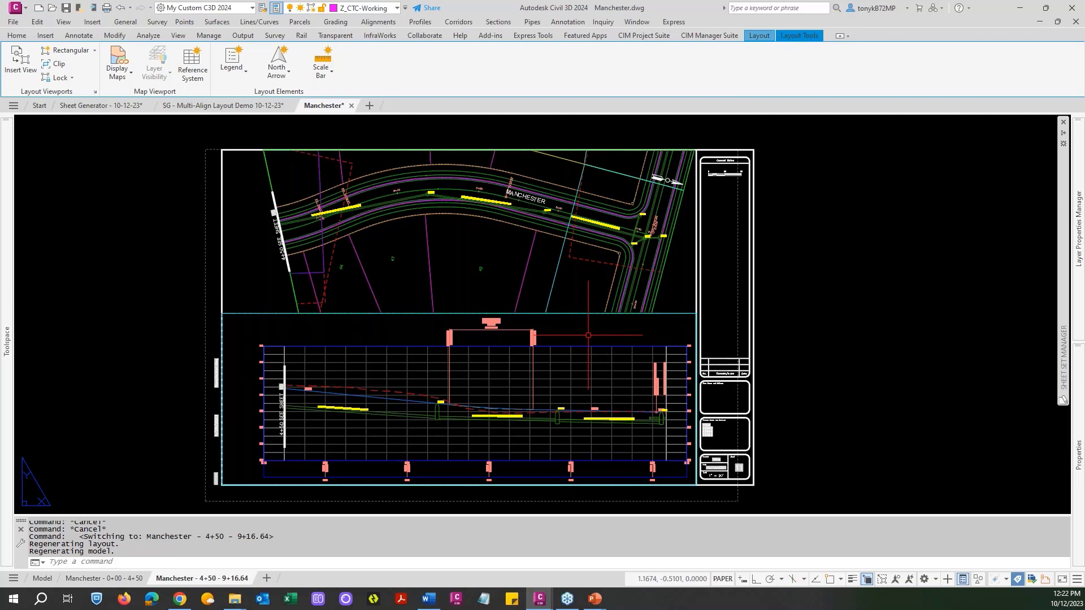
click(129, 579)
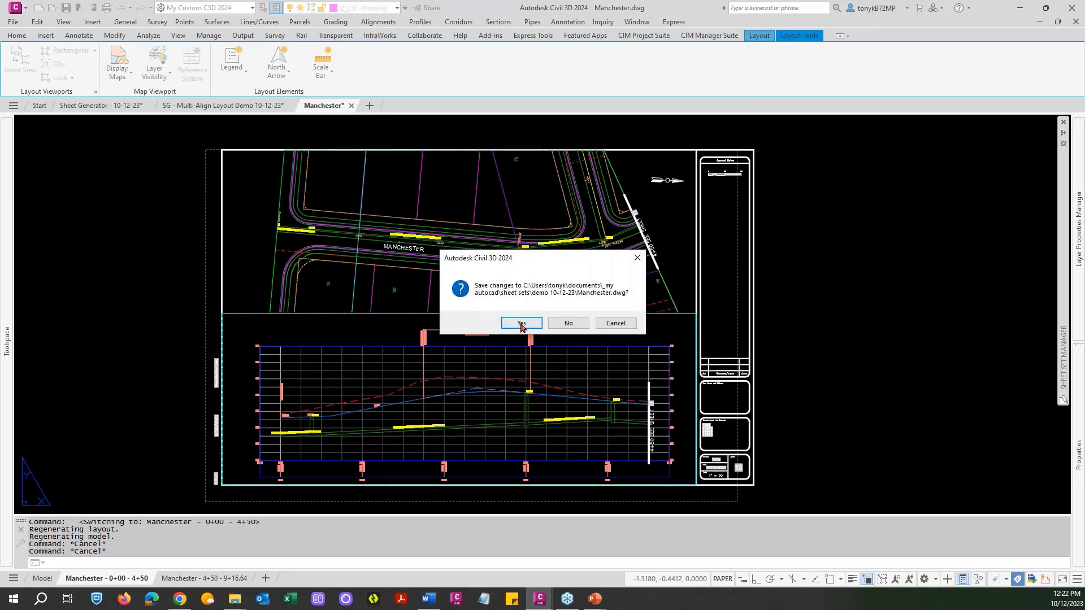
Save the Manchester drawing while closing it, and start Create Layouts in the multi-align demo drawing, saving changes and accepting duplicated Civil 3D objects.
click(522, 323)
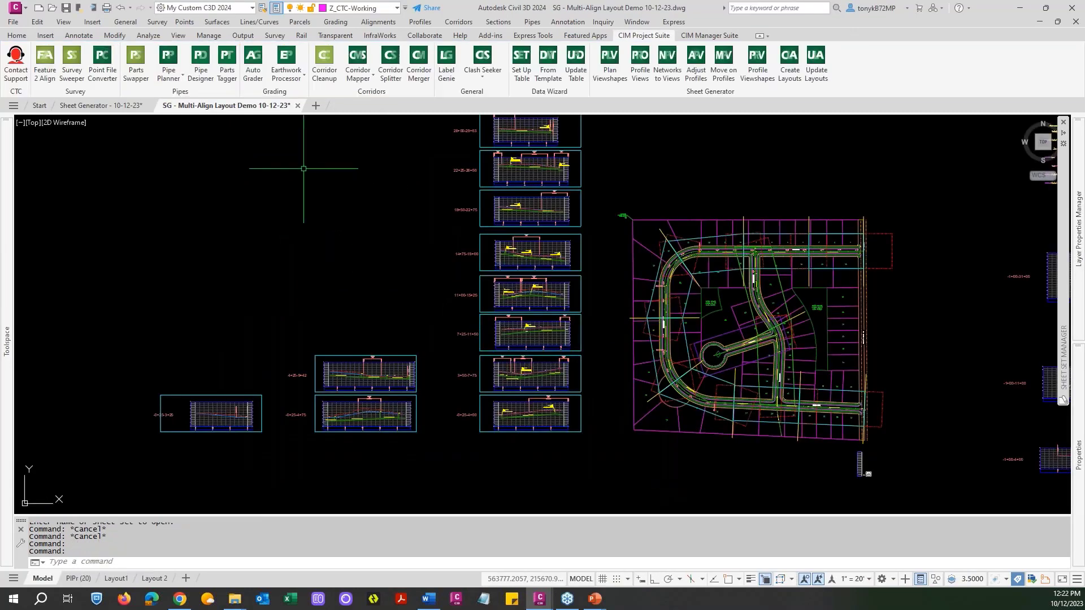
click(788, 75)
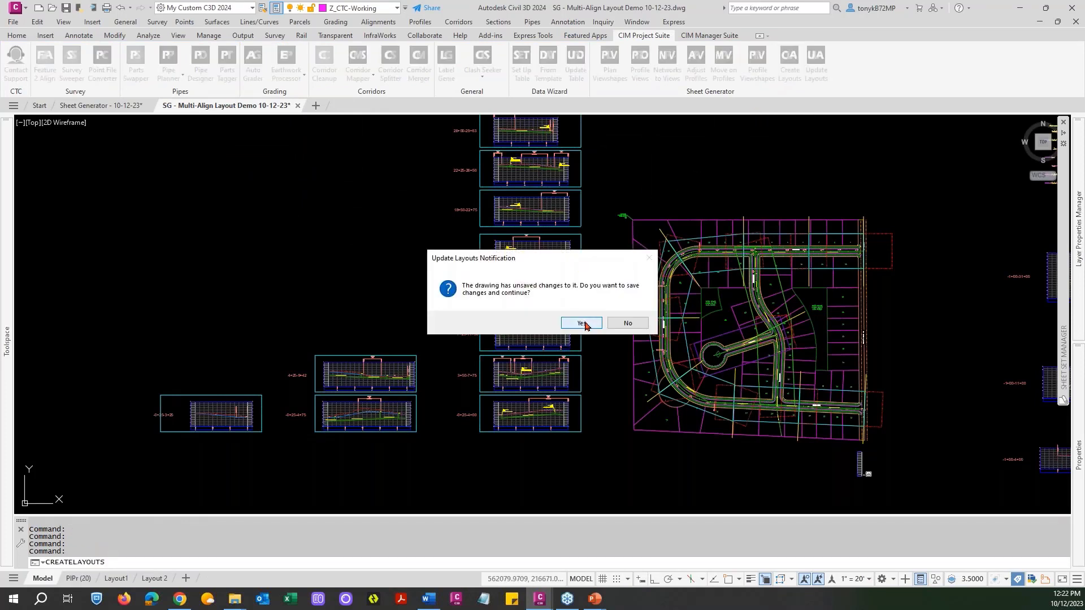
click(582, 324)
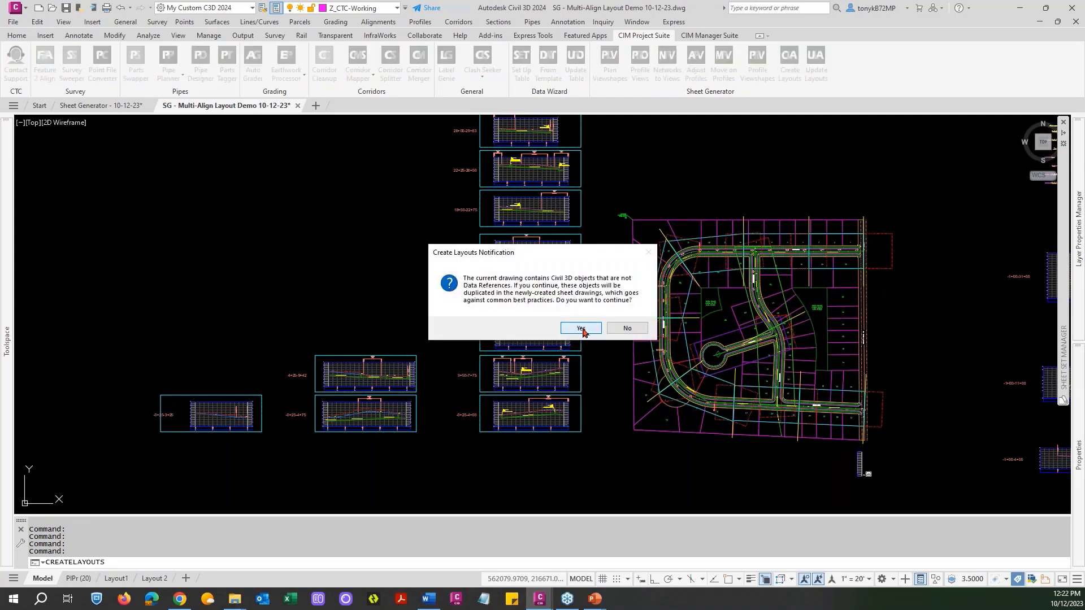
click(582, 329)
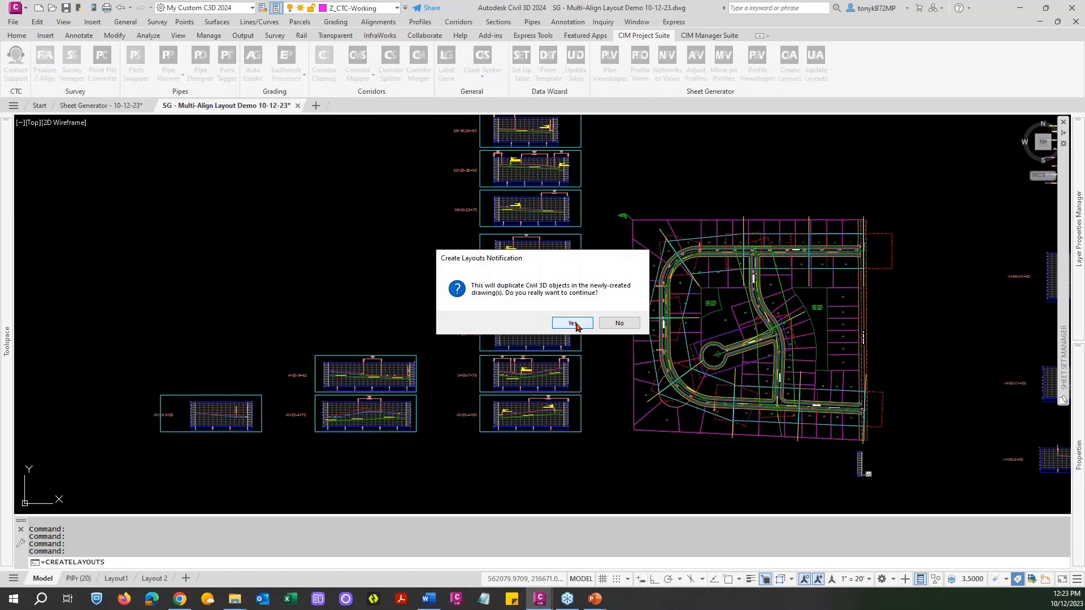
click(573, 324)
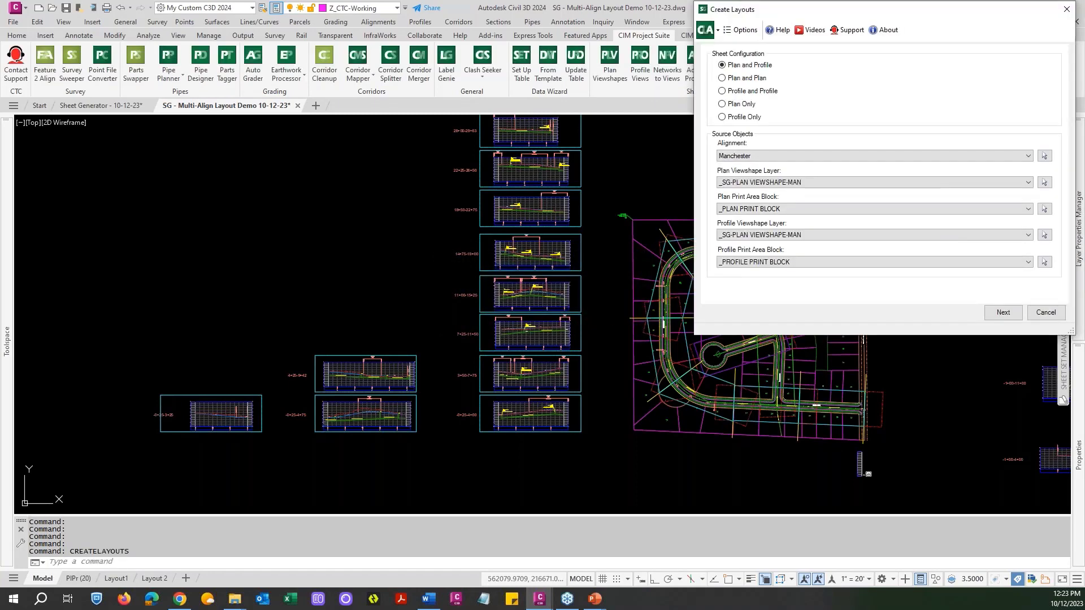
Set the Create Layouts alignment to Tiny Court and both plan and profile viewshape layers to _SG-PLAN VIEWSHAPE-TINY.
drag(806, 11, 257, 82)
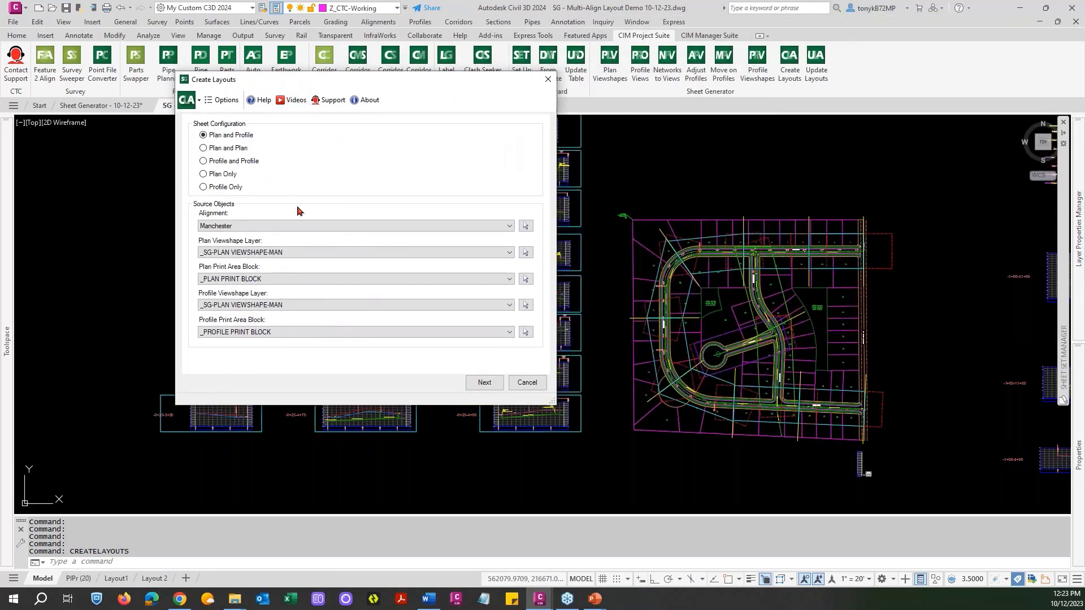
click(474, 227)
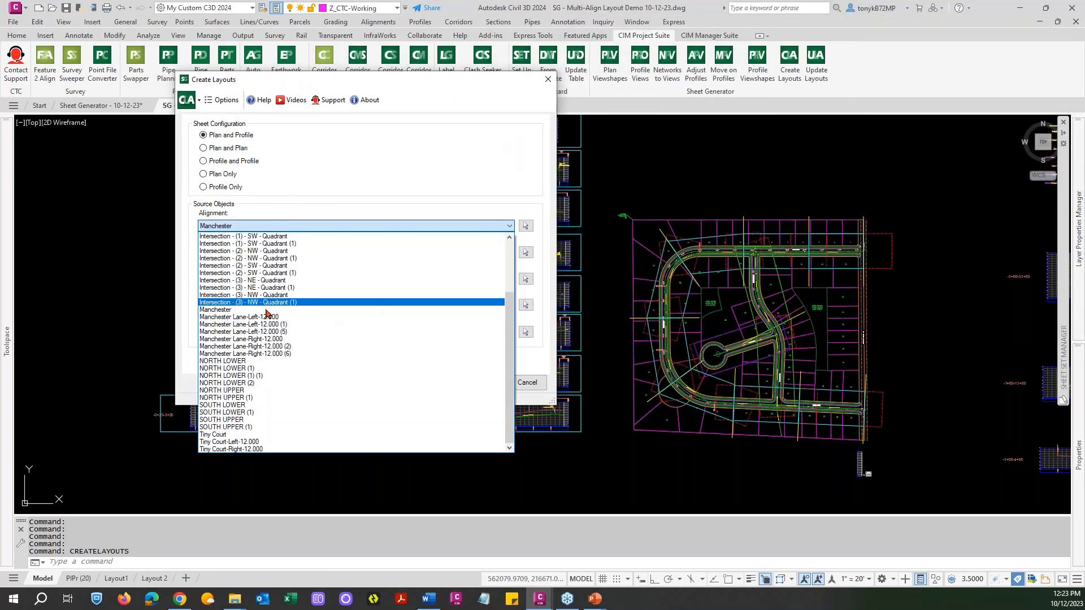
click(223, 435)
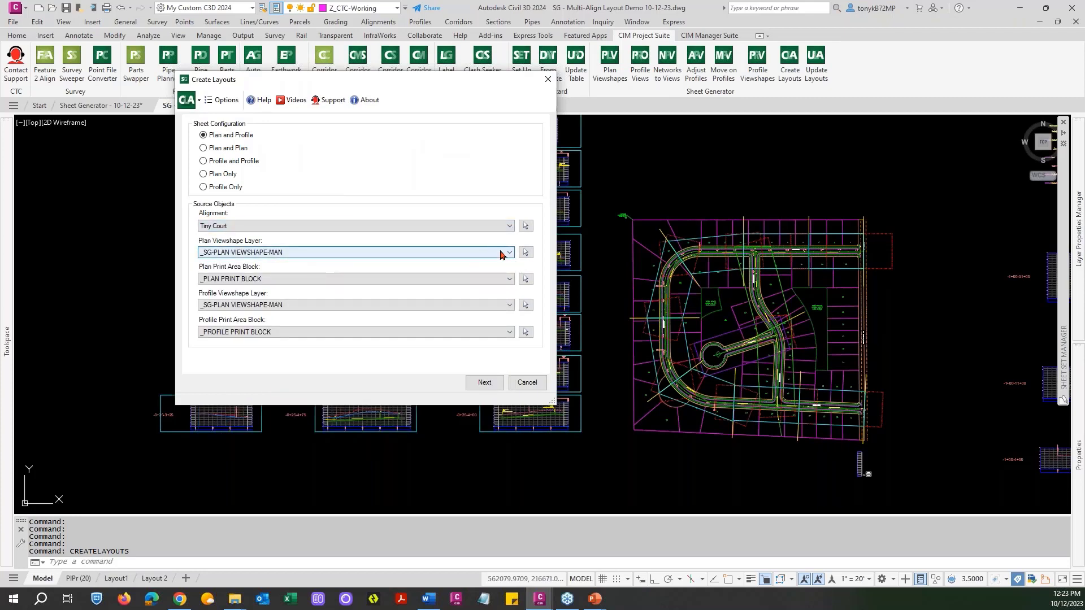
click(500, 253)
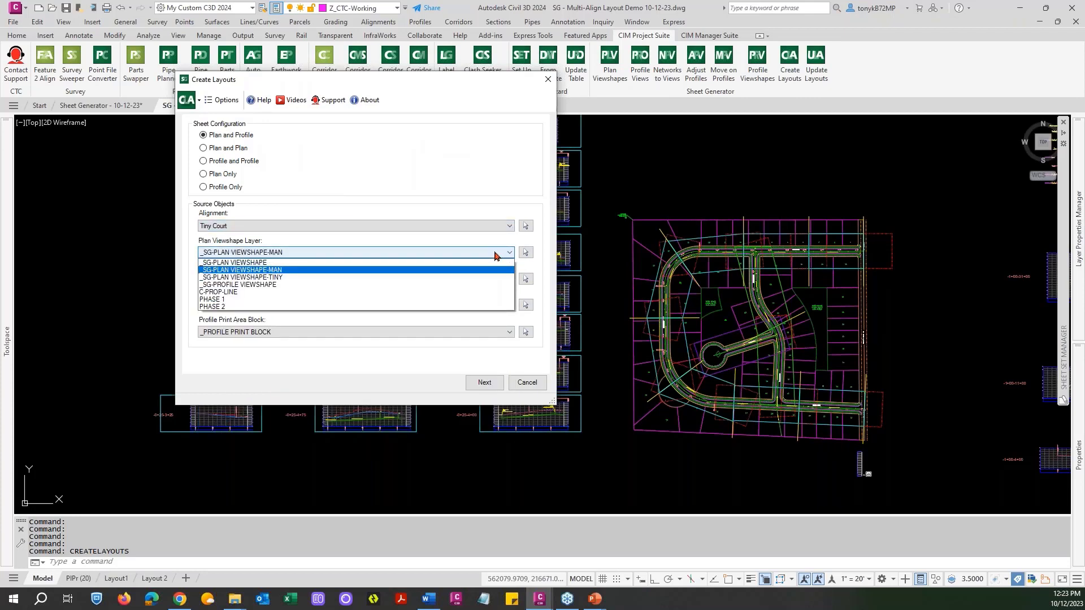
click(278, 281)
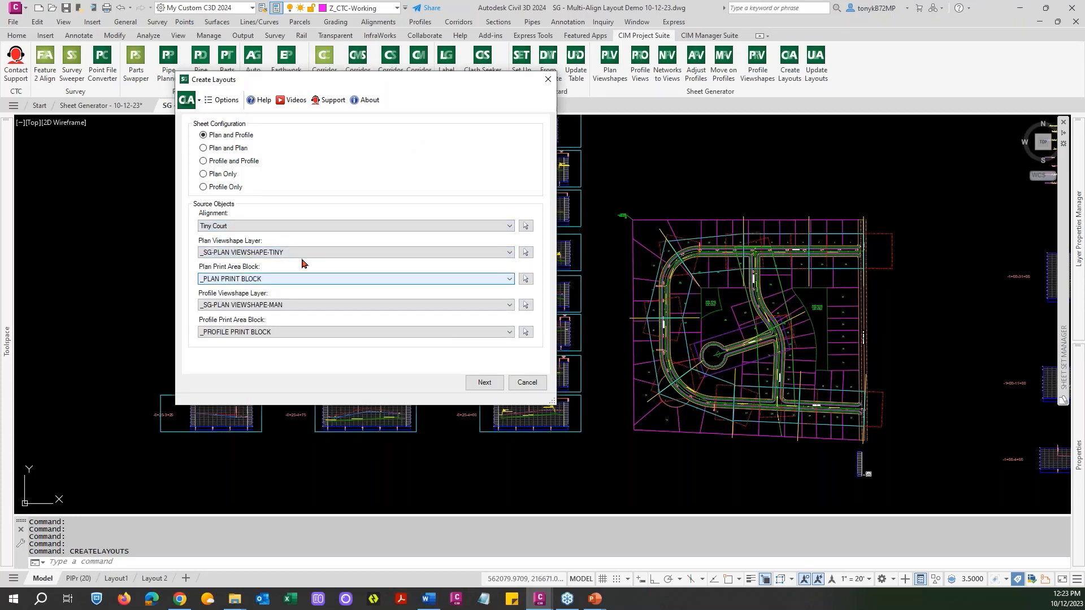
click(316, 308)
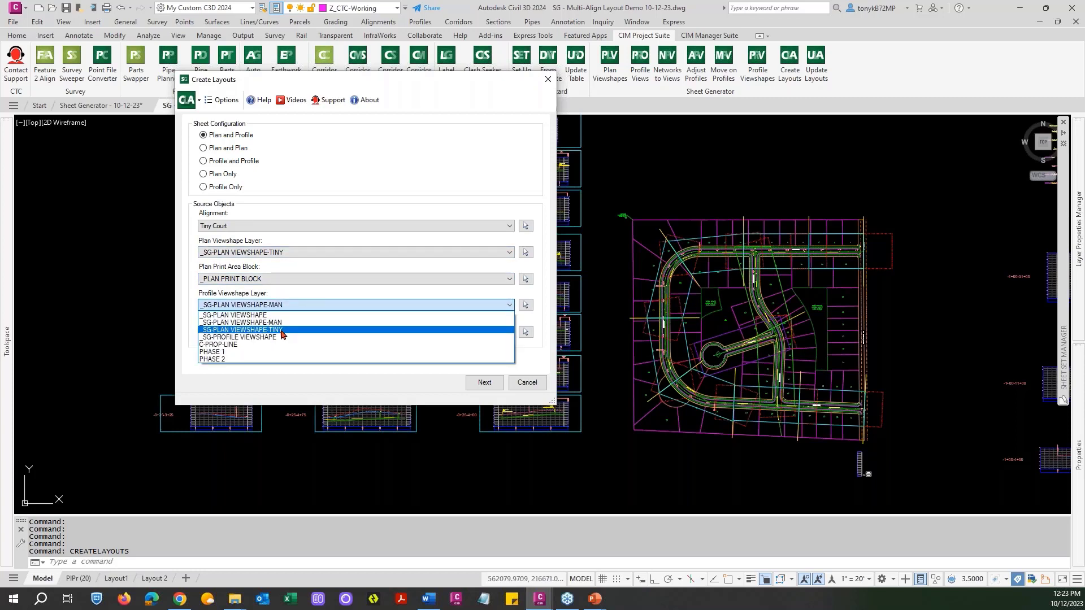
click(282, 332)
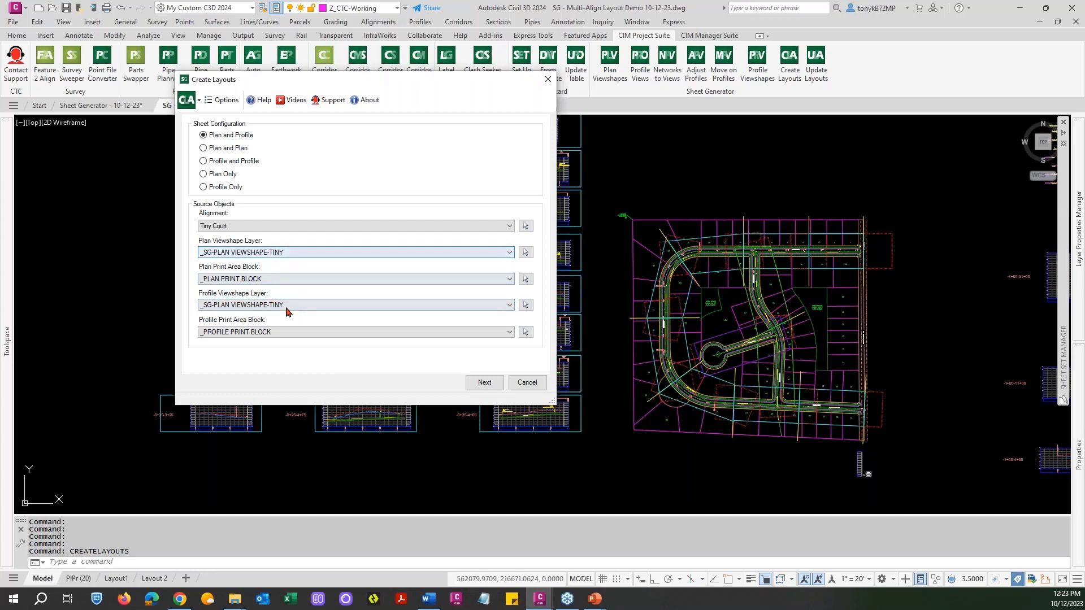
Accept the listed layout and matchline settings, choose PIPr (20) as the layout to duplicate, and generate the Tiny Court sheet.
click(477, 386)
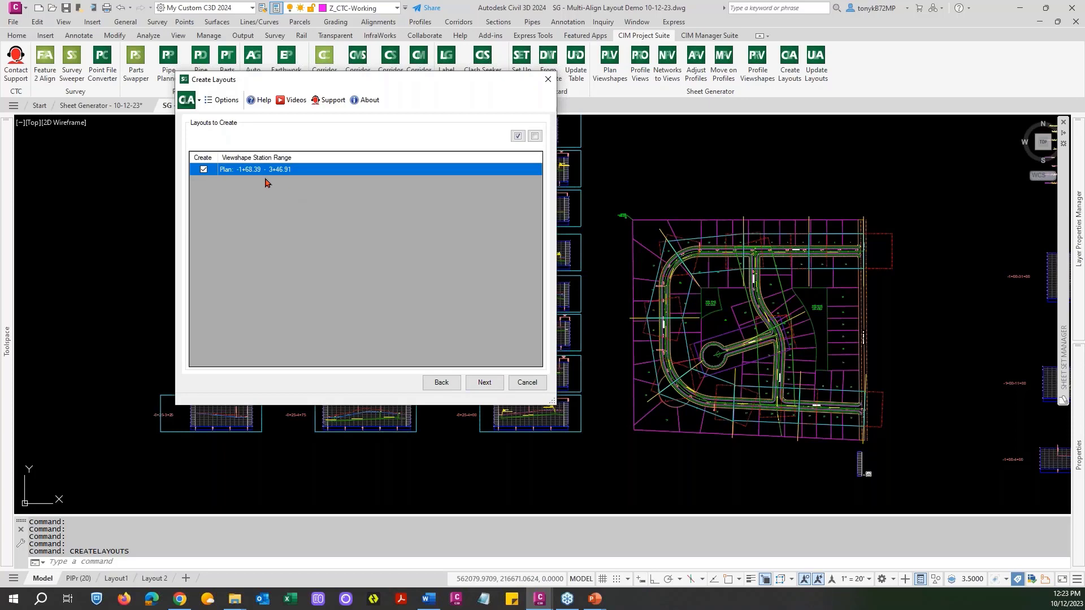
click(486, 384)
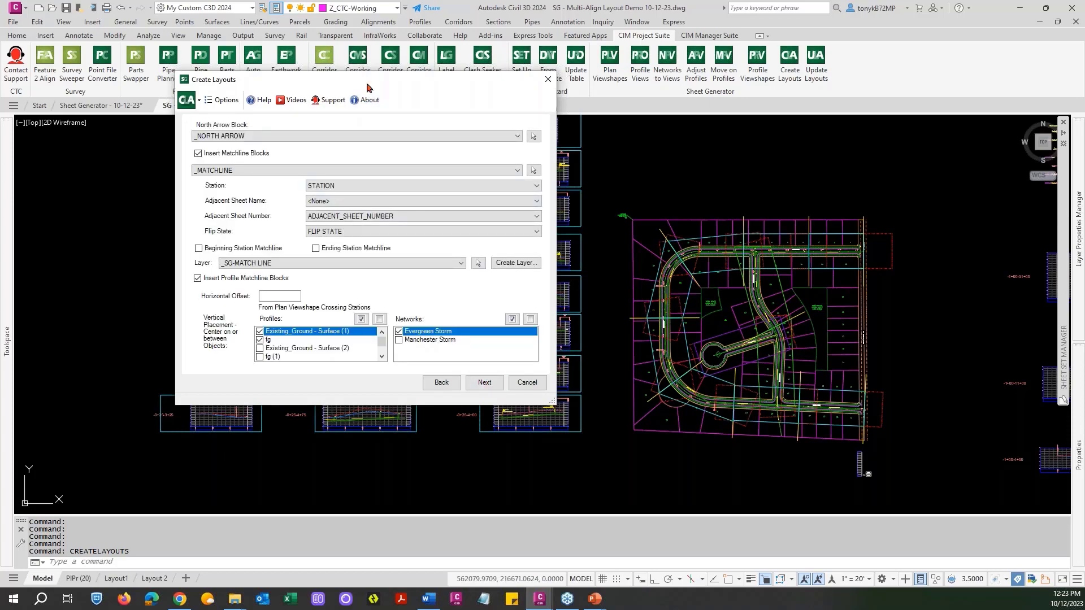
mouse_move(366, 87)
mouse_down()
mouse_move(720, 89)
mouse_move(808, 72)
mouse_move(880, 21)
mouse_up()
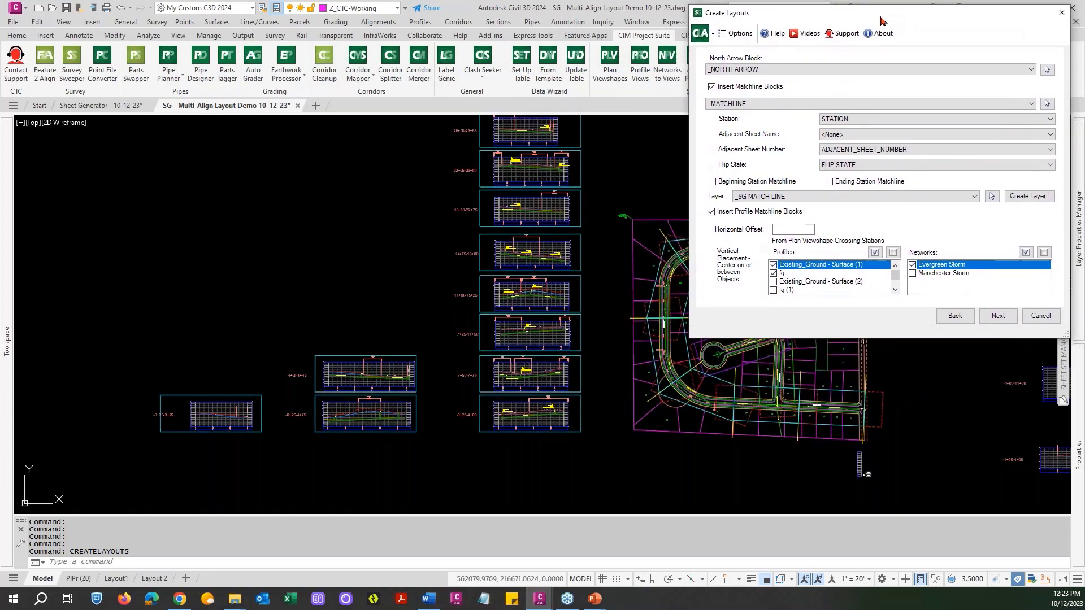
click(999, 320)
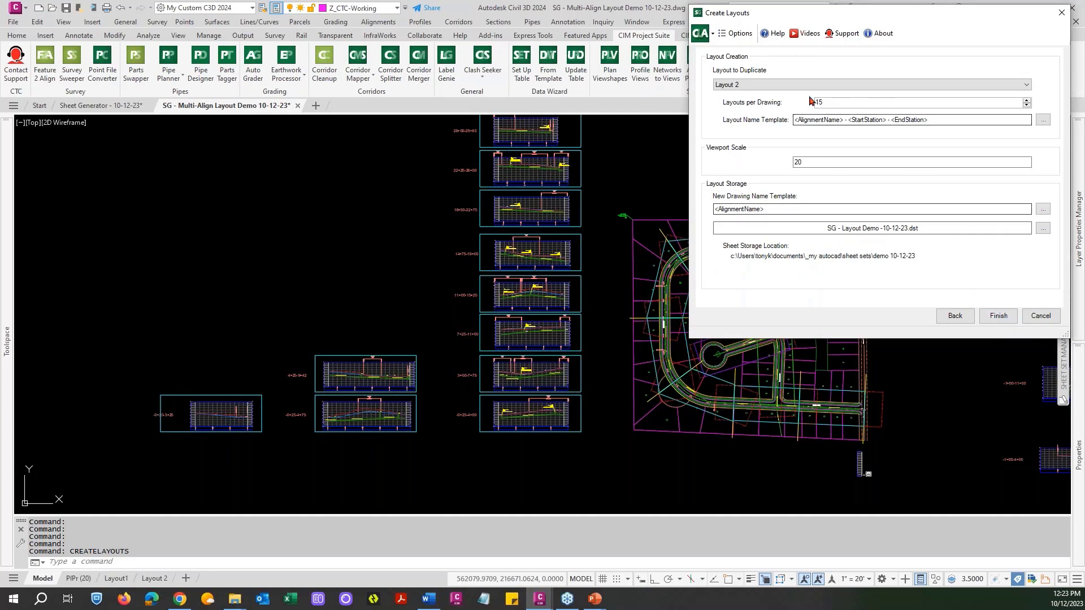
click(774, 86)
click(736, 111)
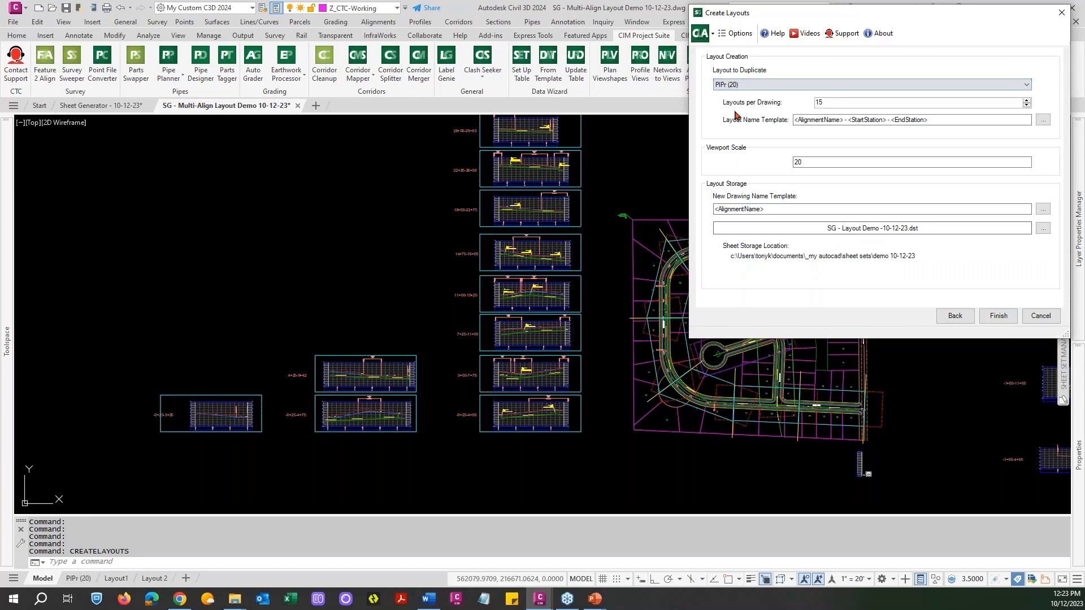
click(998, 318)
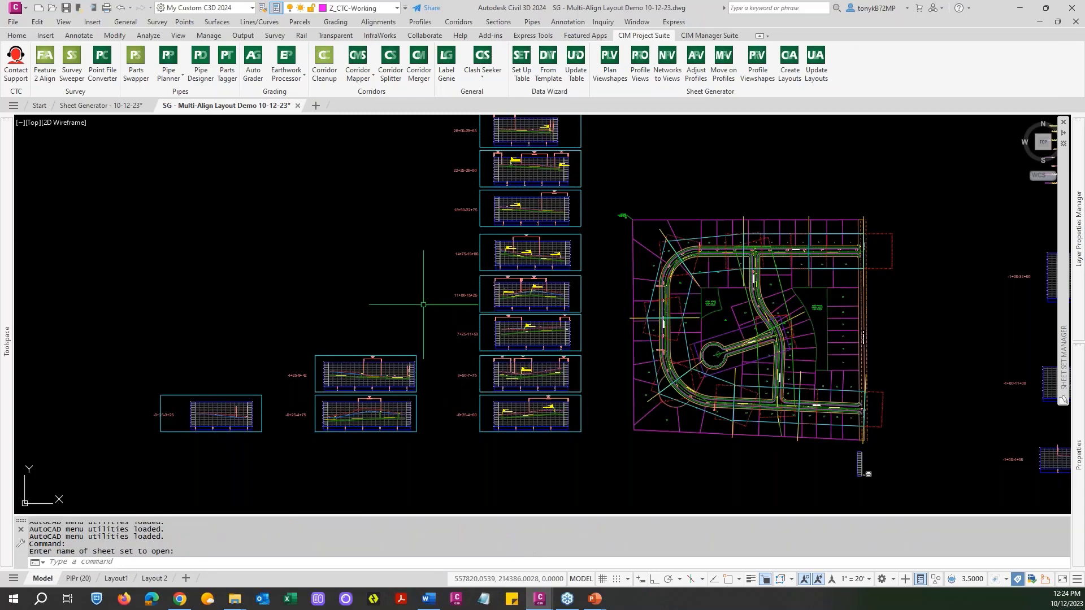
Open sheet 12, Tiny Court - 0+00 - 3+00, from the sheet set and repath its external reference to Alignments and Parcels.dwg.
mouse_move(1059, 259)
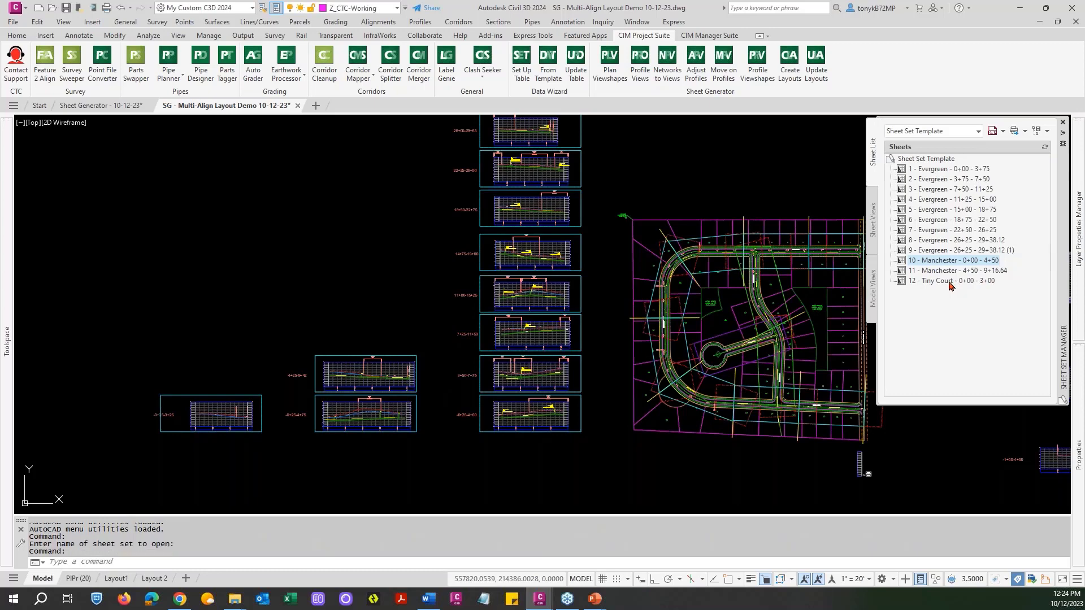
mouse_move(950, 285)
double_click(907, 279)
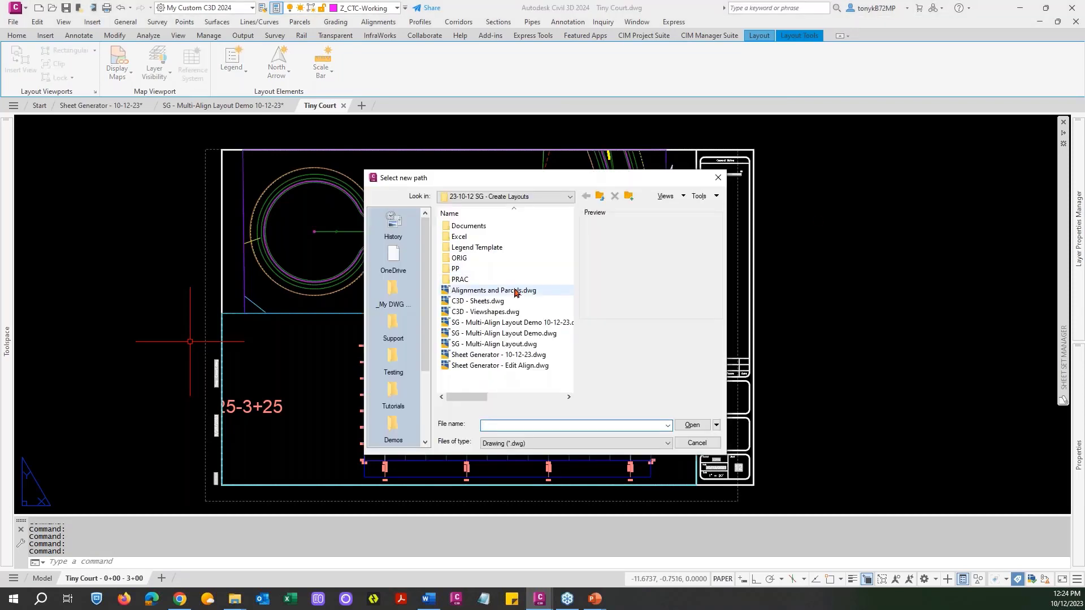
click(500, 291)
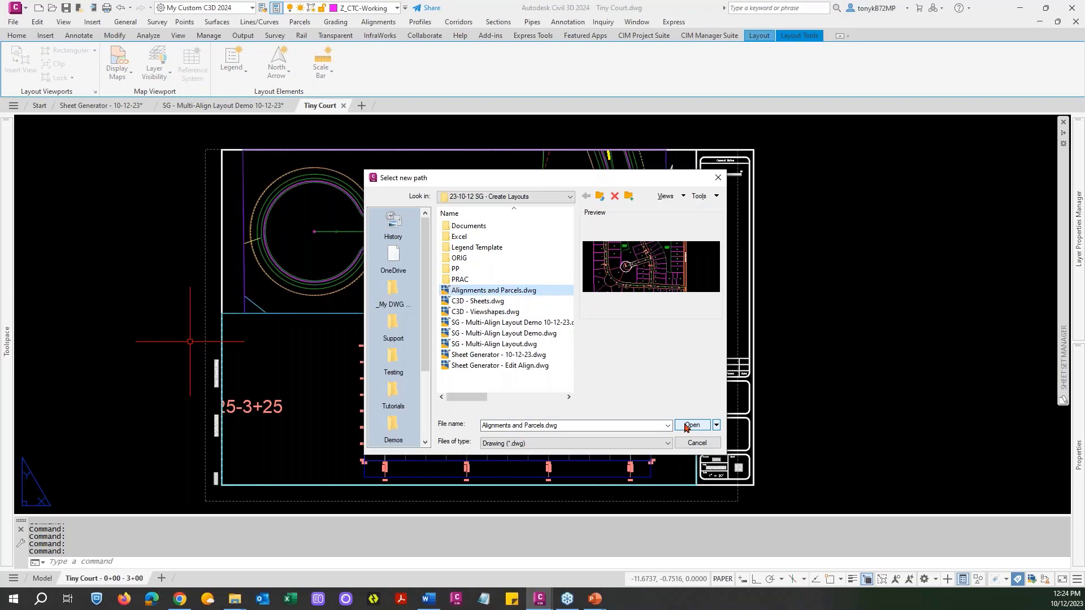
click(687, 426)
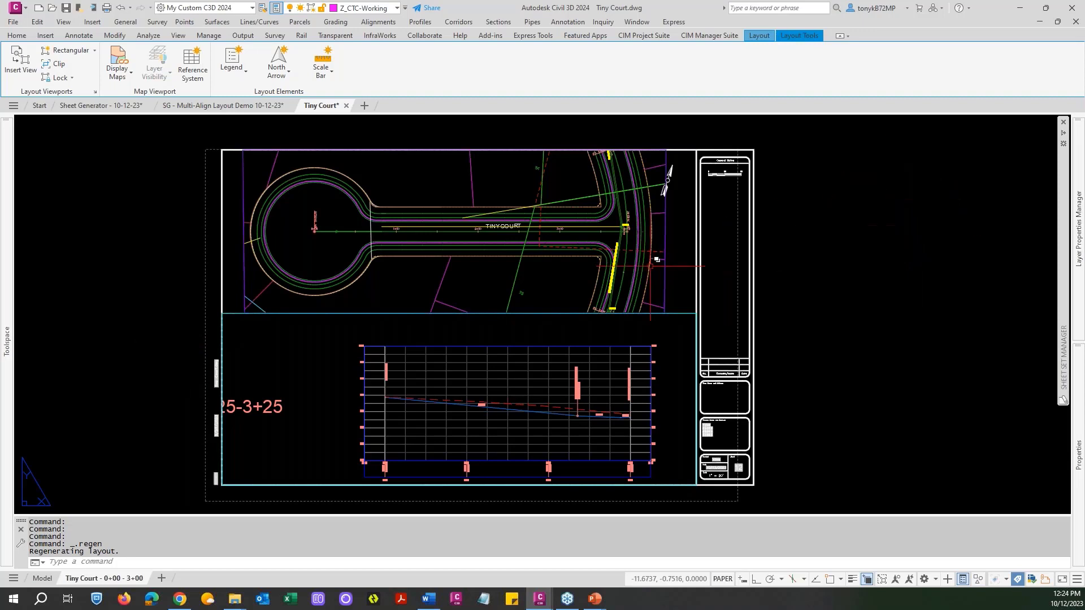
key(Escape)
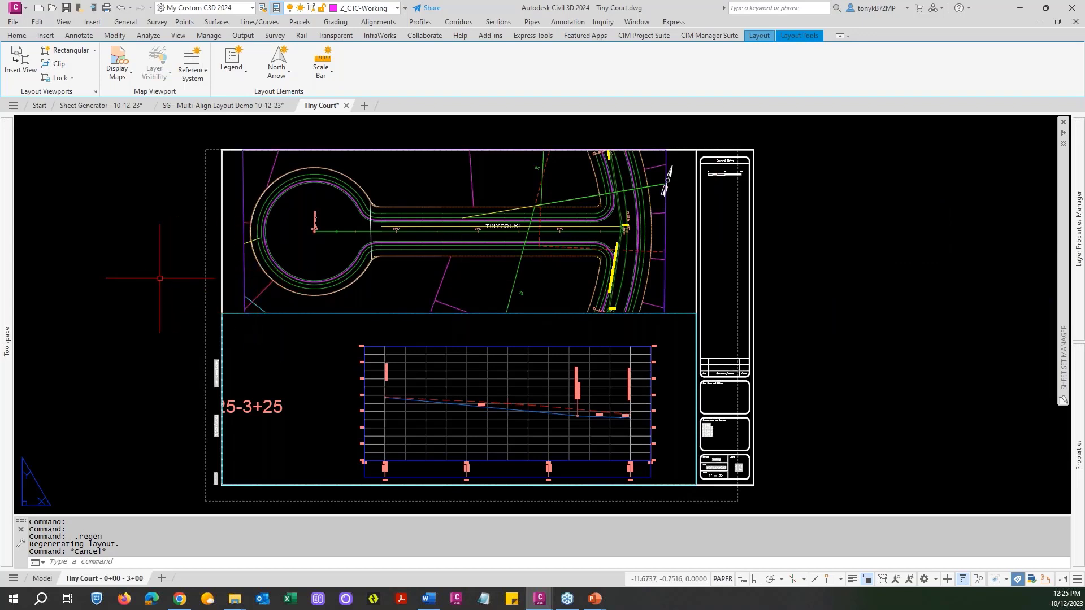
Look over the Tiny Court layout and close its drawing, saving the changes.
middle_drag(162, 278, 206, 266)
key(Escape)
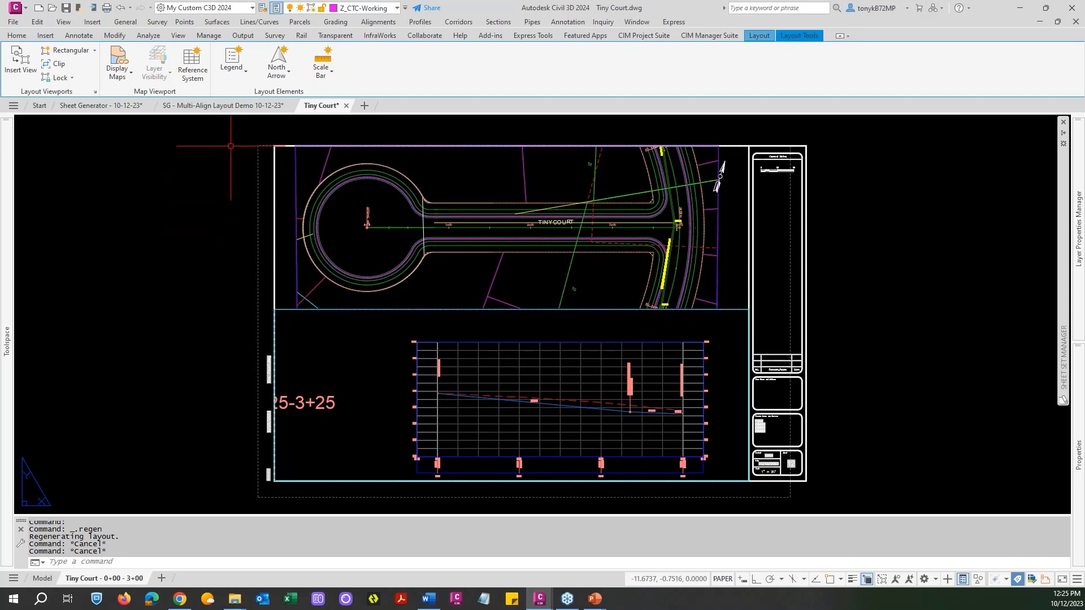
mouse_move(346, 108)
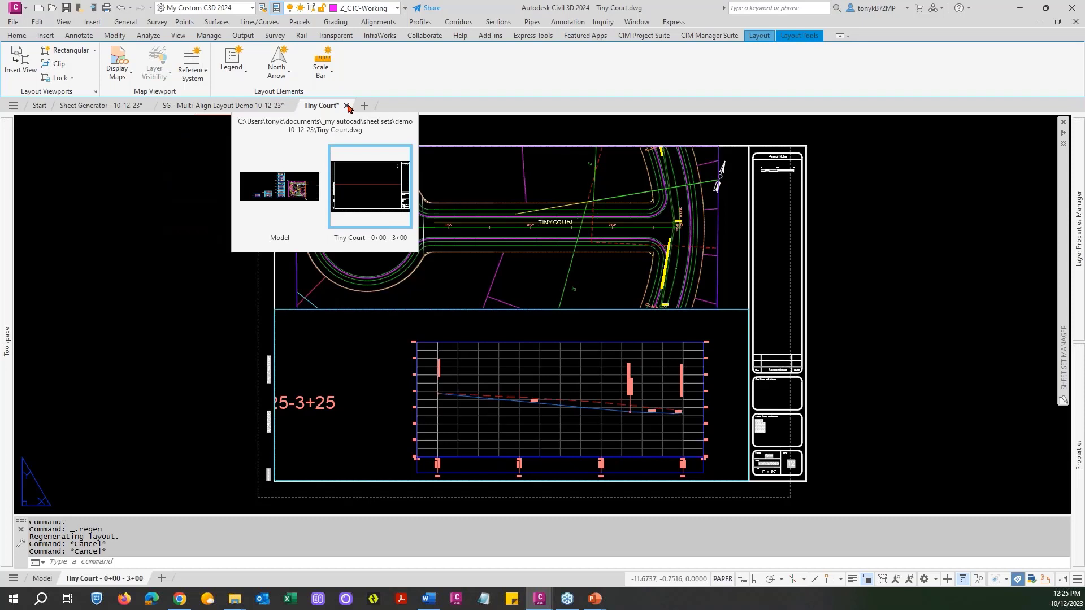
click(346, 106)
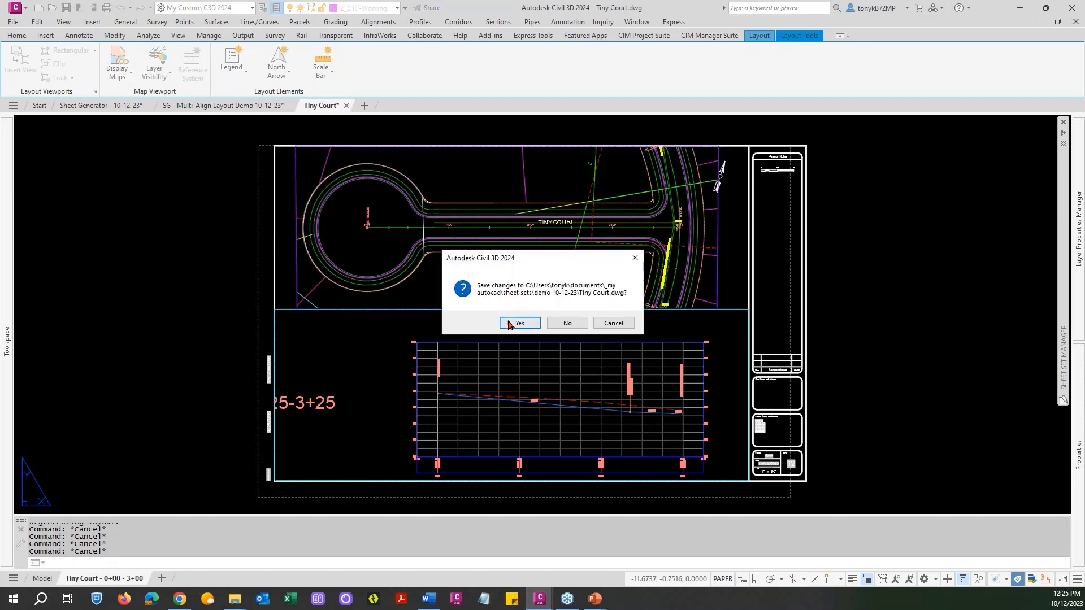
click(517, 323)
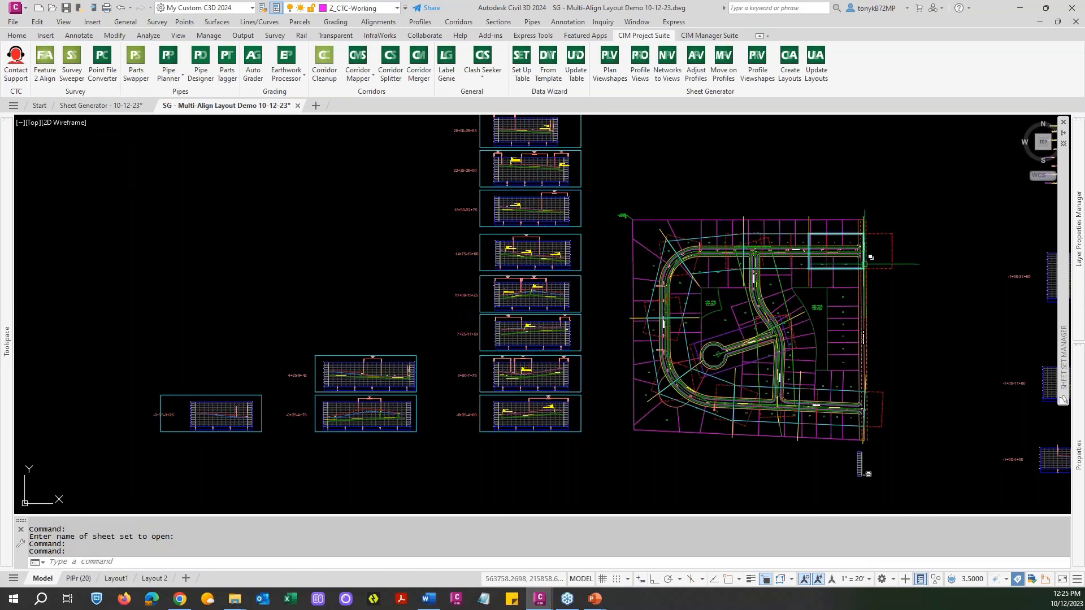
Examine the Evergreen storm pipes and manholes around MH 4 and MH 5 near station 20+00 in the site plan.
scroll(754, 269, up, 5)
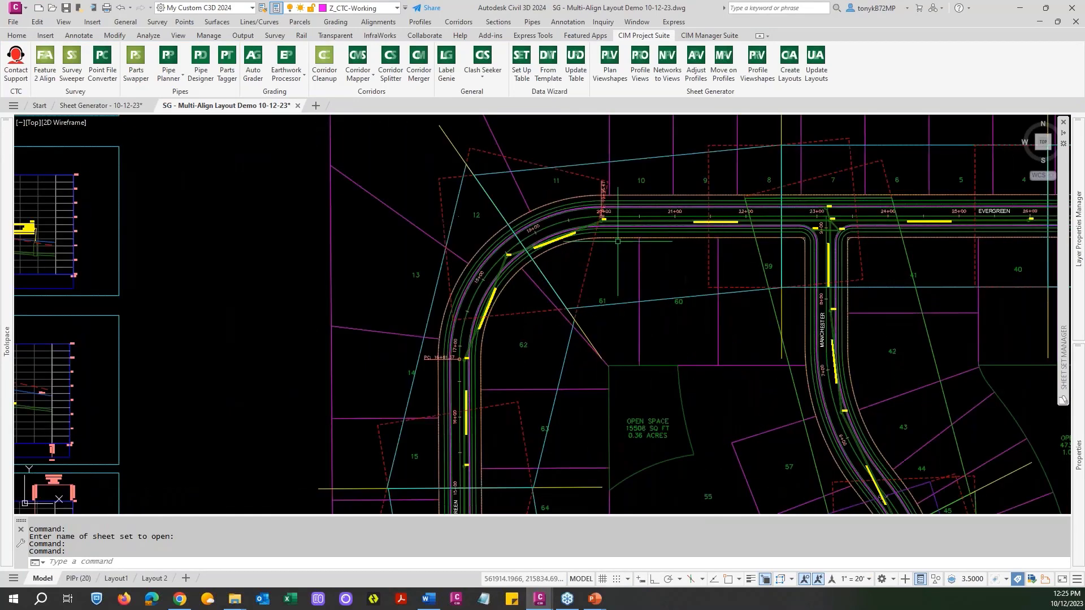
scroll(618, 241, up, 6)
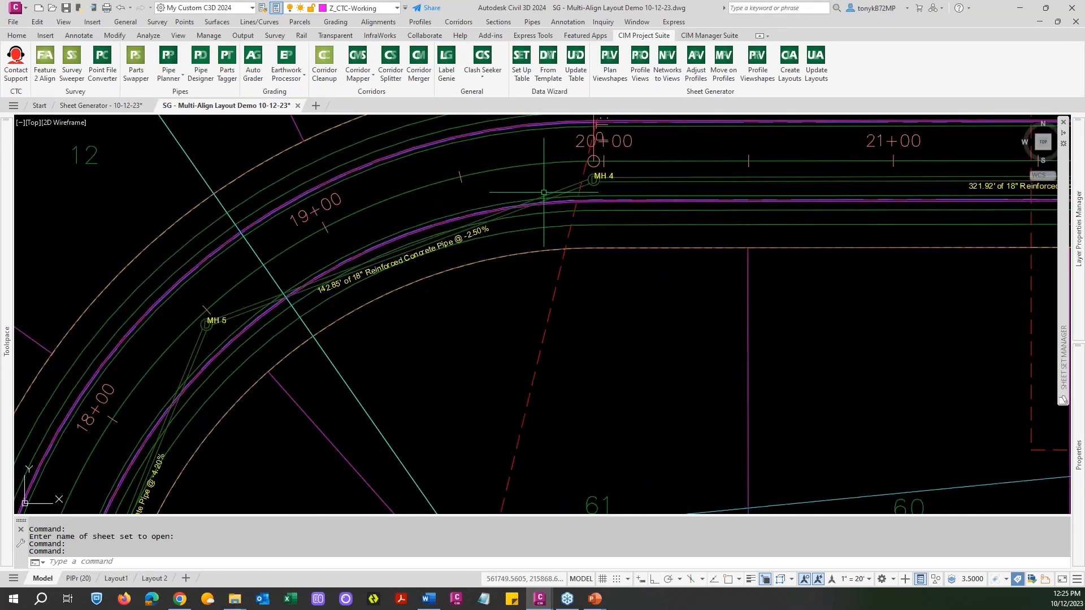
scroll(567, 186, down, 5)
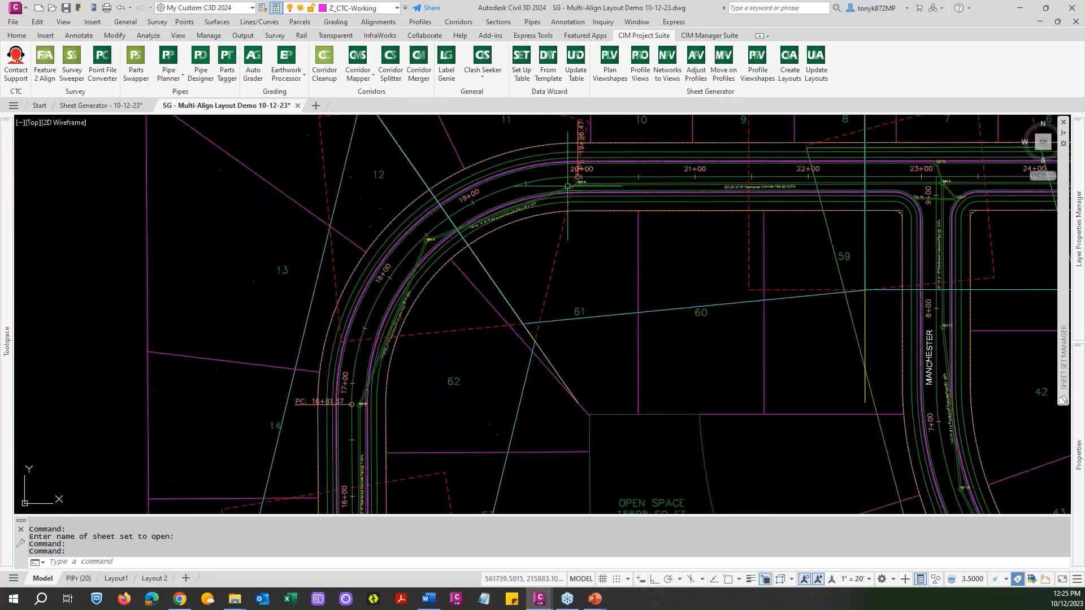
scroll(568, 186, down, 3)
scroll(500, 195, down, 1)
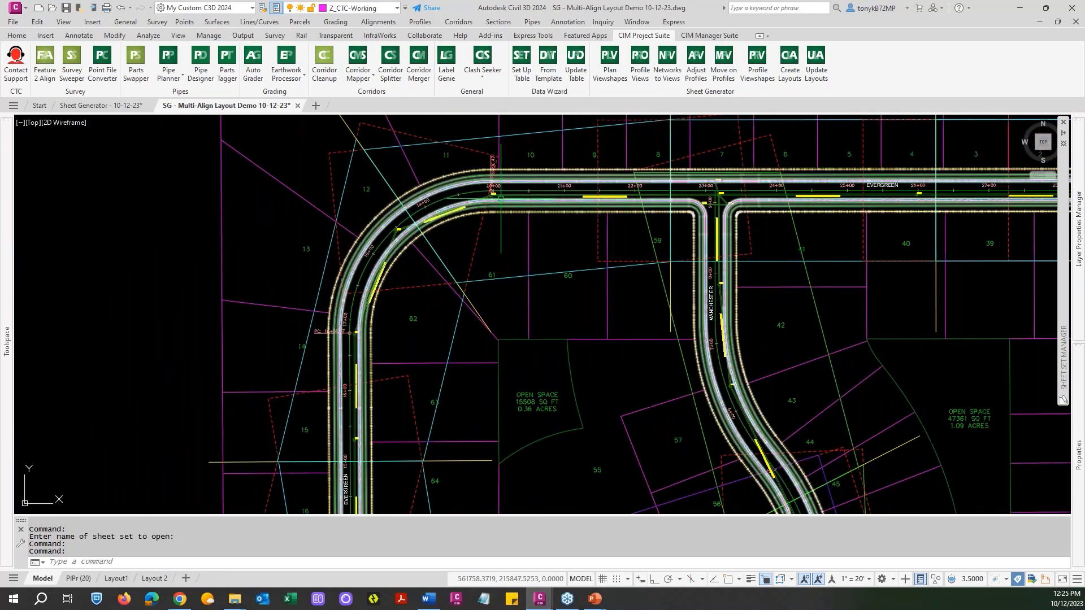
scroll(500, 197, up, 6)
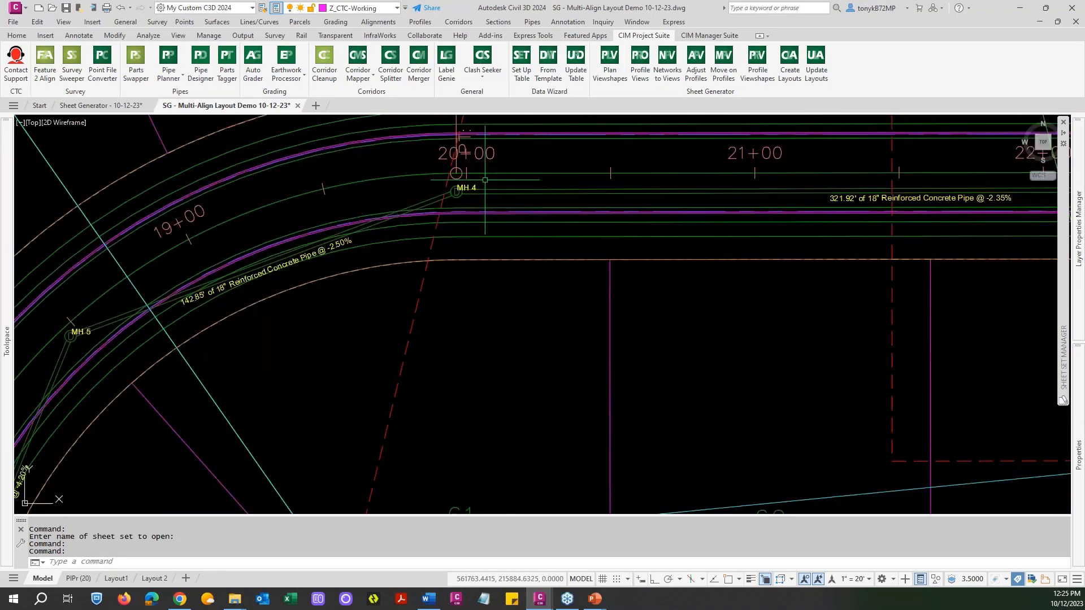
scroll(485, 180, down, 3)
scroll(483, 187, up, 3)
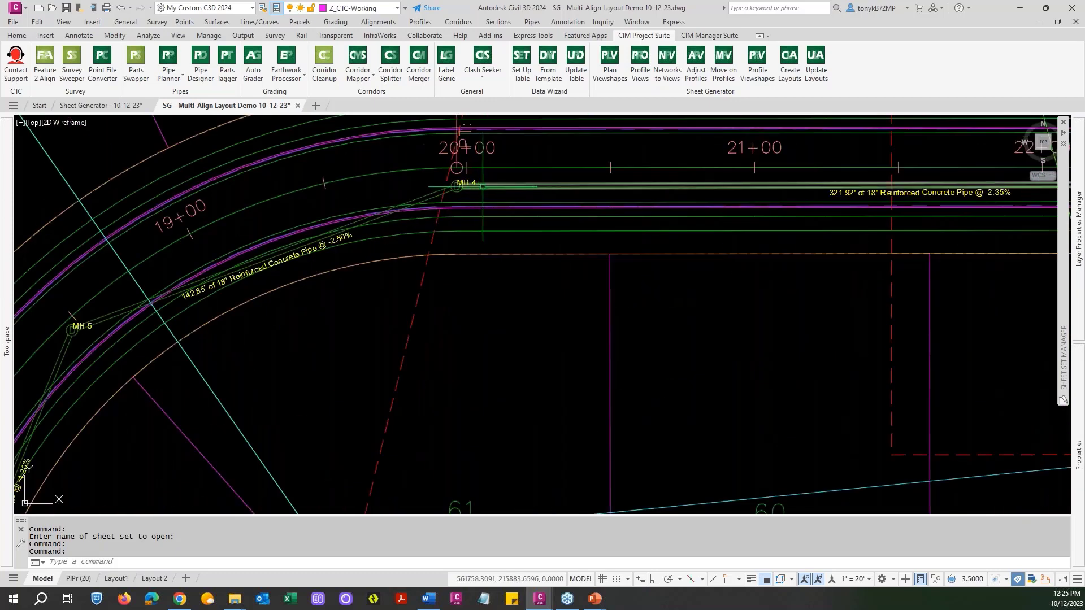
scroll(482, 186, down, 4)
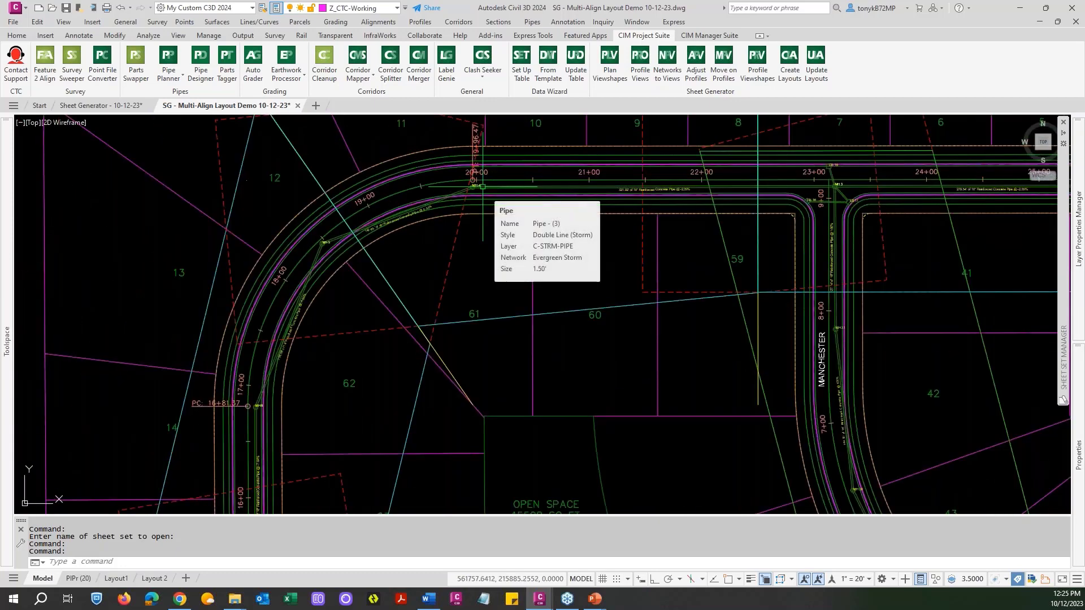
scroll(482, 186, down, 4)
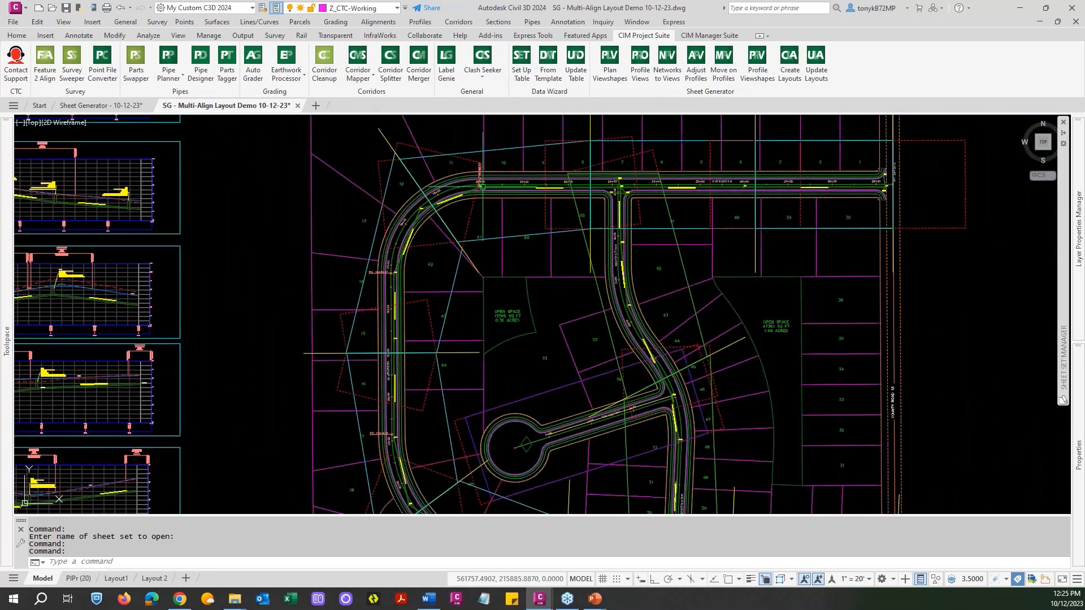
mouse_move(485, 199)
middle_down()
mouse_move(430, 165)
mouse_move(437, 207)
mouse_move(585, 258)
middle_up()
scroll(430, 165, down, 3)
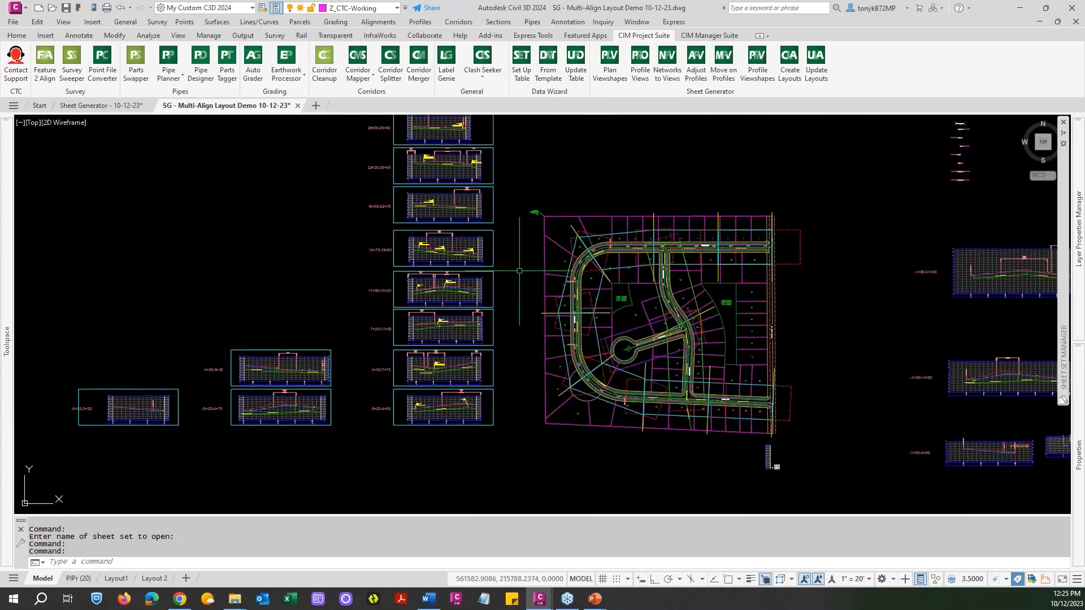
middle_drag(514, 257, 531, 336)
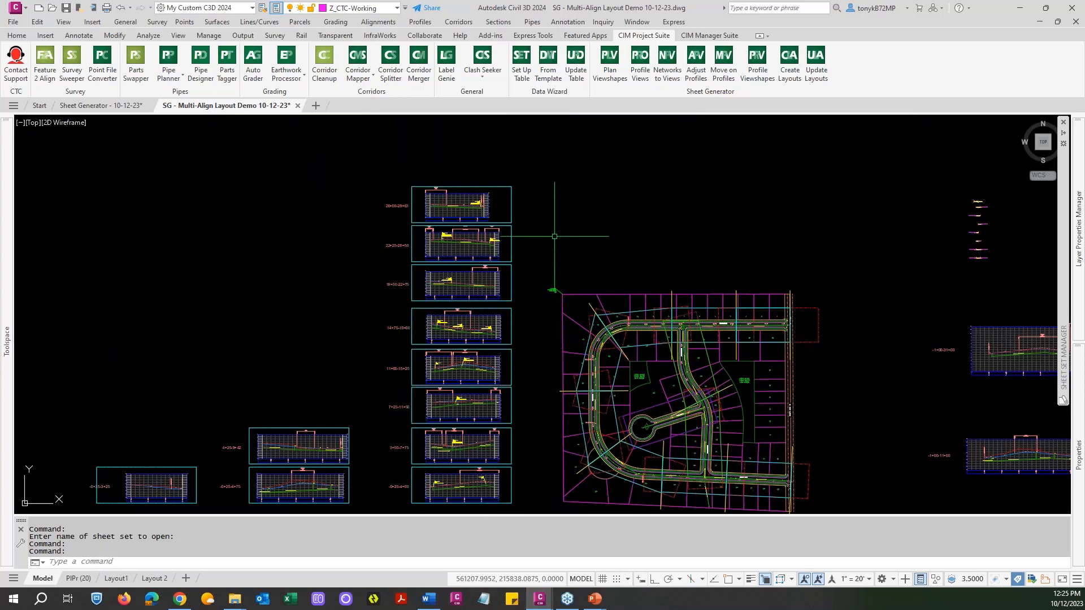
middle_drag(554, 234, 609, 188)
key(Escape)
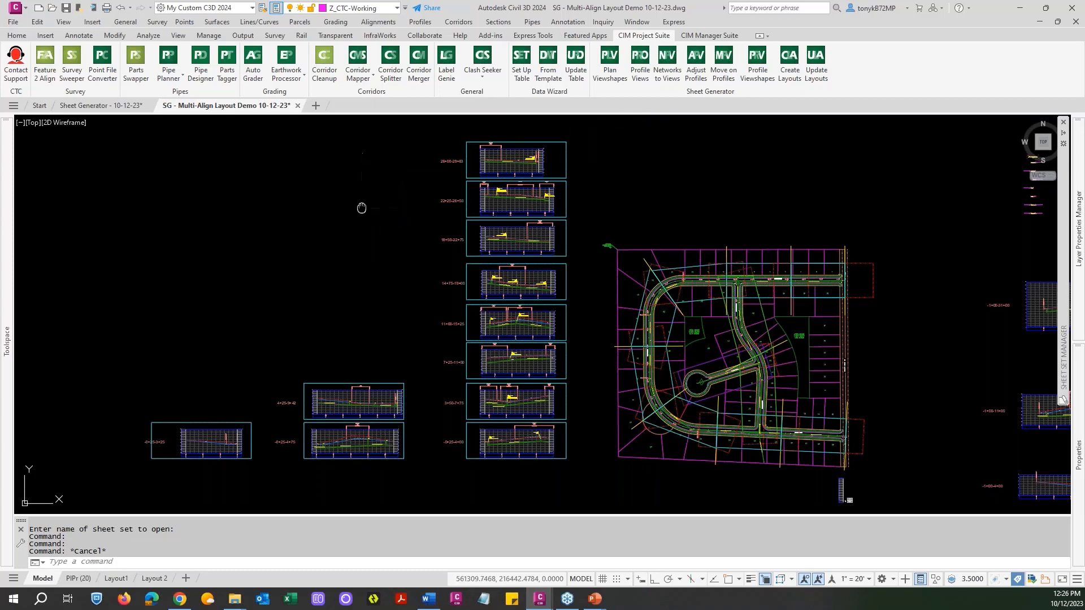
middle_drag(361, 209, 398, 213)
Switch to the Sheet Generator - 10-12-23 drawing and examine its stacked profile views from 51+75 to 90+20.
click(125, 109)
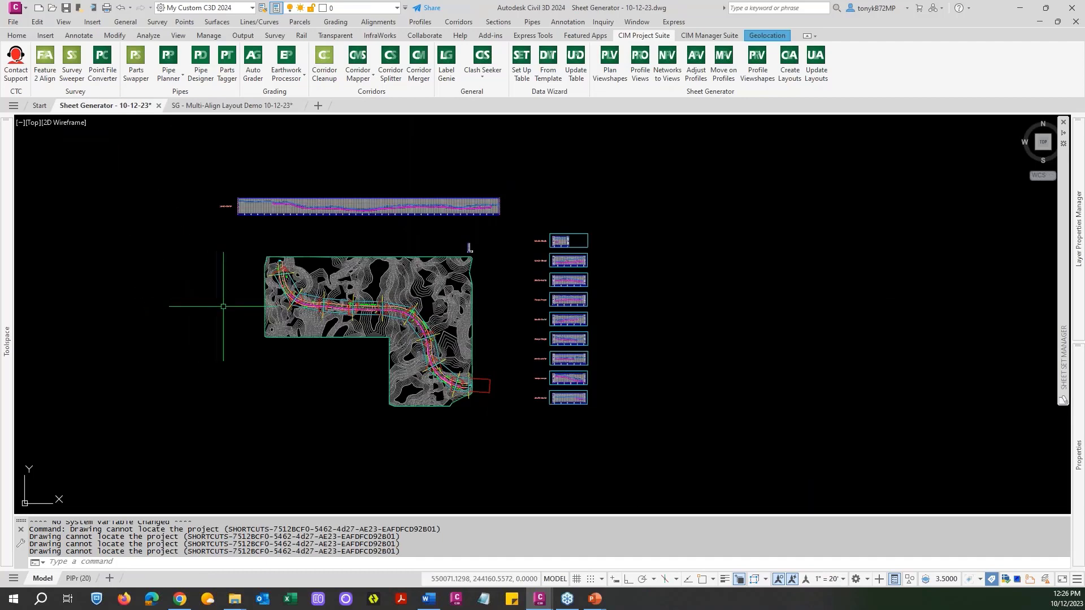
scroll(258, 311, up, 2)
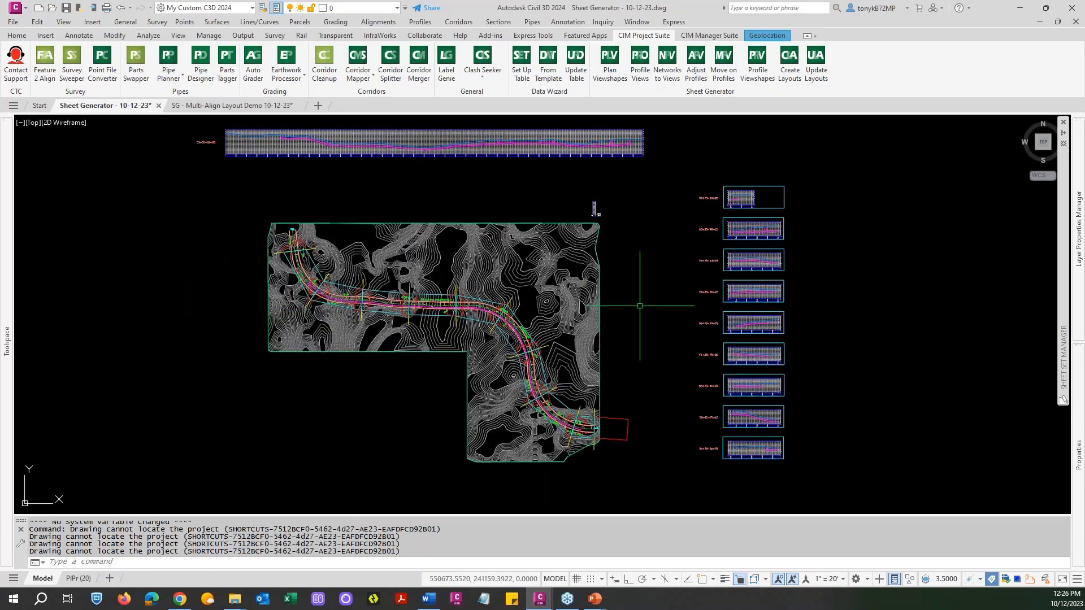
mouse_move(642, 307)
middle_down()
mouse_move(624, 280)
mouse_move(634, 274)
middle_up()
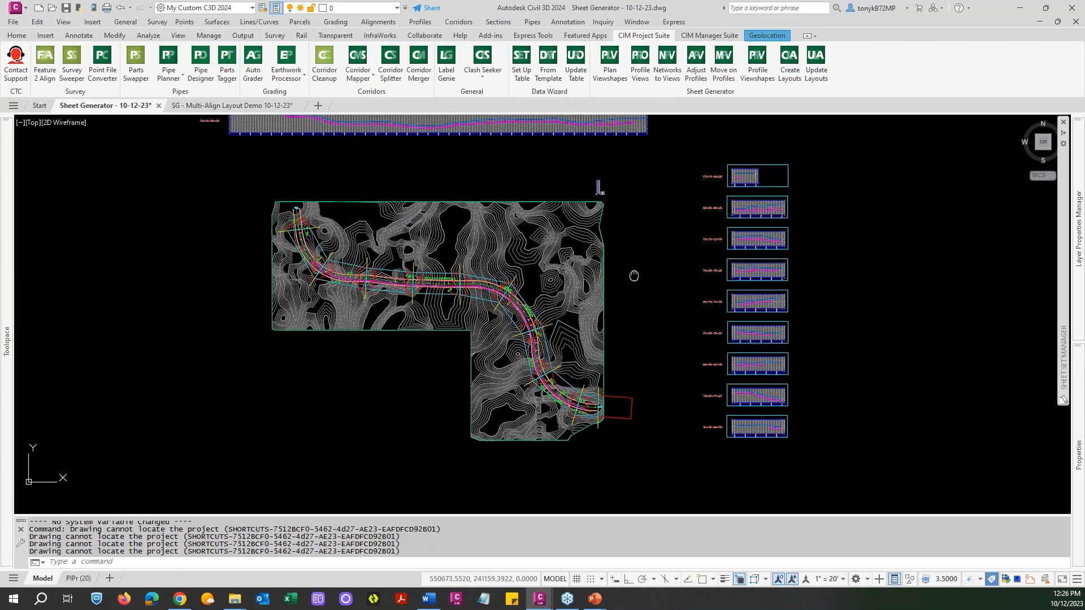
key(Escape)
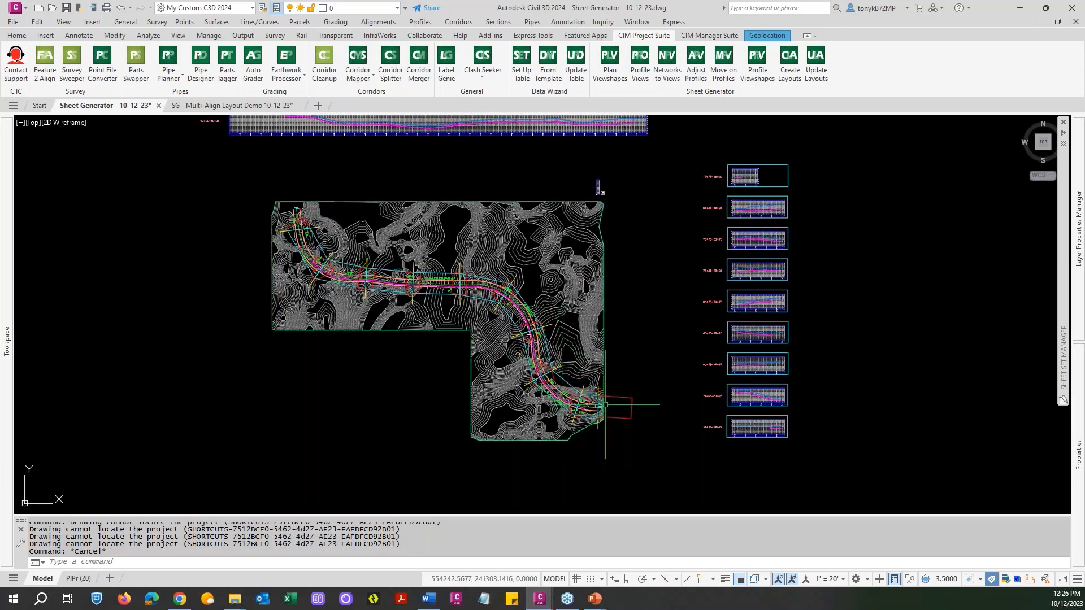
scroll(624, 404, up, 3)
middle_drag(677, 362, 491, 350)
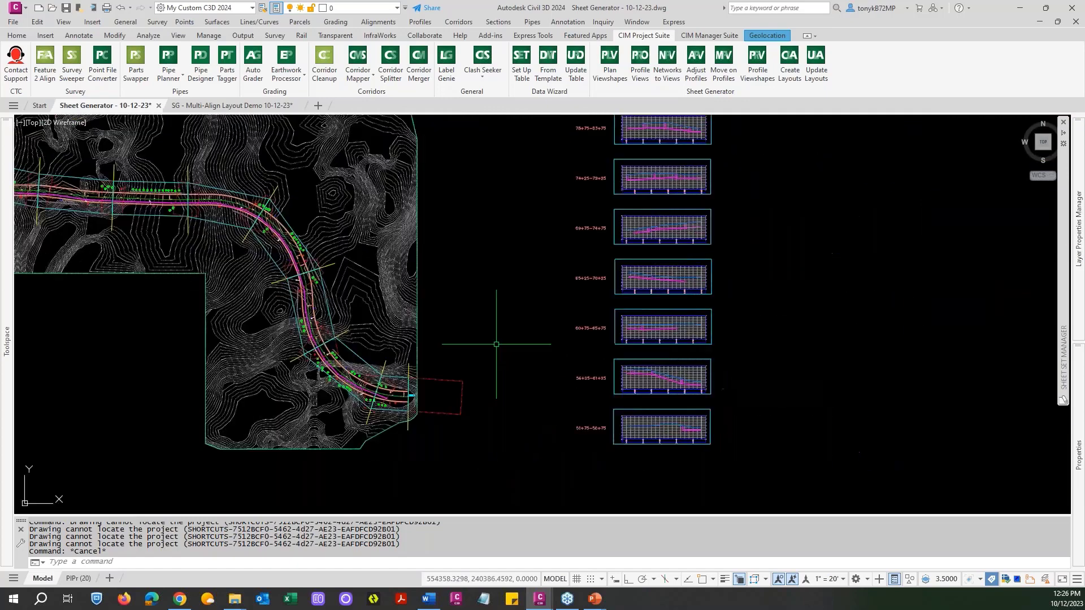
scroll(678, 426, up, 4)
scroll(670, 436, down, 1)
scroll(670, 436, down, 6)
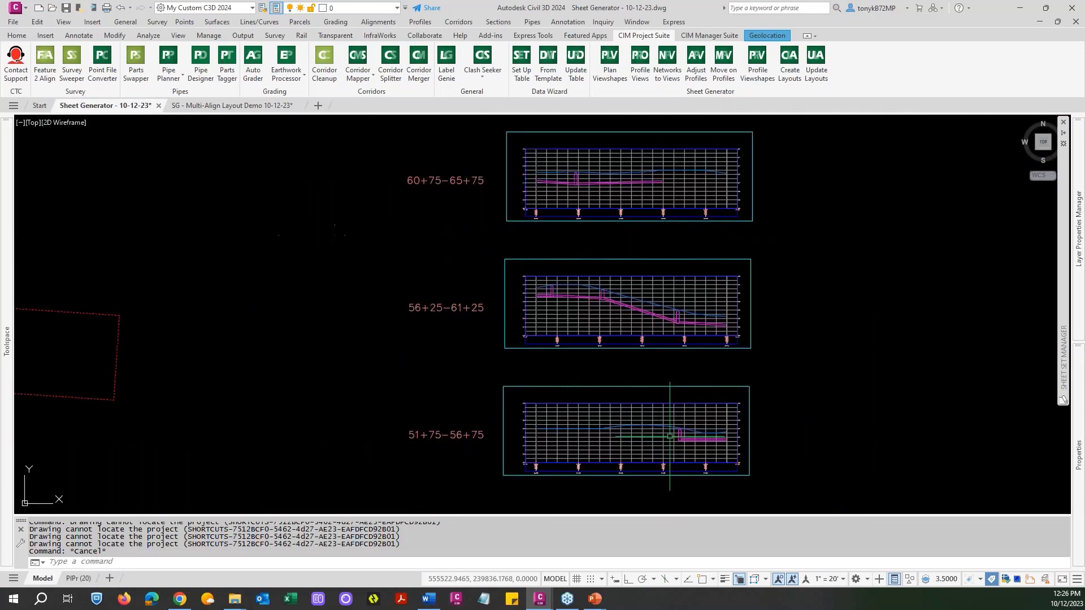
middle_drag(721, 360, 702, 472)
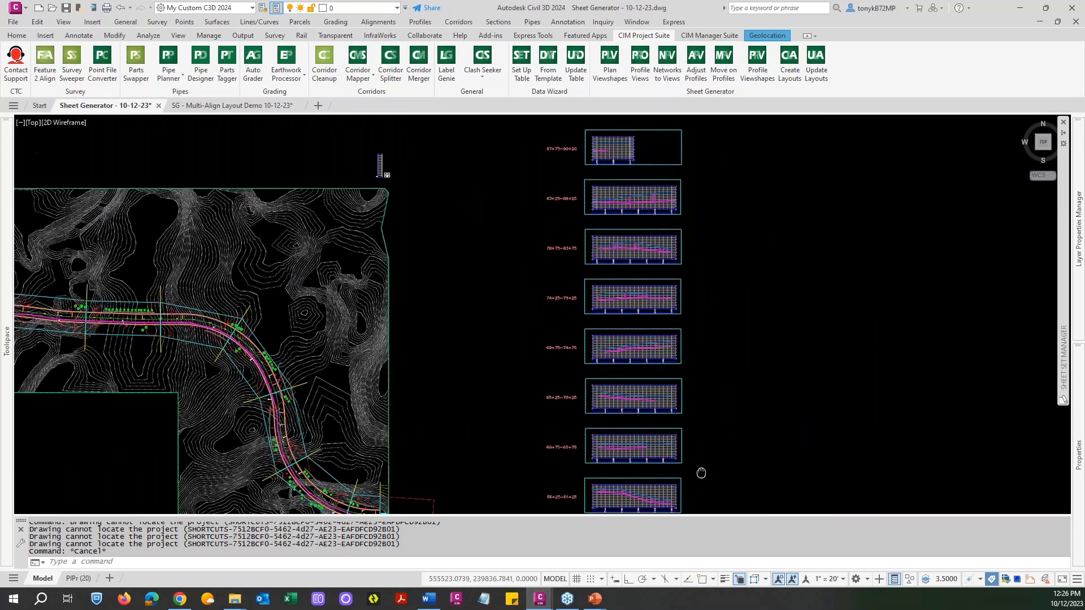
scroll(629, 165, up, 2)
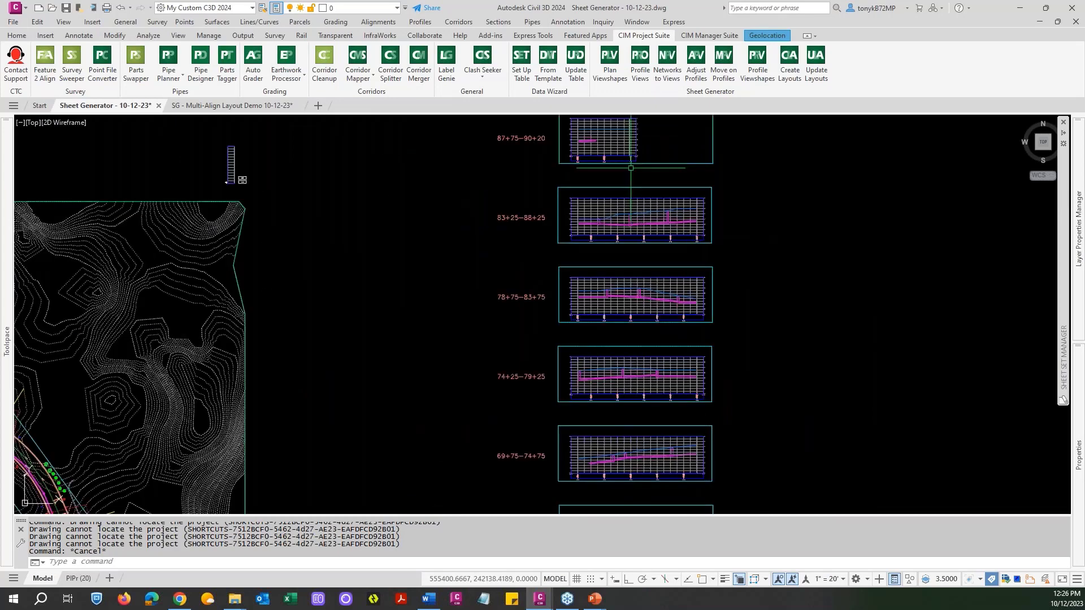
scroll(636, 172, down, 4)
middle_drag(549, 283, 648, 285)
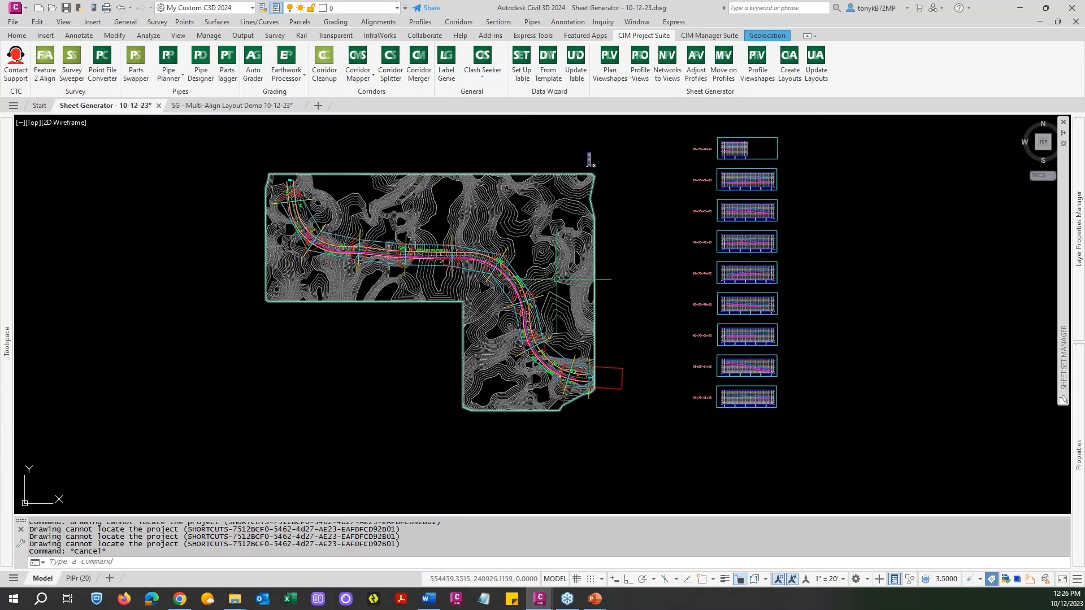
Examine the road alignment and its pipe run in plan, following them to the alignment's end near station 89+00.
scroll(299, 210, up, 4)
key(Escape)
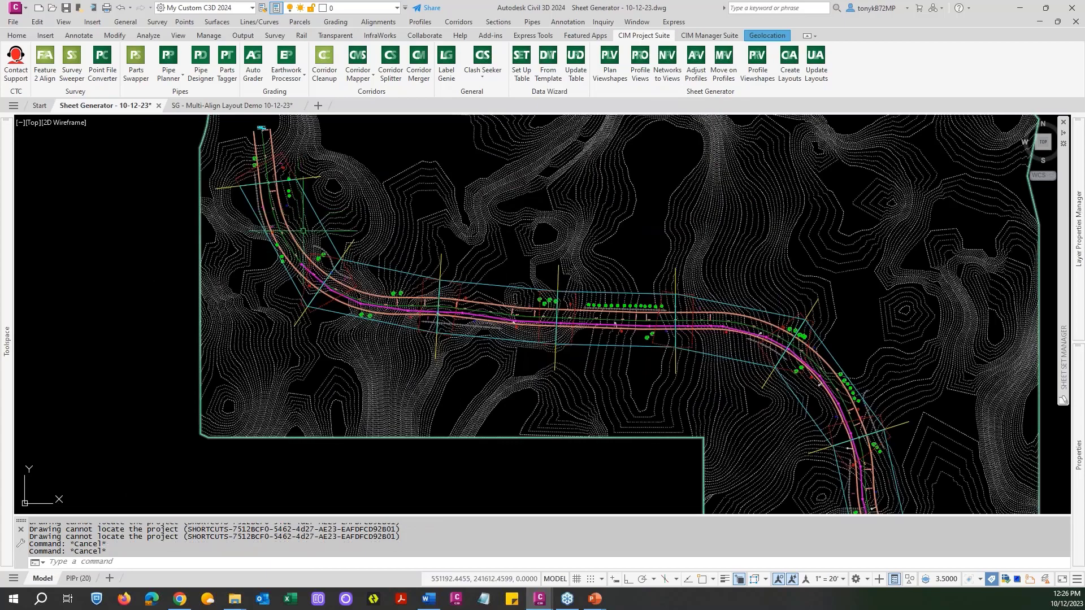
scroll(299, 211, up, 4)
scroll(303, 231, down, 6)
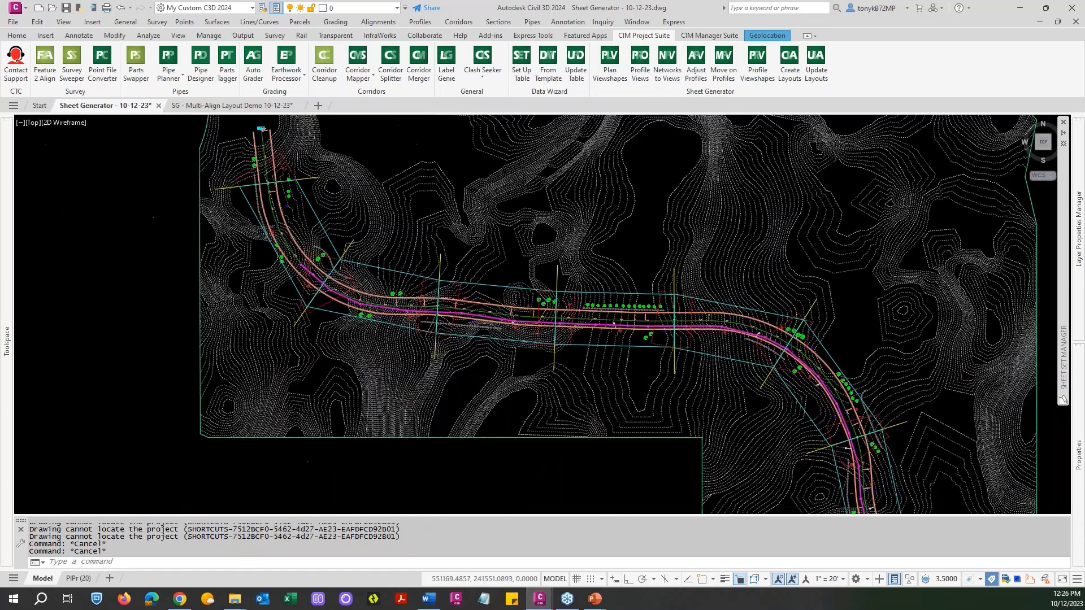
scroll(286, 241, up, 6)
scroll(286, 242, down, 6)
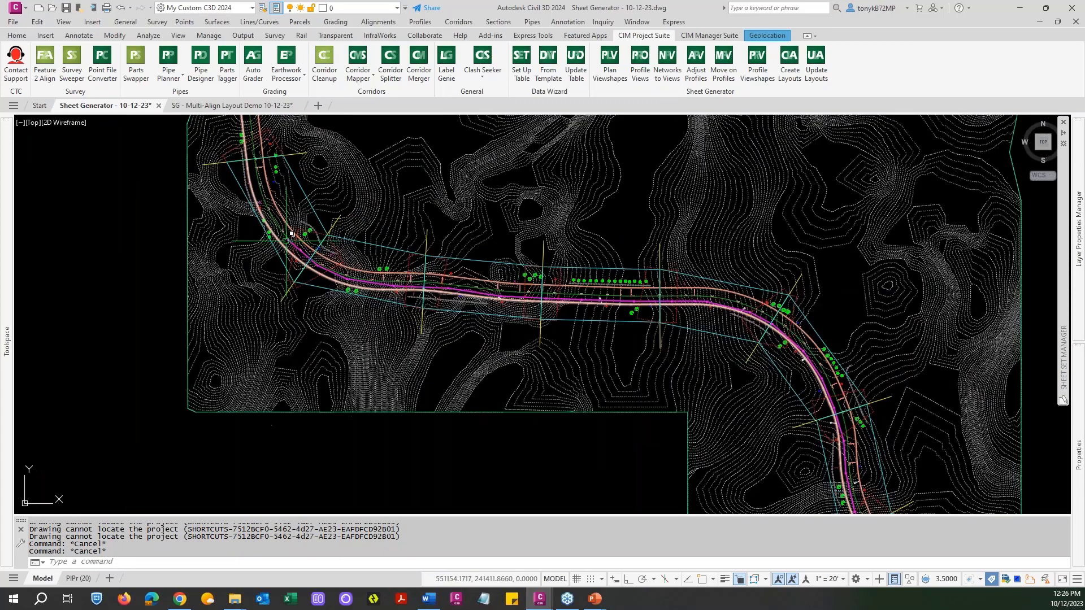
middle_drag(570, 298, 364, 173)
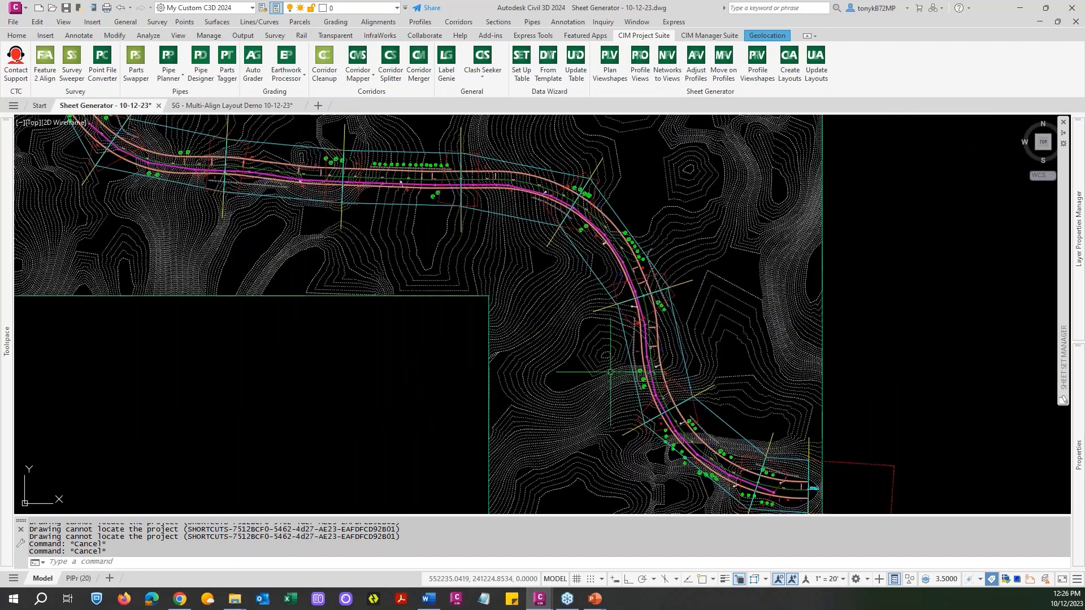
middle_drag(621, 367, 457, 229)
scroll(610, 362, up, 6)
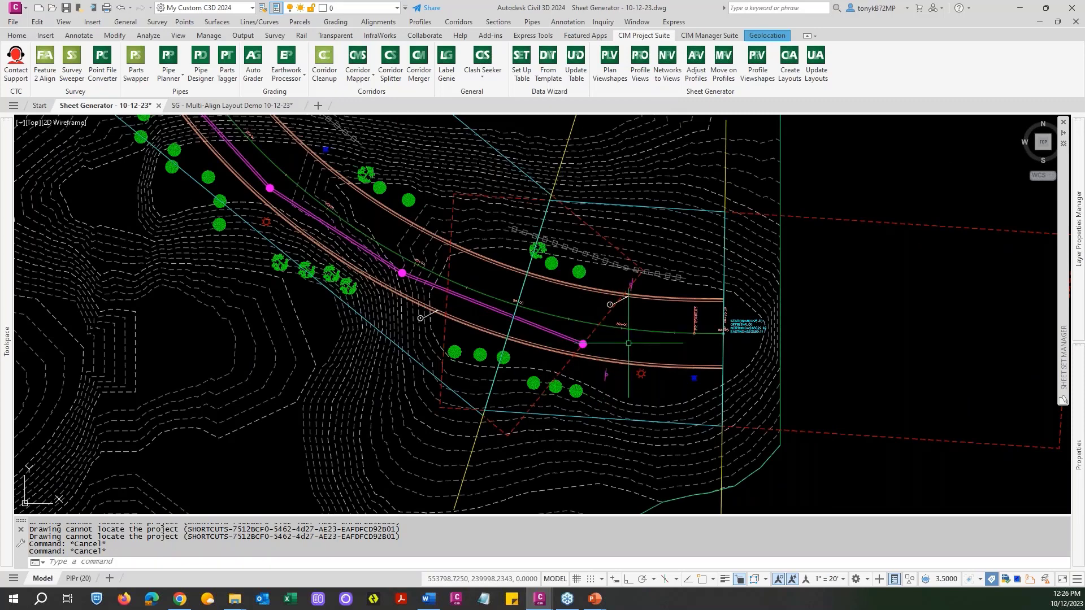
scroll(618, 325, up, 6)
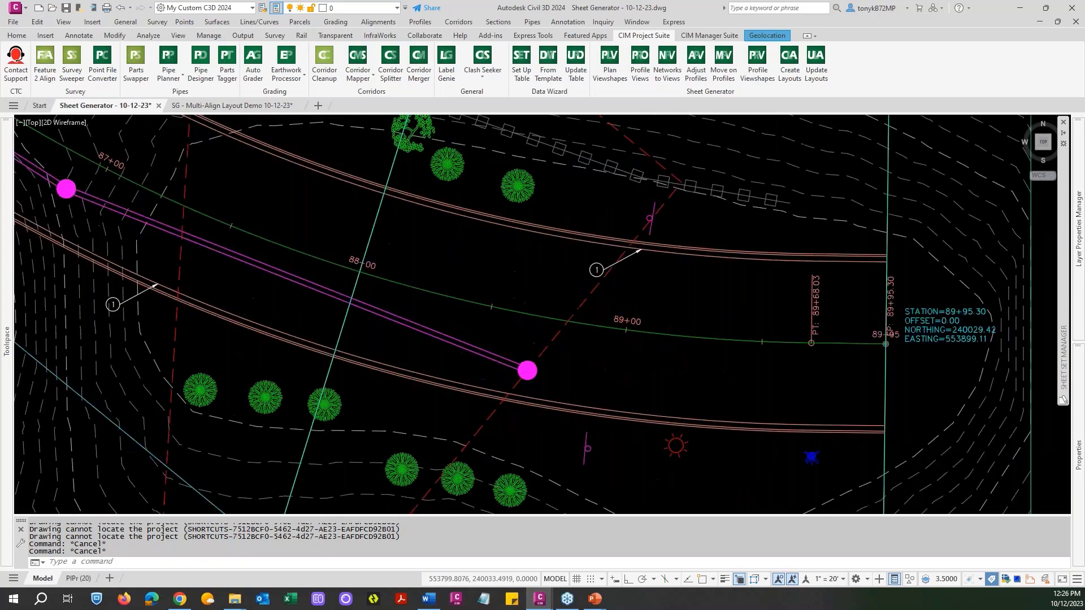
scroll(630, 332, down, 7)
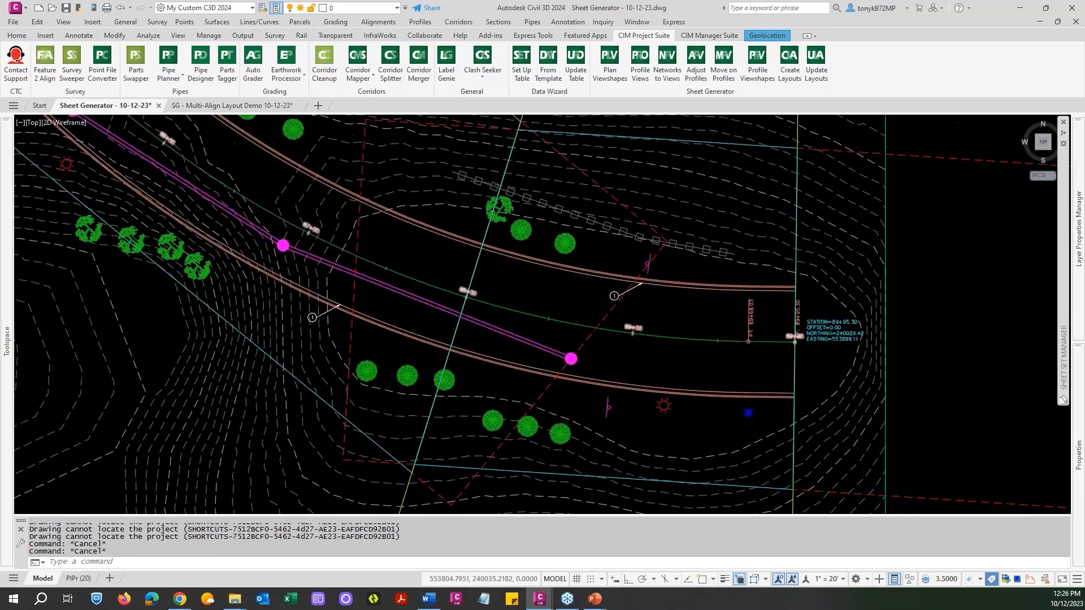
Inspect where the pipe run starts near stations 55+00 and 56+00, and review the whole alignment.
scroll(633, 335, down, 2)
middle_drag(484, 249, 635, 420)
middle_drag(448, 271, 597, 423)
middle_drag(360, 263, 869, 408)
scroll(329, 212, up, 6)
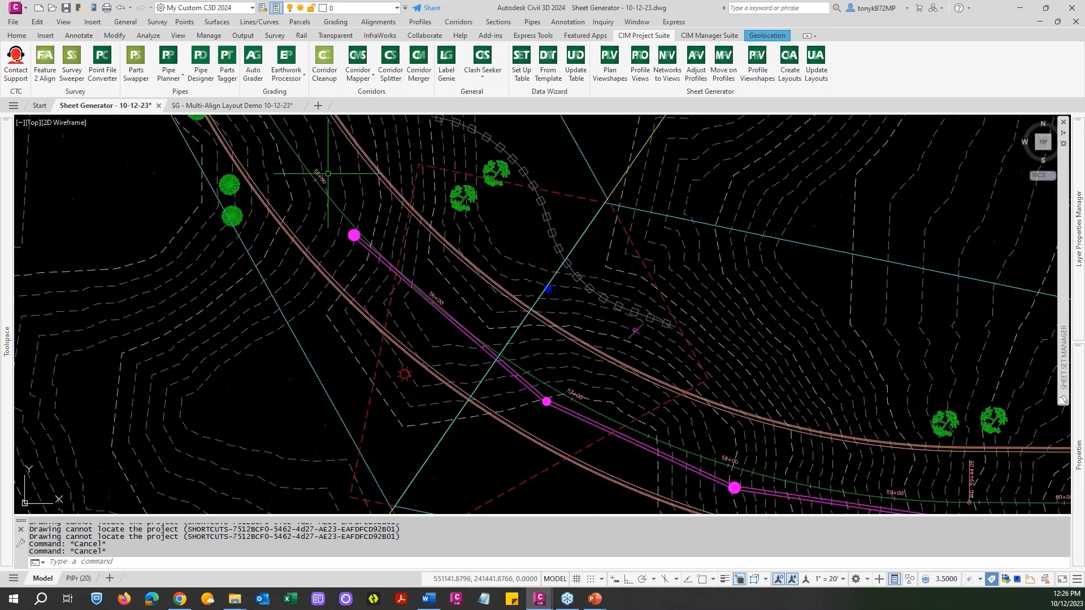
scroll(320, 190, up, 6)
scroll(317, 180, down, 8)
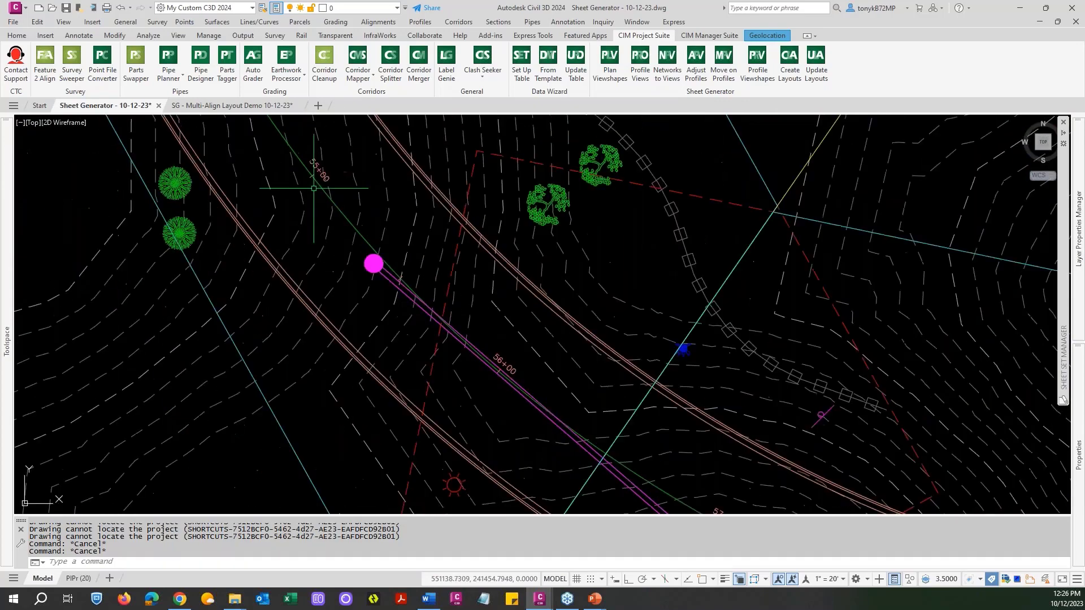
scroll(883, 416, down, 8)
scroll(488, 238, up, 2)
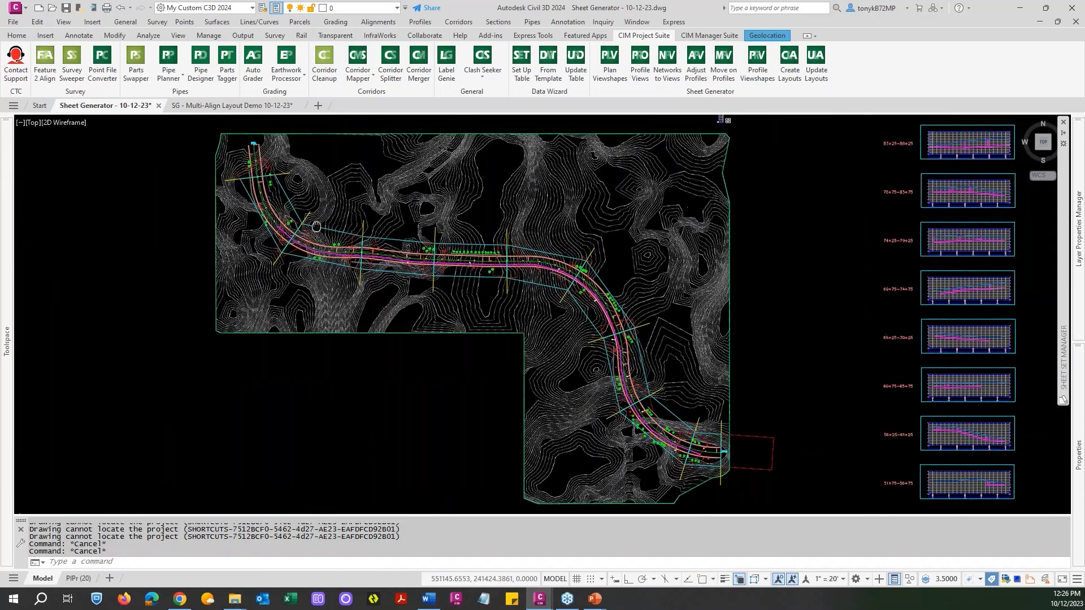
middle_drag(531, 230, 501, 214)
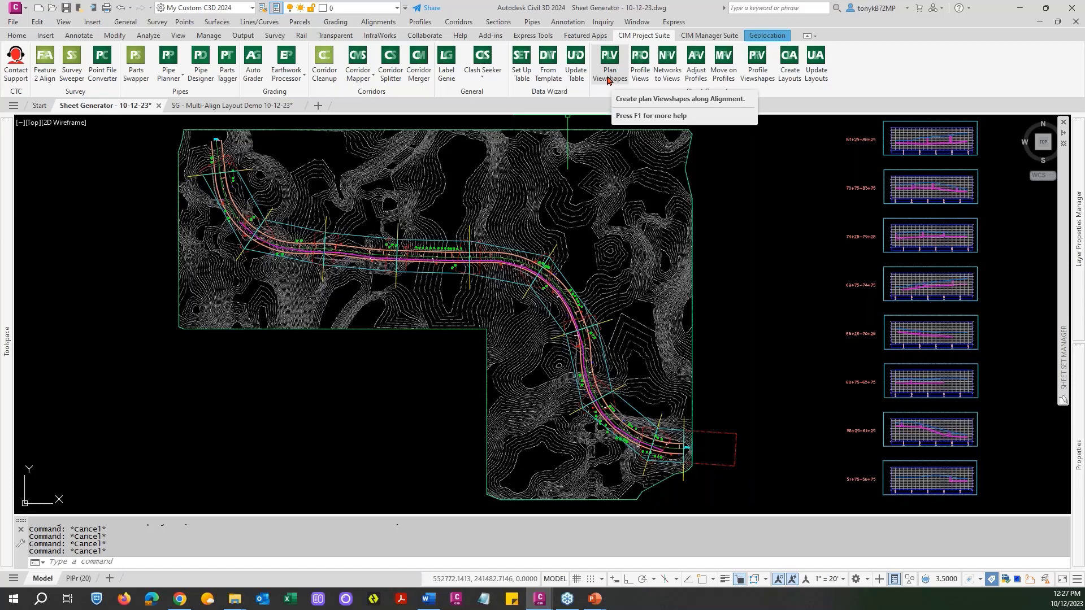
Review the Plan Viewshapes station range, viewport scale and print block settings for Timber Path, and cancel without creating shapes.
click(607, 80)
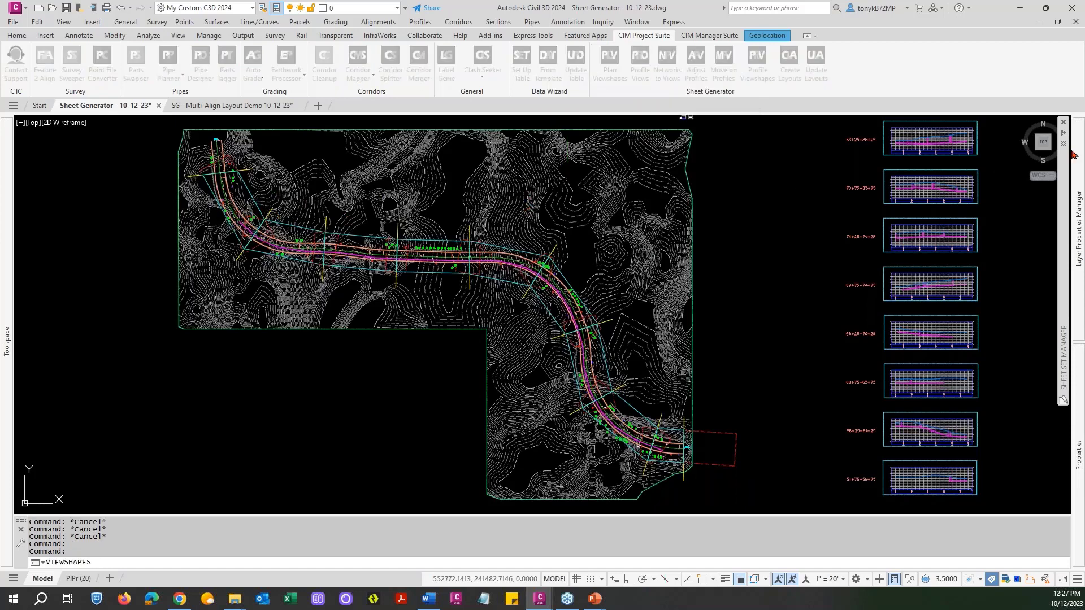
drag(851, 52, 372, 85)
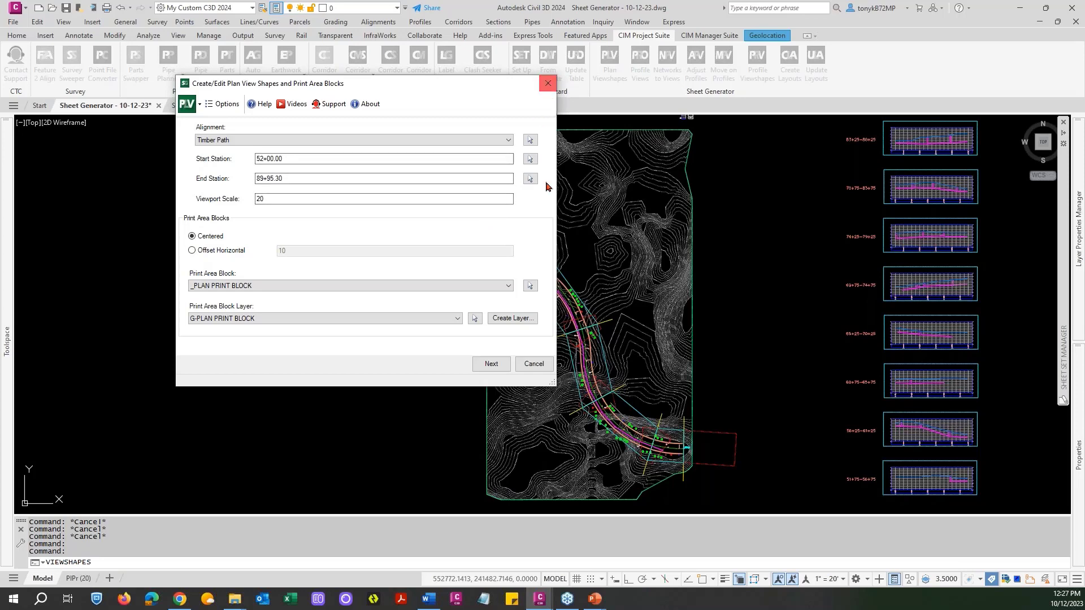
click(532, 367)
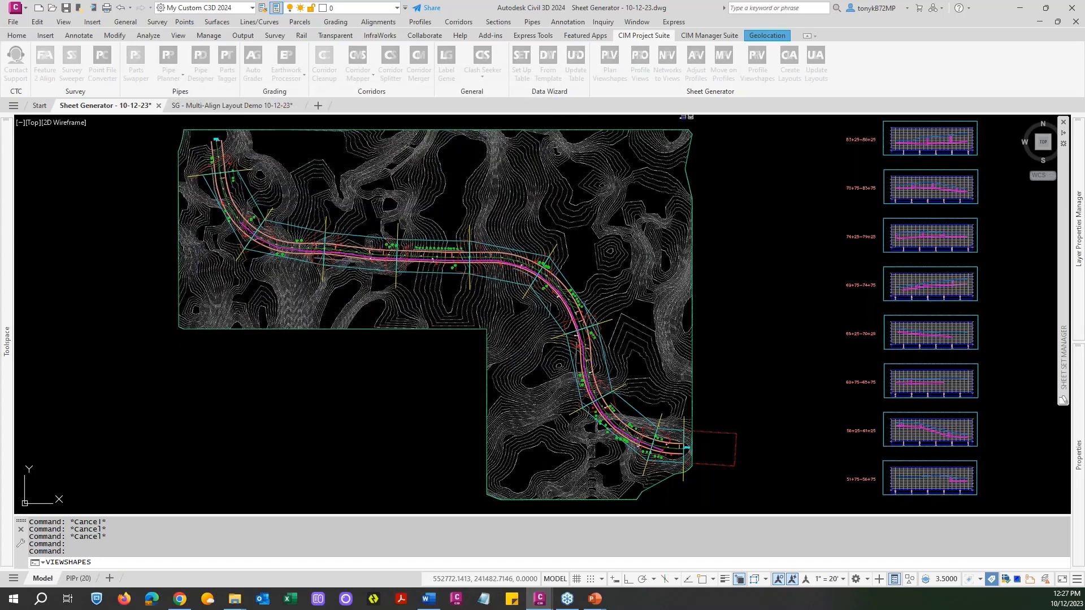
Start Create Layouts in the SG - Multi-Align Layout Demo 10-12-23 drawing, saving its changes and accepting duplication of Civil 3D objects.
click(265, 108)
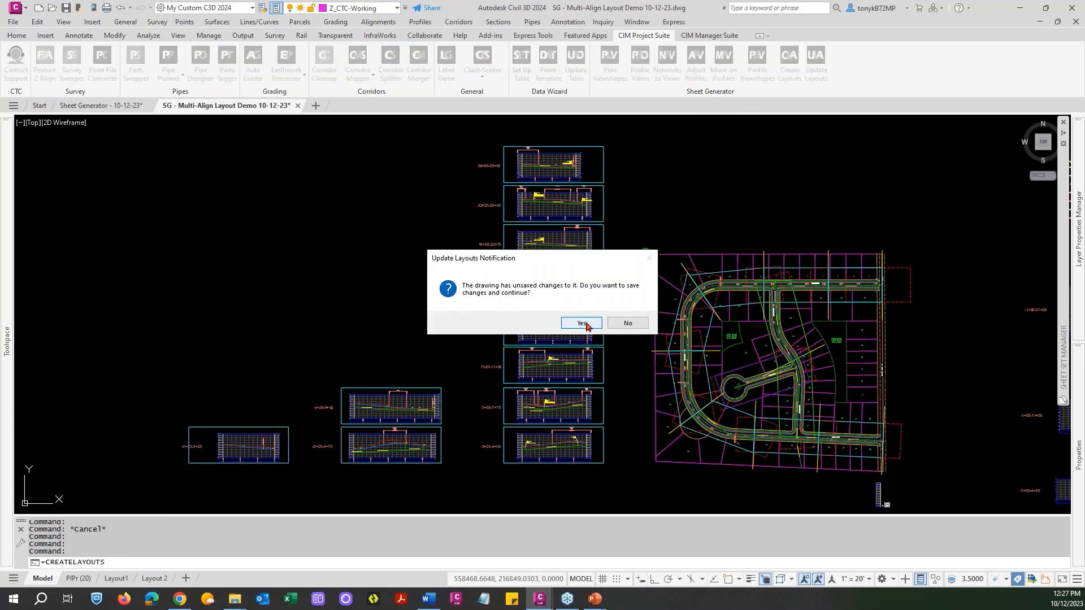
click(587, 327)
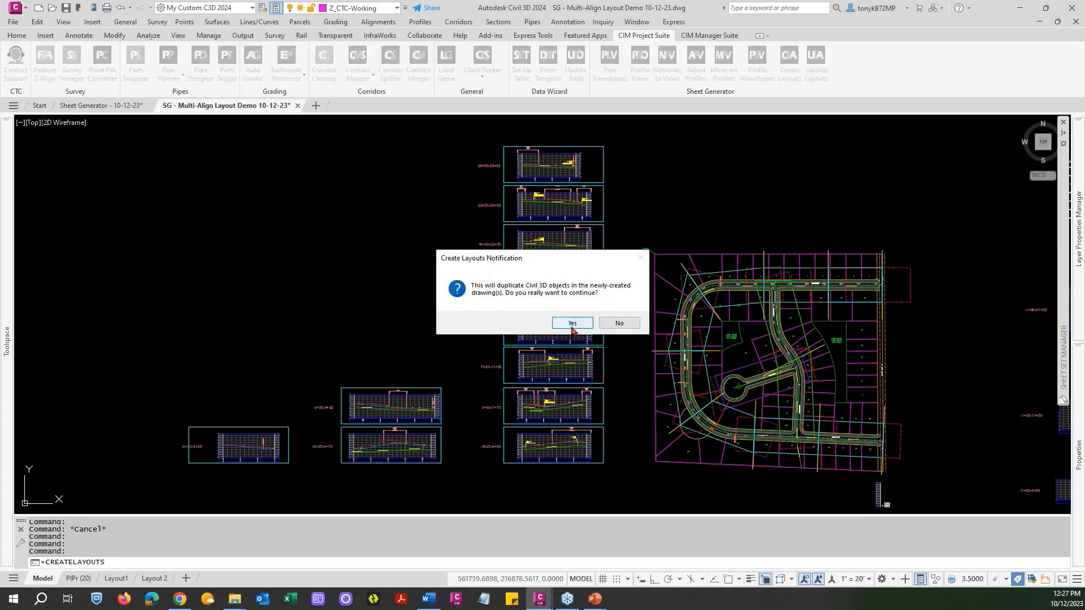
click(572, 333)
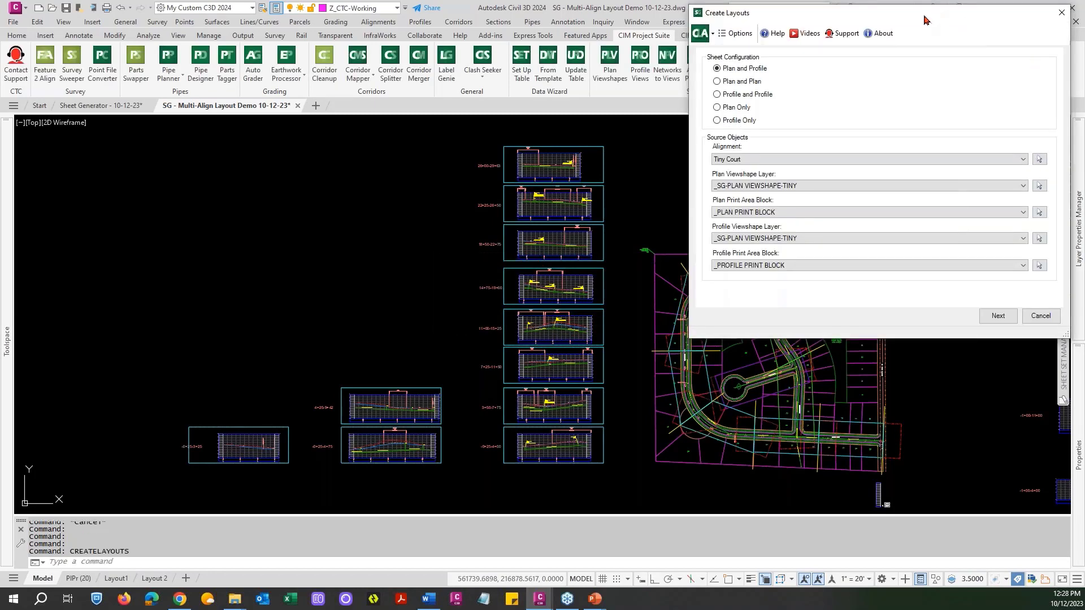
drag(925, 17, 485, 86)
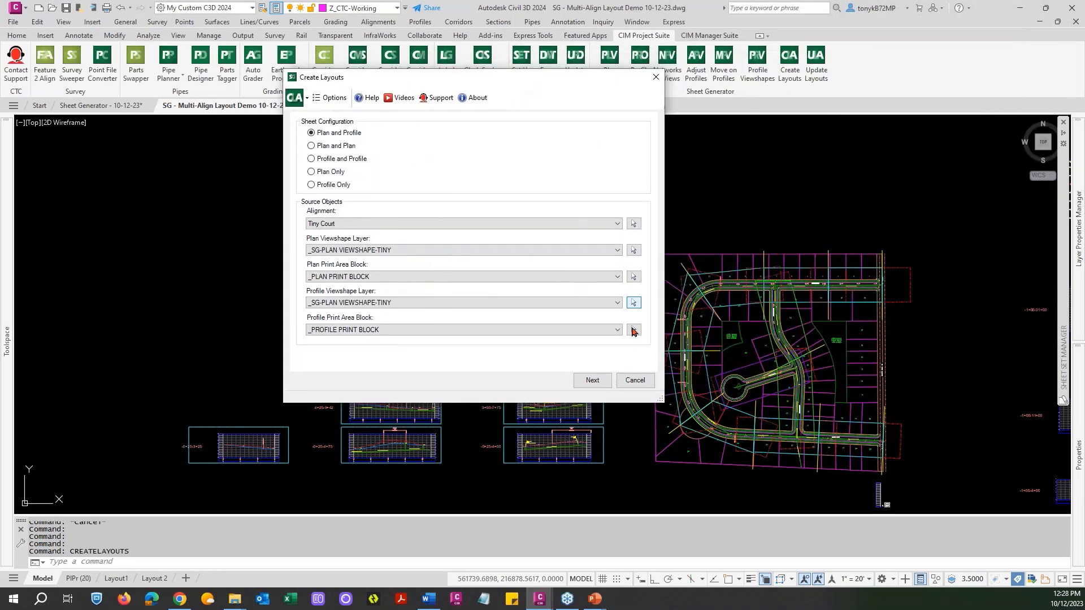
Review the layout storage settings and available sheet set files, cancel Create Layouts, and return to the Sheet Generator - 10-12-23 drawing.
click(592, 380)
click(592, 381)
click(592, 380)
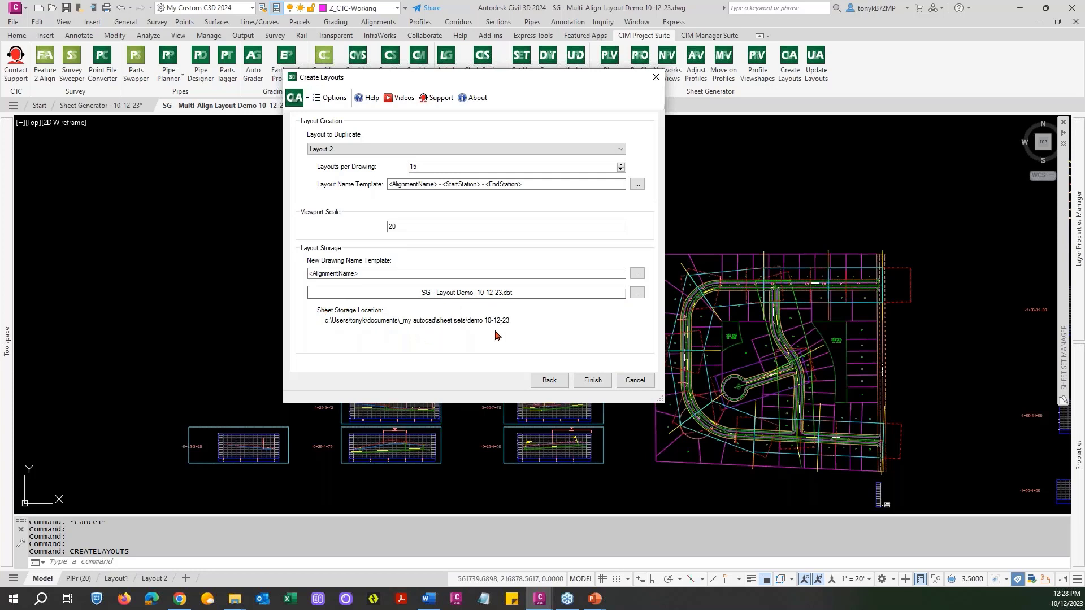
click(636, 293)
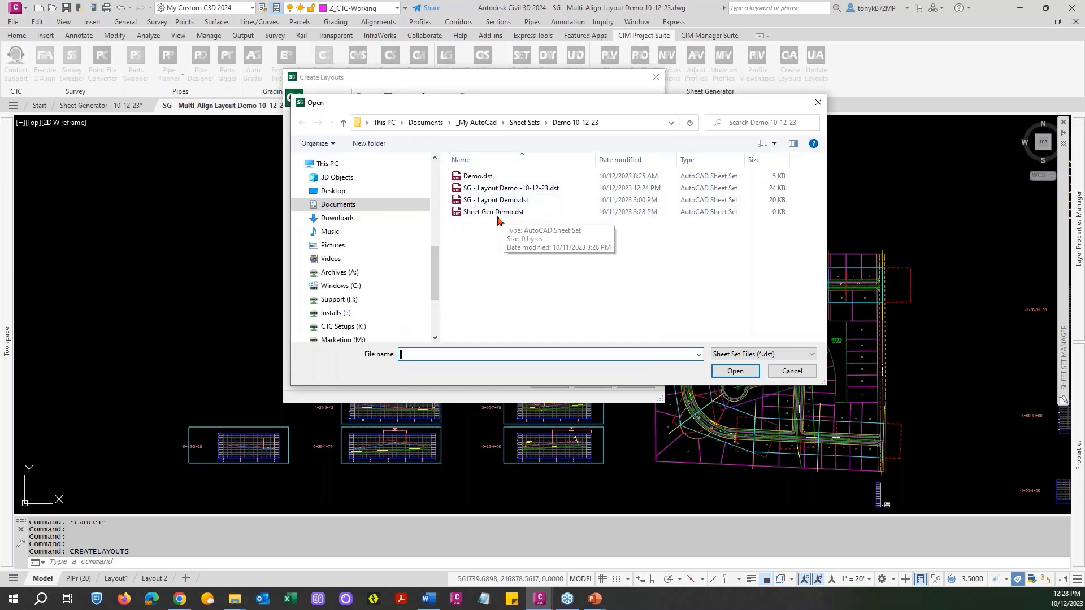
click(788, 371)
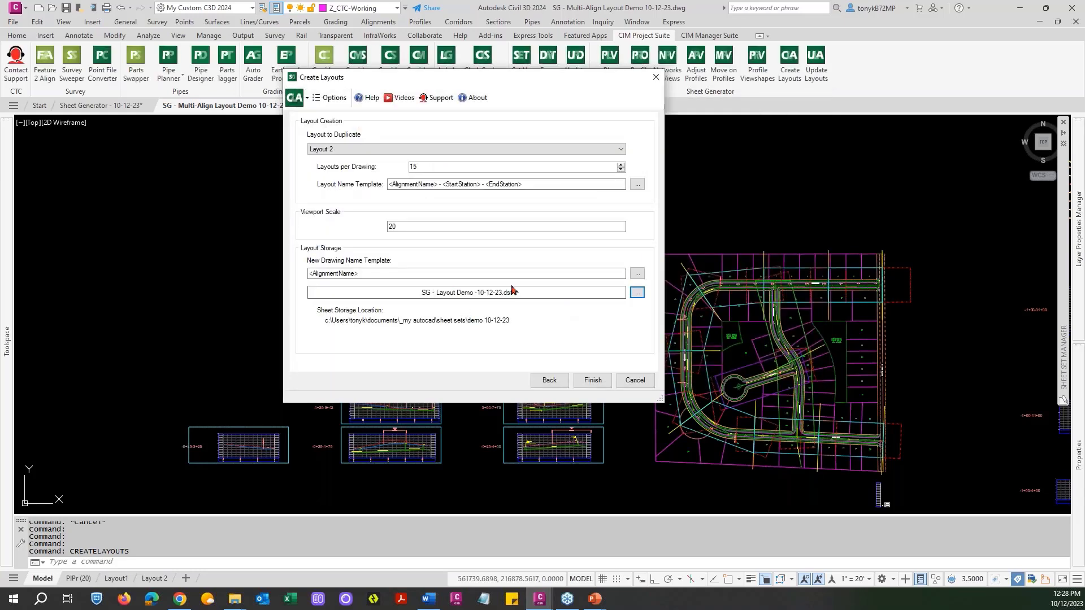
click(636, 381)
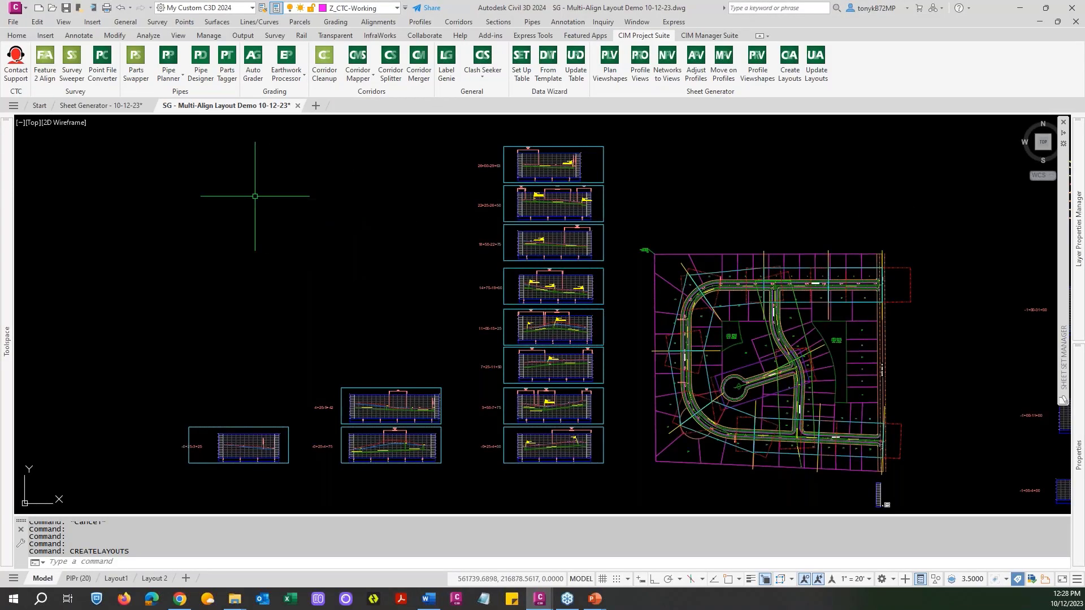
click(118, 108)
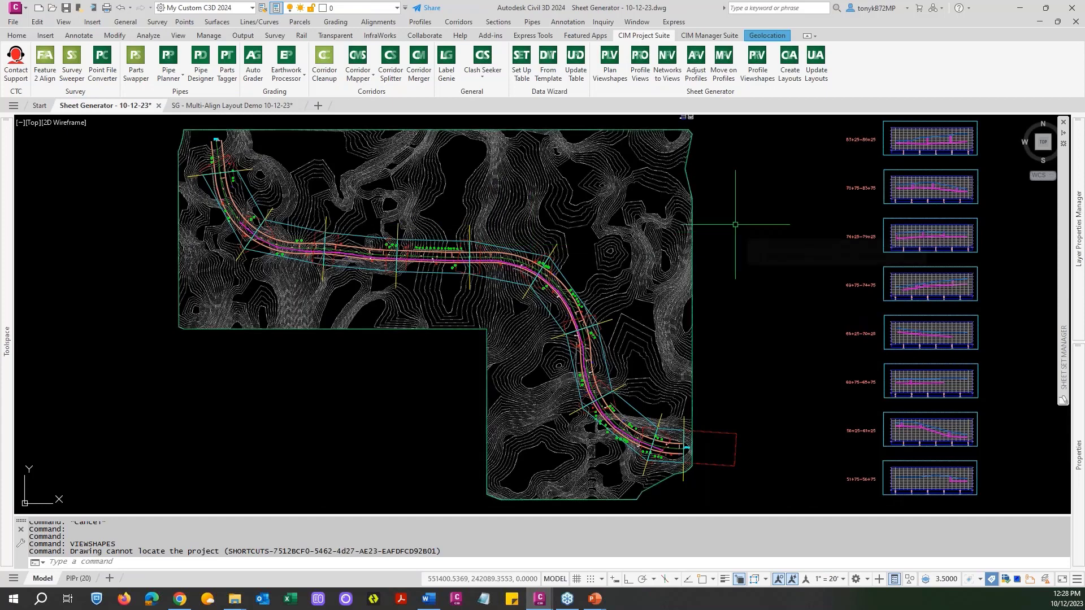
Start Create Layouts in the Sheet Generator - 10-12-23 drawing, saving its changes and accepting duplication of Civil 3D objects.
mouse_move(734, 243)
middle_down()
mouse_move(644, 211)
mouse_move(680, 233)
middle_up()
key(Escape)
scroll(653, 214, down, 2)
key(Escape)
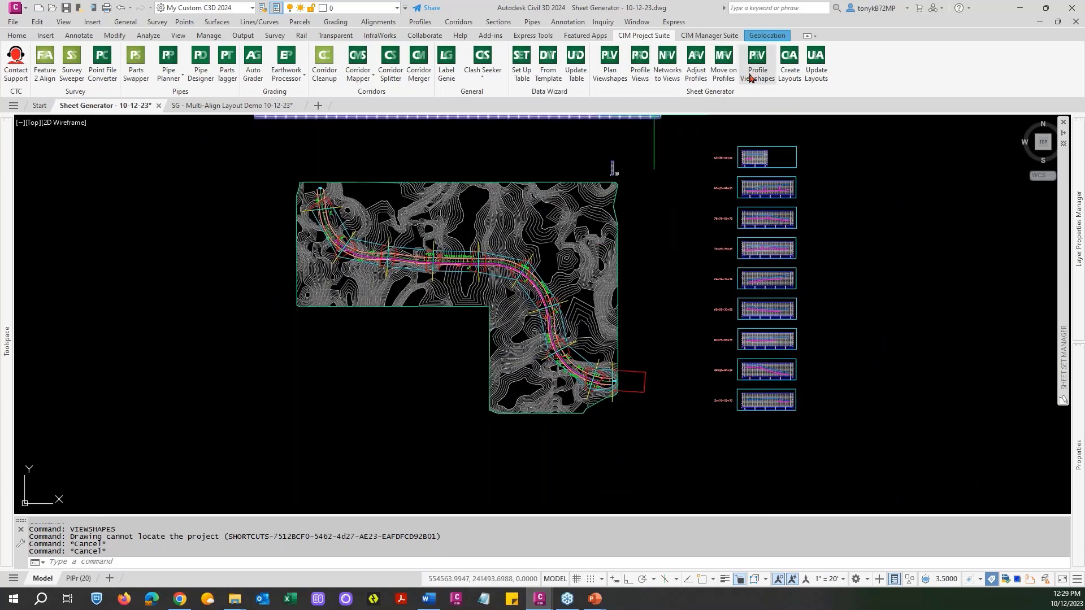
click(786, 84)
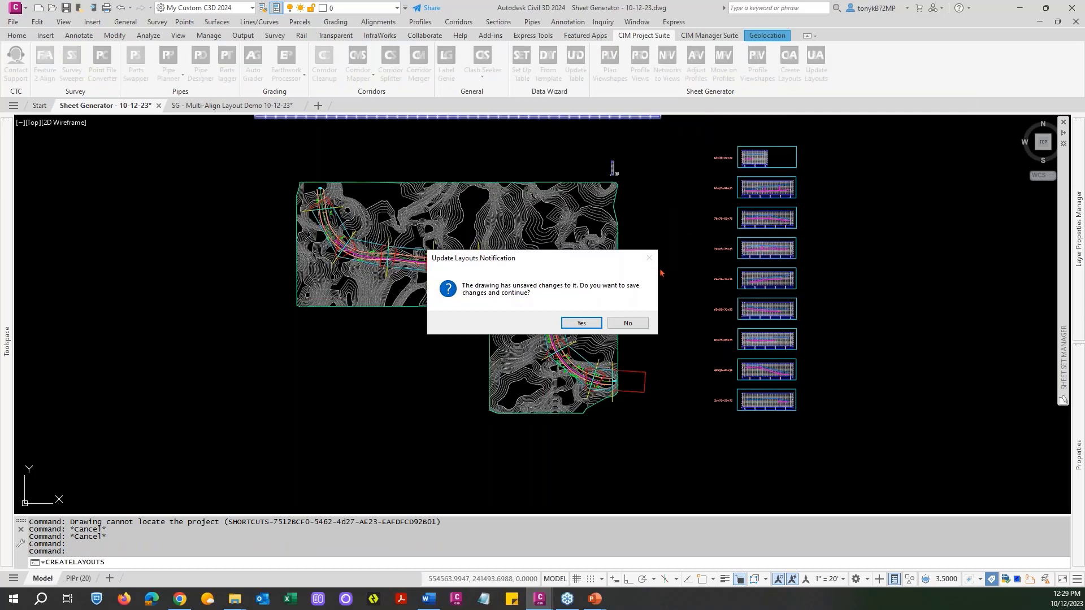
click(581, 324)
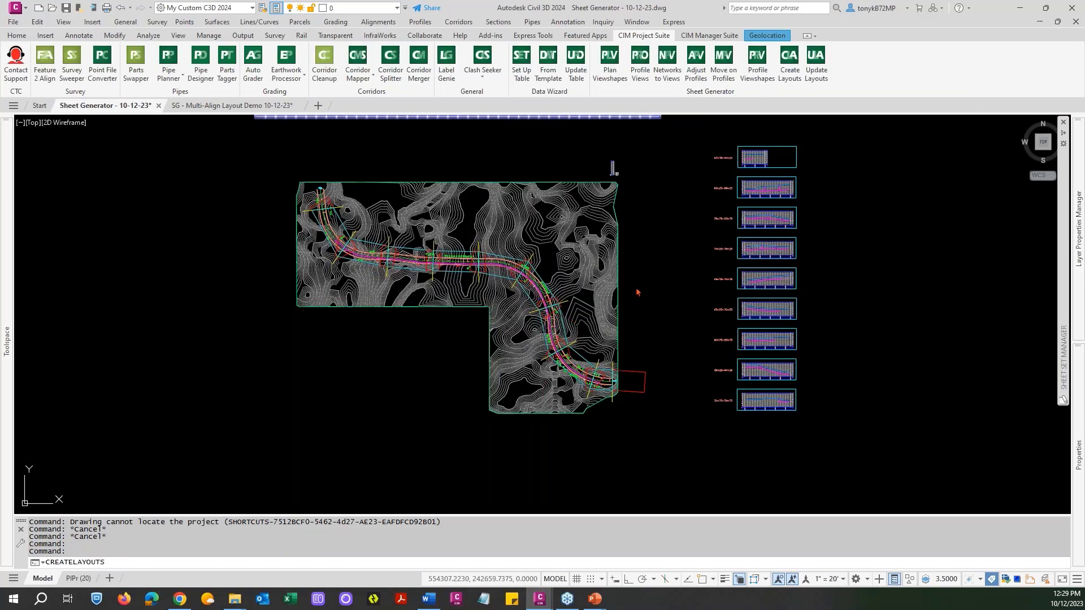
click(581, 326)
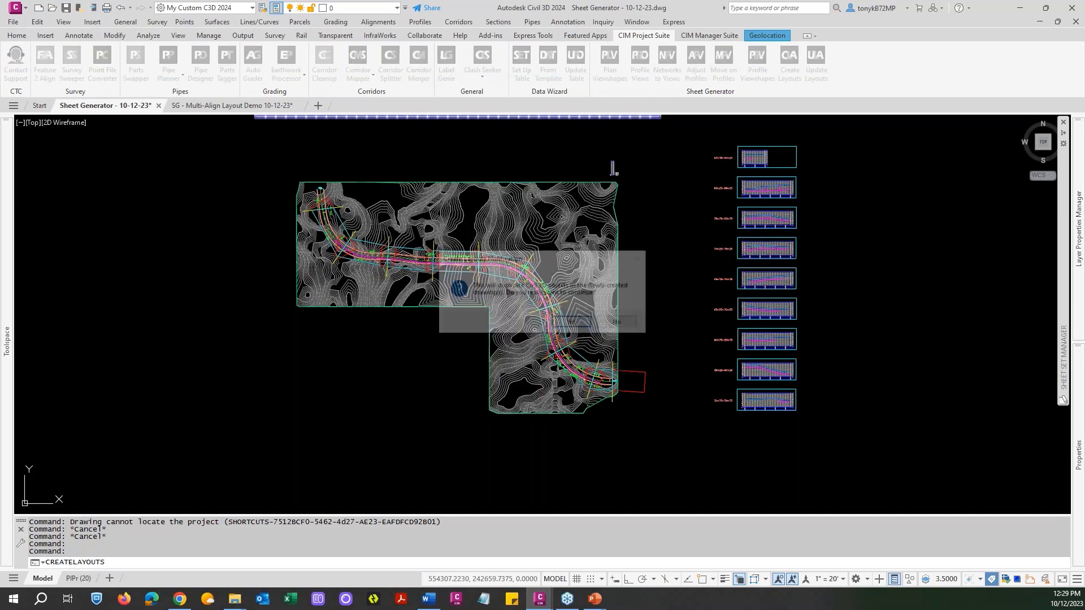
click(573, 324)
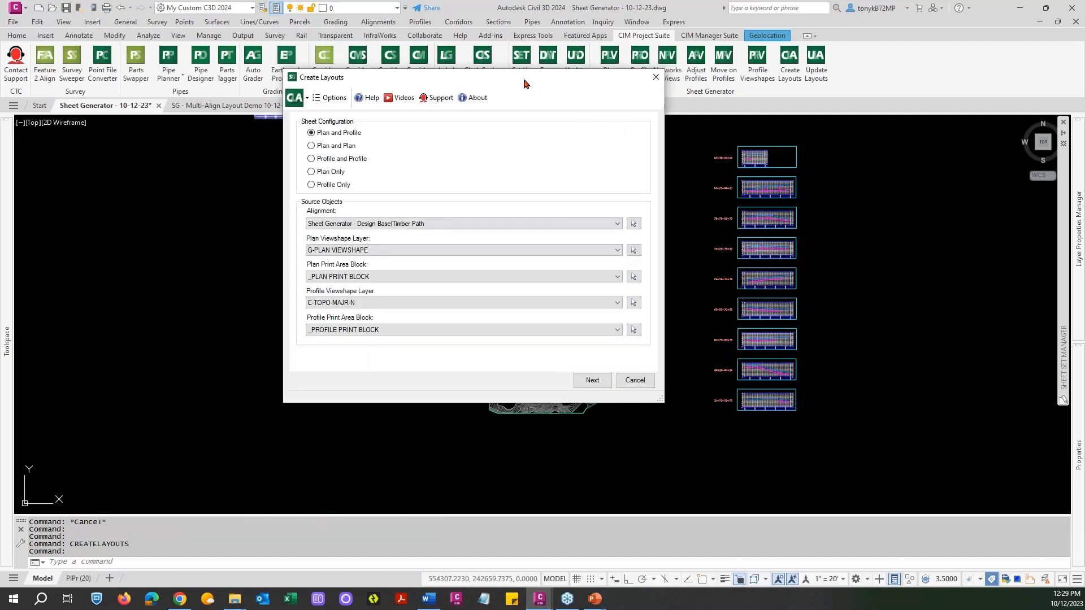
Set the source alignment to Timber Path and the profile viewshape layer to G-PROFILE VIEWSHAPE for the Plan and Profile configuration.
click(514, 223)
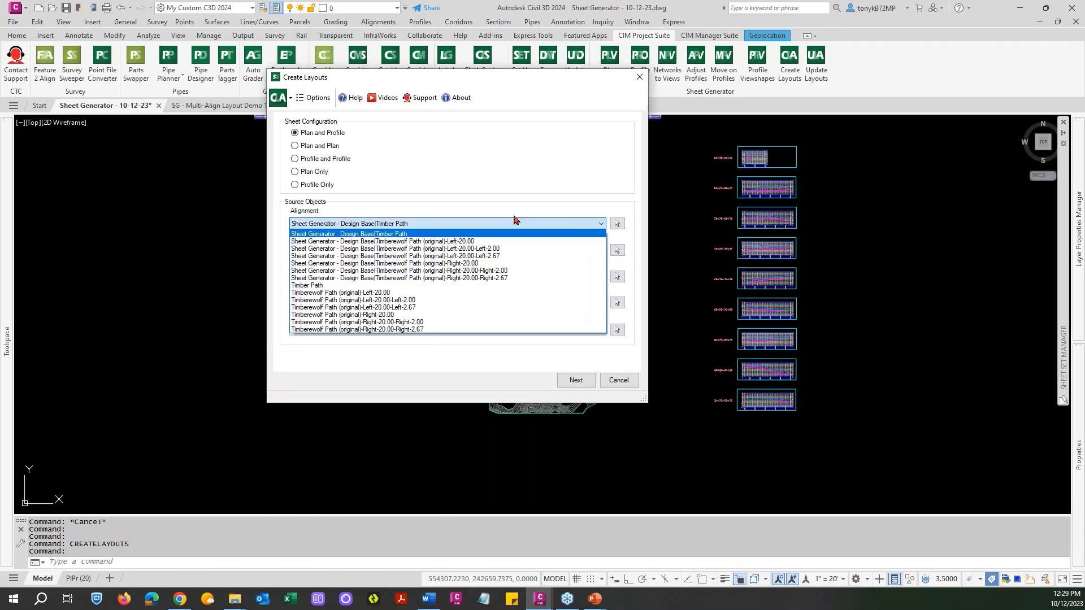
click(341, 285)
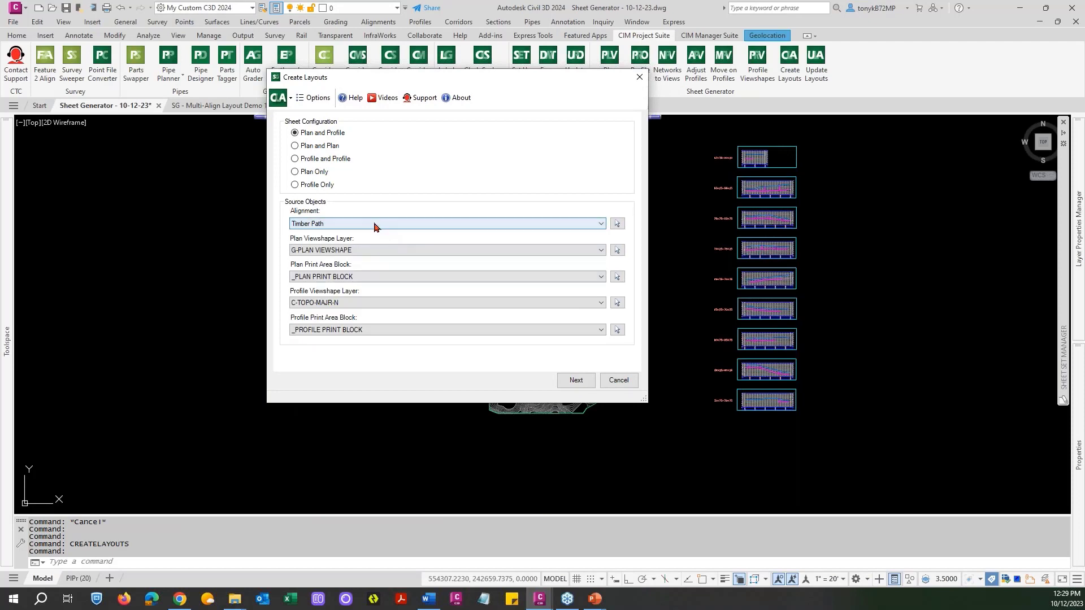
mouse_move(447, 77)
mouse_down()
mouse_move(700, 73)
mouse_move(505, 70)
mouse_up()
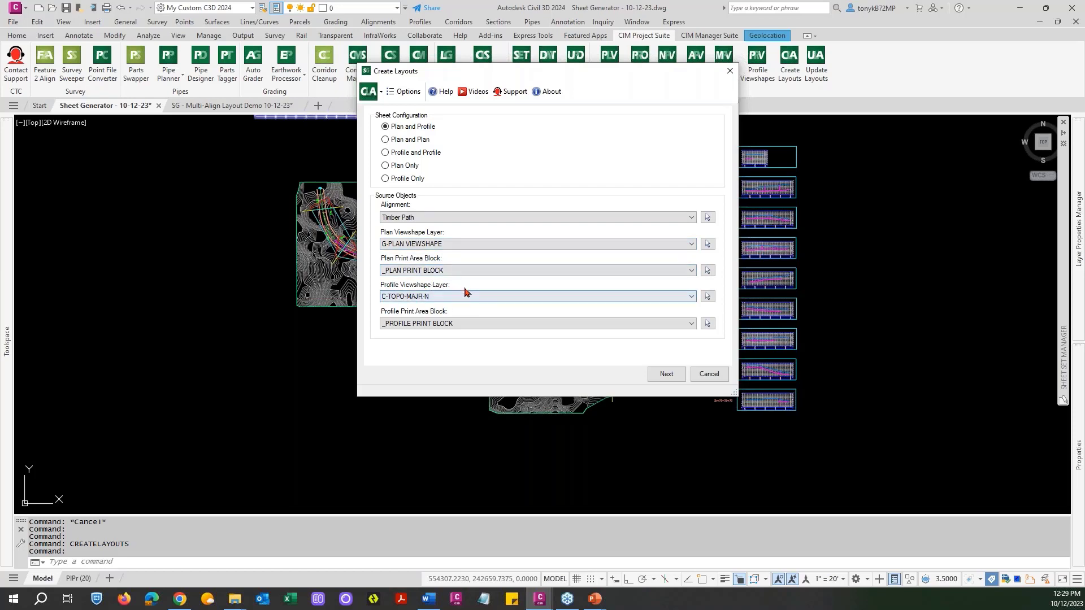
click(690, 297)
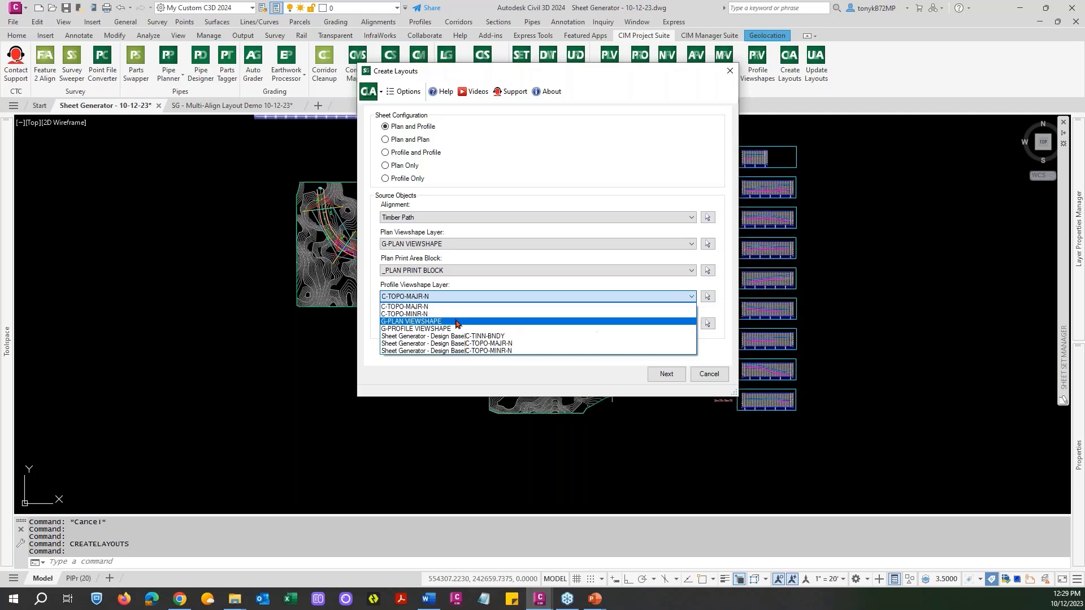
click(424, 330)
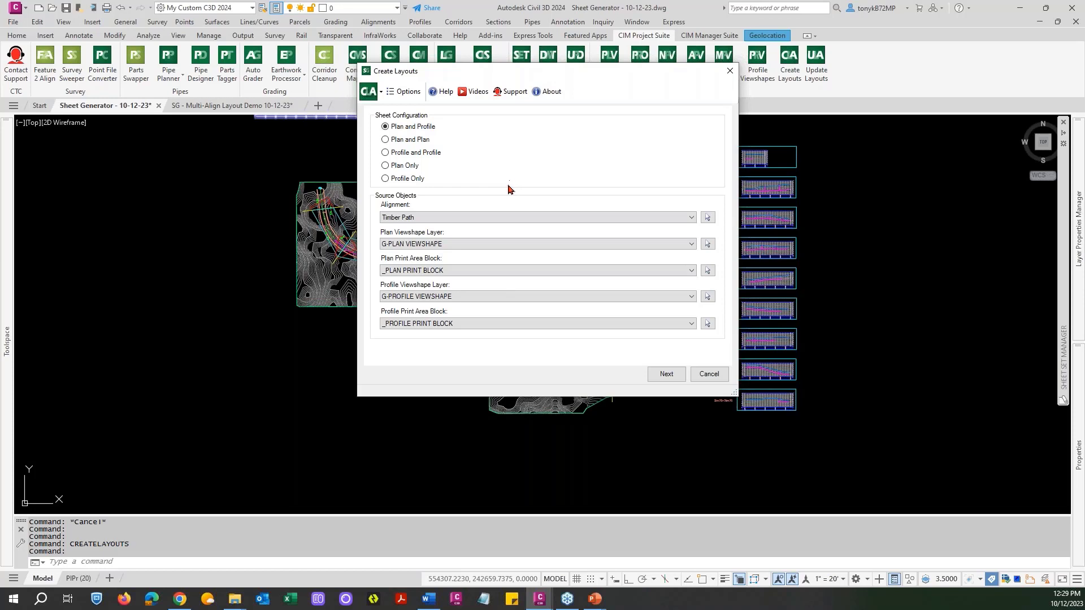
drag(568, 82, 522, 93)
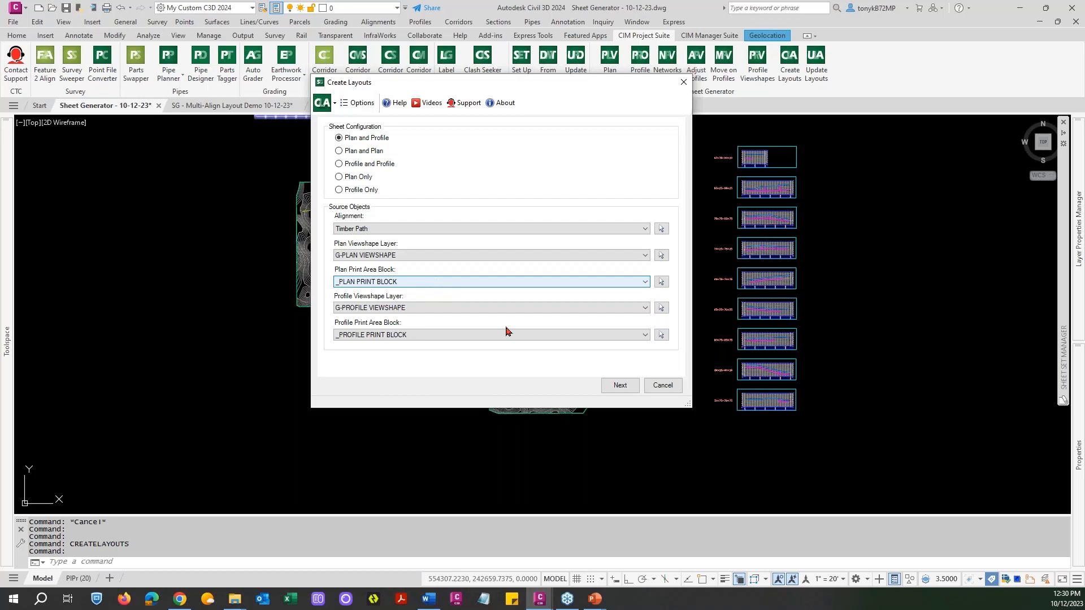
click(620, 386)
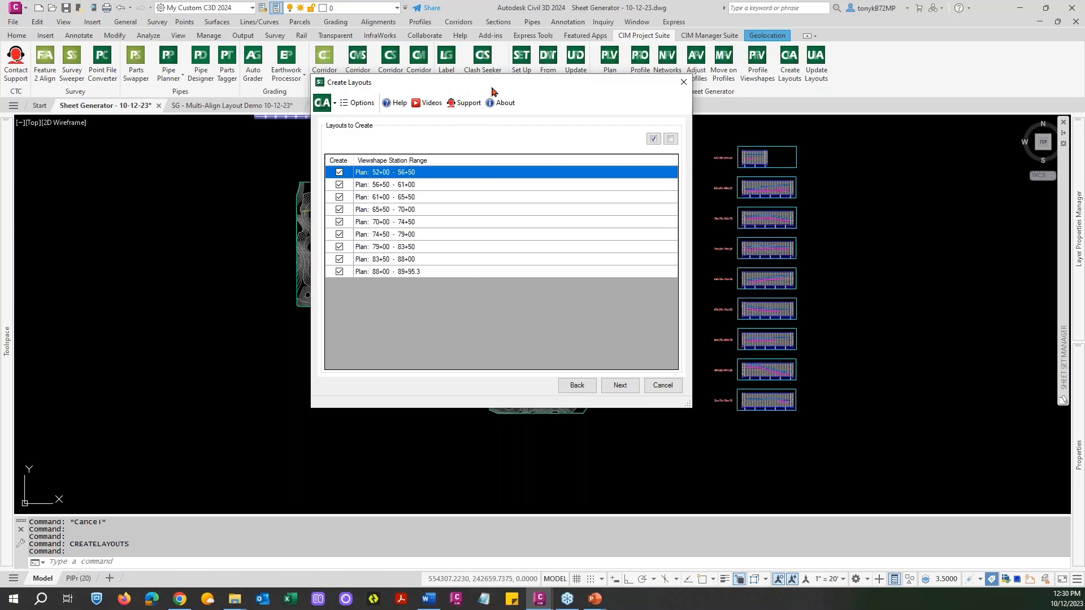
Keep all plan viewshape station ranges from 52+00 to 89+95.3 selected for layout creation and proceed to the matchline settings.
drag(462, 83, 672, 82)
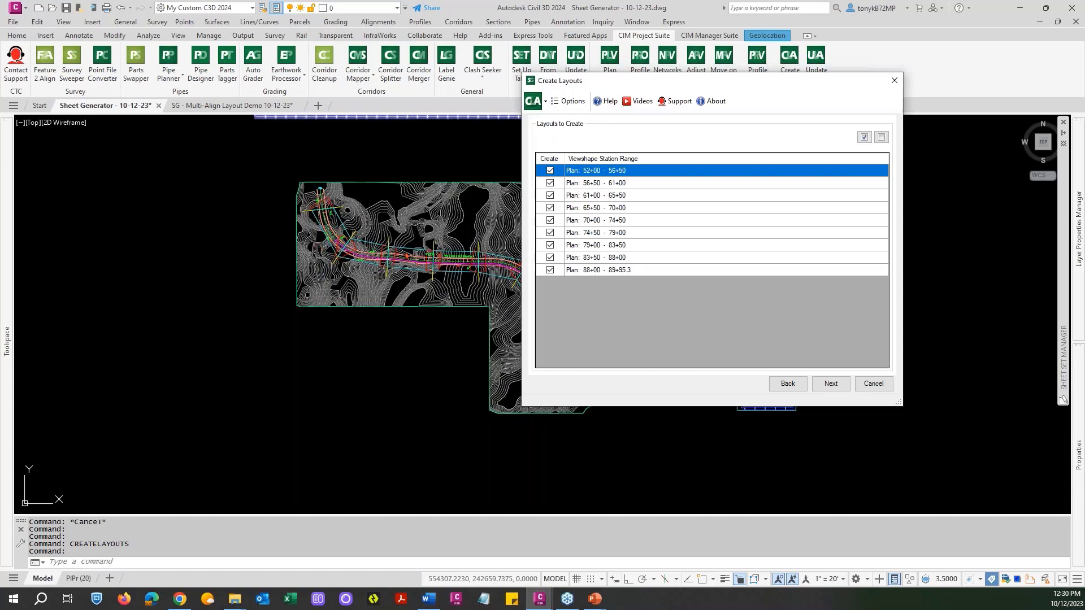
drag(629, 85, 582, 77)
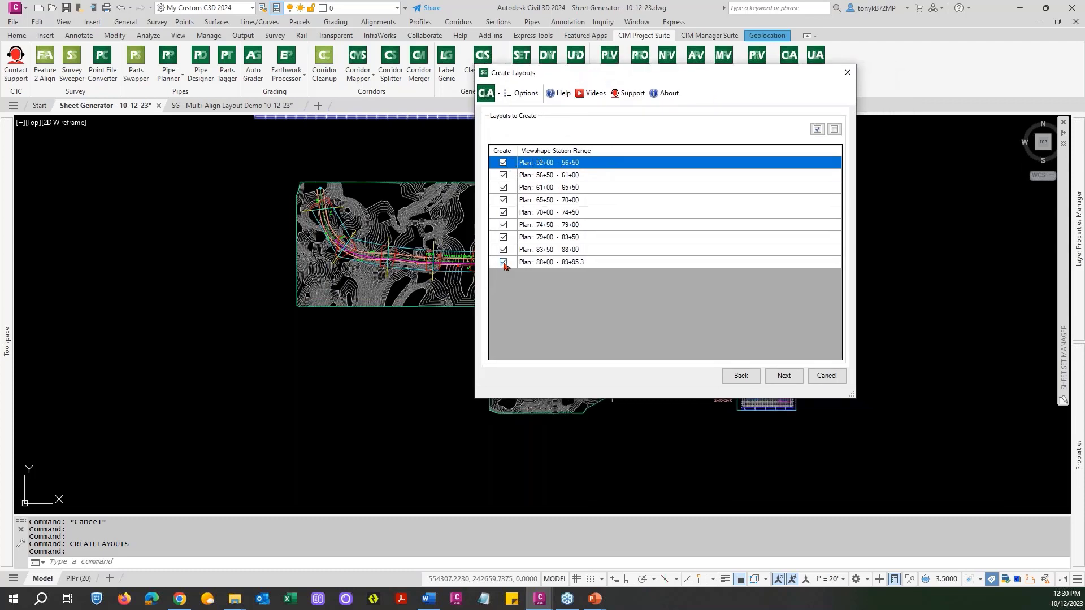
drag(560, 77, 517, 99)
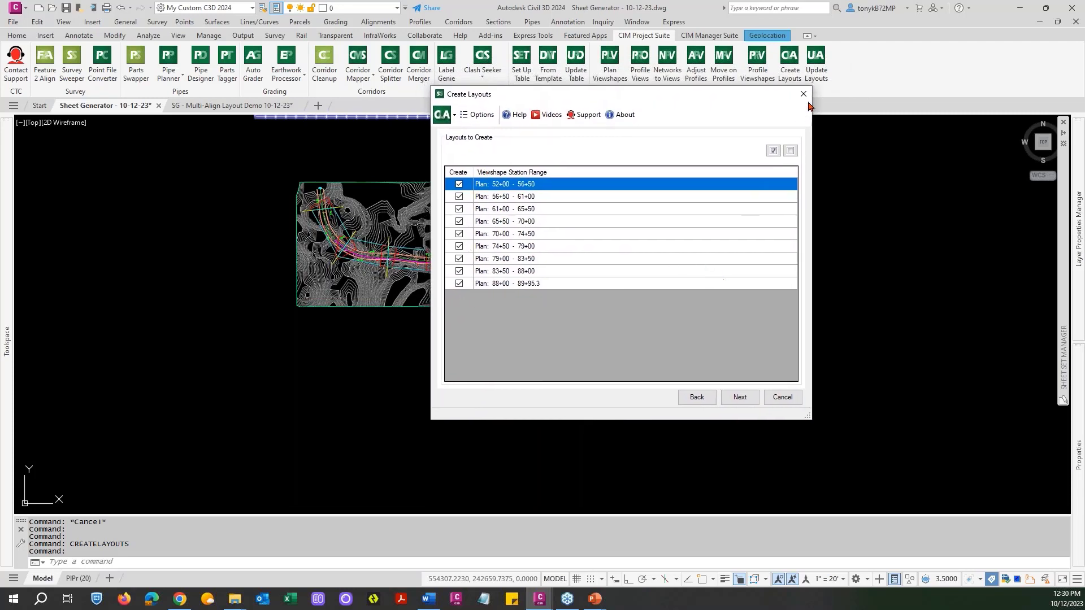
click(740, 399)
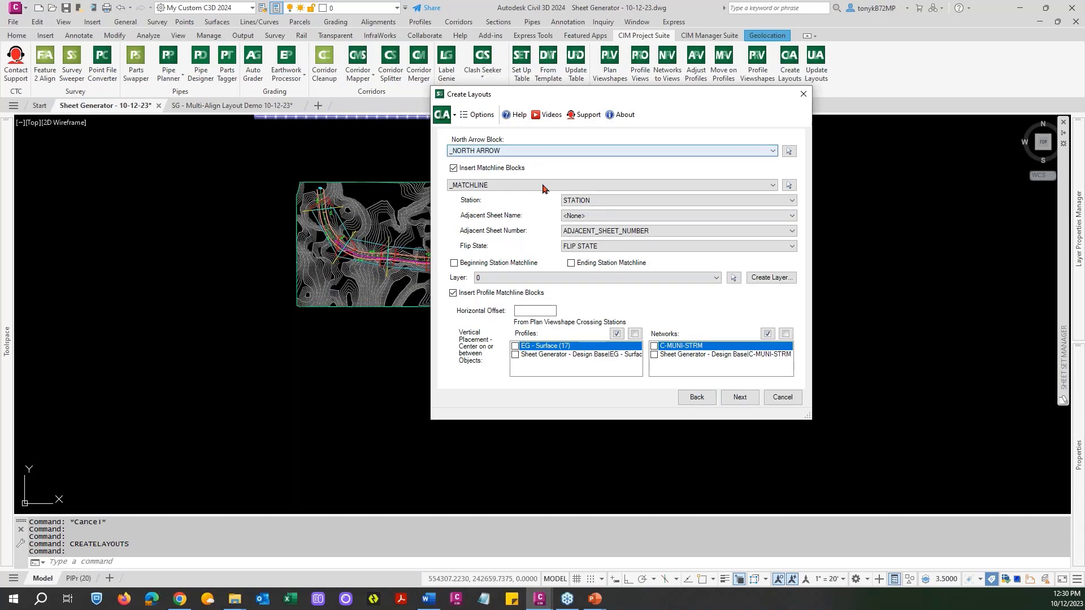
Set the matchline layer to C-ANNO, place profile matchlines by EG - Surface (17) and C-MUNI-STRM, and generate the layouts from PlPr (20).
click(716, 279)
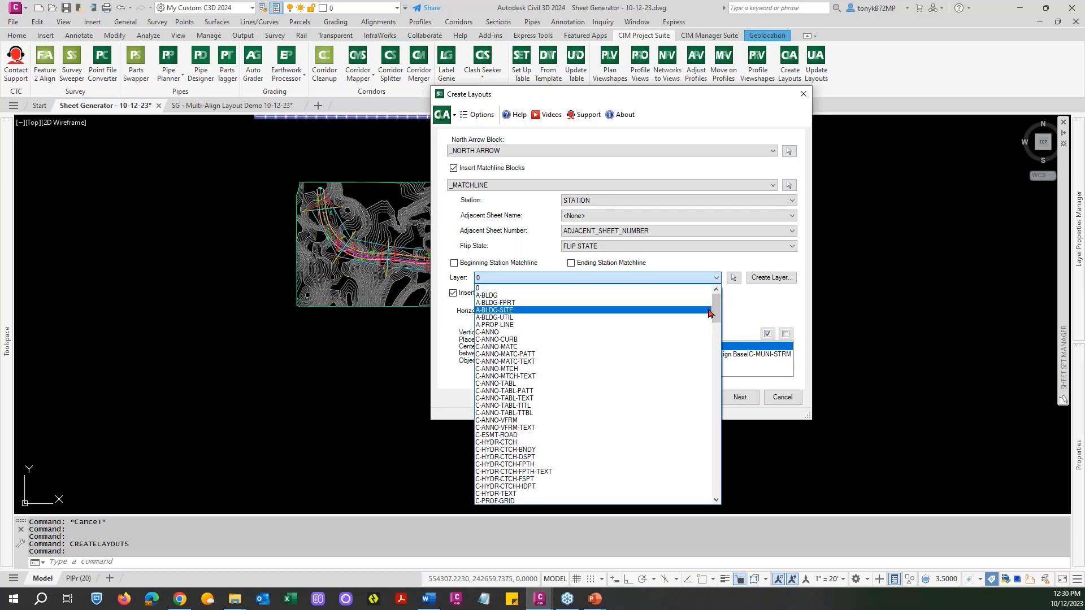
click(498, 333)
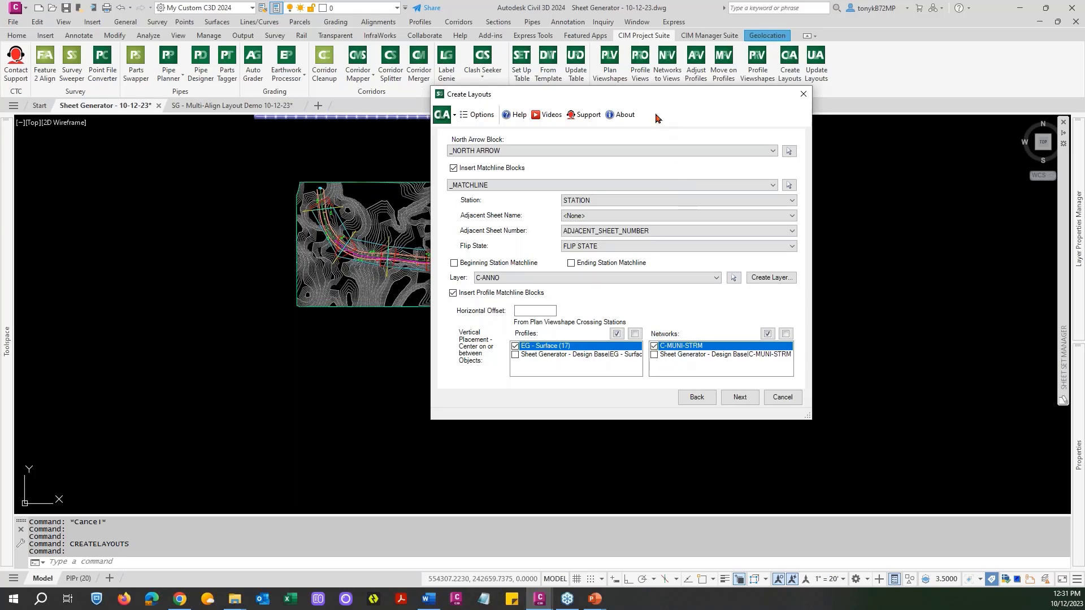
drag(635, 100, 599, 102)
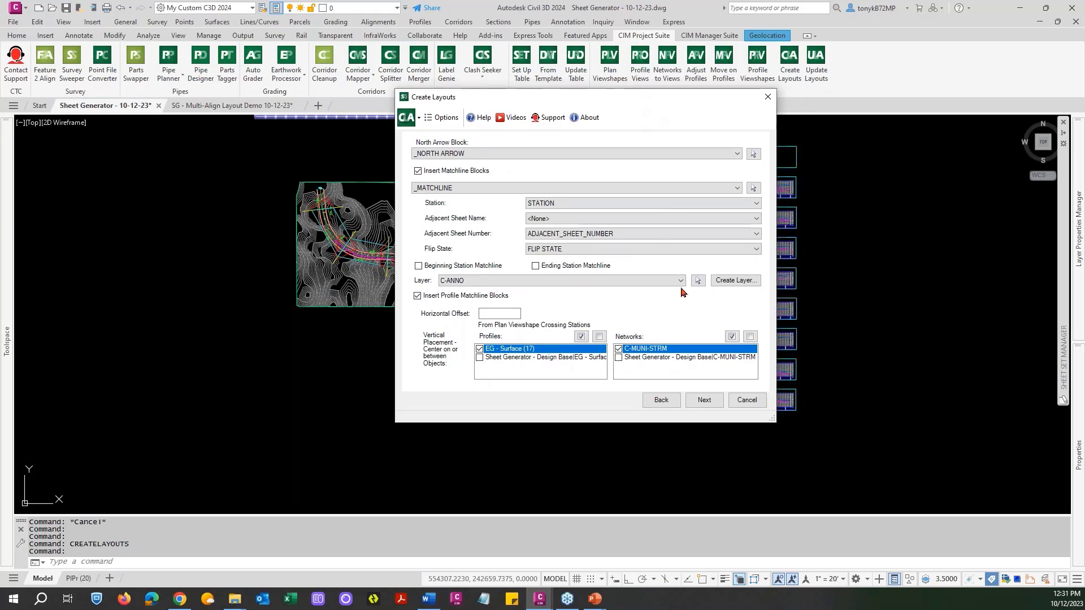
click(704, 400)
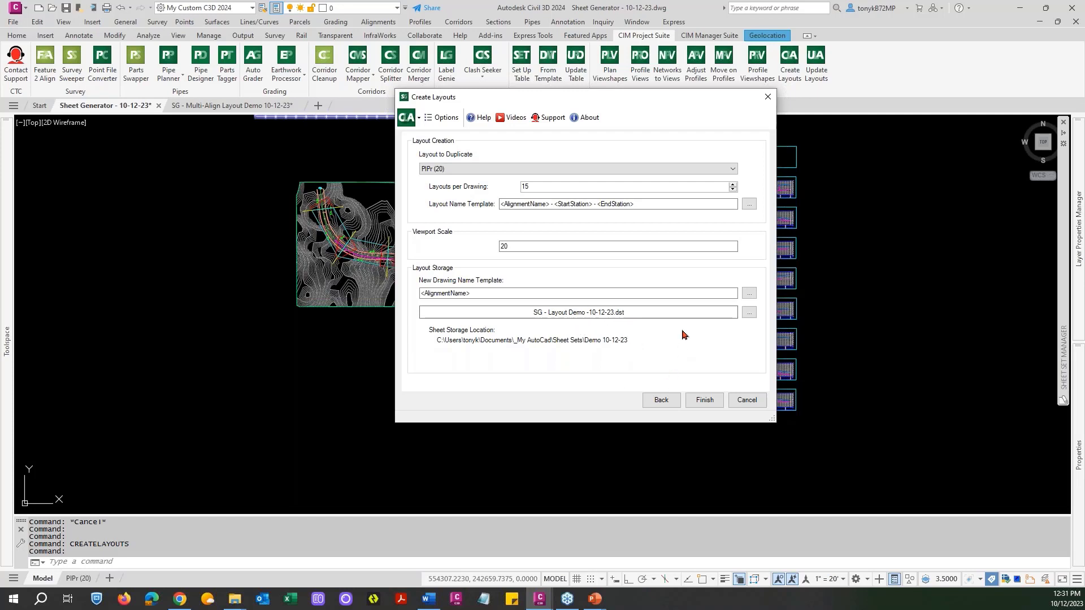
click(703, 401)
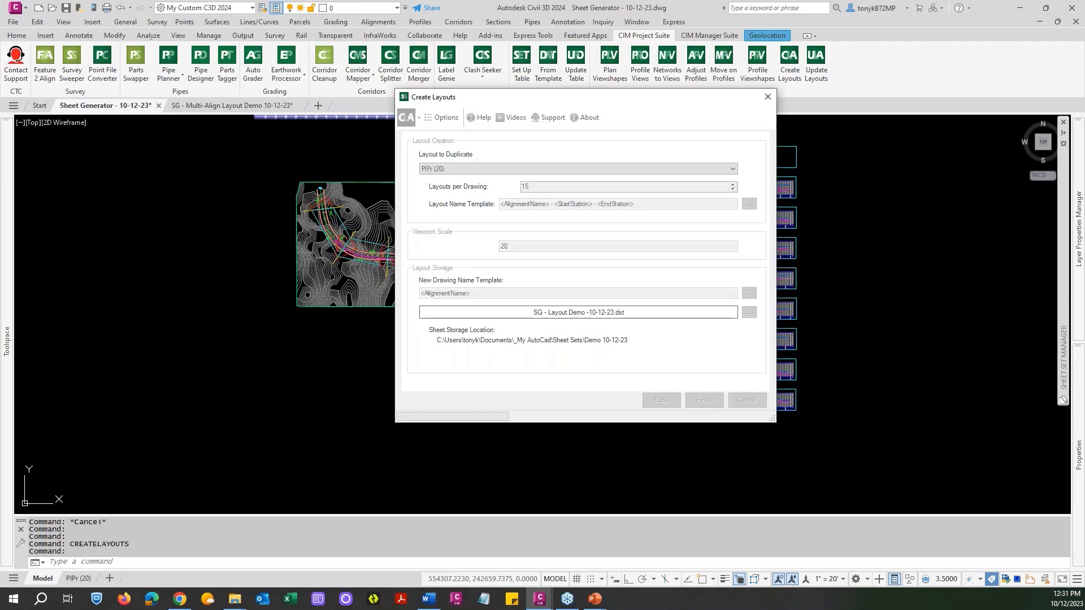
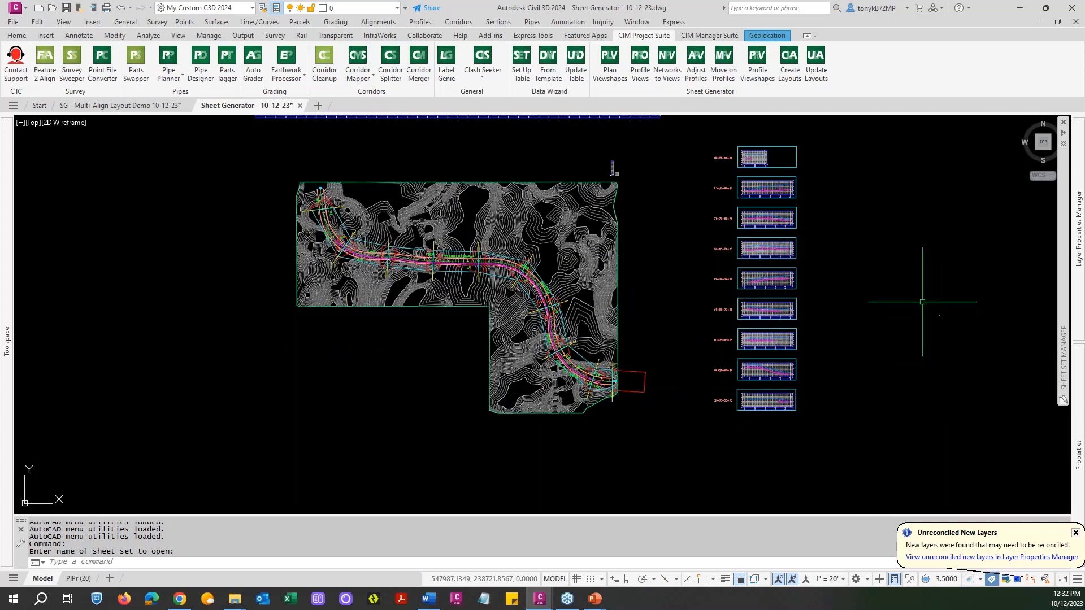
Open sheet 12 - Tiny Court - 0+00 - 3+00 from the sheet set to review its layout, and close its drawing.
key(Escape)
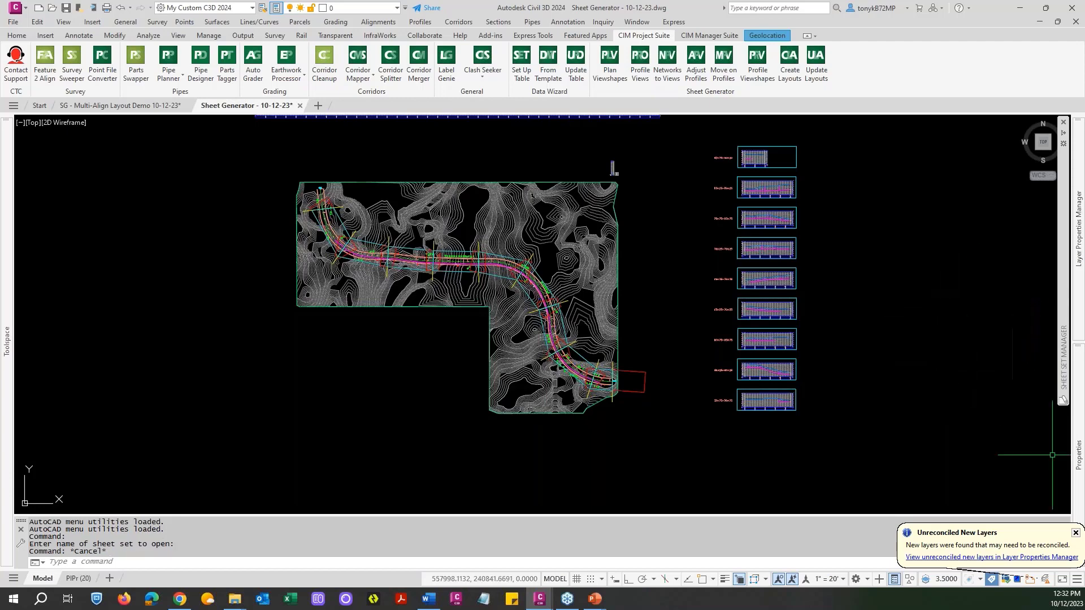
click(1075, 535)
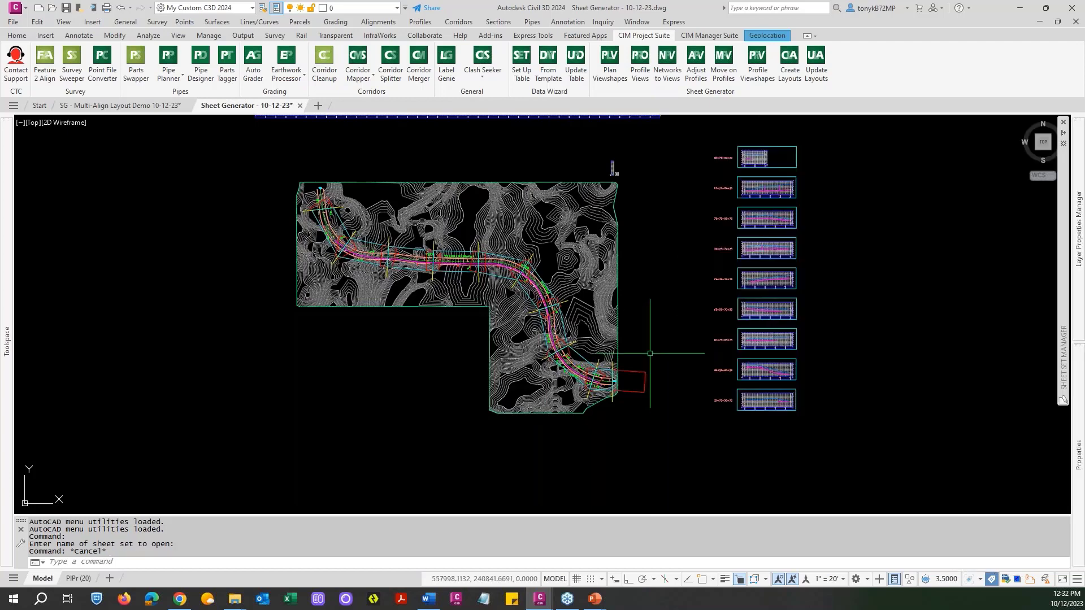
mouse_move(1063, 281)
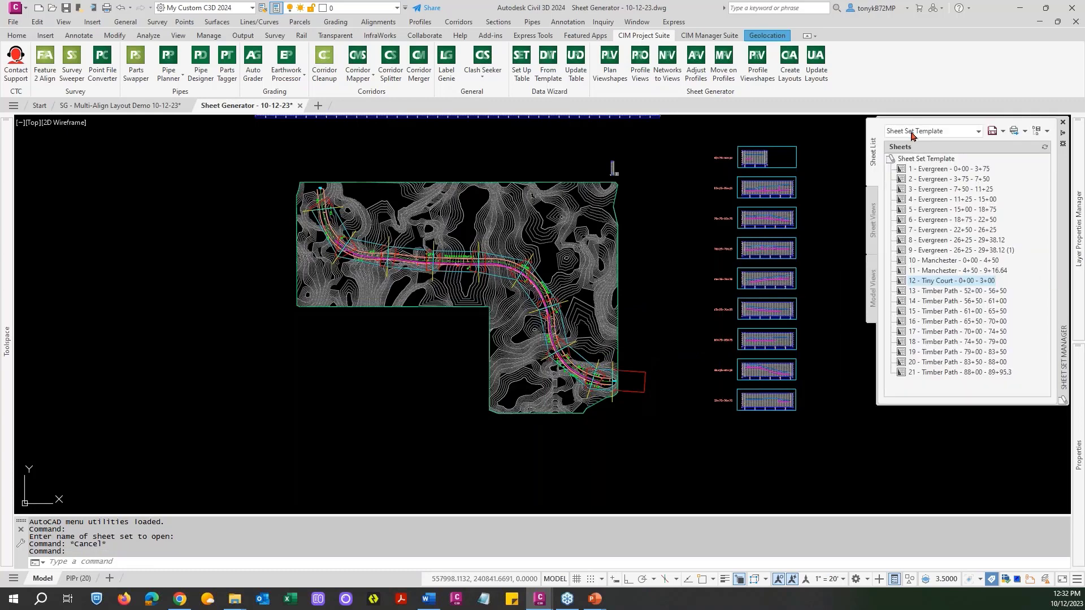
click(930, 284)
double_click(930, 285)
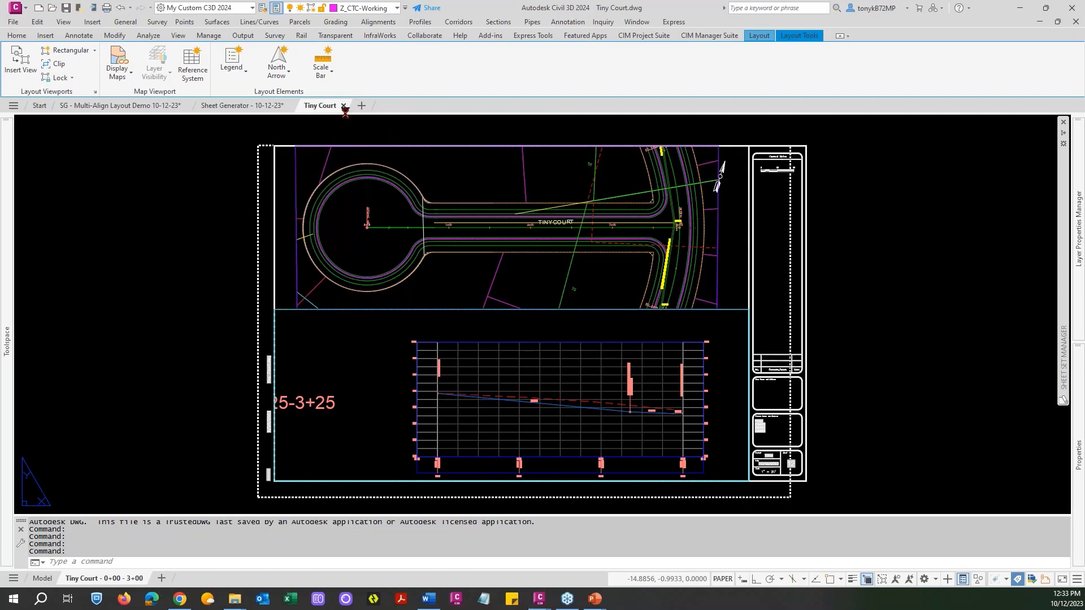
click(343, 106)
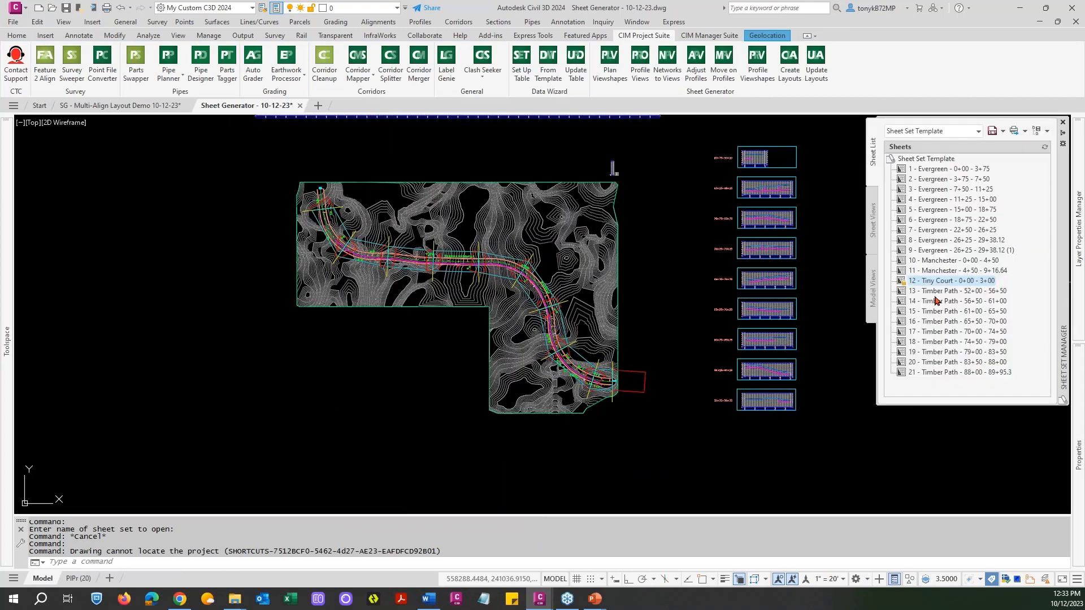
Open sheet 13 - Timber Path - 52+00 - 56+50 from the sheet set and switch its drawing to model space.
double_click(931, 291)
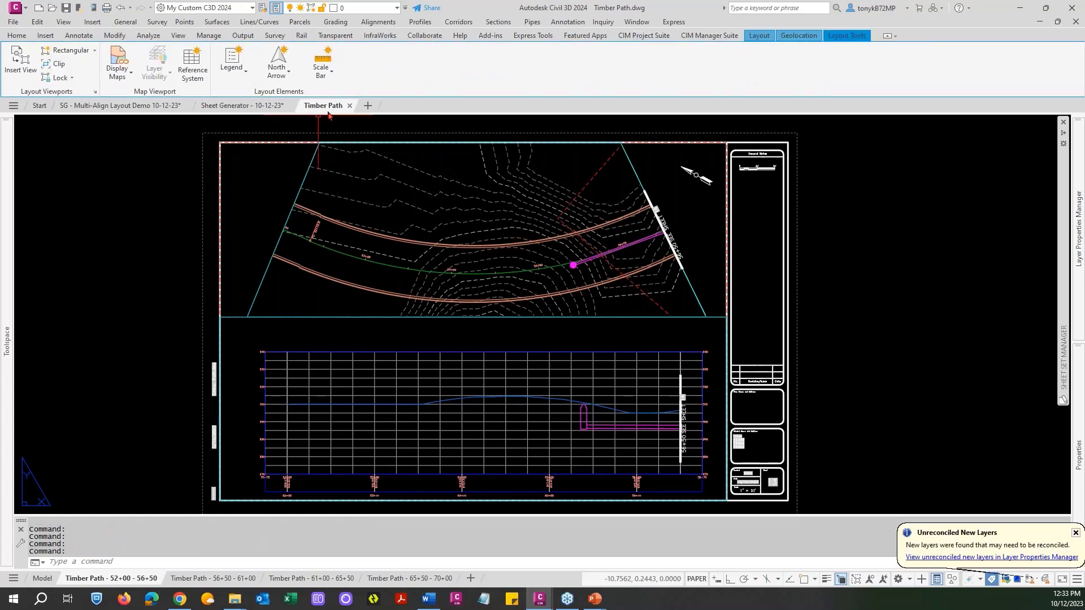
mouse_move(330, 112)
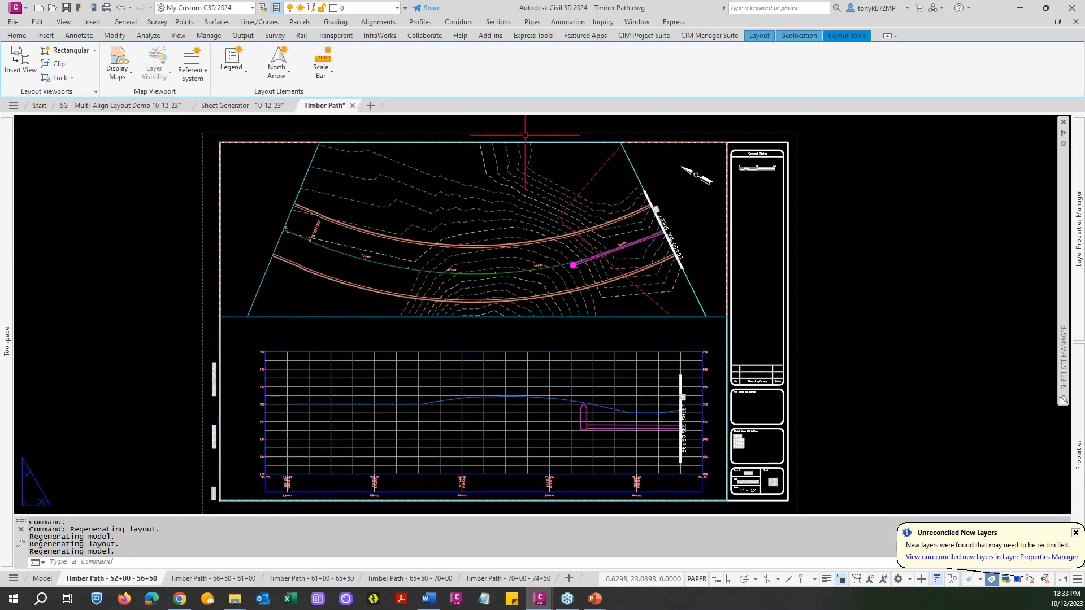
click(42, 578)
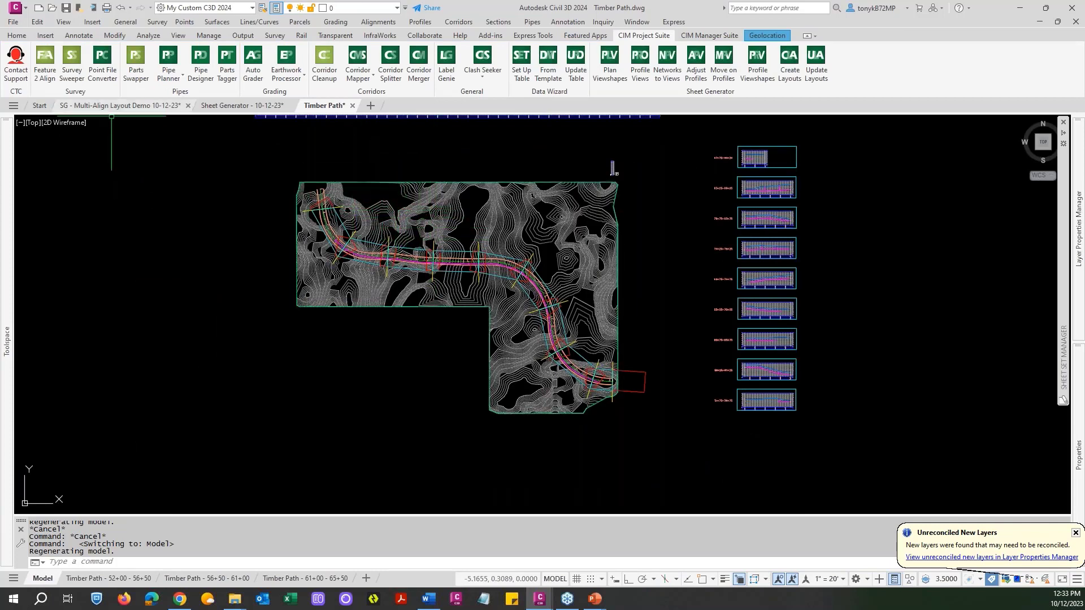
Review the SG - Multi-Align Layout Demo 10-12-23 and Sheet Generator - 10-12-23 drawings, and return to the Timber Path drawing.
mouse_move(113, 105)
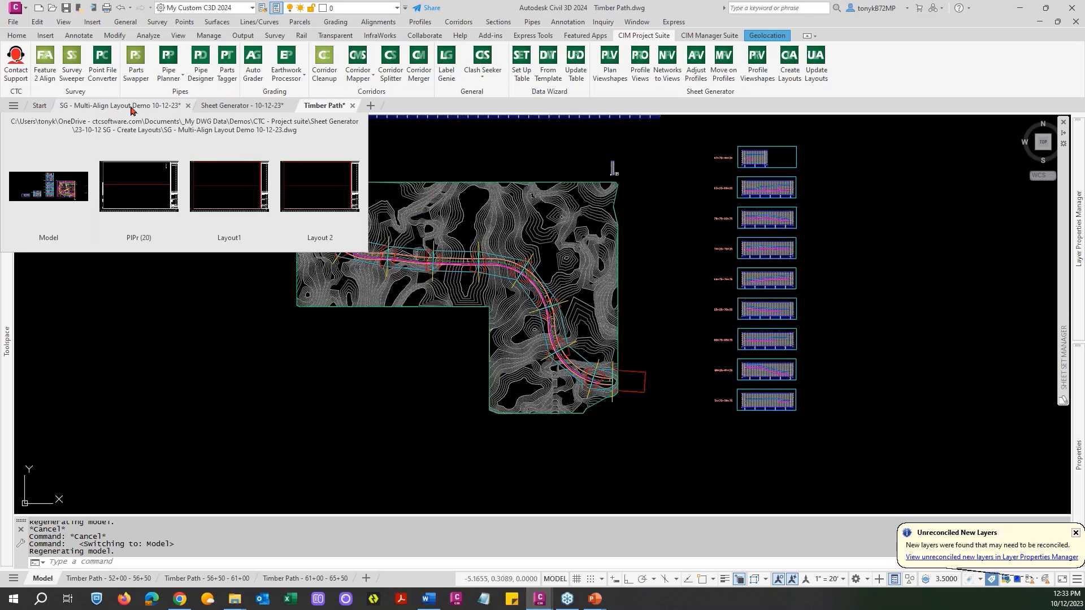
click(131, 108)
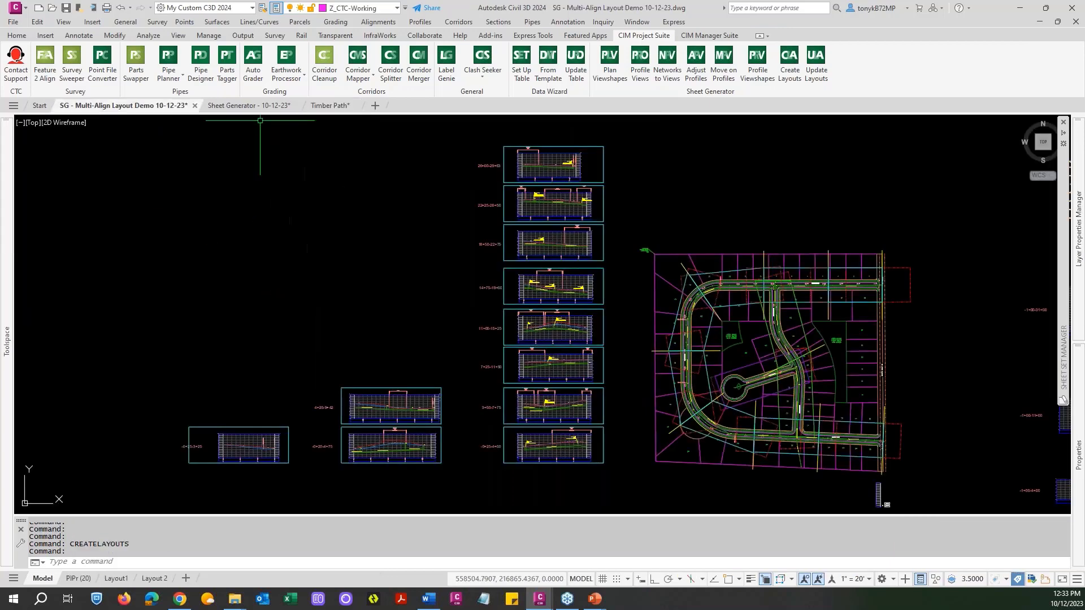
click(245, 108)
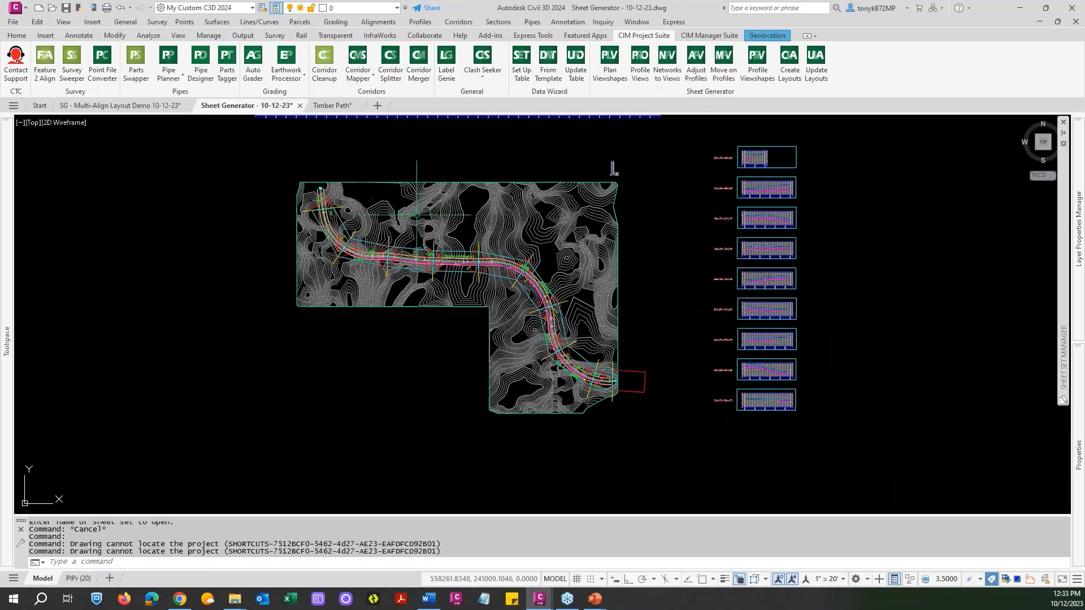
click(334, 106)
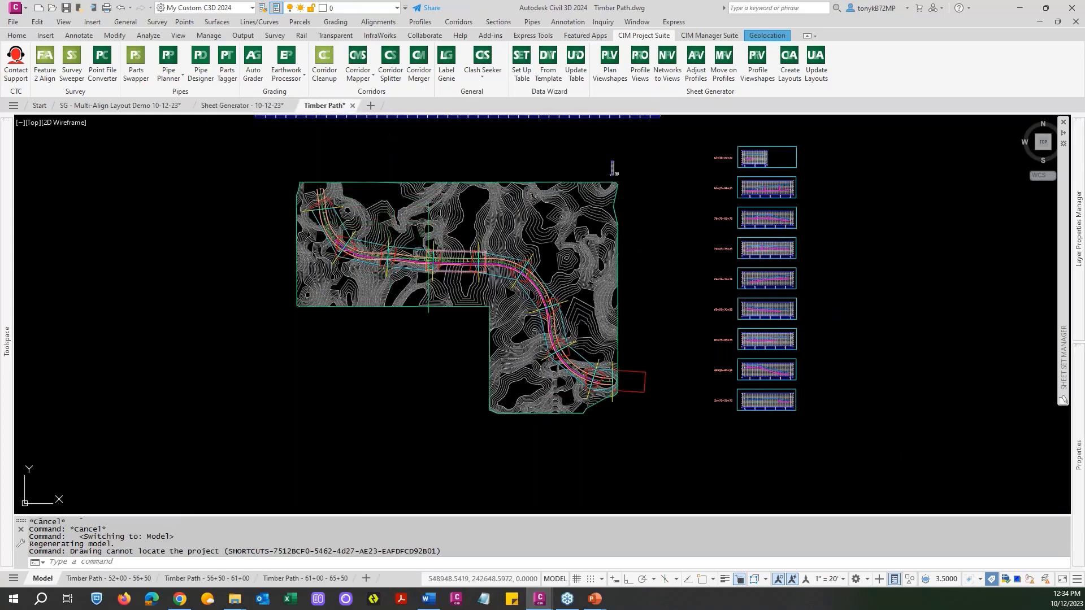
Examine the station labels along the Timber Path alignment where the magenta pipe run begins and ends.
scroll(328, 235, up, 2)
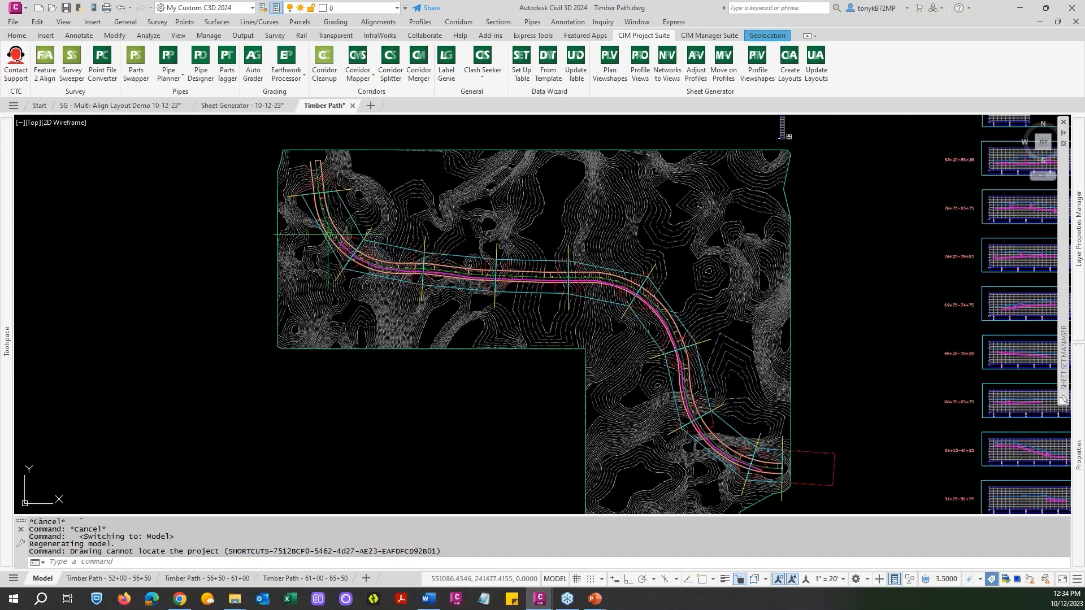
mouse_move(391, 208)
middle_down()
mouse_move(364, 255)
mouse_move(380, 210)
middle_up()
scroll(332, 232, up, 6)
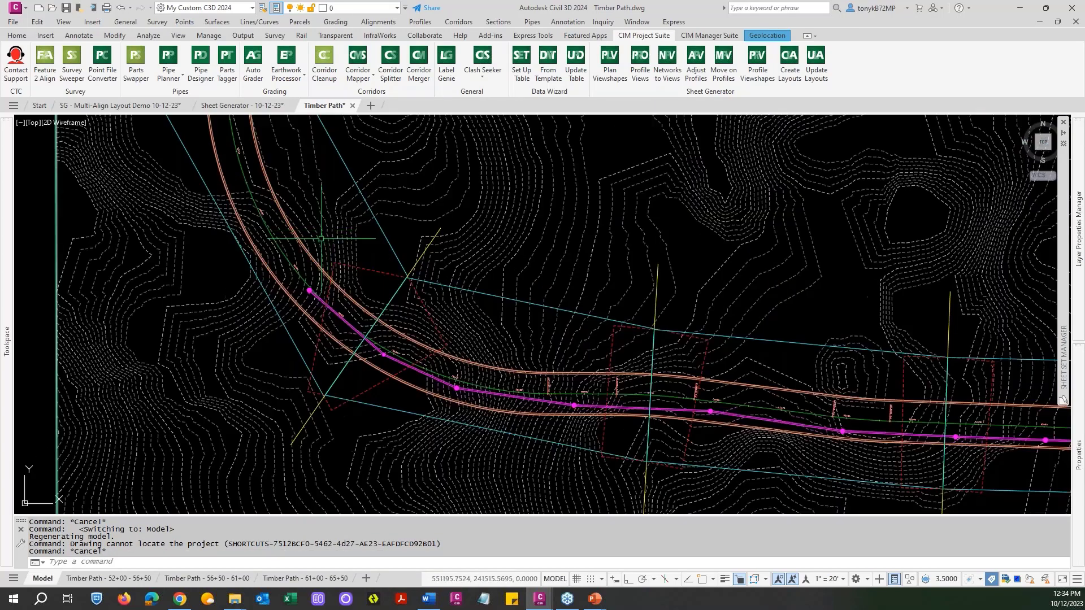
scroll(290, 271, up, 6)
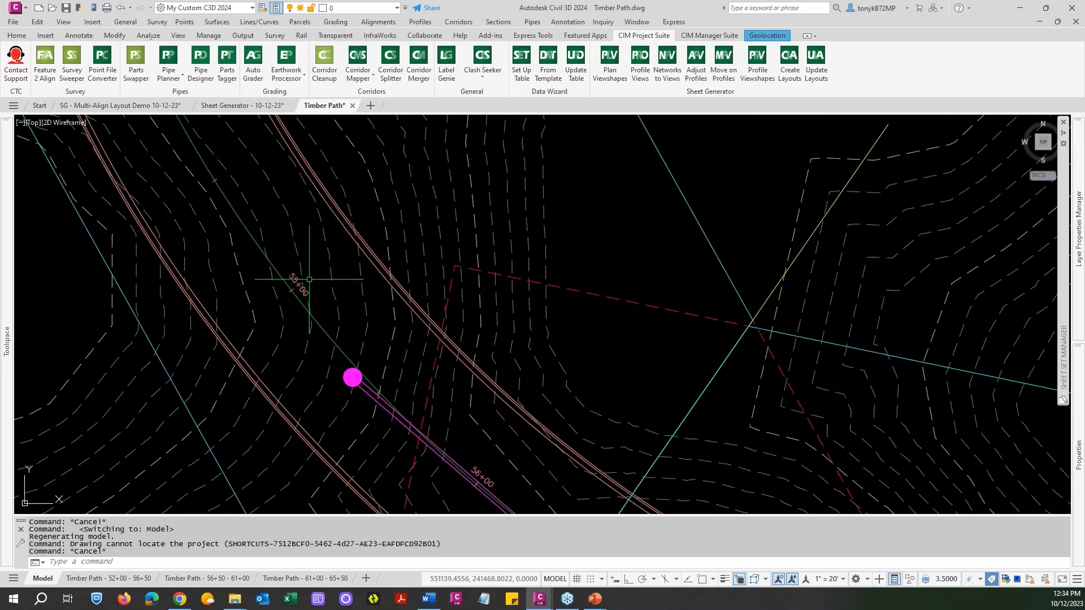
scroll(307, 281, down, 5)
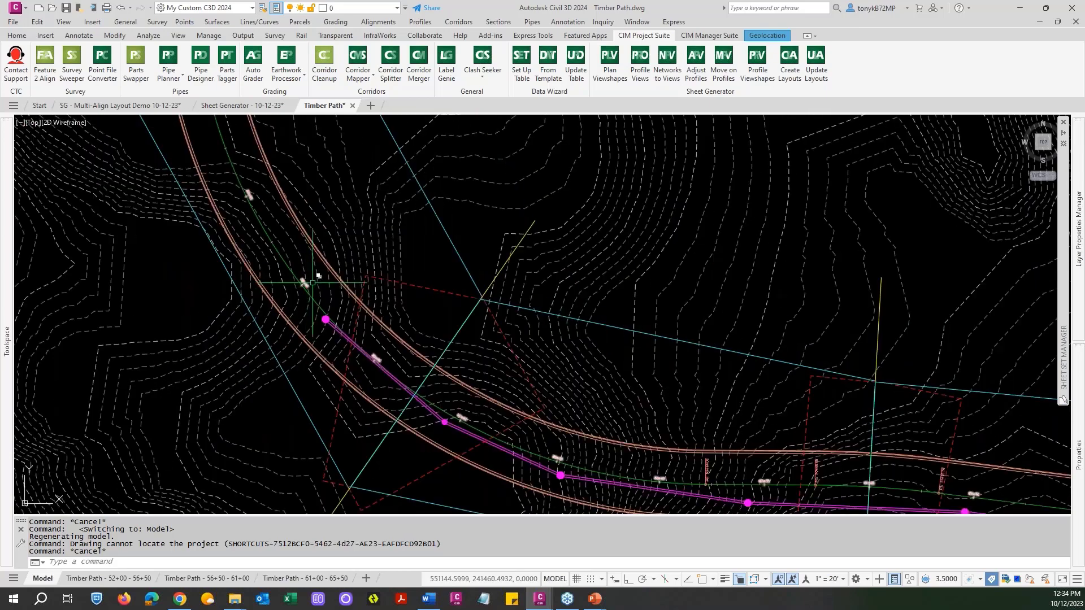
scroll(308, 280, down, 2)
scroll(310, 276, down, 5)
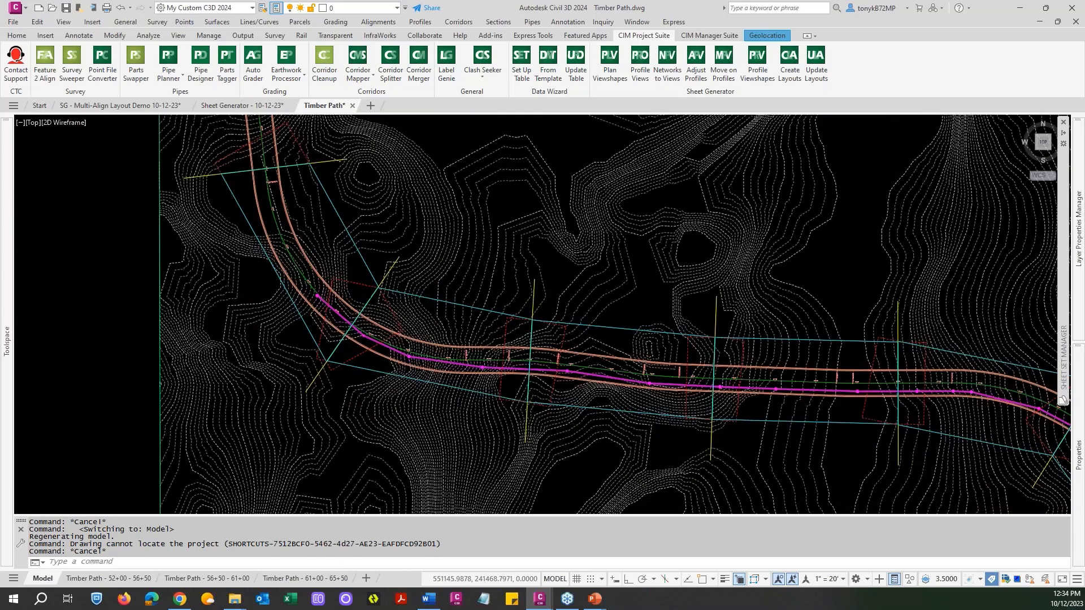
middle_drag(663, 338, 317, 251)
scroll(298, 281, up, 6)
scroll(298, 281, down, 8)
scroll(529, 346, down, 1)
middle_drag(529, 347, 429, 197)
scroll(545, 342, up, 5)
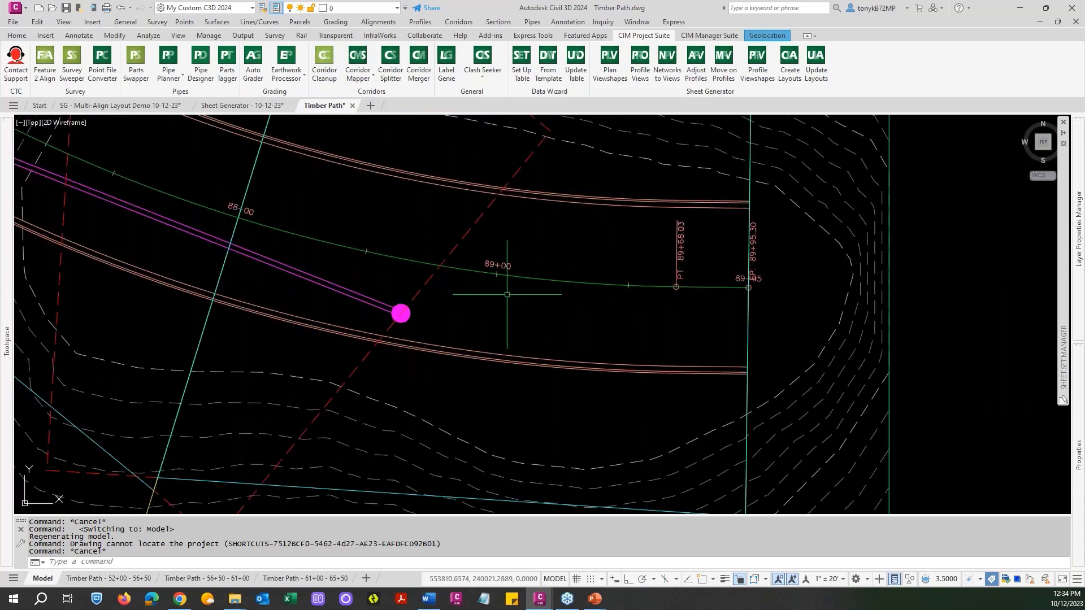
scroll(496, 292, down, 7)
mouse_move(511, 277)
middle_down()
mouse_move(516, 263)
mouse_move(650, 385)
middle_up()
key(Escape)
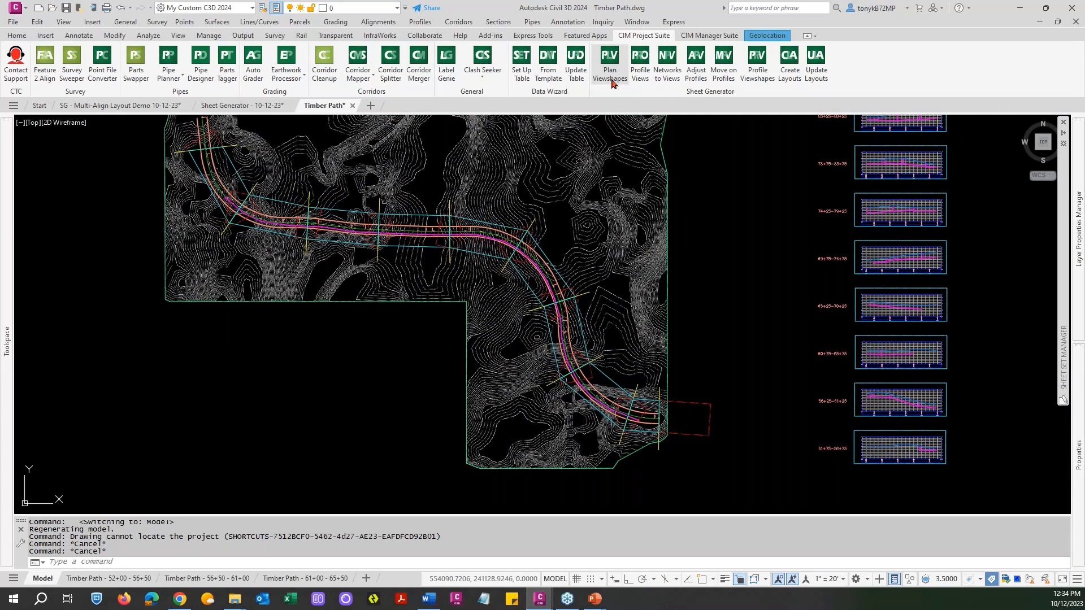
Start Plan Viewshapes for the Timber Path alignment with start station 55+00 and end station 89+00.
click(603, 72)
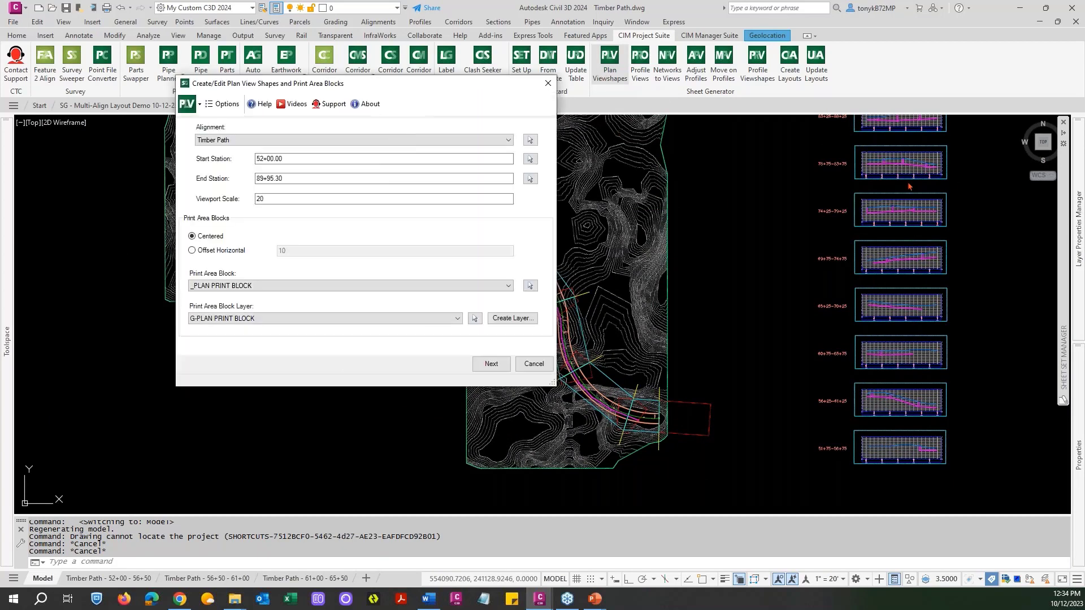
drag(300, 160, 213, 162)
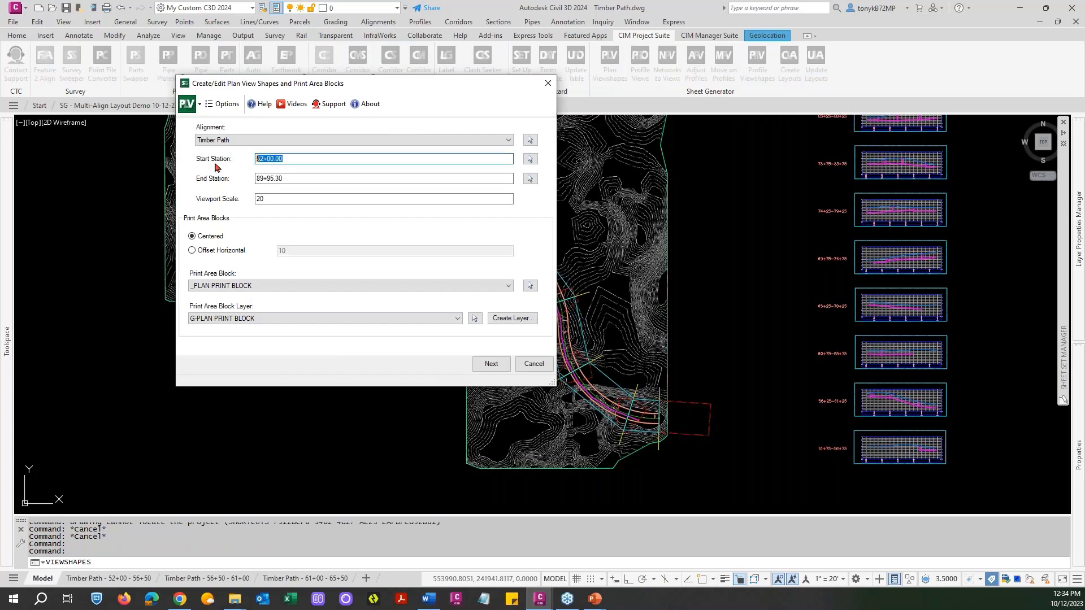
text(55)
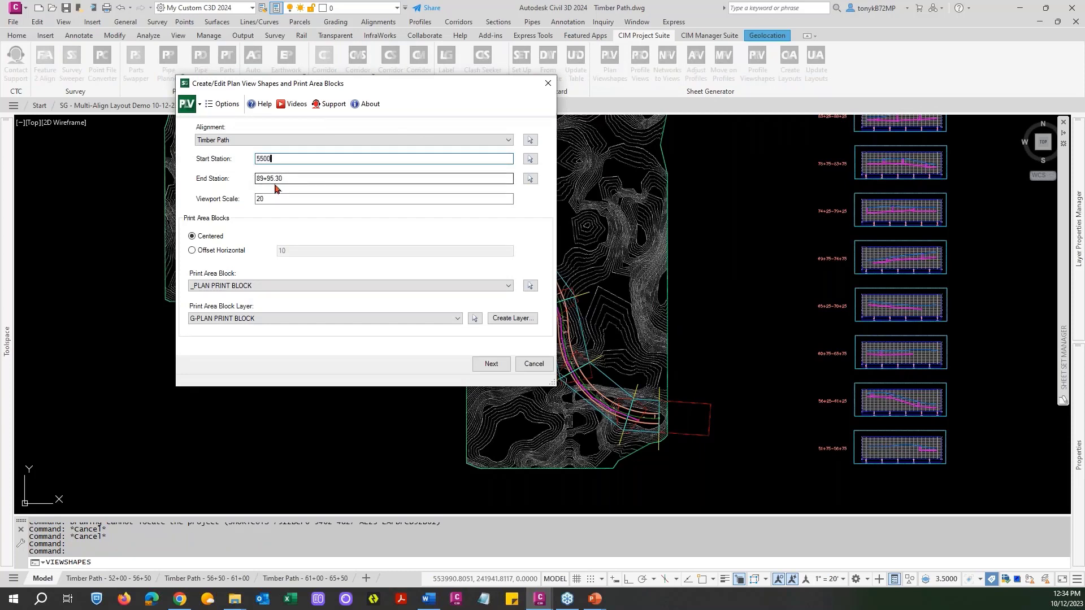
drag(286, 179, 223, 179)
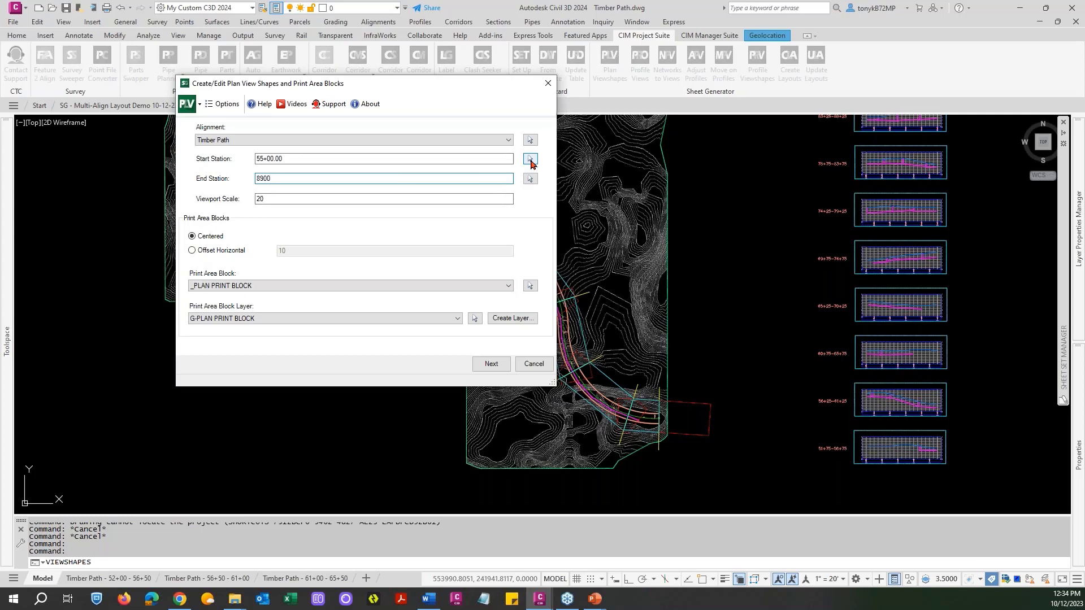
click(530, 160)
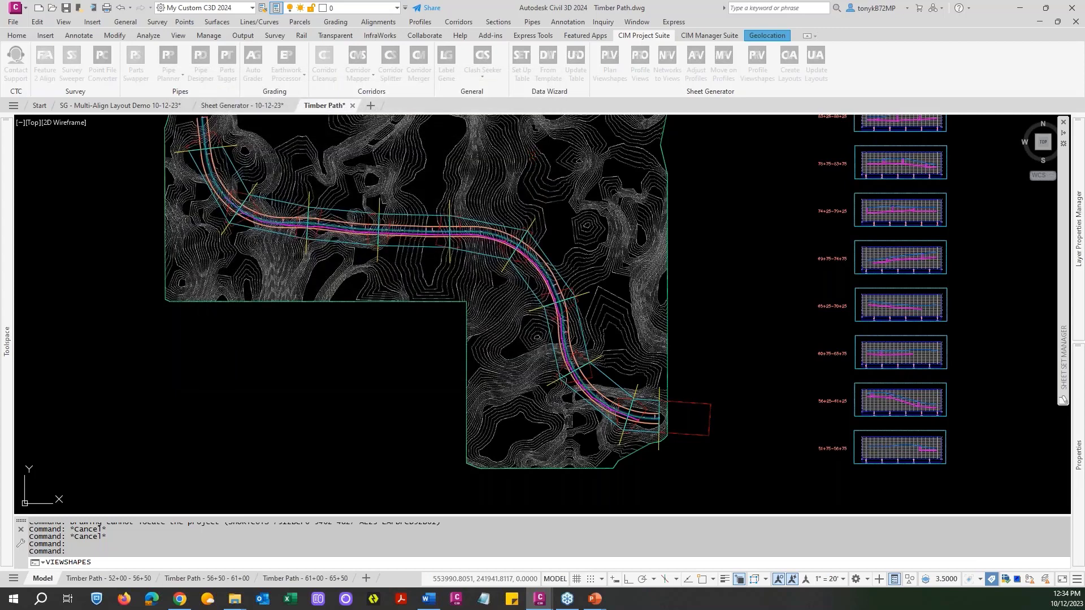
scroll(610, 401, up, 6)
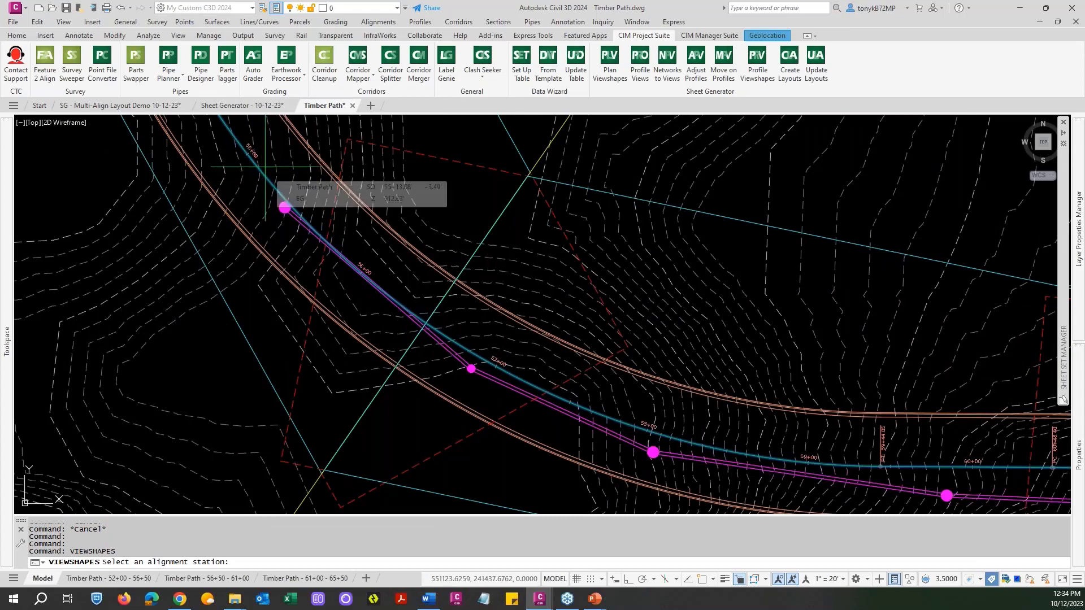
scroll(666, 390, down, 10)
scroll(262, 172, down, 2)
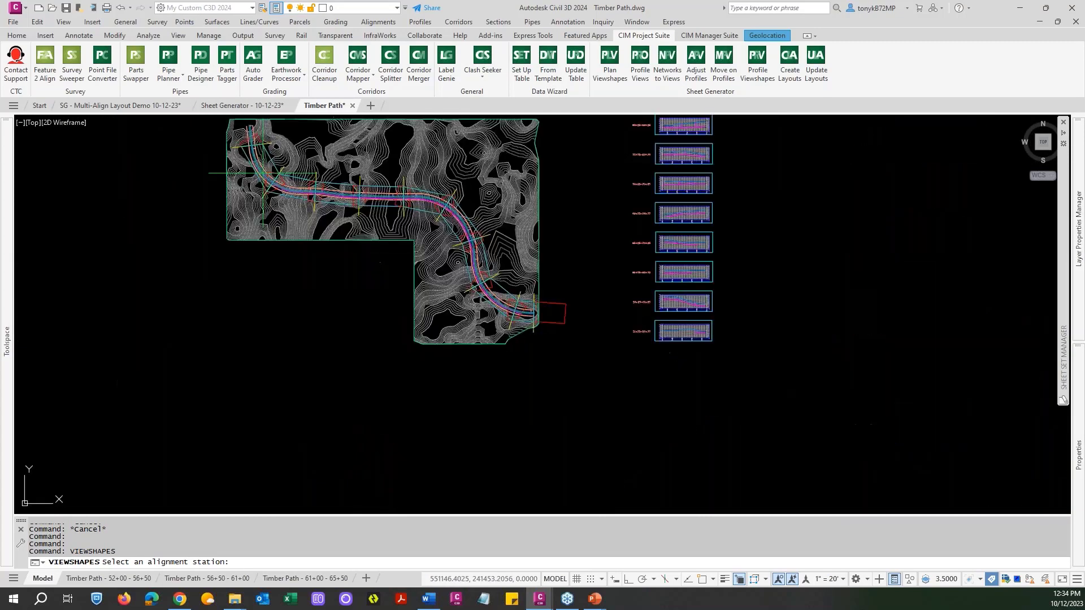
click(263, 173)
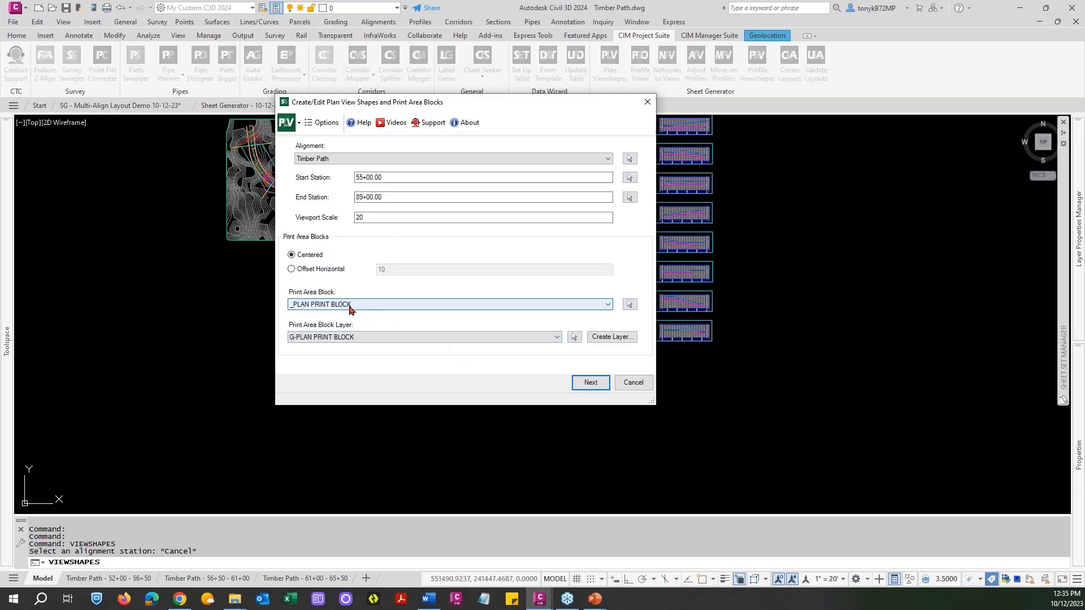
Generate the plan viewshapes with matchlines 450 apart, stations rounded to the nearest 25, clipping at the matchline and drafting guides inserted.
click(589, 383)
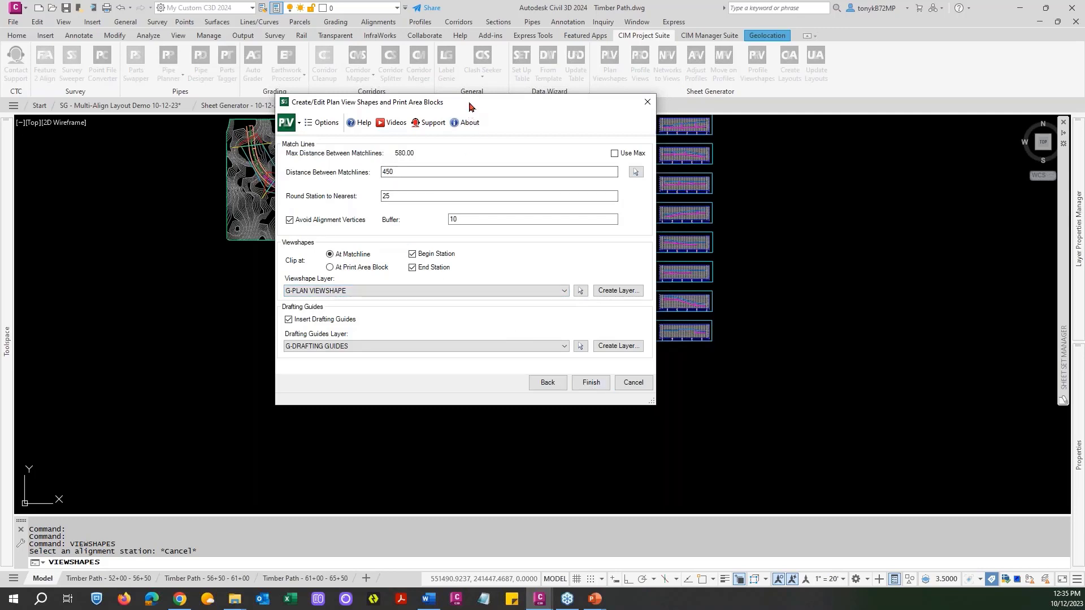
mouse_move(472, 104)
mouse_down()
mouse_move(686, 237)
mouse_move(456, 162)
mouse_move(369, 155)
mouse_move(384, 161)
mouse_move(282, 186)
mouse_move(279, 202)
mouse_move(418, 150)
mouse_move(407, 148)
mouse_up()
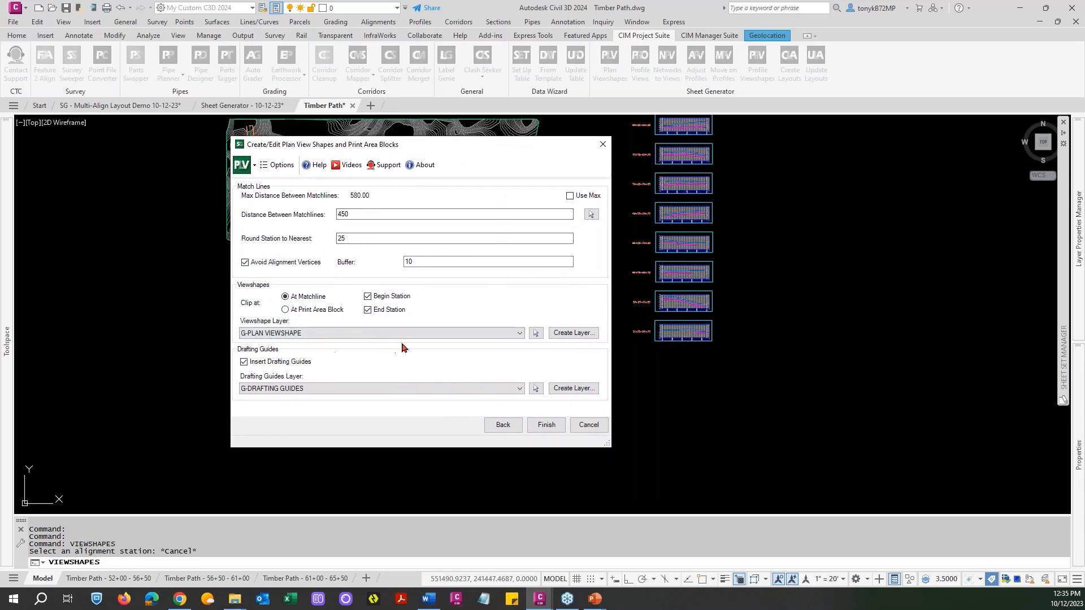
click(544, 425)
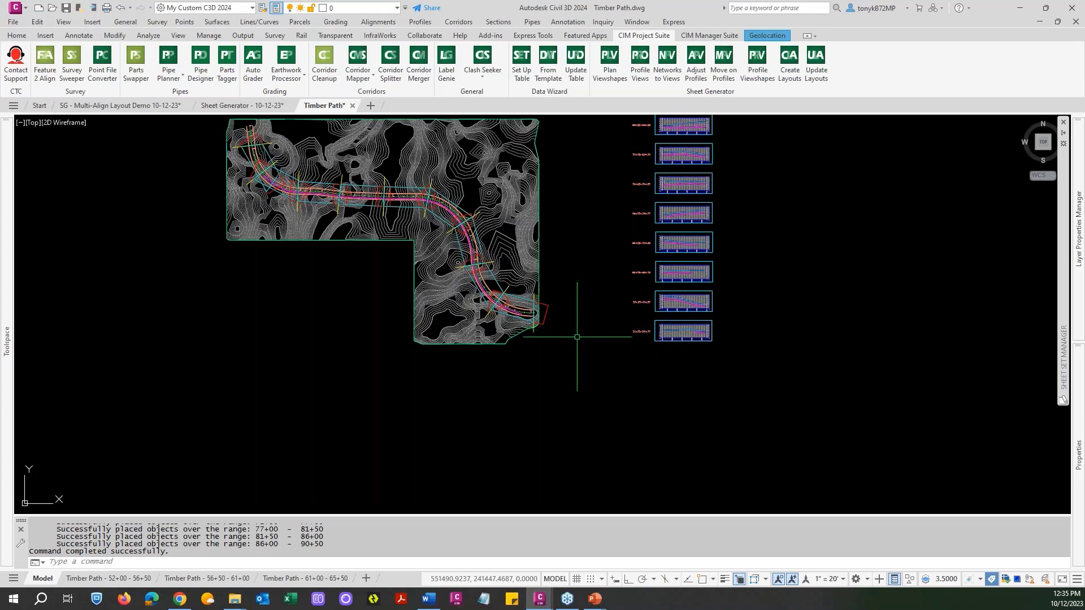
Examine how the new plan viewshapes and matchlines overlap the original viewshape near station 55+00 on Timber Path.
scroll(282, 196, up, 4)
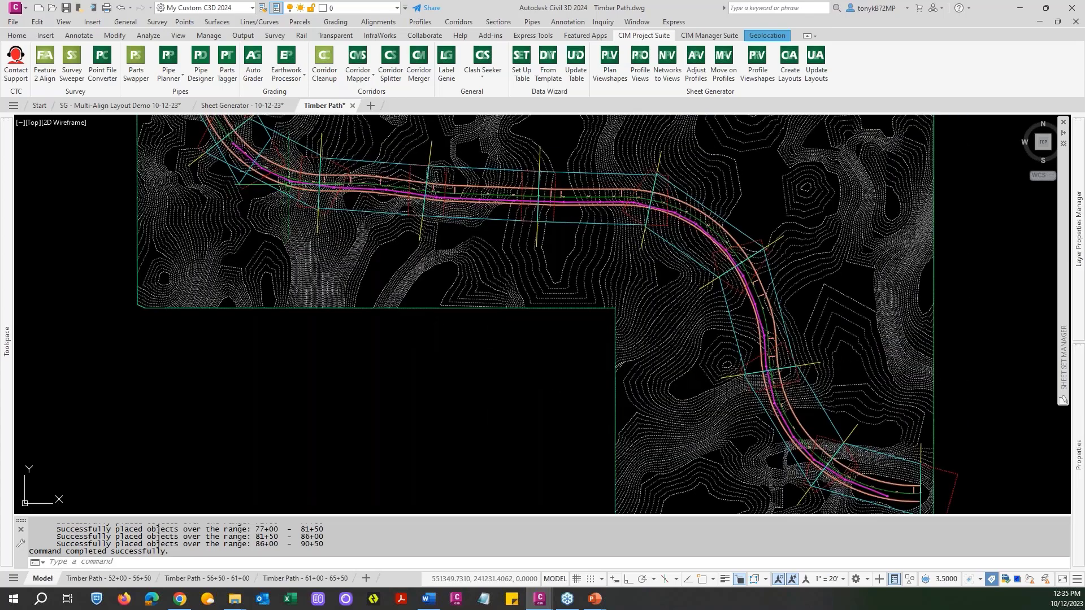
middle_drag(300, 207, 400, 348)
scroll(401, 348, up, 5)
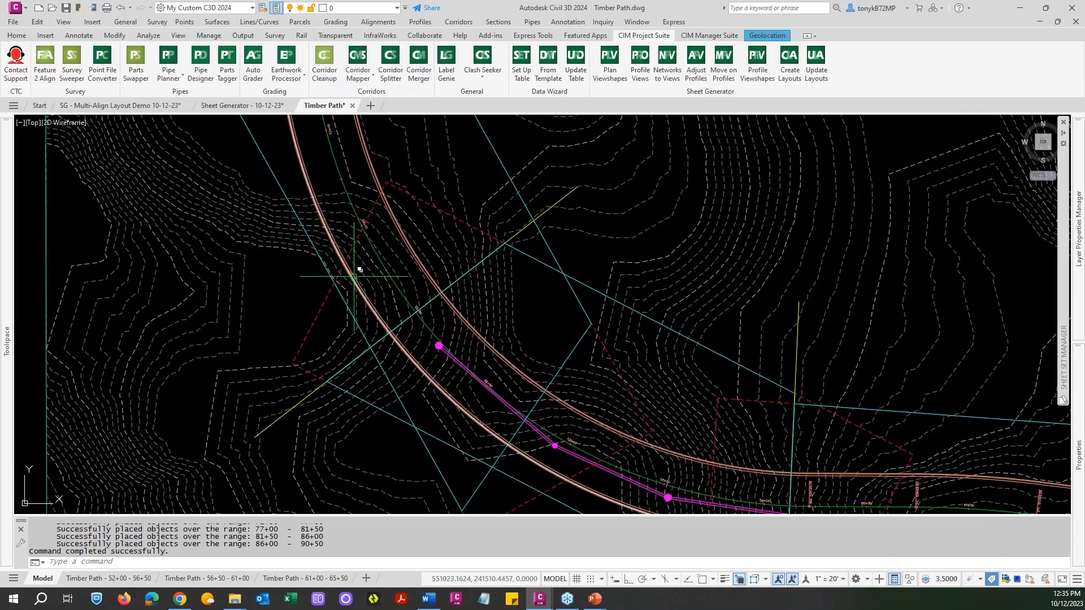
scroll(363, 273, down, 3)
scroll(363, 273, up, 4)
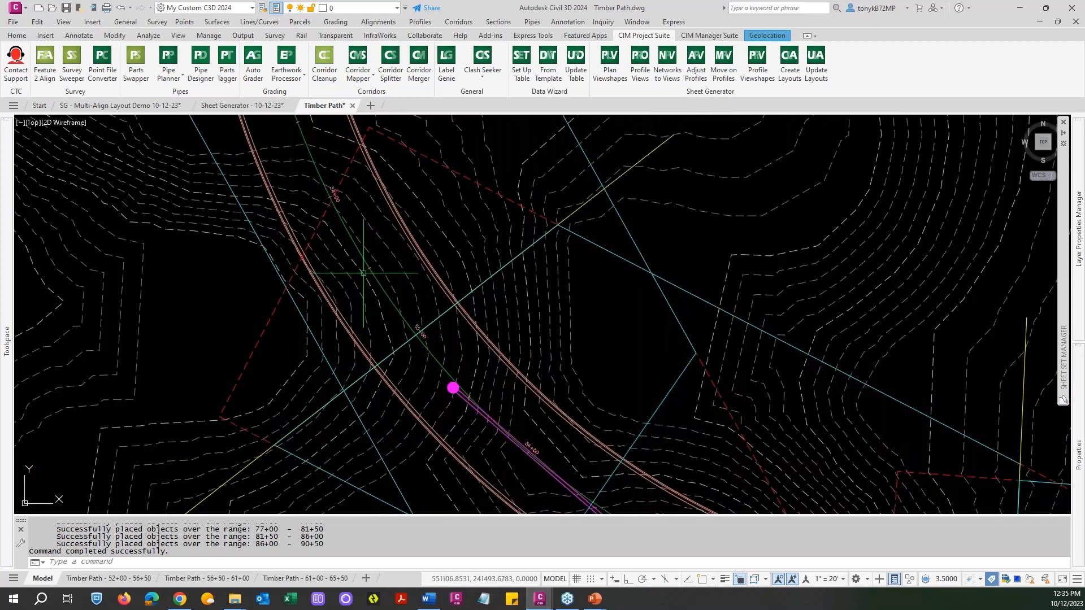
scroll(363, 273, down, 6)
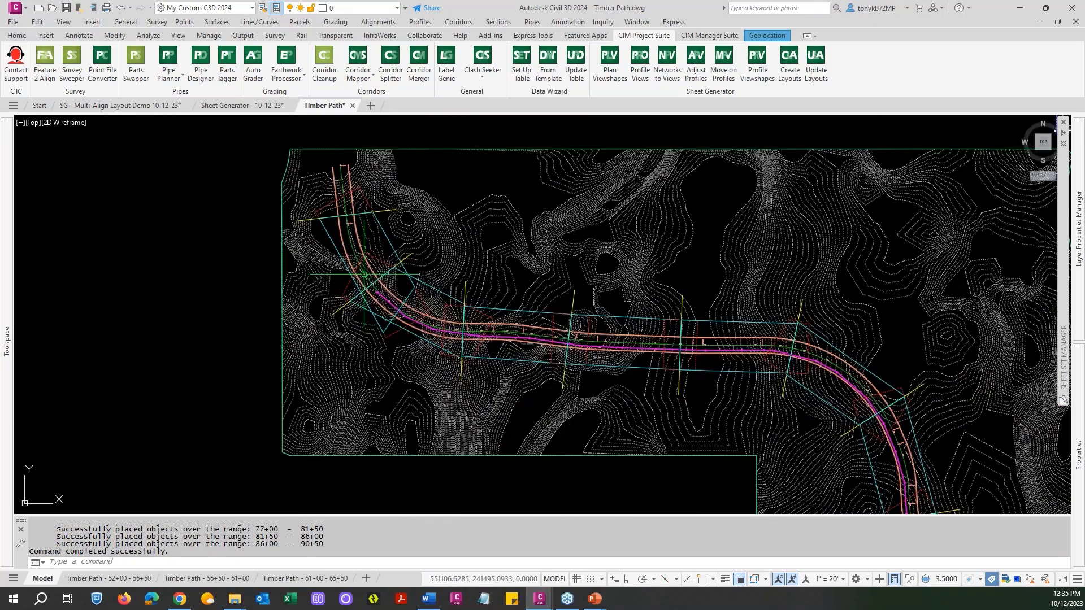
scroll(363, 274, down, 2)
key(Escape)
key(Escape)
scroll(374, 231, up, 6)
key(Escape)
key(Escape)
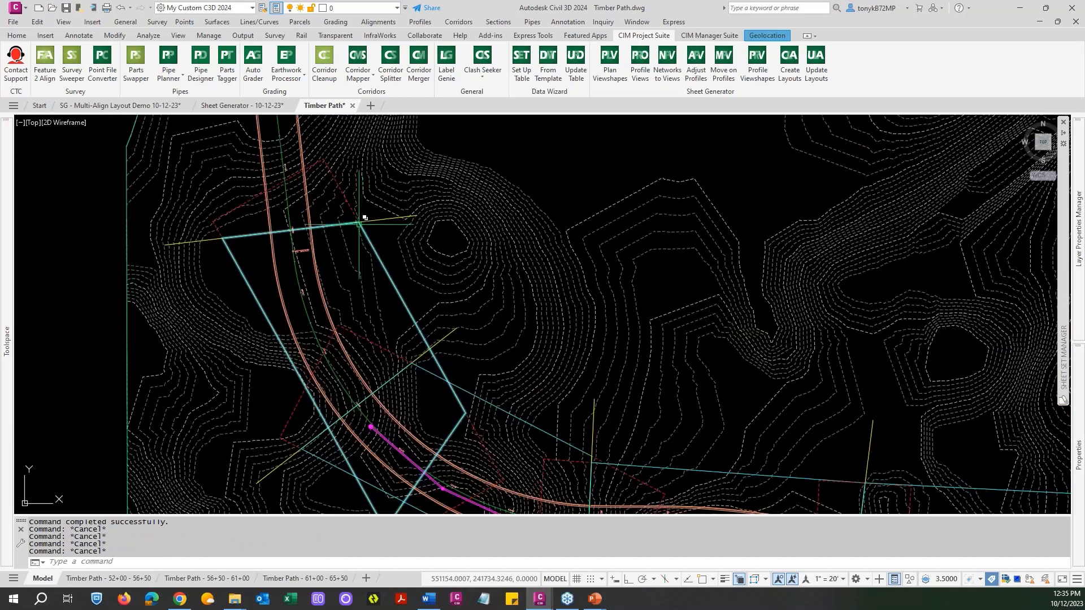
text(e)
key(Return)
click(378, 219)
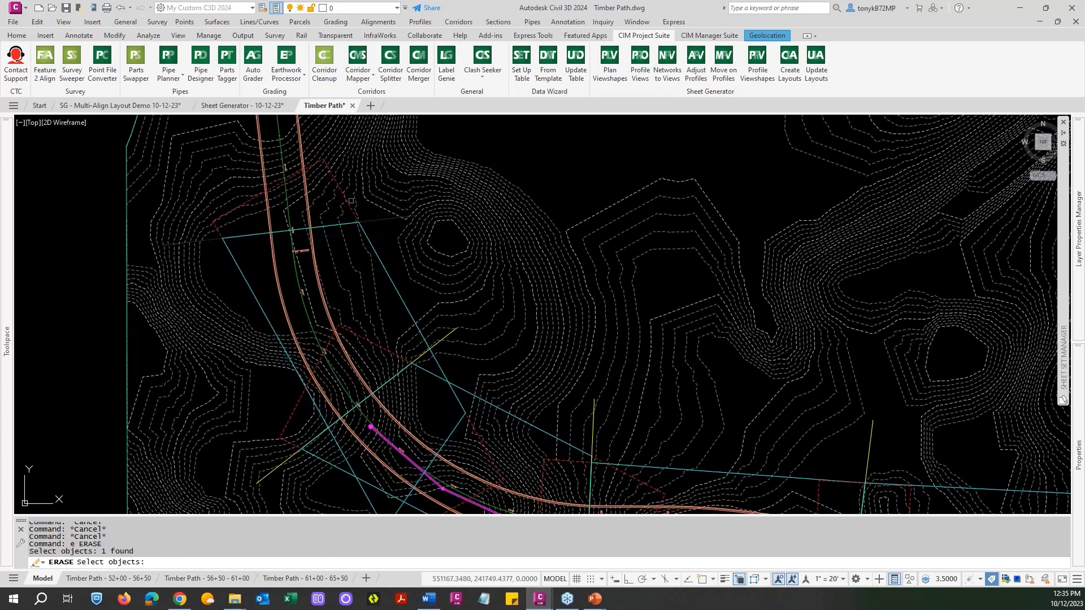
click(349, 226)
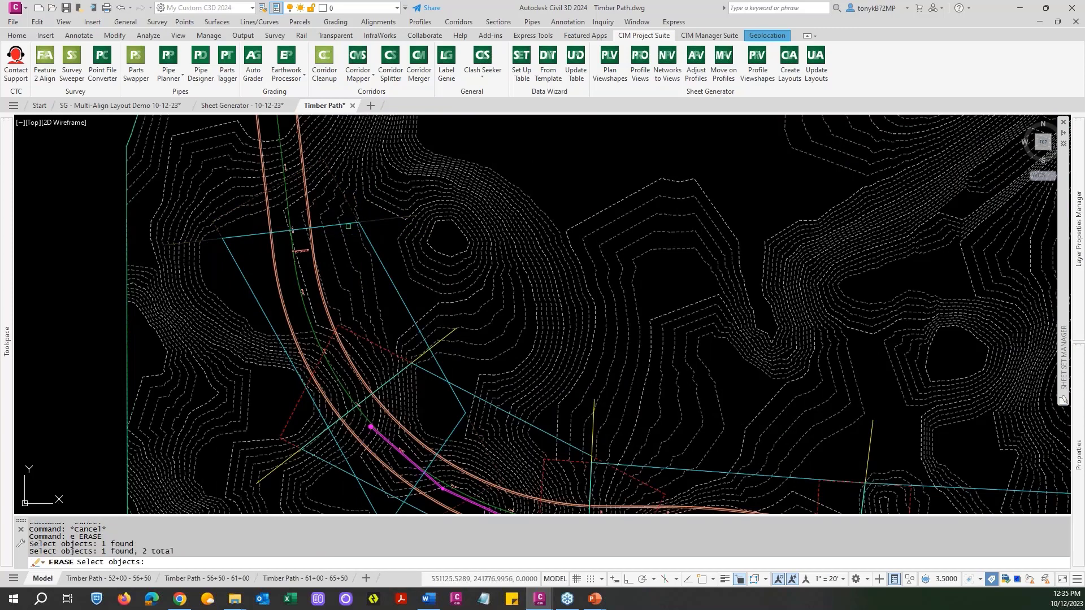
click(354, 217)
click(363, 248)
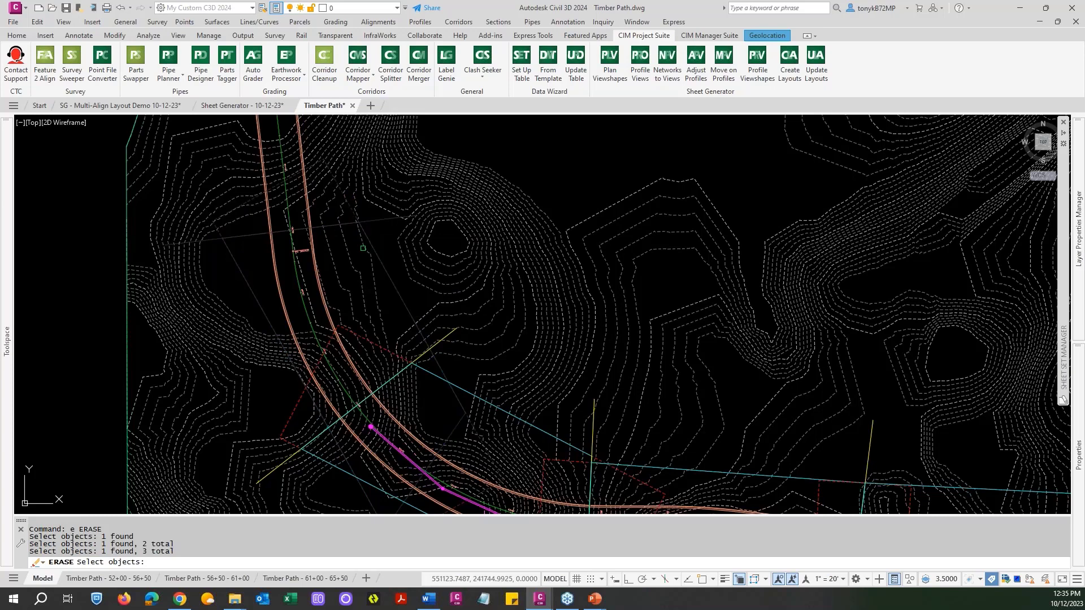
key(Escape)
key(Escape)
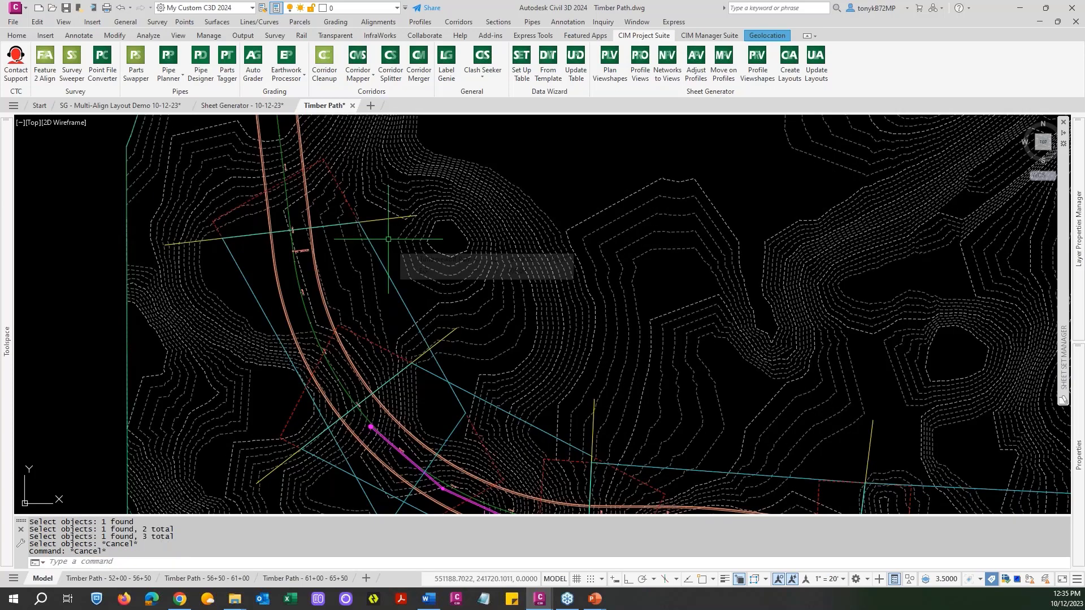
Erase the original first plan viewshape at the start of Timber Path together with its drafting guide line and print area block.
key(Escape)
text(e)
key(Return)
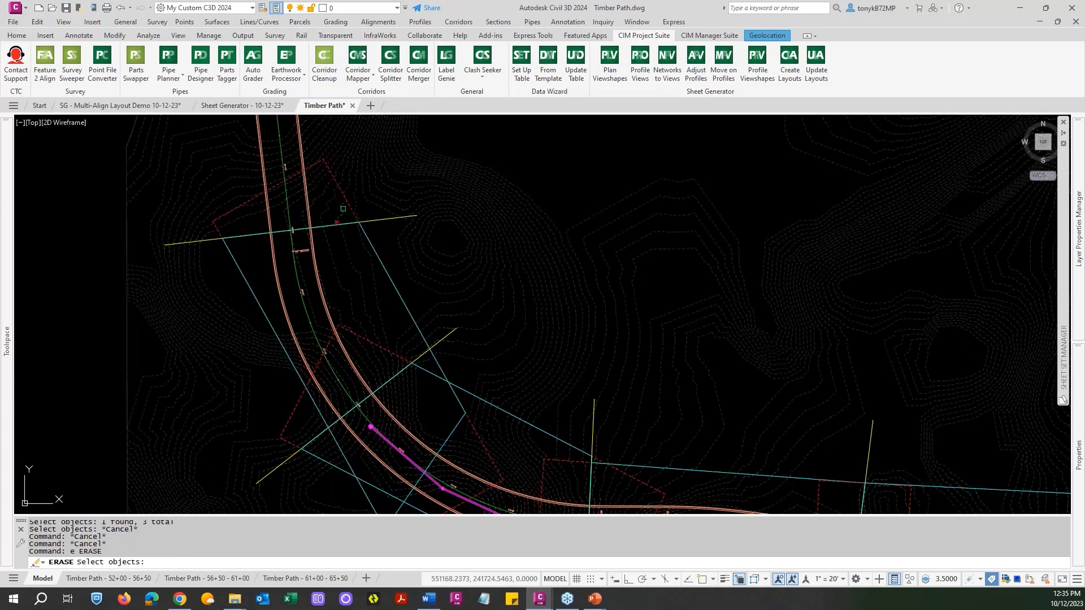
click(330, 228)
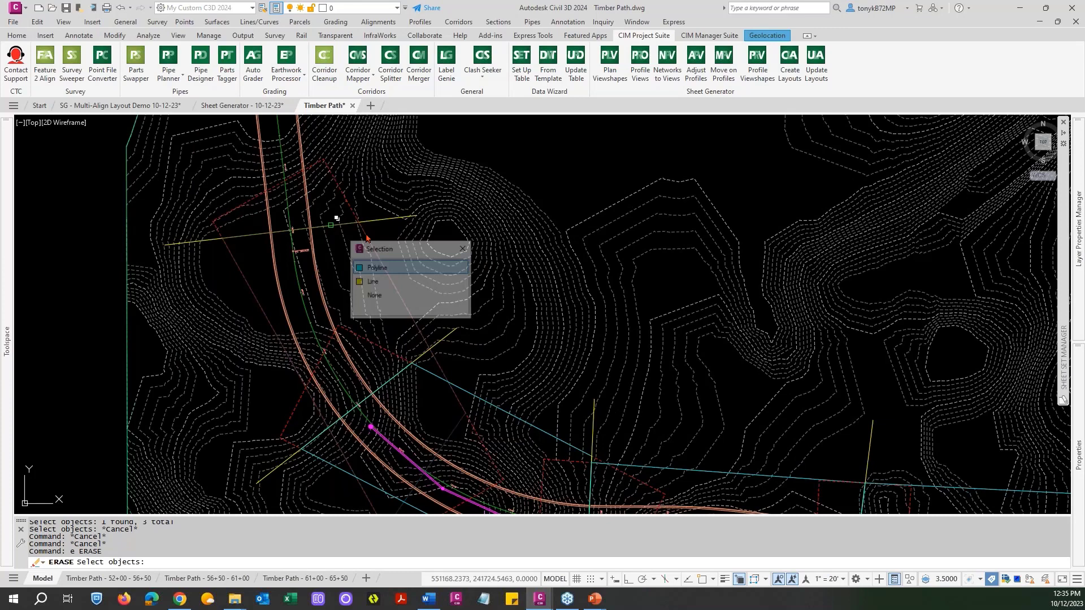
click(377, 269)
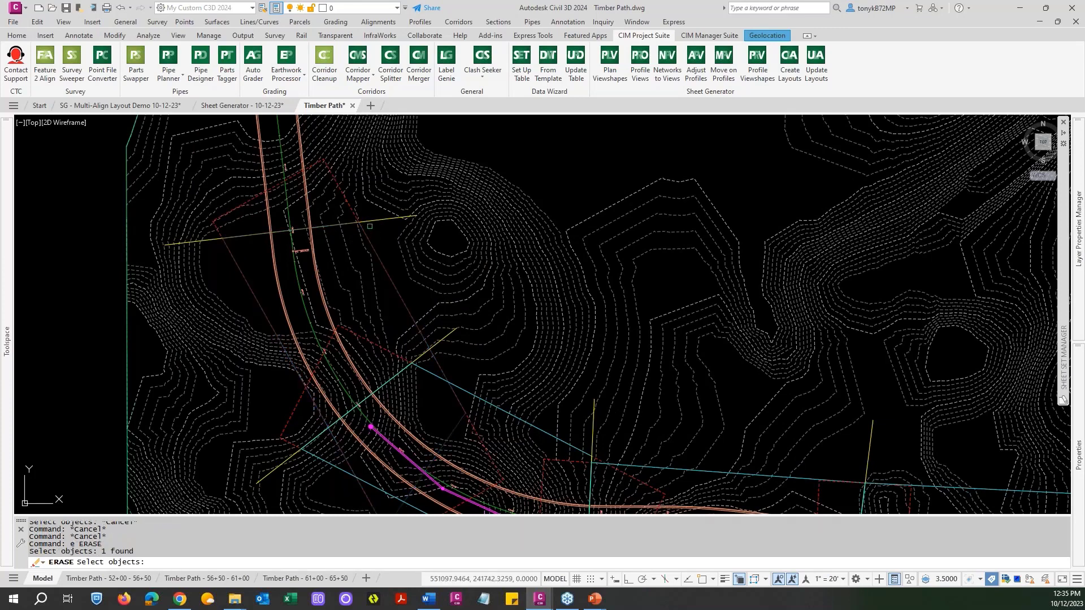
click(373, 235)
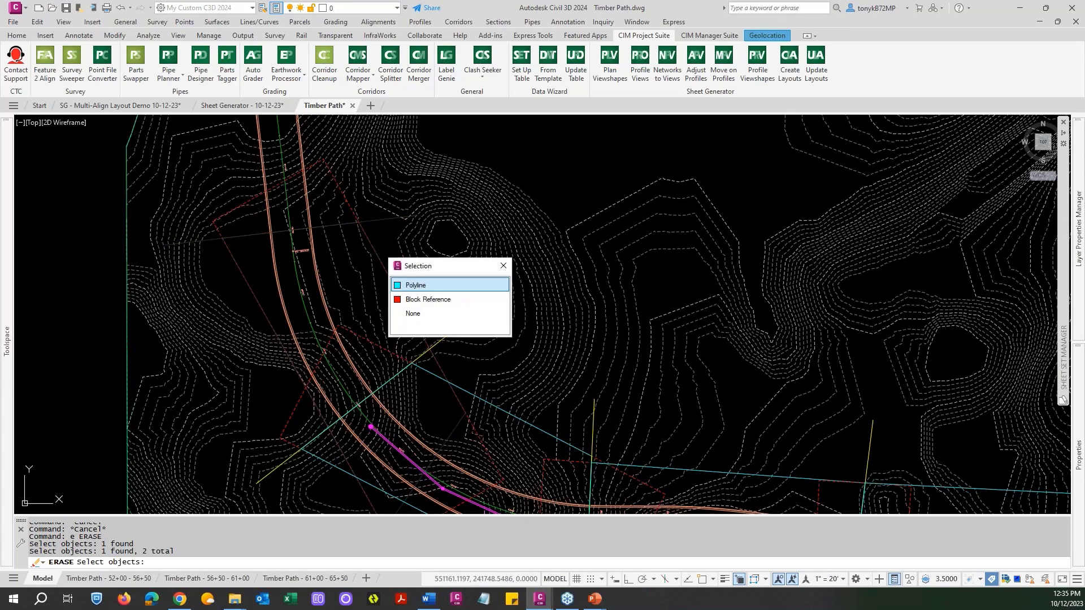
click(416, 306)
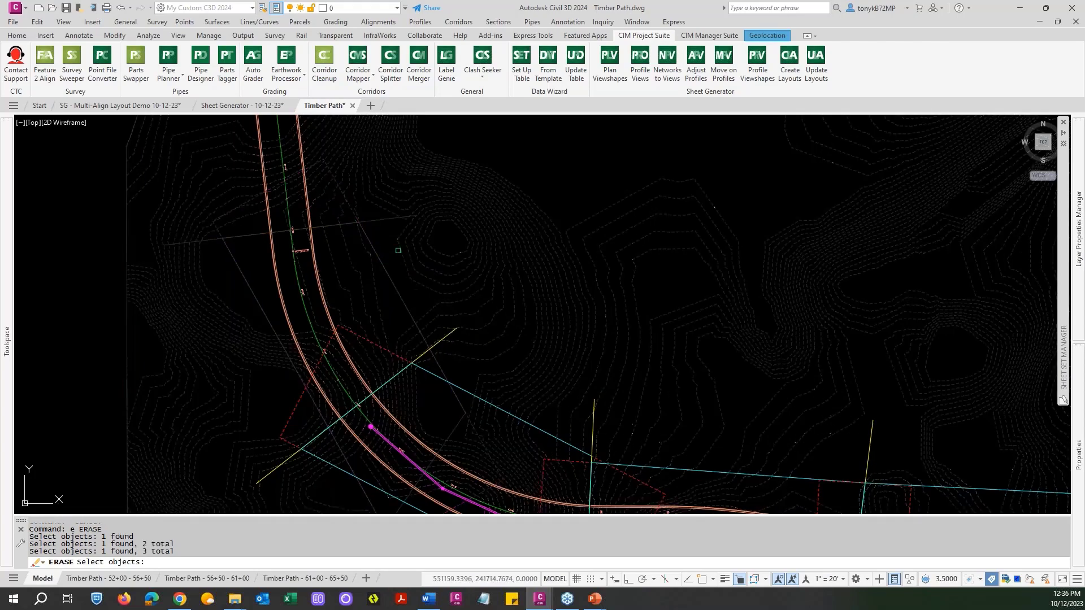
scroll(399, 278, down, 2)
key(Escape)
scroll(399, 278, down, 3)
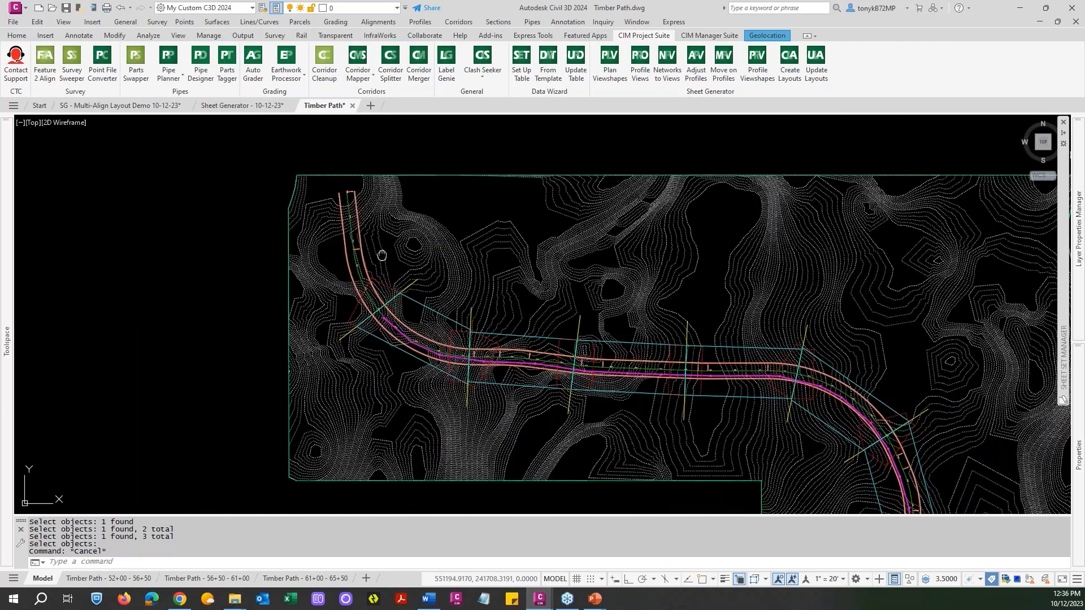
scroll(399, 278, up, 5)
key(Escape)
key(Escape)
text(e)
key(Return)
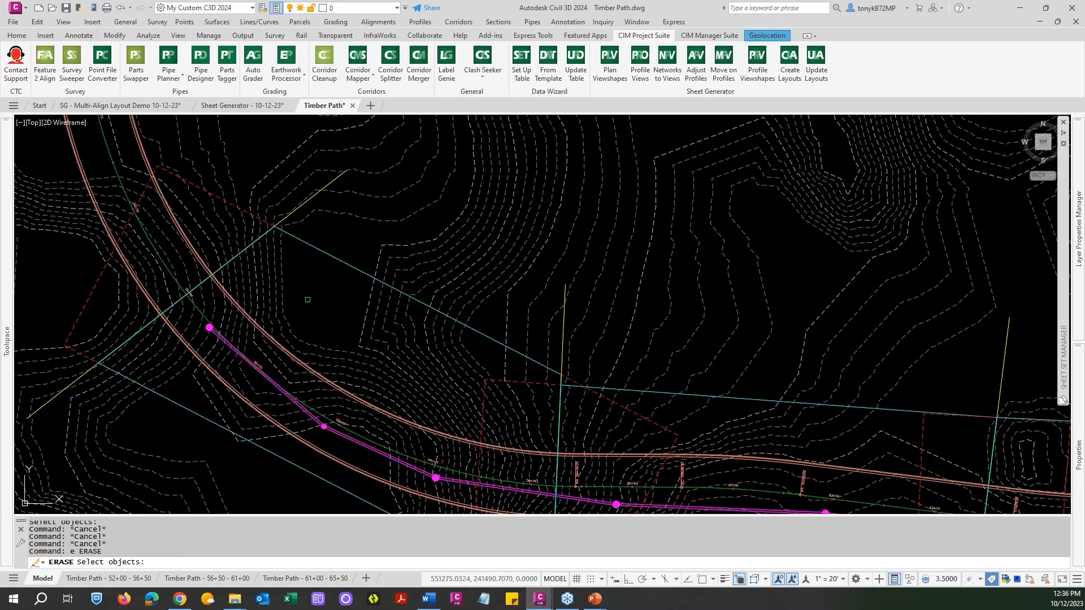
text(c)
key(Return)
click(367, 287)
click(348, 247)
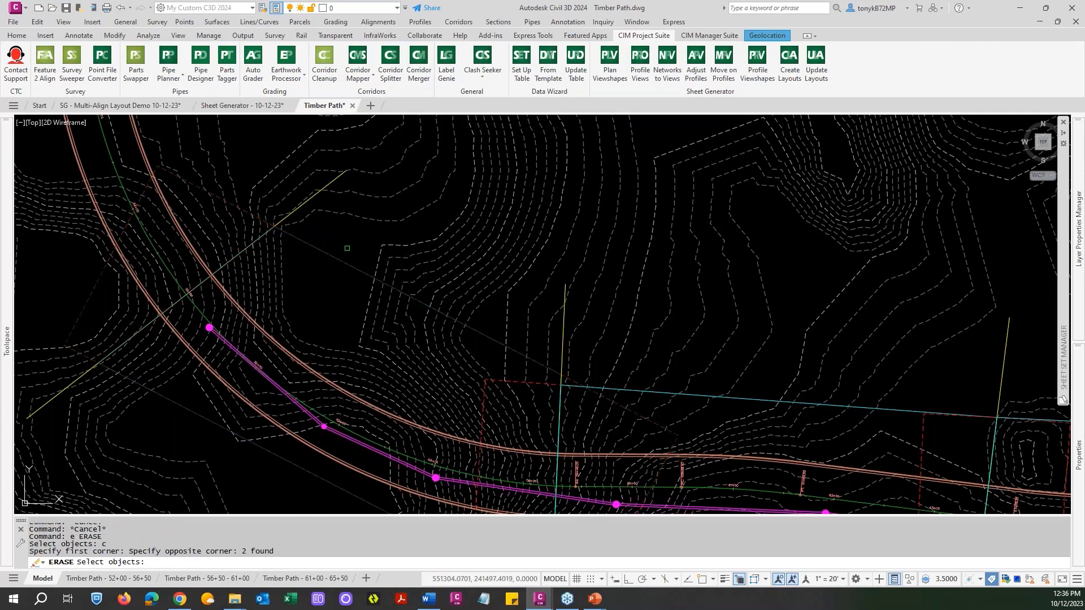
key(Escape)
Examine where the last plan viewshape and matchline fall relative to the end of the pipe run near station 89+00.
scroll(576, 260, down, 10)
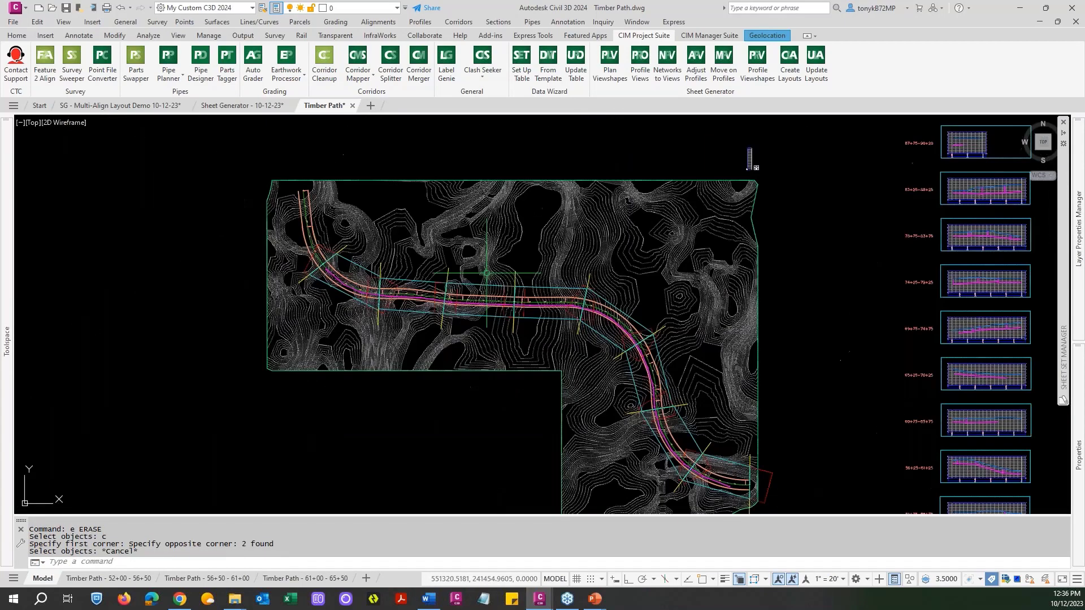
middle_drag(517, 314, 287, 191)
scroll(554, 326, up, 10)
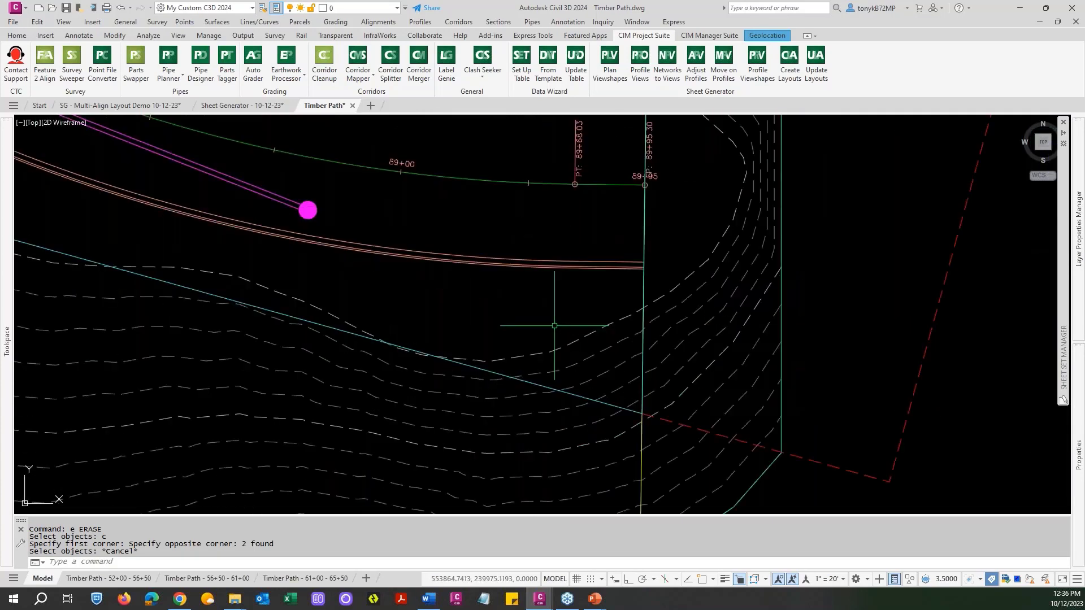
scroll(554, 325, down, 5)
mouse_move(558, 281)
middle_down()
mouse_move(532, 294)
mouse_move(598, 360)
middle_up()
scroll(470, 331, up, 6)
scroll(466, 329, down, 8)
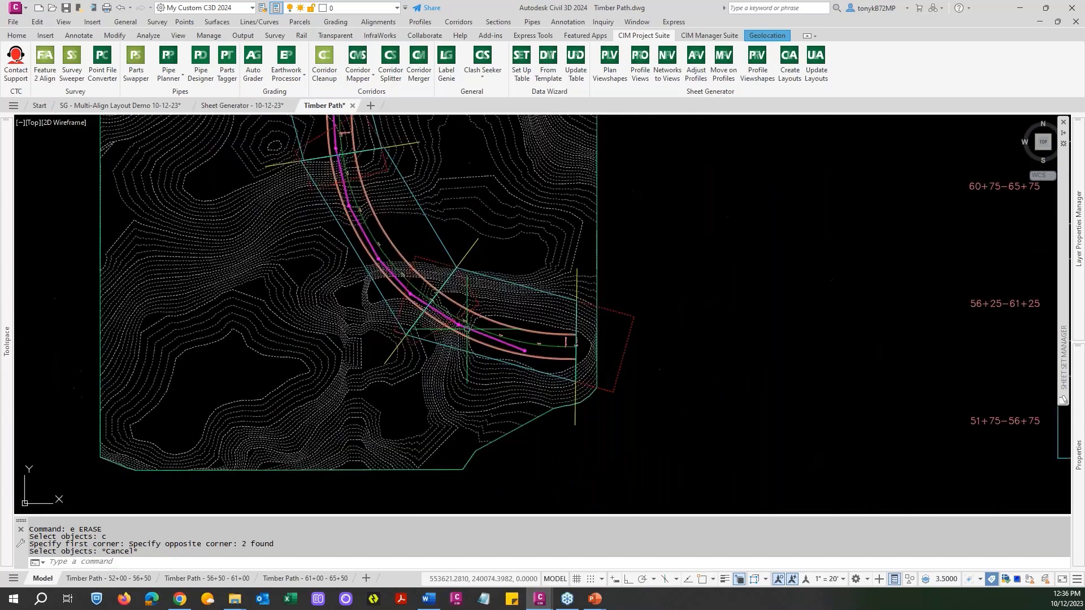
scroll(467, 329, down, 8)
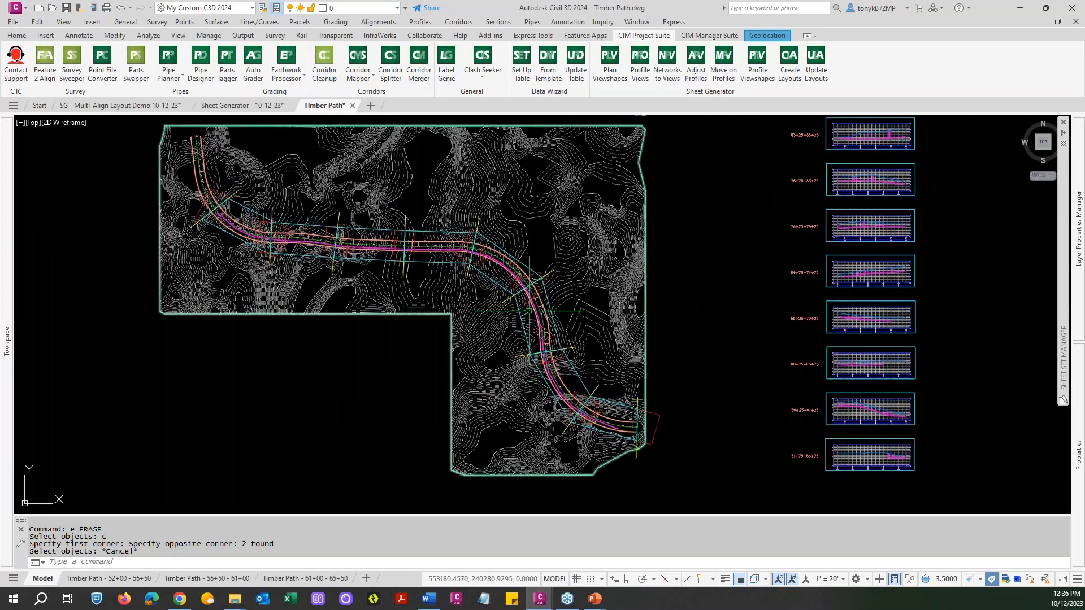
key(Escape)
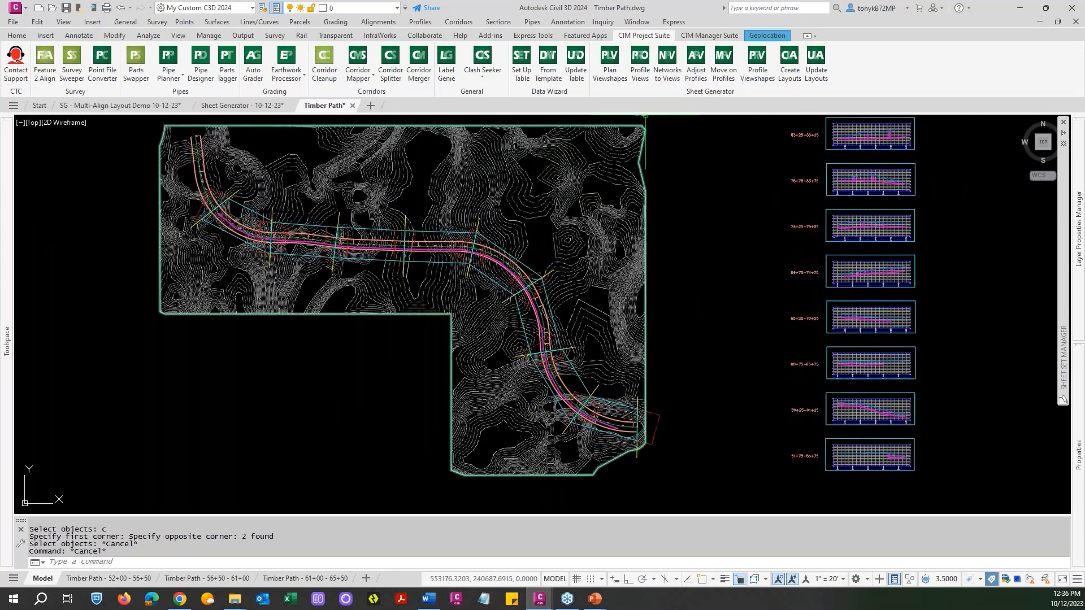
Check the station range in Plan Viewshapes without generating anything, and inspect the station labels at the end of Timber Path.
click(609, 74)
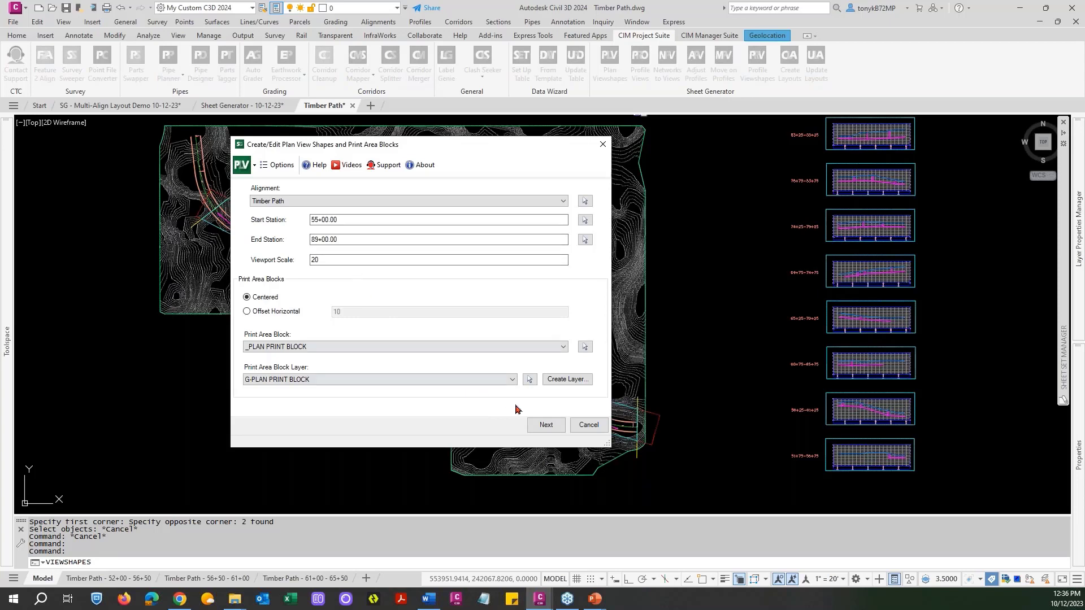
click(588, 424)
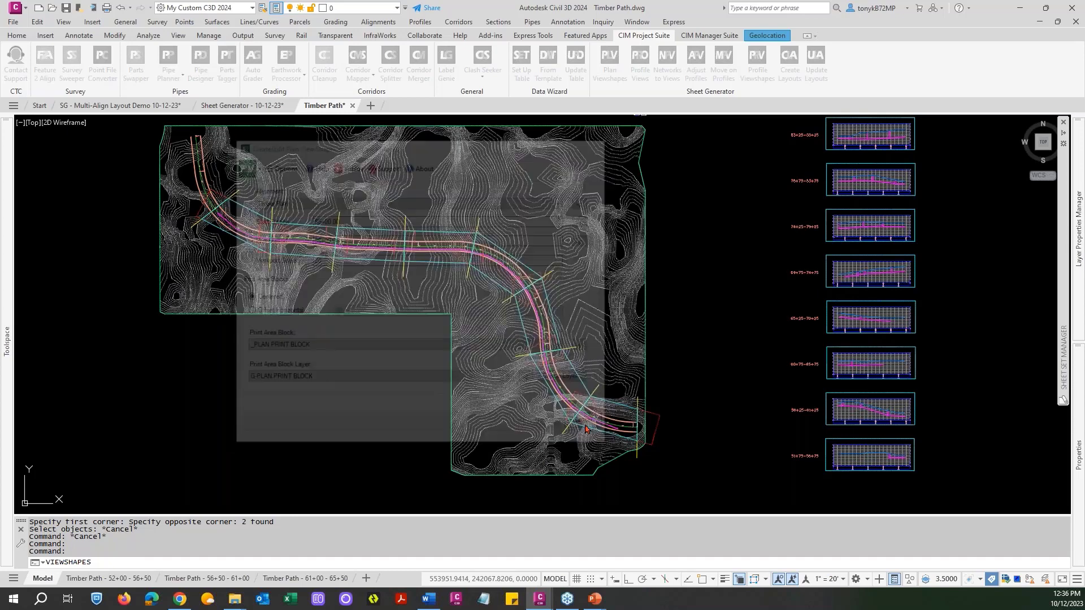
scroll(594, 421, up, 5)
scroll(622, 429, up, 2)
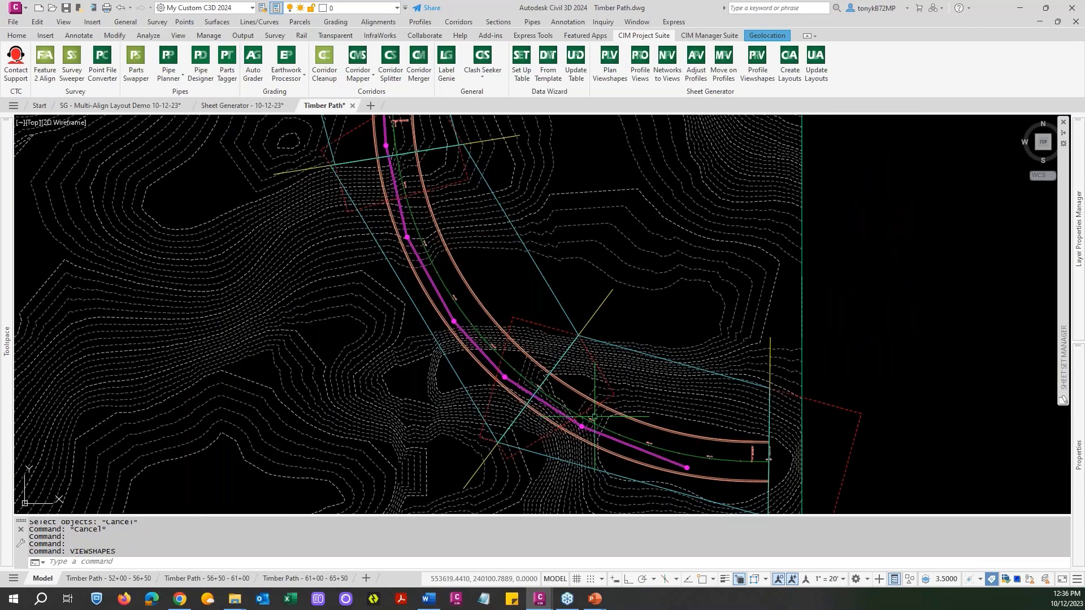
scroll(729, 453, up, 3)
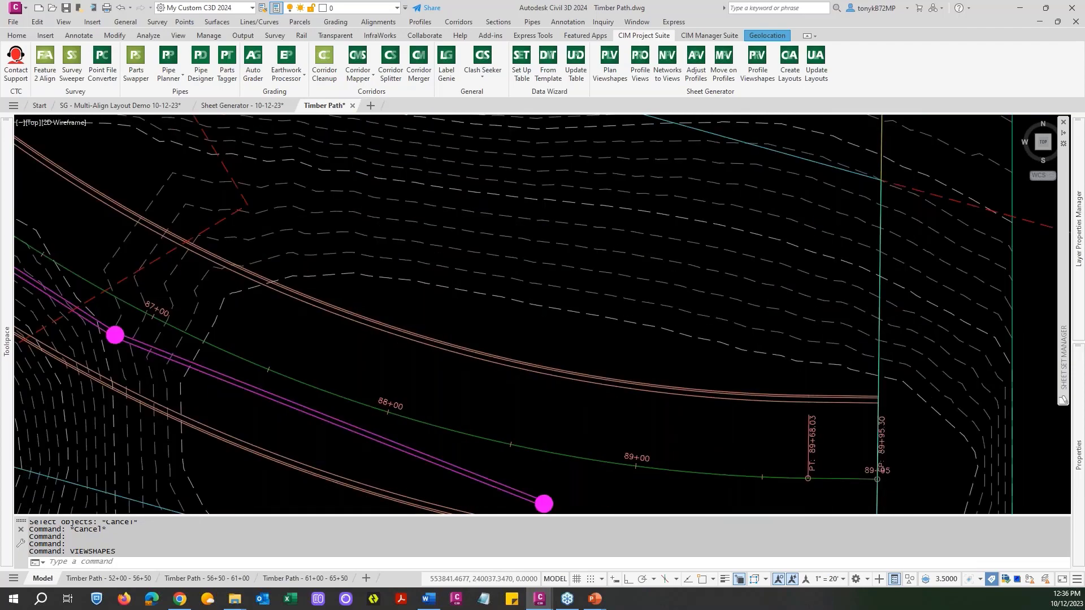
scroll(726, 446, down, 10)
key(Escape)
key(Escape)
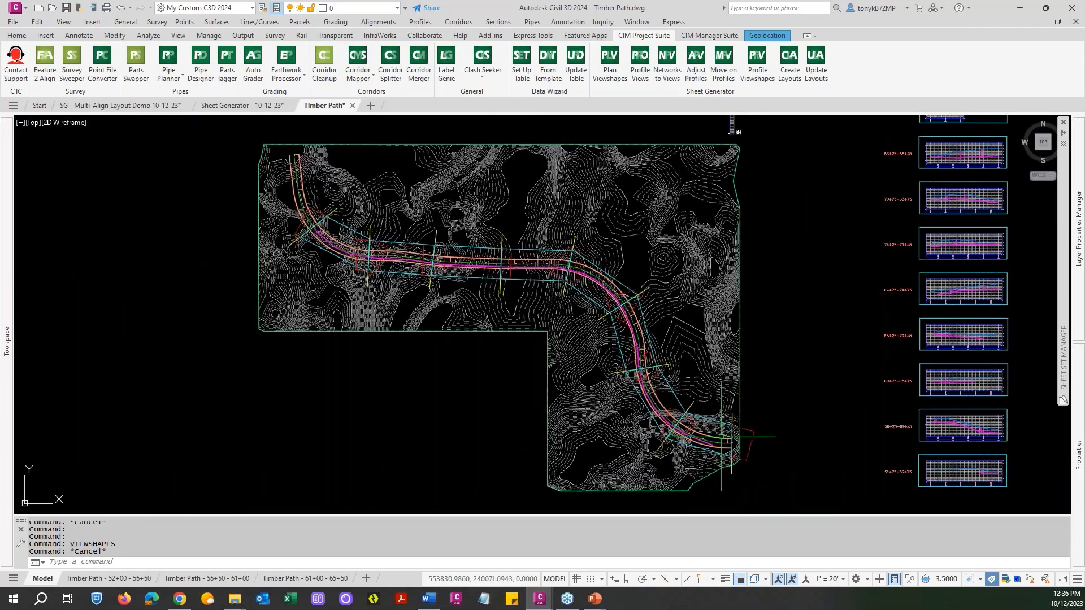
Isolate the layers of the plan print area blocks, viewshapes and drafting guides by picking one object of each kind.
text(fio)
key(Return)
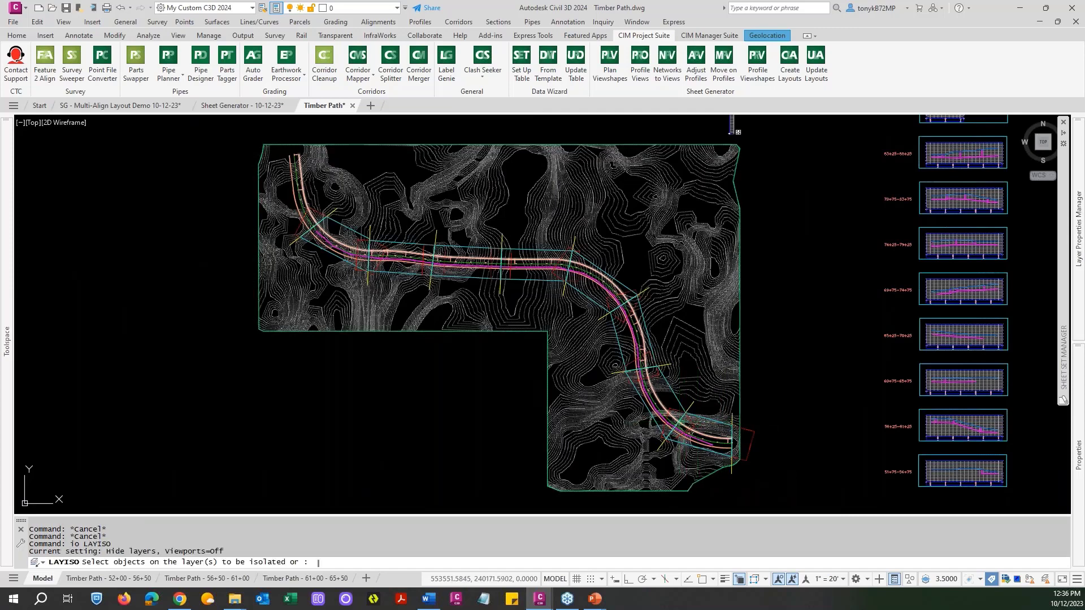
scroll(684, 414, up, 5)
click(646, 400)
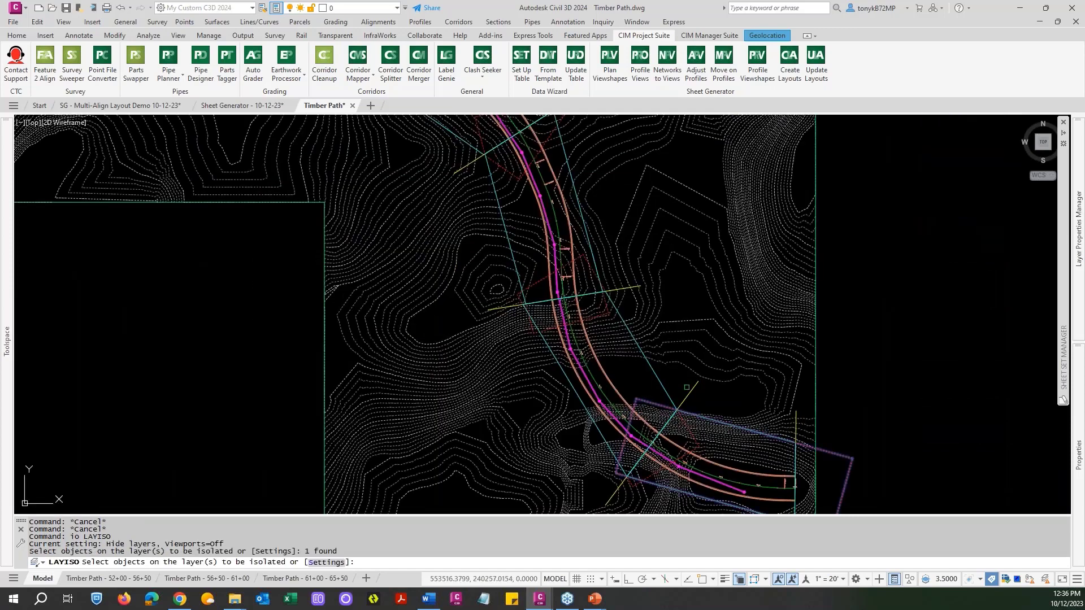
click(687, 393)
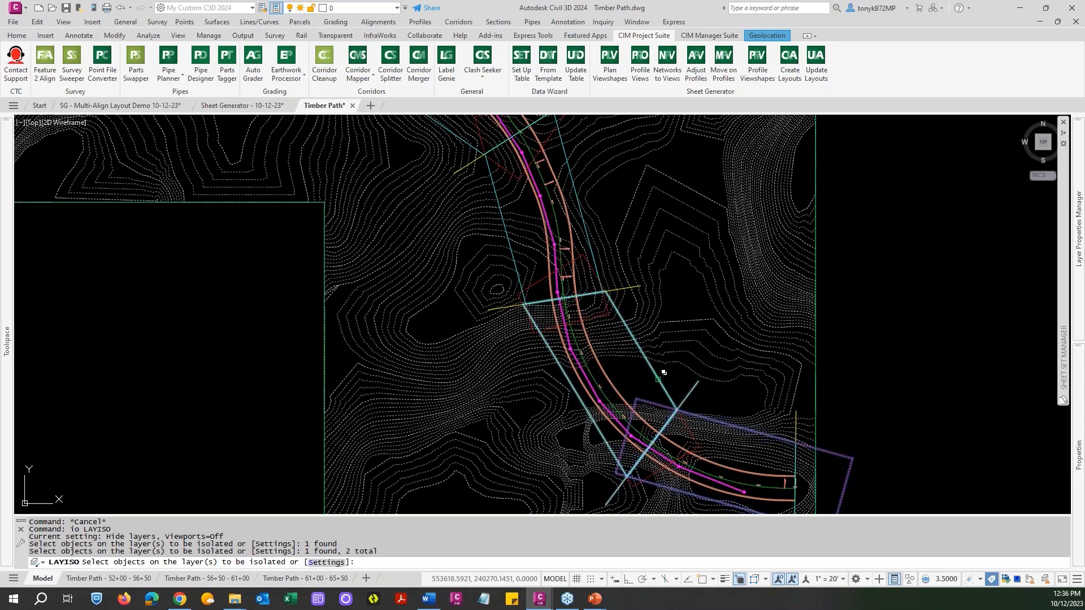
click(658, 379)
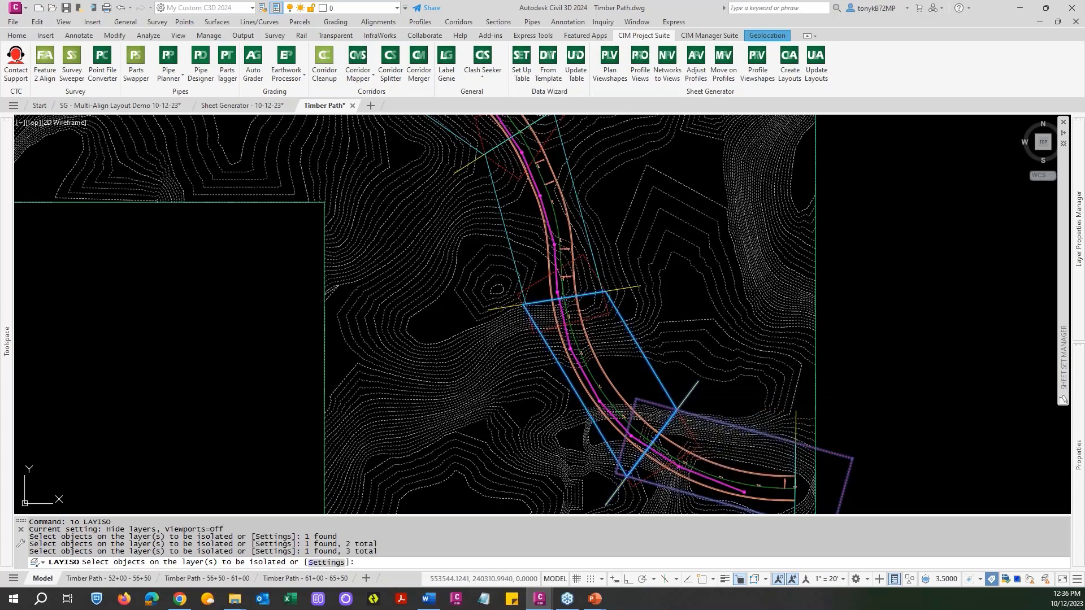
key(Return)
scroll(645, 385, down, 5)
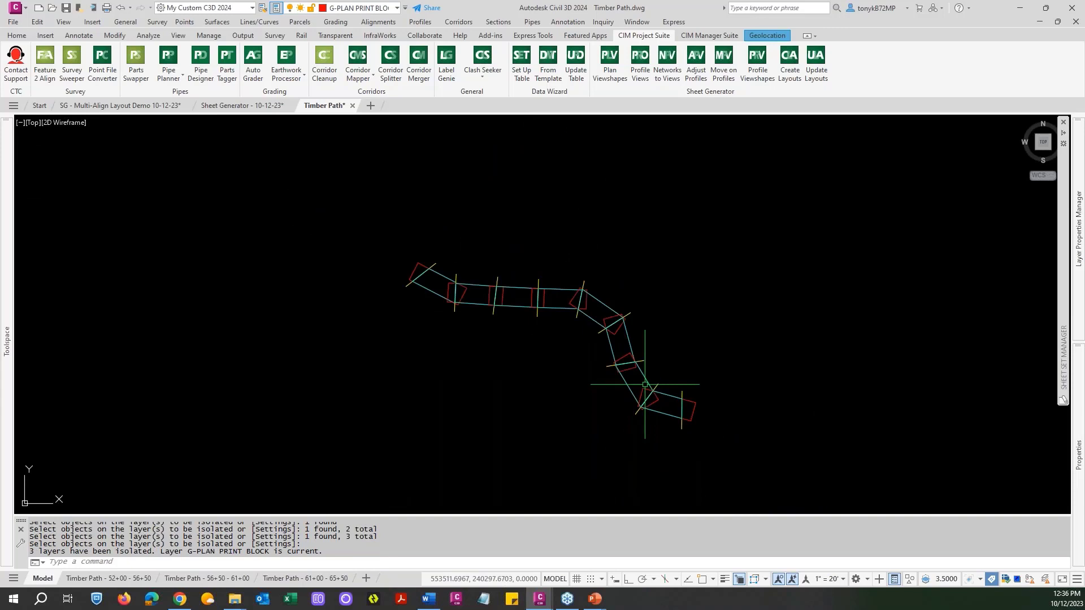
Erase all the isolated viewshapes, print area blocks and drafting guides, and restore the previous layer status.
text(e)
key(Return)
text(w)
key(Return)
click(756, 443)
click(351, 230)
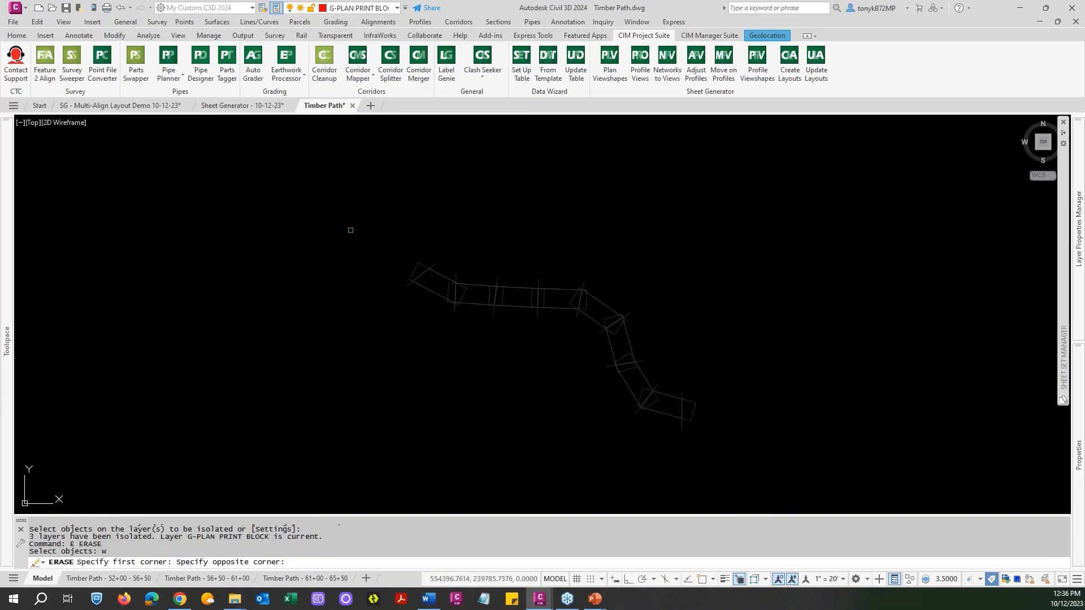
key(Return)
text(lp)
key(Return)
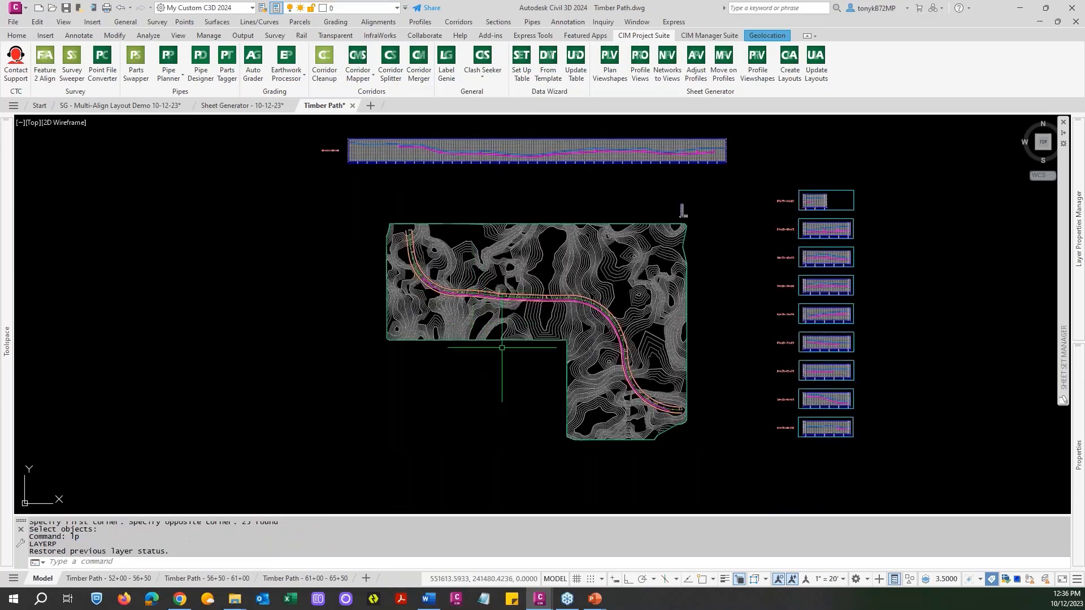
middle_drag(522, 270, 456, 297)
key(Escape)
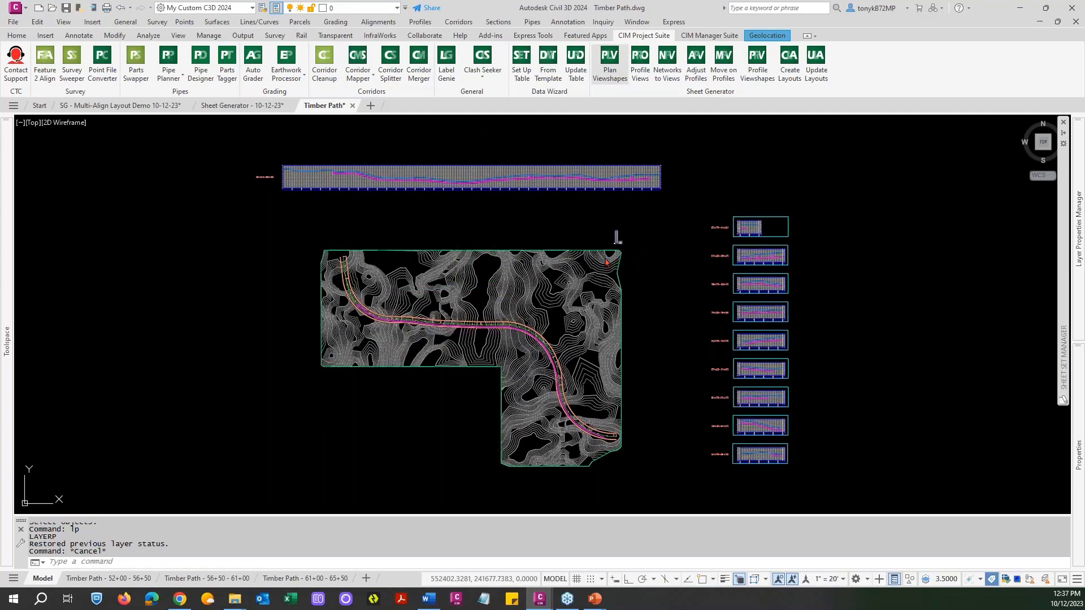
Regenerate the Timber Path plan viewshapes from 55+00 to 89+00 at scale 20, with matchlines 450 apart, stations rounded to 25 and drafting guides inserted.
click(609, 59)
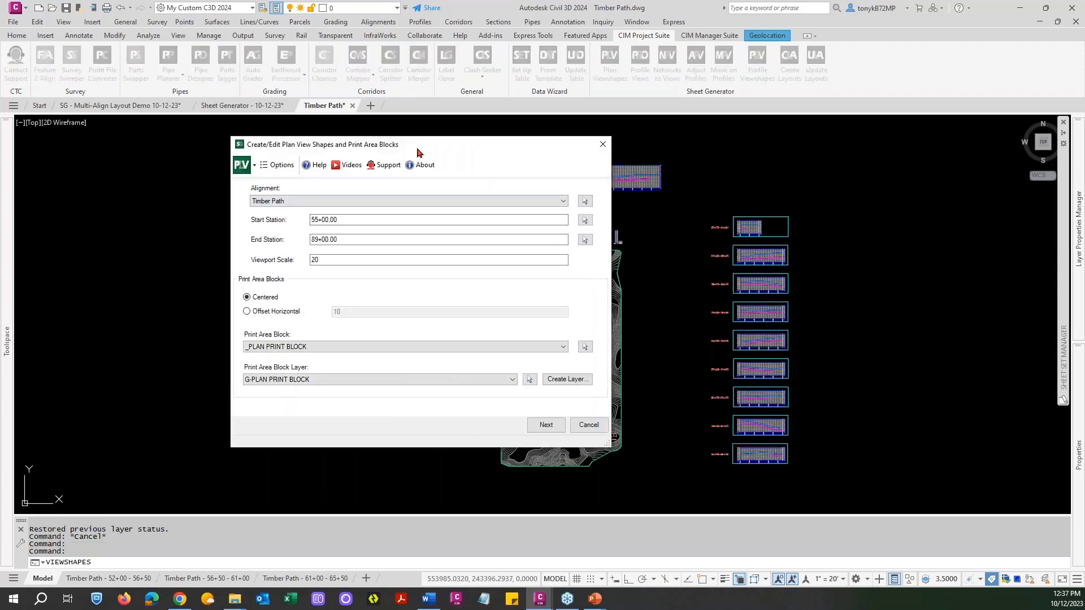
click(347, 239)
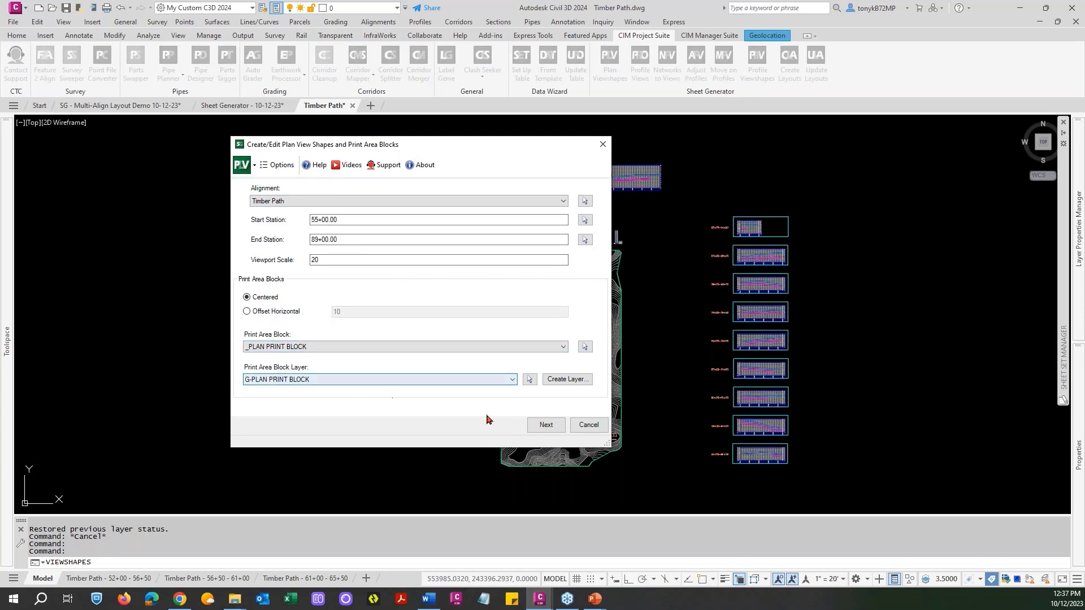
click(545, 425)
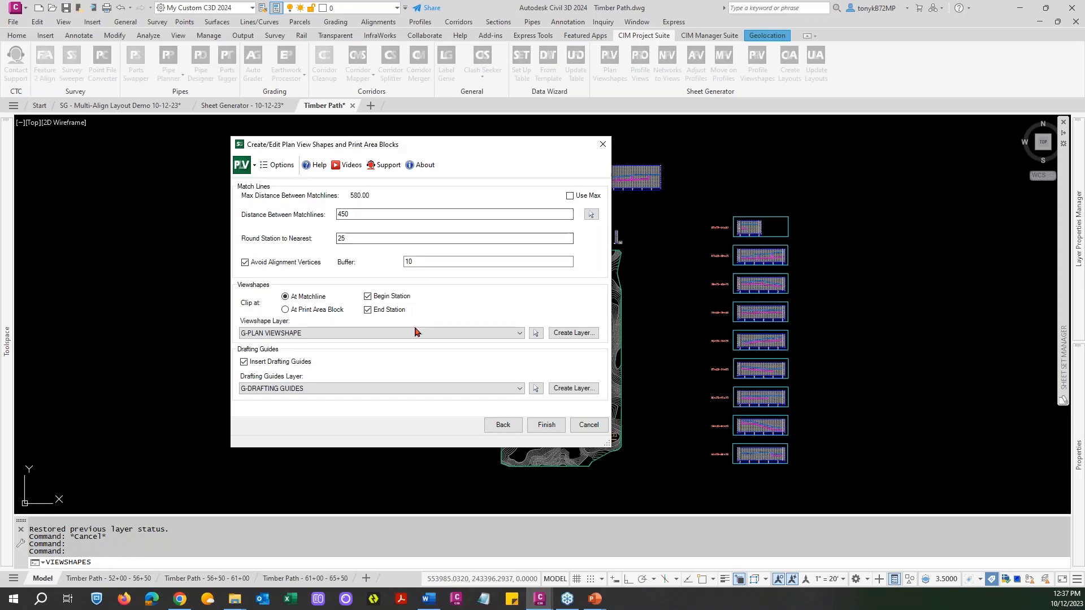
click(547, 426)
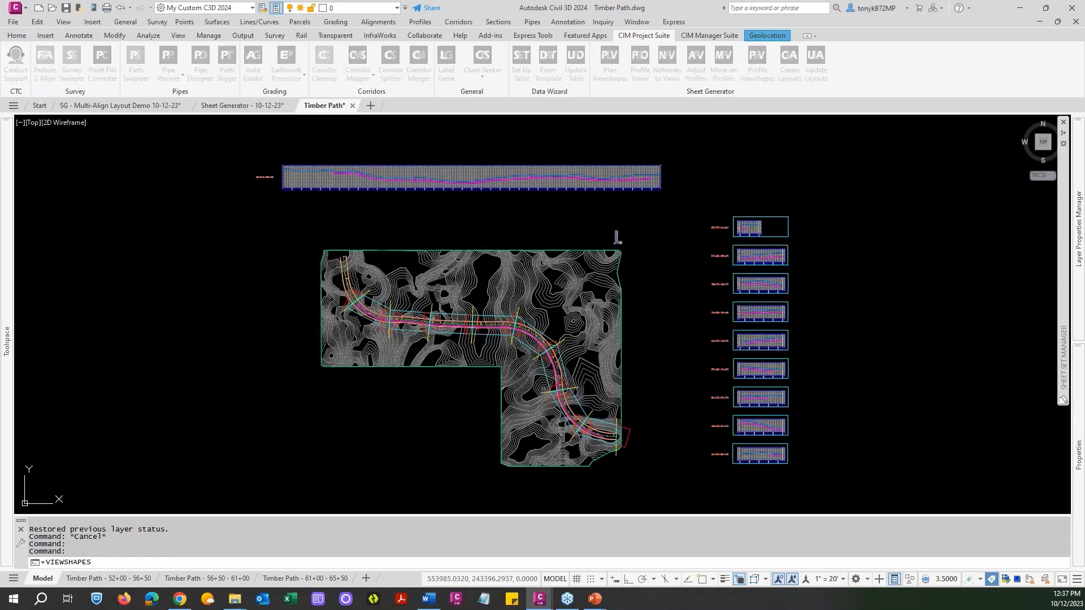
scroll(621, 435, up, 8)
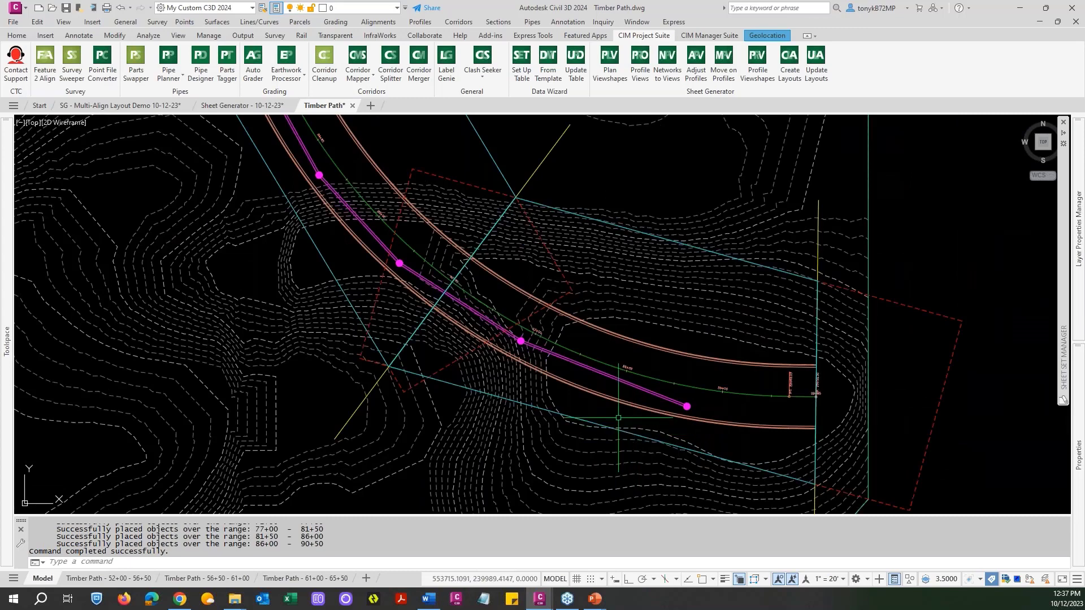
Examine the regenerated viewshapes at the end of Timber Path and along the whole alignment, and the column of old profile views beside the site.
scroll(707, 396, up, 6)
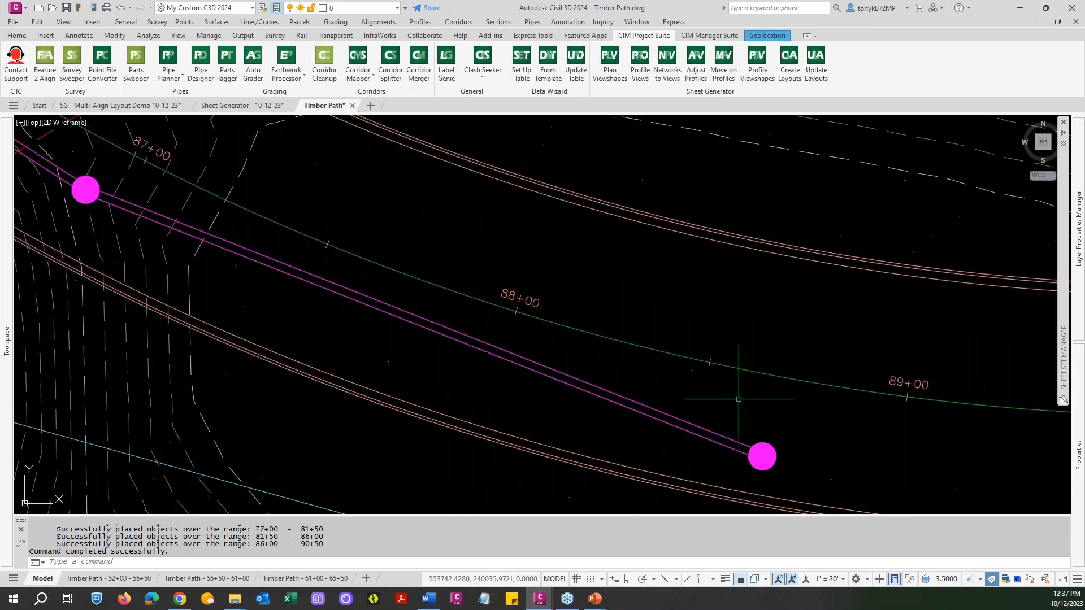
scroll(806, 388, down, 4)
scroll(808, 403, down, 2)
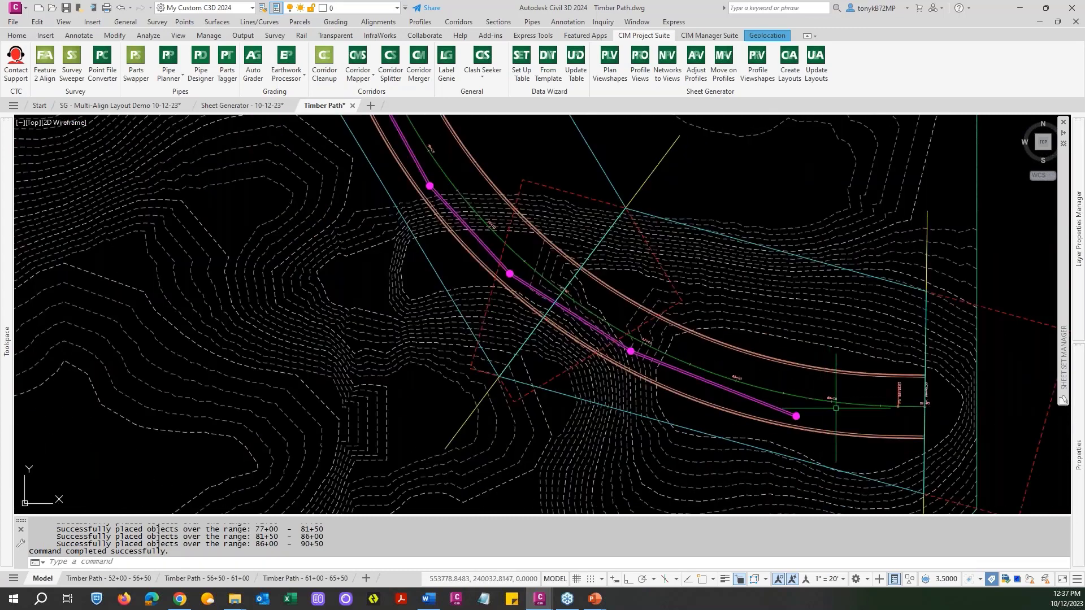
scroll(808, 402, down, 5)
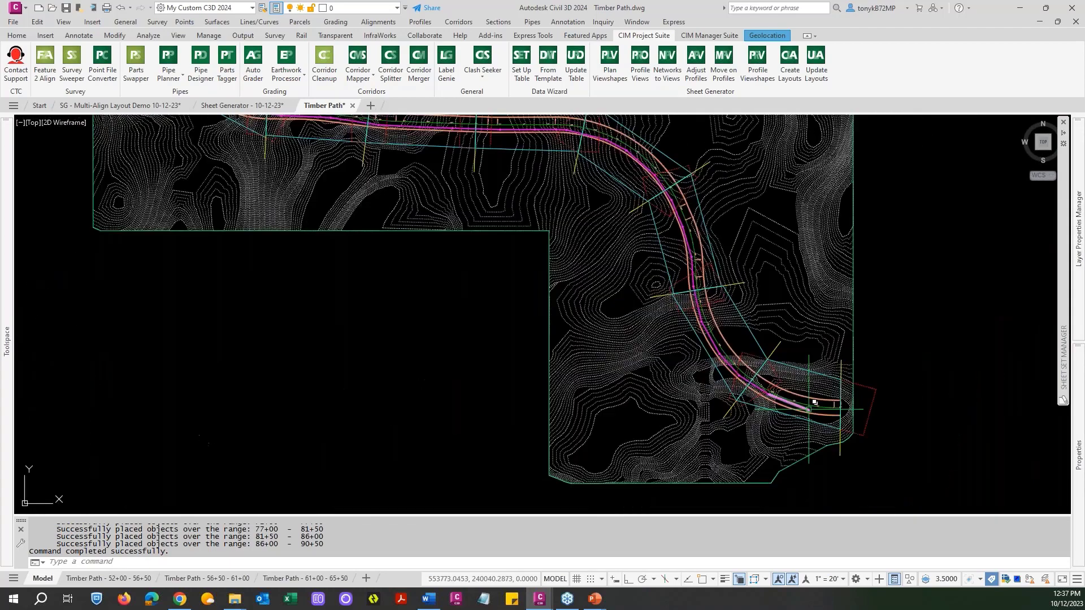
scroll(467, 395, up, 6)
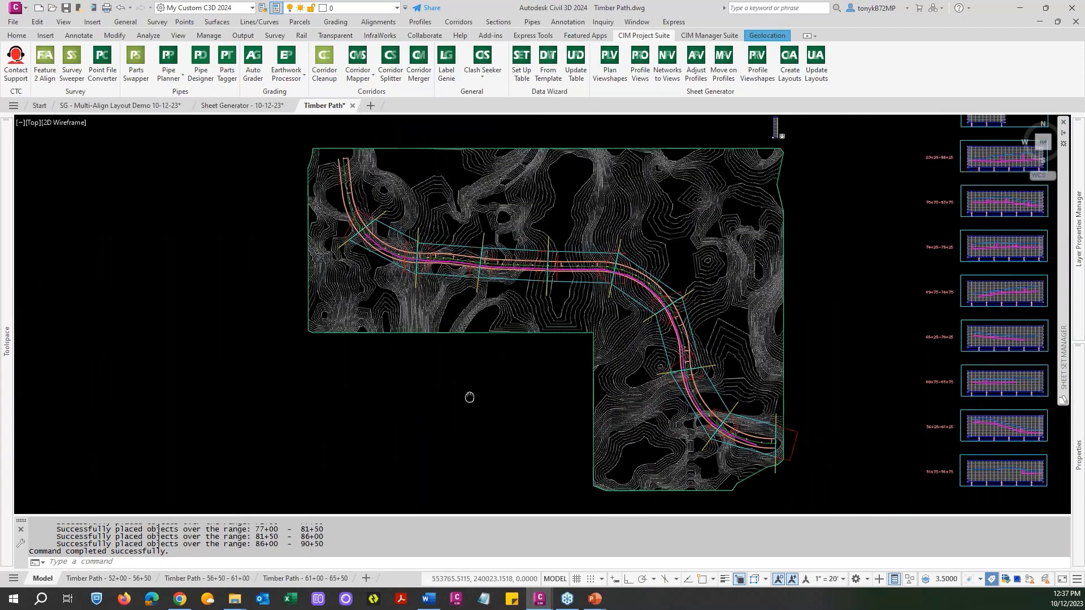
scroll(366, 261, down, 5)
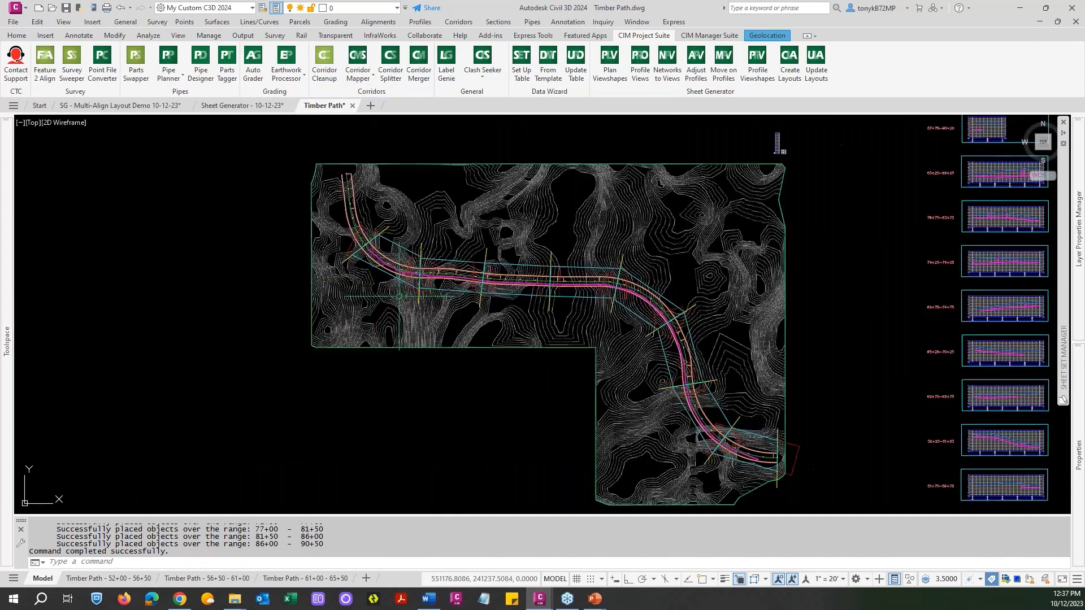
middle_drag(599, 344, 491, 289)
key(Escape)
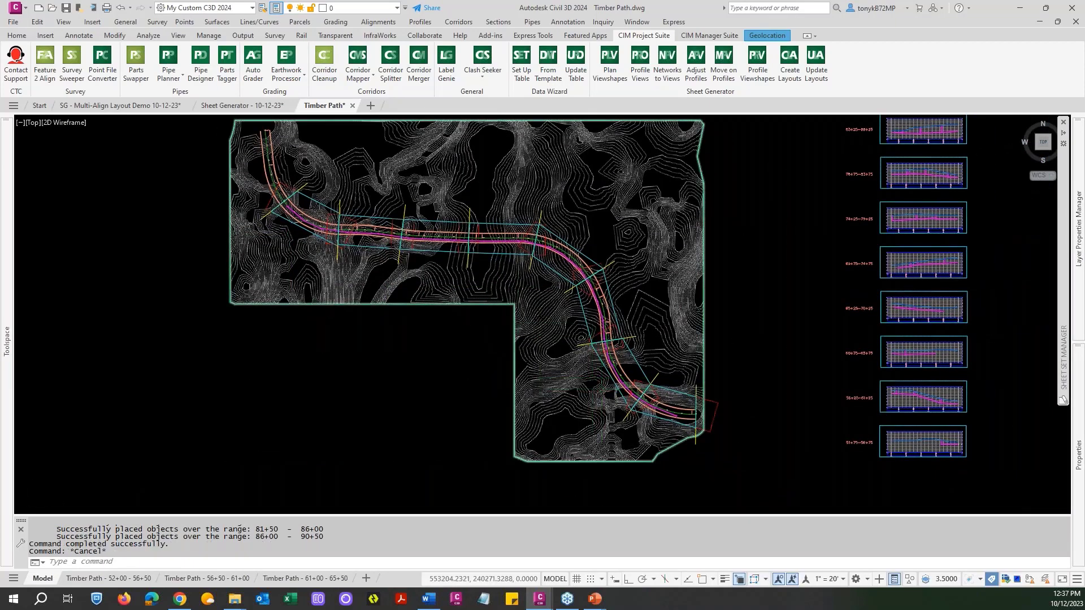
scroll(607, 373, up, 4)
key(Escape)
scroll(602, 381, down, 6)
key(Escape)
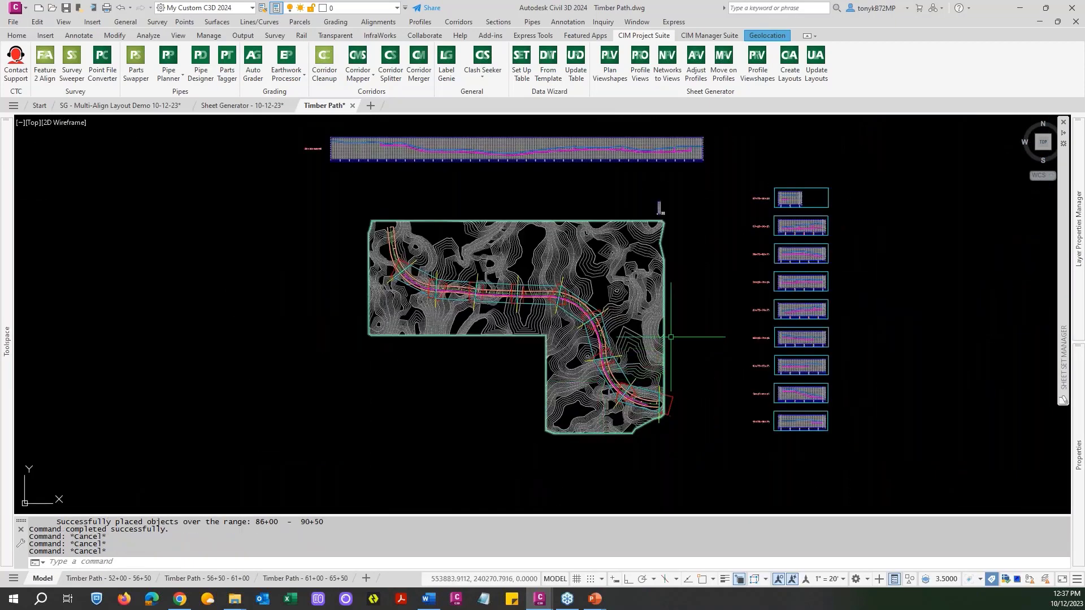
middle_drag(695, 324, 525, 323)
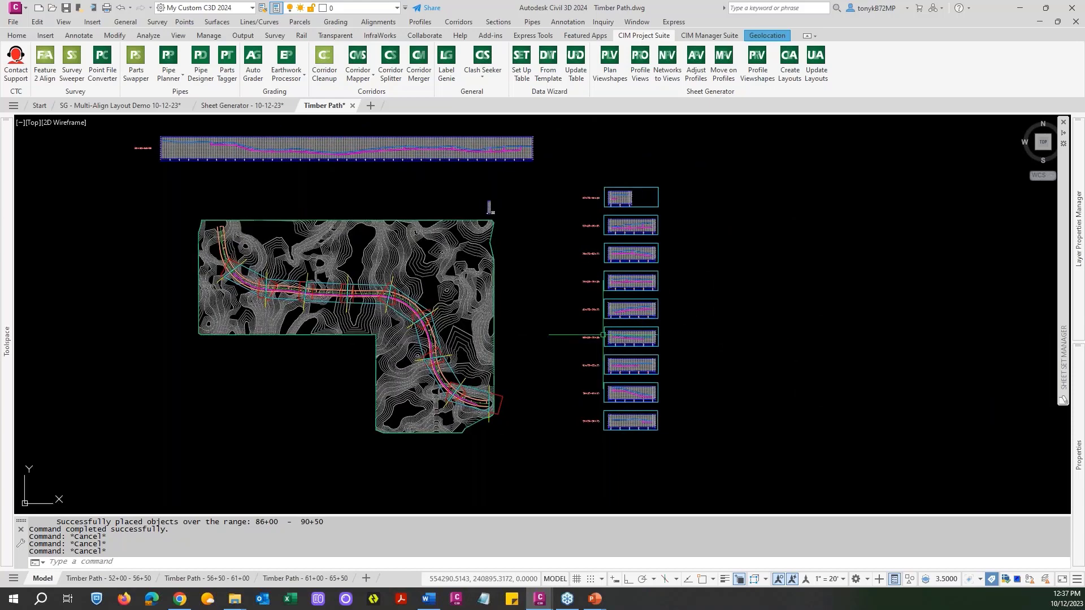
key(Escape)
key(Escape)
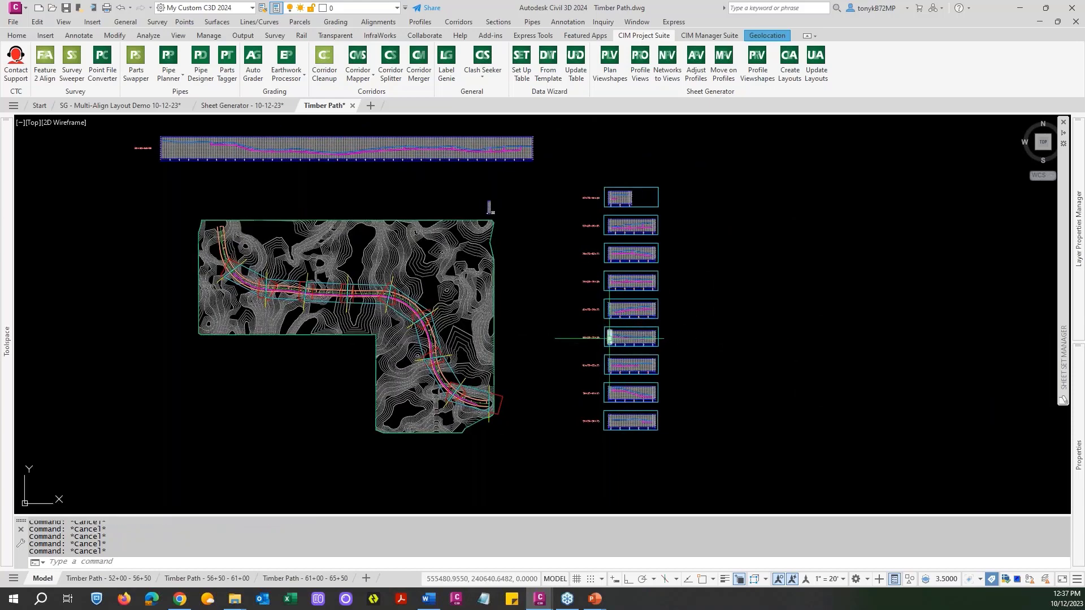
text(e)
key(Return)
text(c)
key(Return)
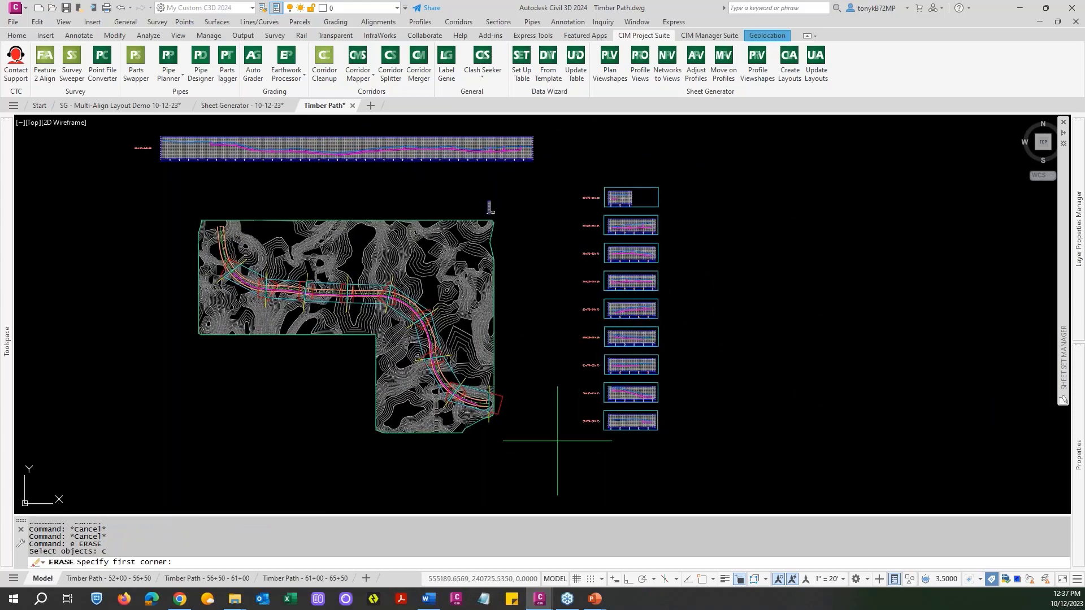
key(Escape)
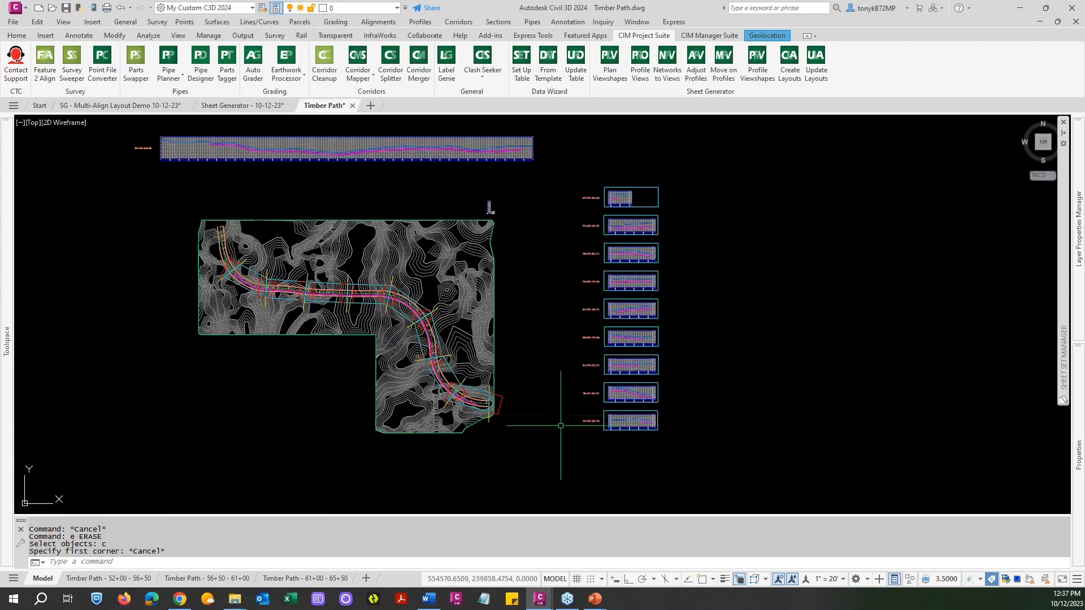
Erase the column of old profile views east of the site with a crossing selection over their labels.
text(e)
key(Return)
click(591, 434)
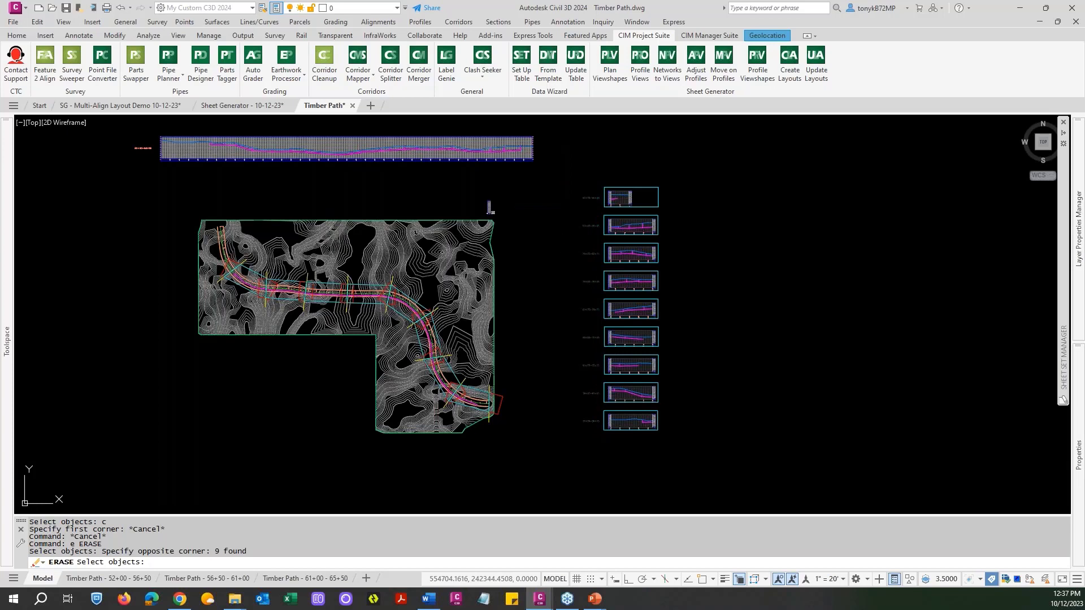
key(Return)
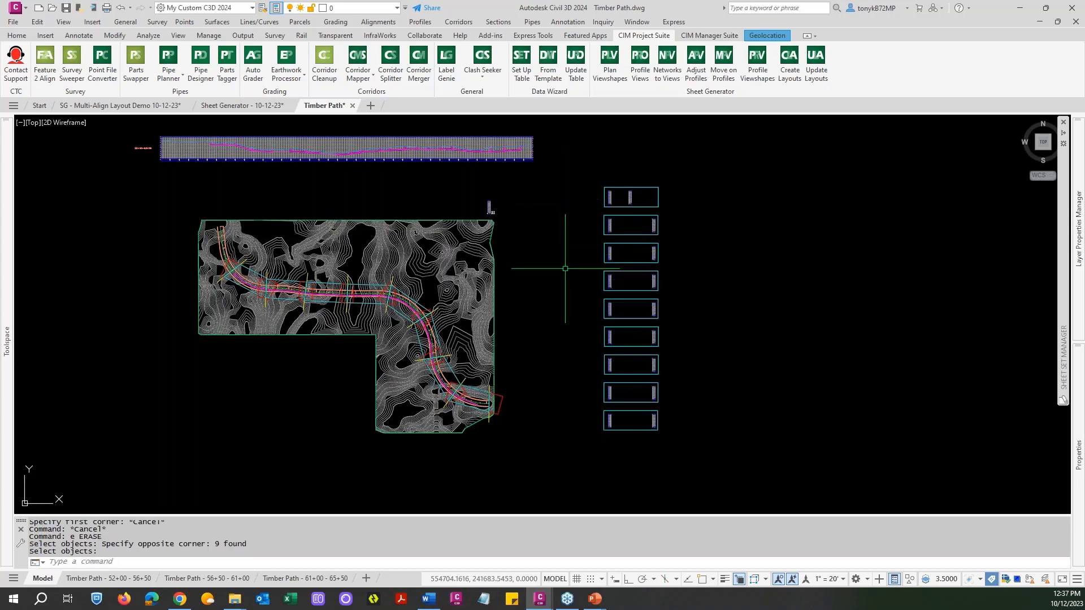
Erase the leftover profile viewshapes and remaining blocks in that column with a window selection around all of them.
text(e)
key(Return)
text(w)
key(Return)
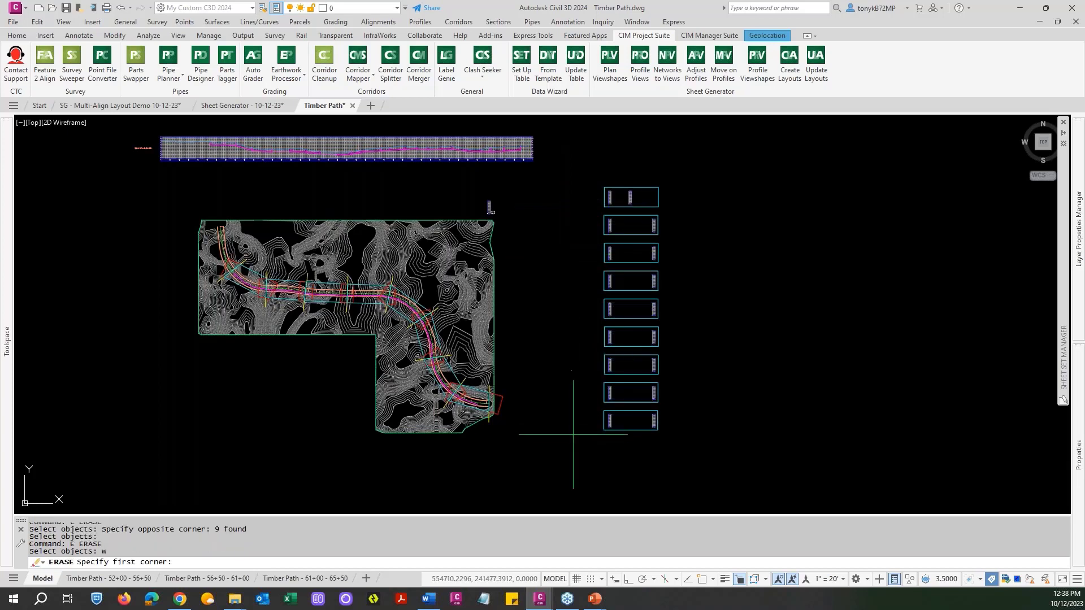
click(577, 444)
click(682, 181)
key(Return)
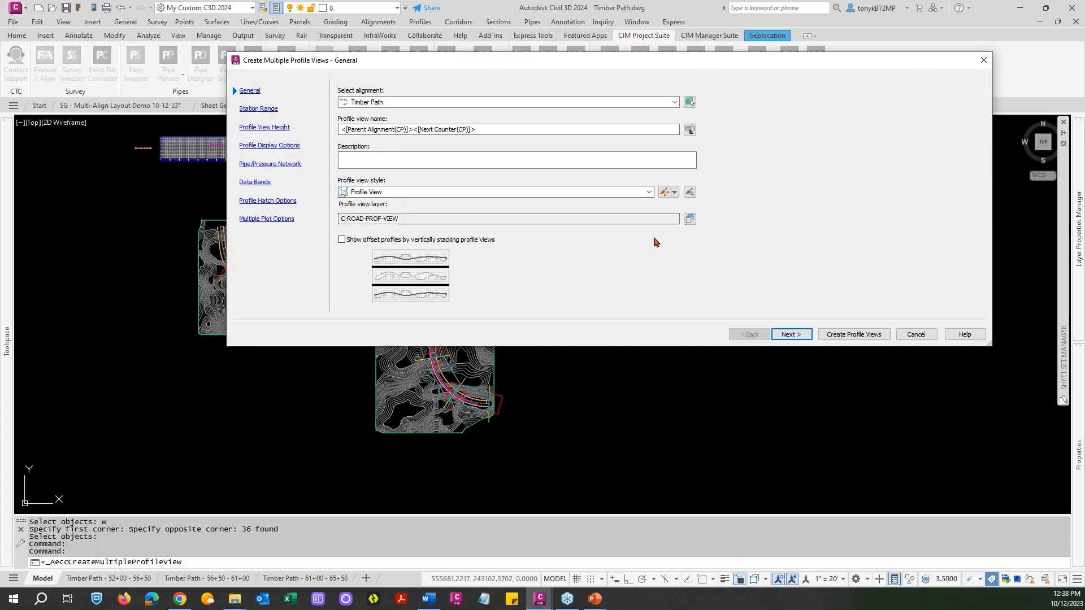
Set up multiple profile views for Timber Path, keeping the station range and 450' view length, with a user-specified view height of 70.
click(789, 337)
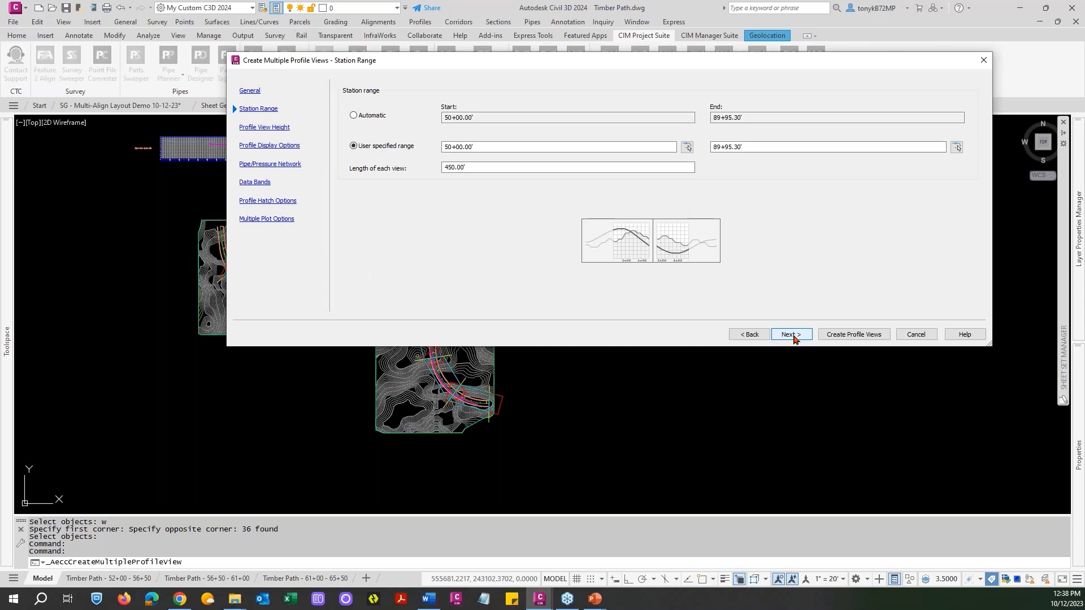
click(791, 335)
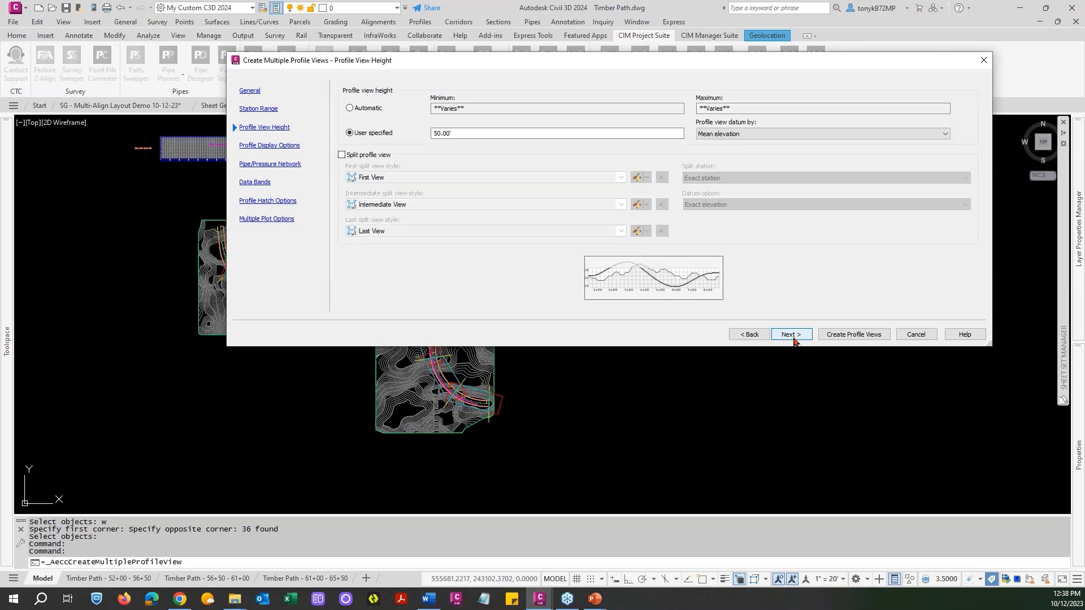
click(750, 334)
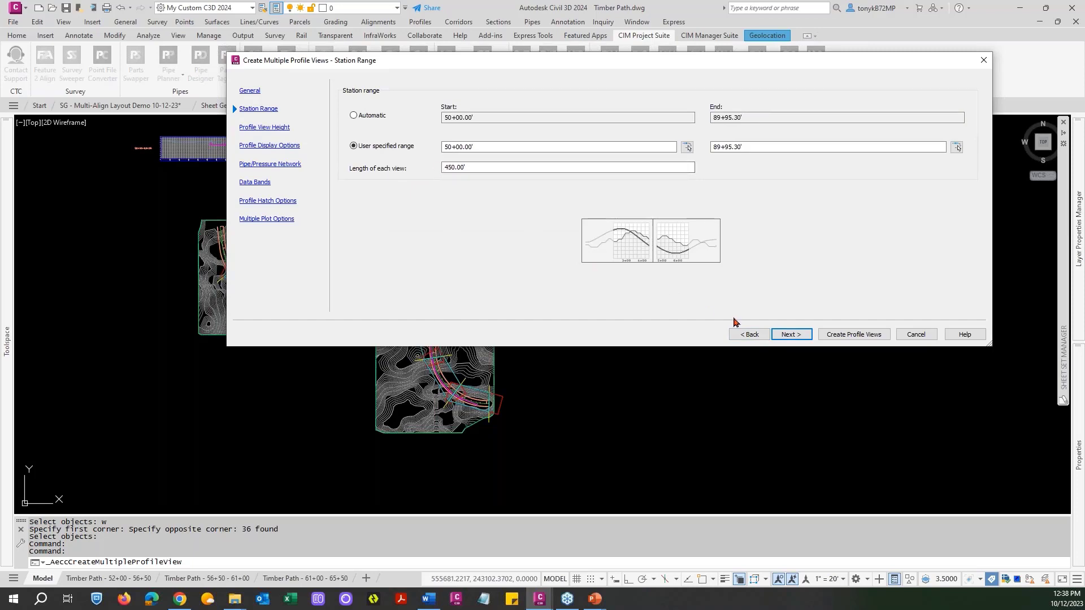
click(797, 337)
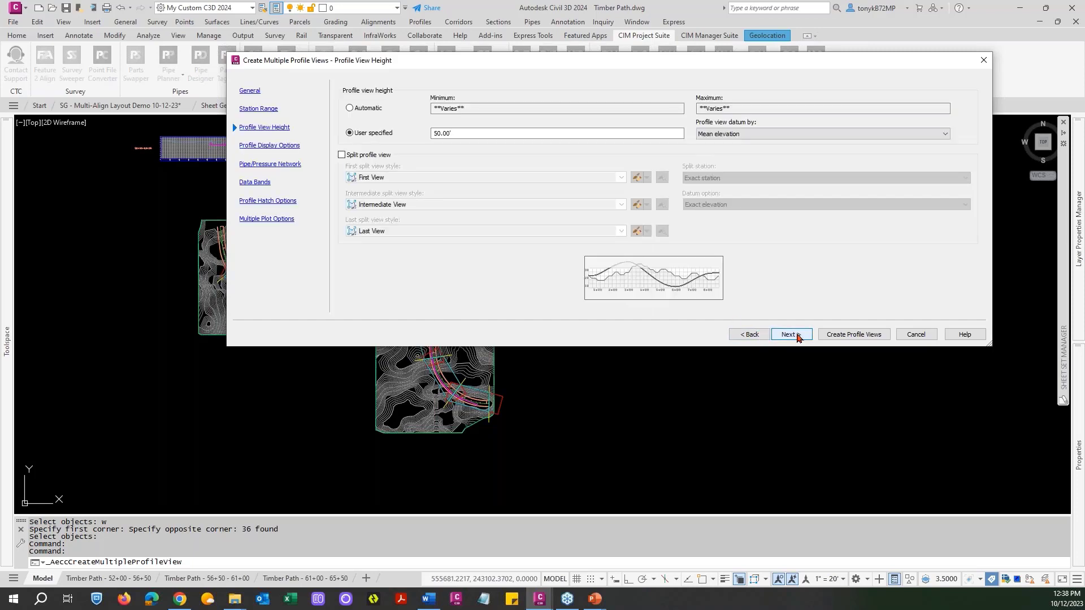
drag(487, 133, 416, 136)
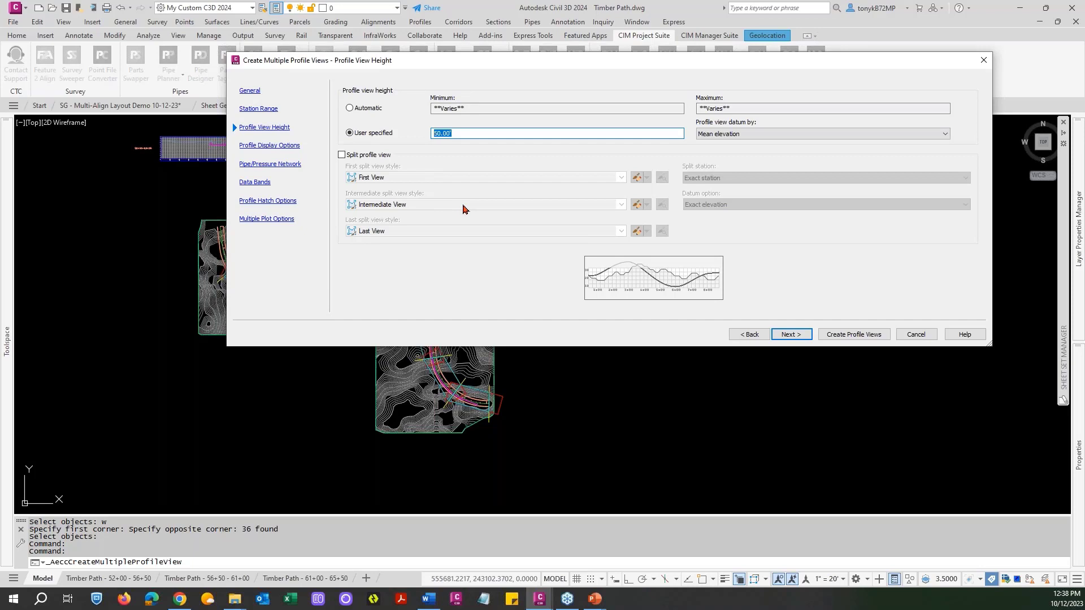
text(70)
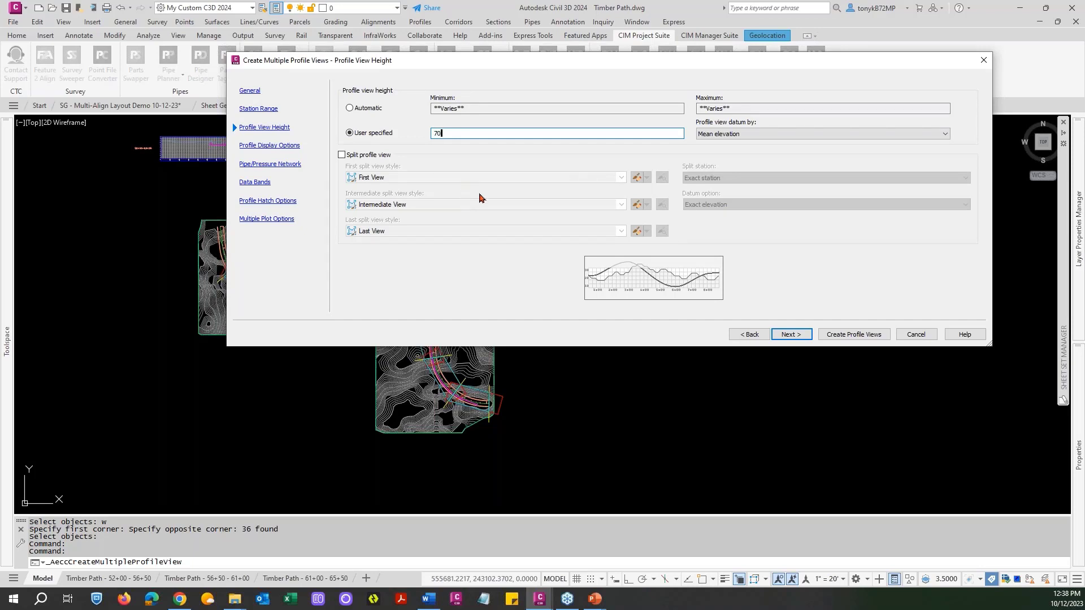
click(790, 334)
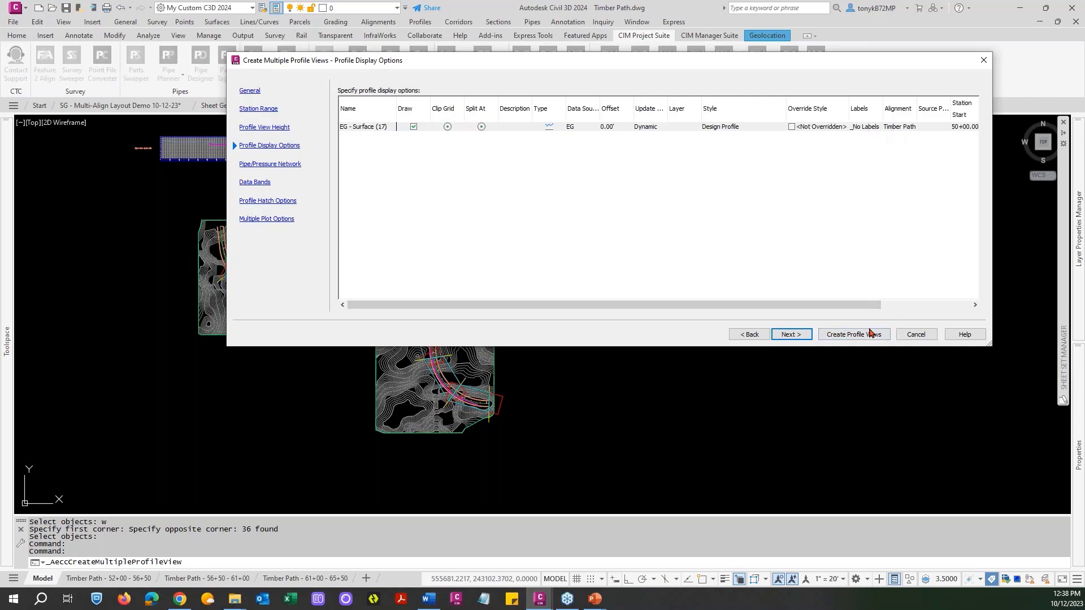
Create the profile views without selecting the C-MUNI-STRM network, placing their origin just east of the lower end of the site.
click(785, 335)
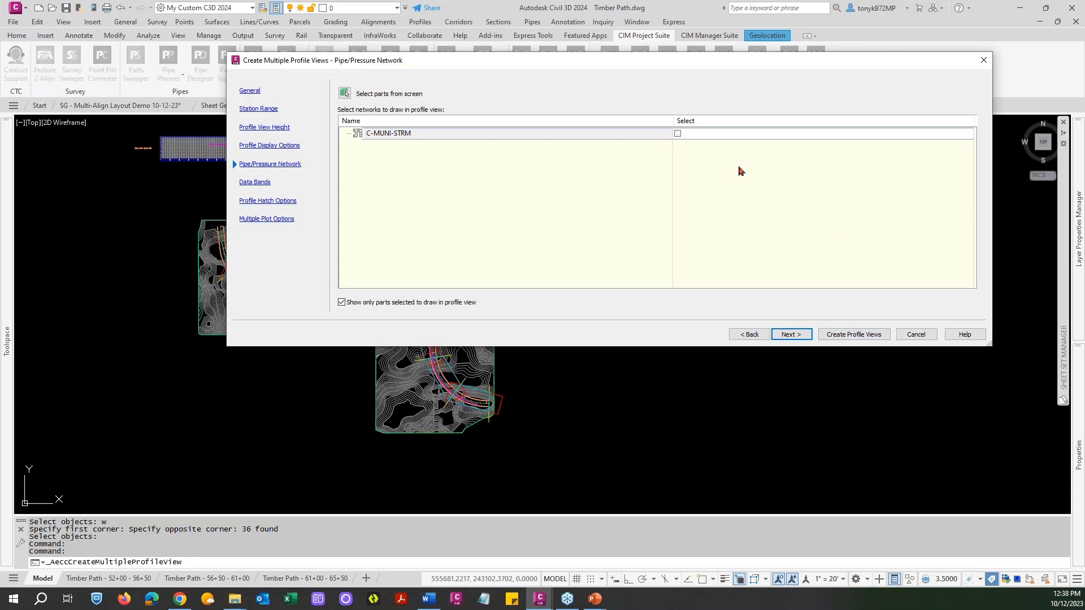
click(836, 335)
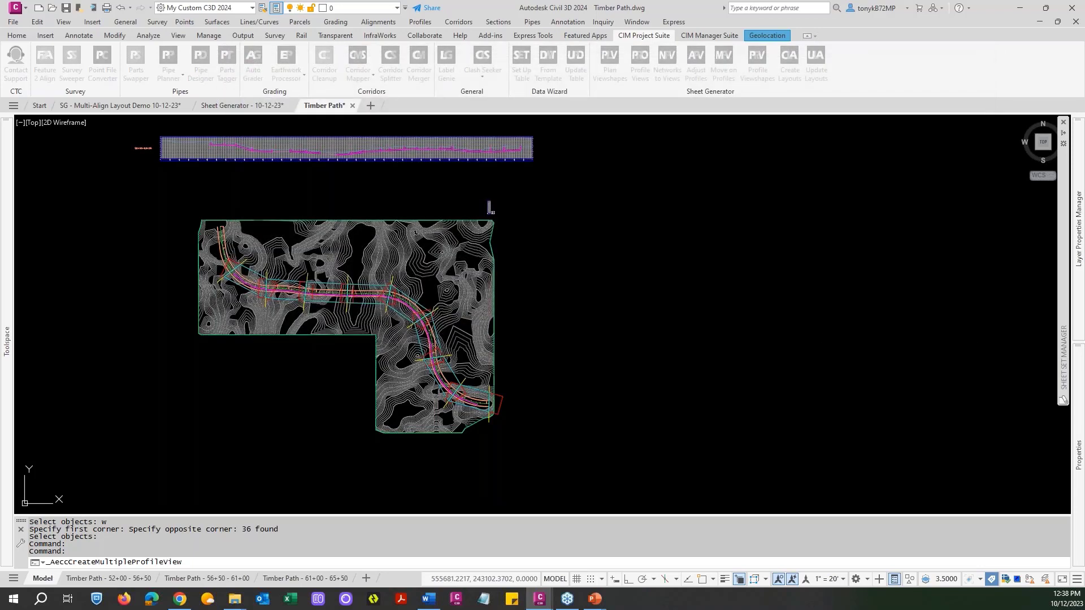
click(568, 425)
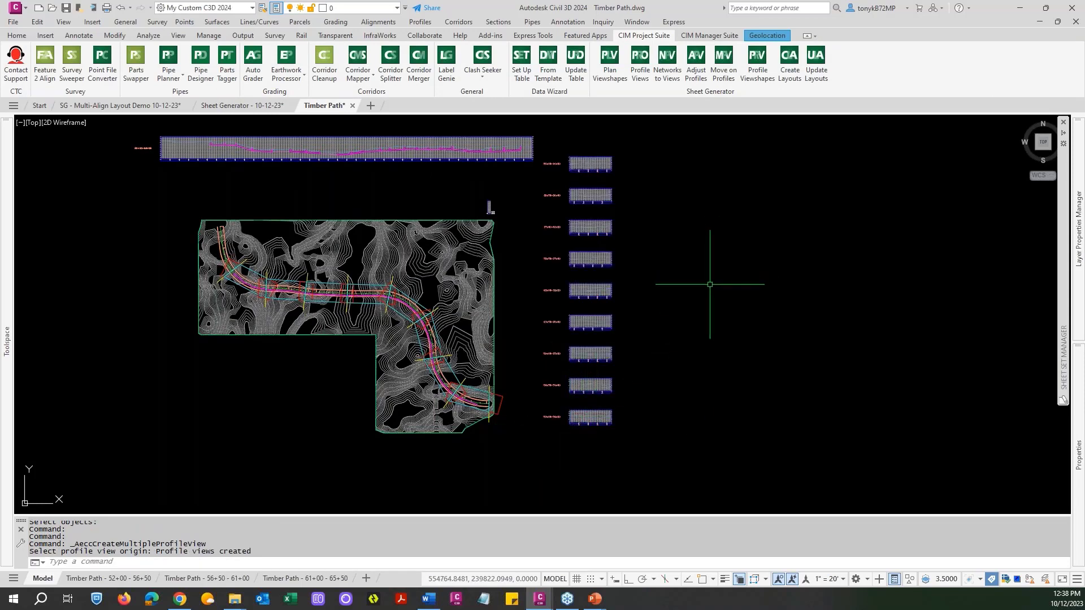
Run Networks to Views and select the whole column of new profile views for the pipe network parts update.
middle_drag(697, 271, 777, 309)
key(Escape)
key(Escape)
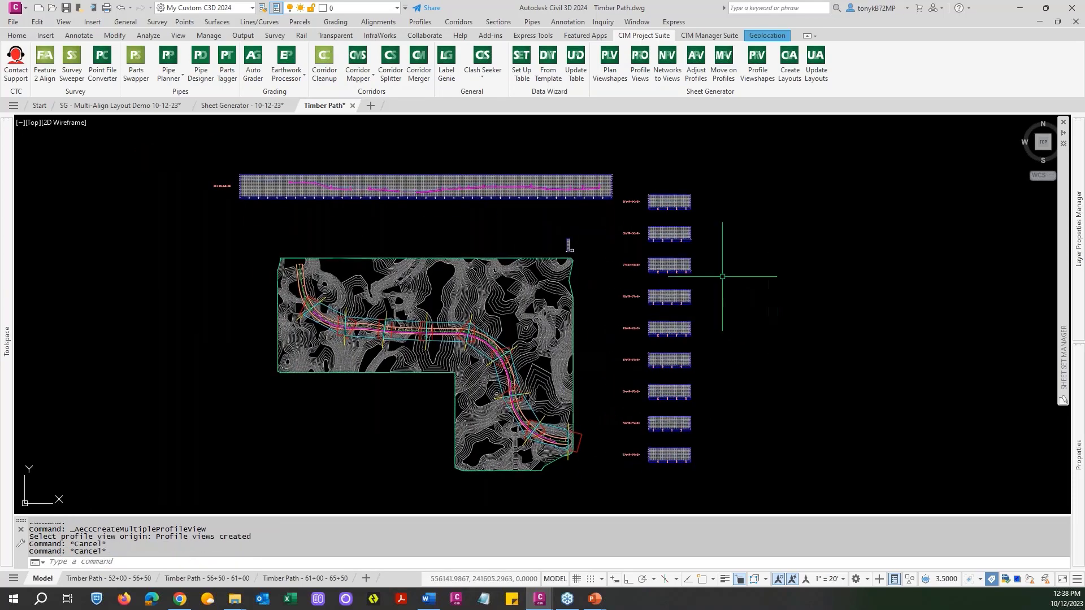
scroll(714, 254, up, 6)
scroll(714, 150, down, 2)
key(Escape)
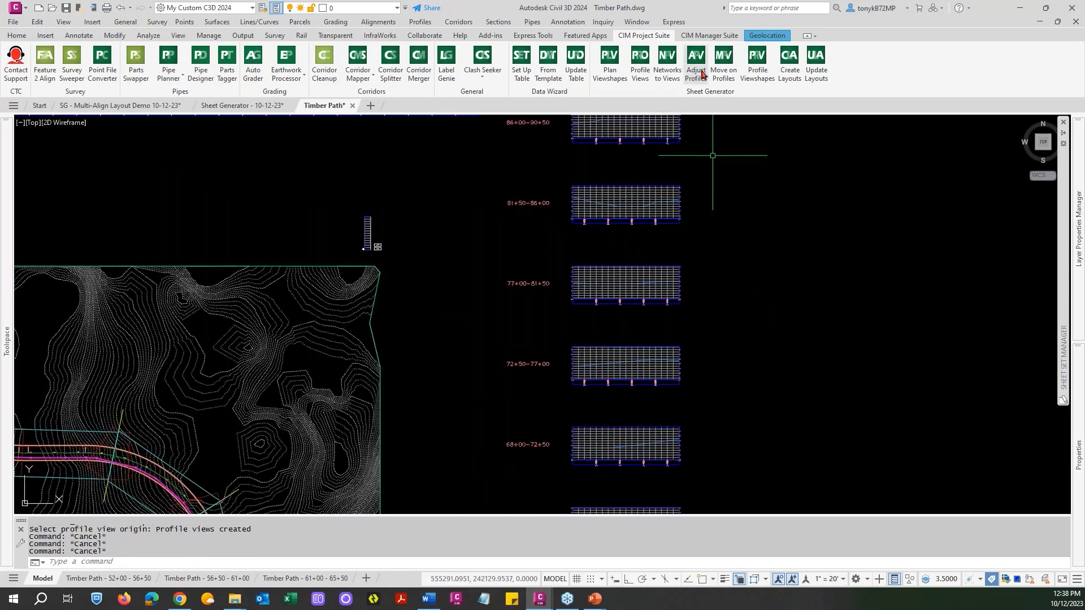
click(668, 78)
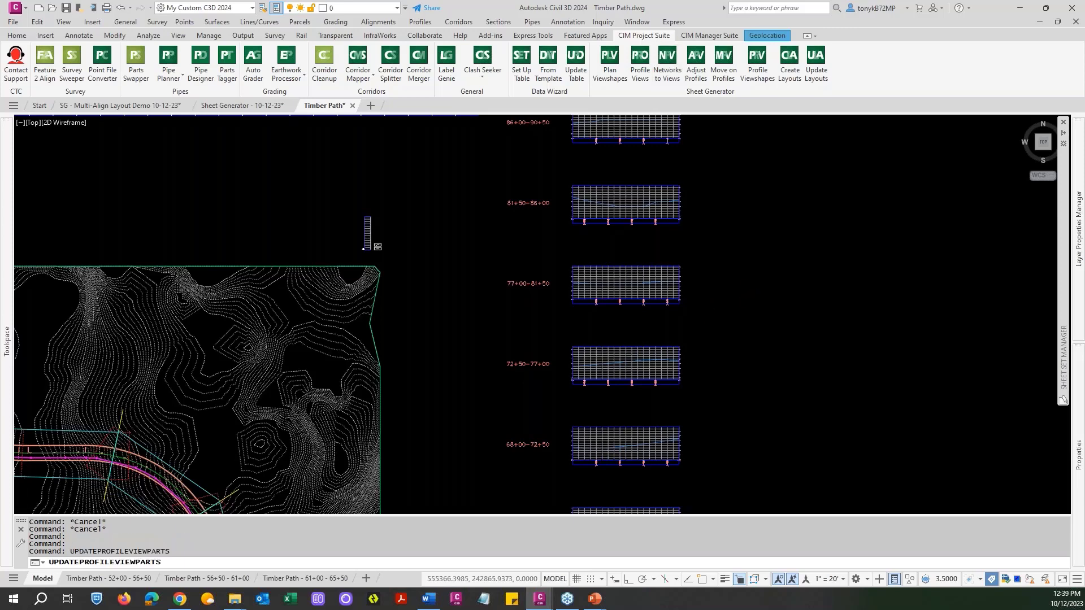
click(758, 497)
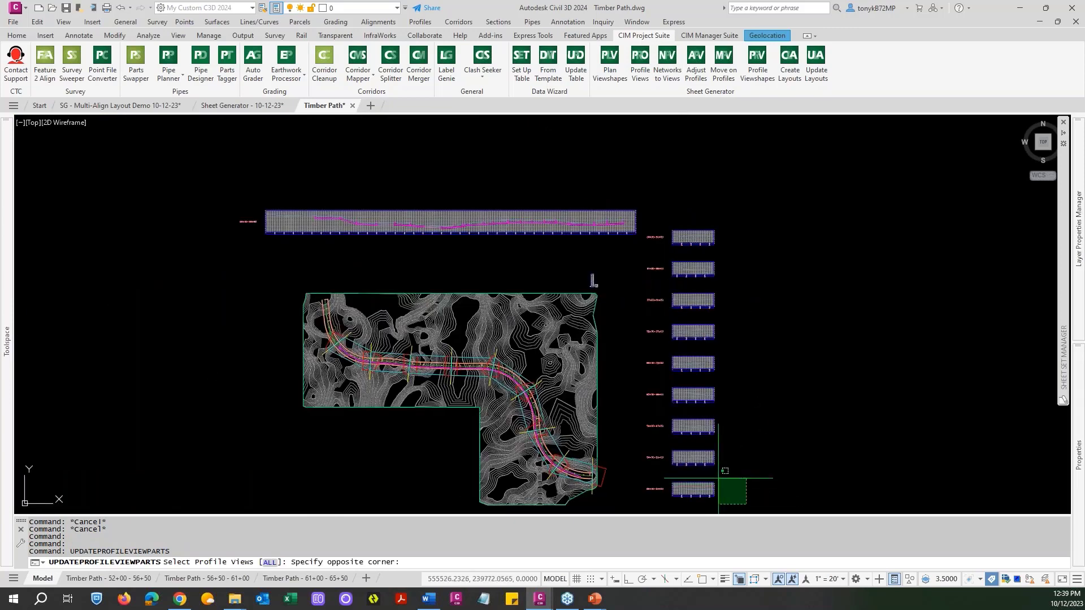
click(658, 213)
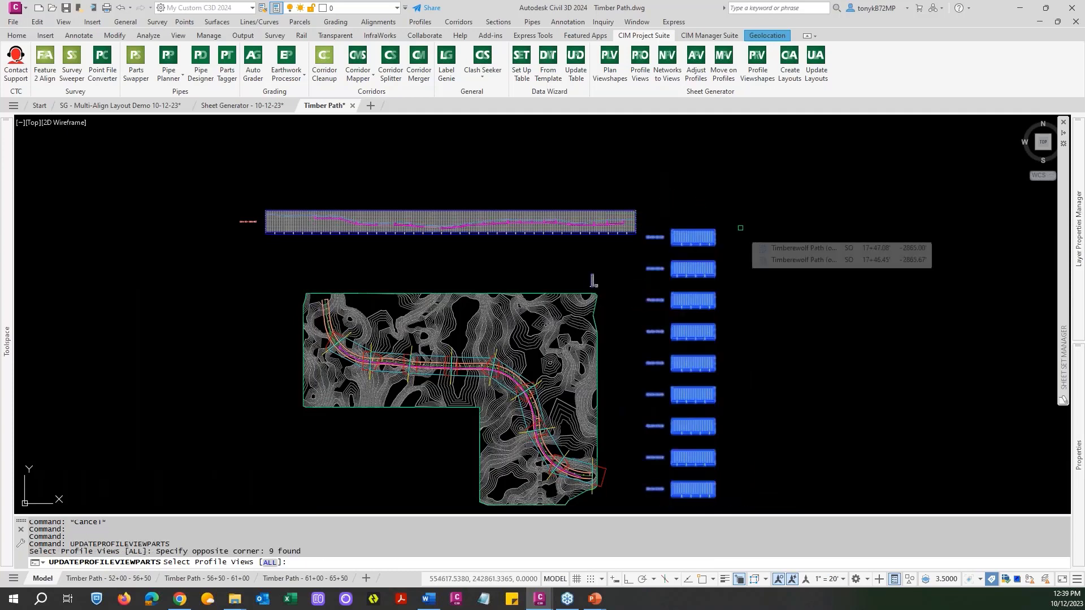
key(Return)
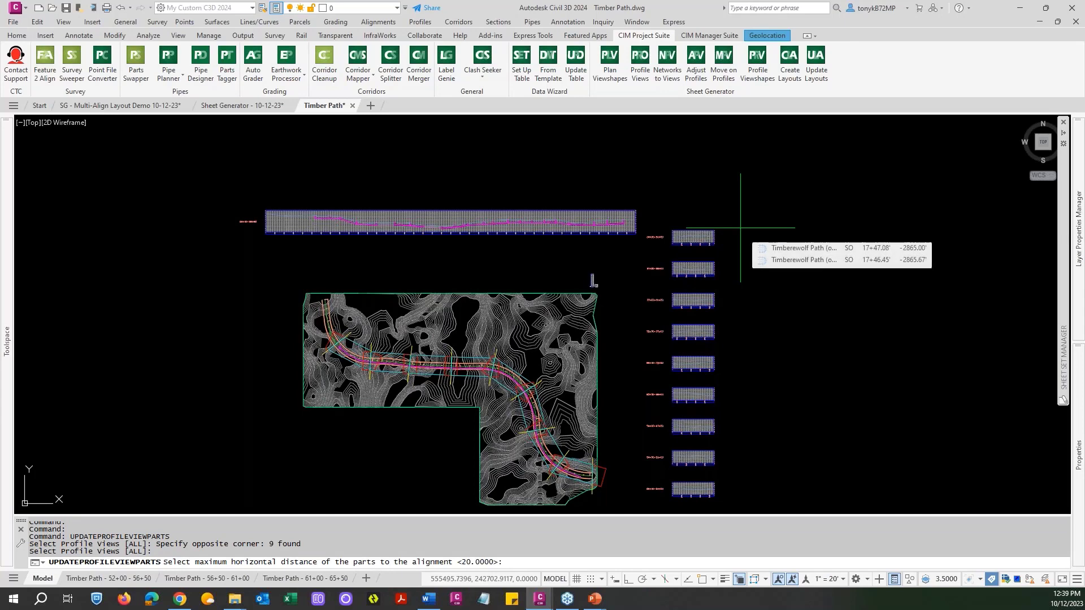
Accept the default maximum horizontal distance of 20 from the alignment to finish adding the pipe network parts to the profile views.
scroll(671, 261, up, 2)
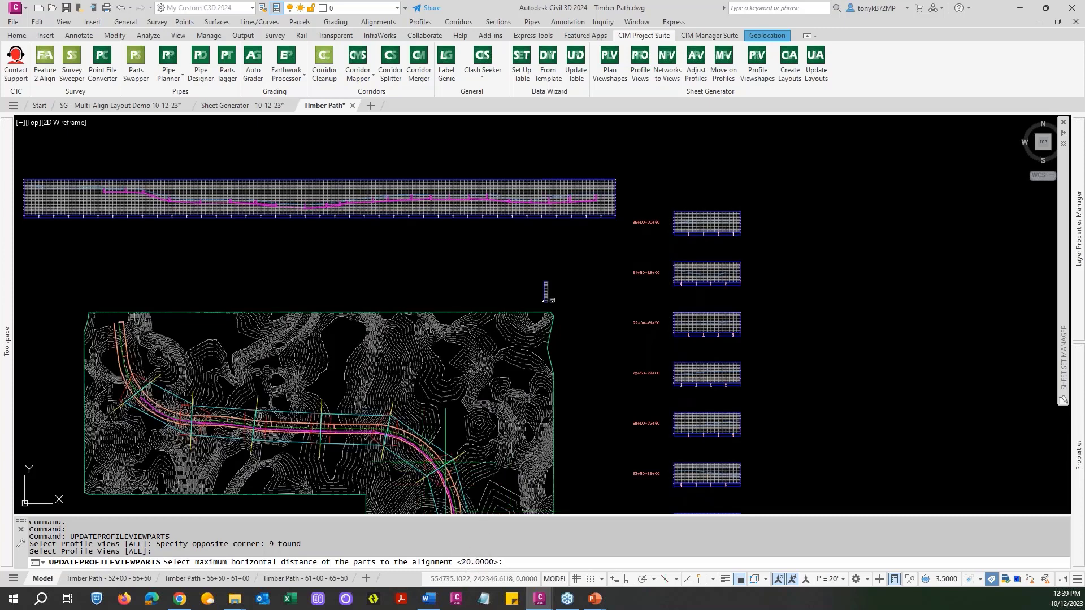
mouse_move(473, 396)
middle_down()
mouse_move(470, 346)
mouse_move(512, 252)
middle_up()
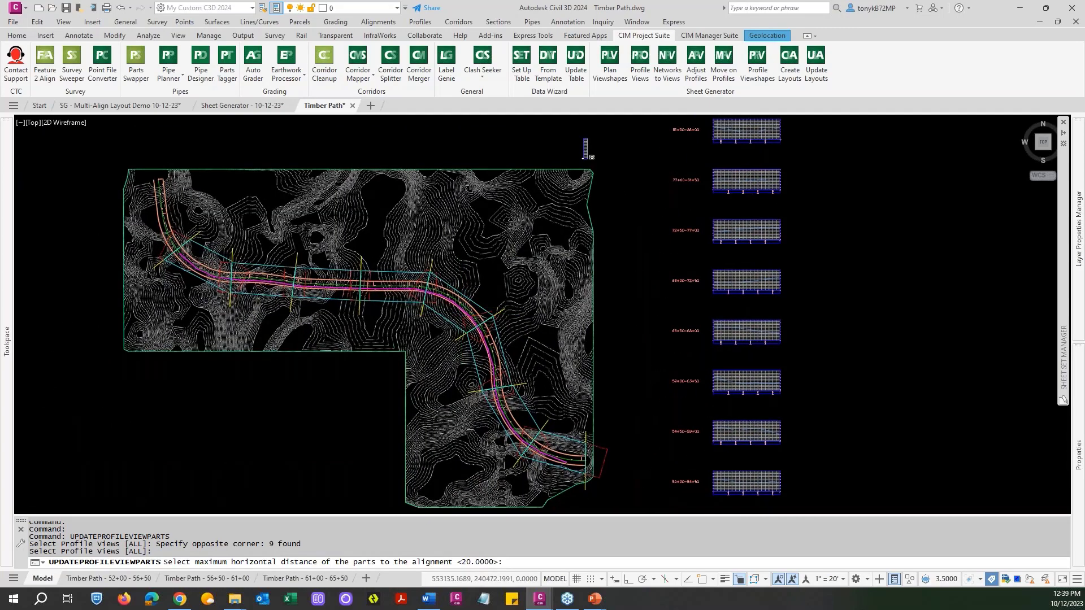
scroll(455, 306, up, 1)
scroll(454, 305, up, 2)
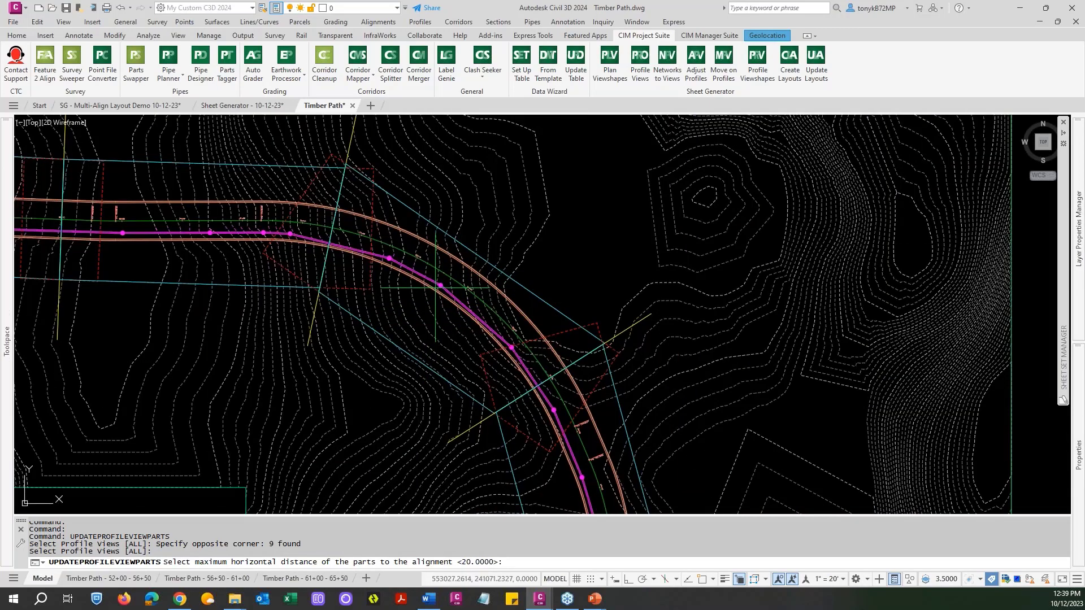
scroll(434, 287, down, 4)
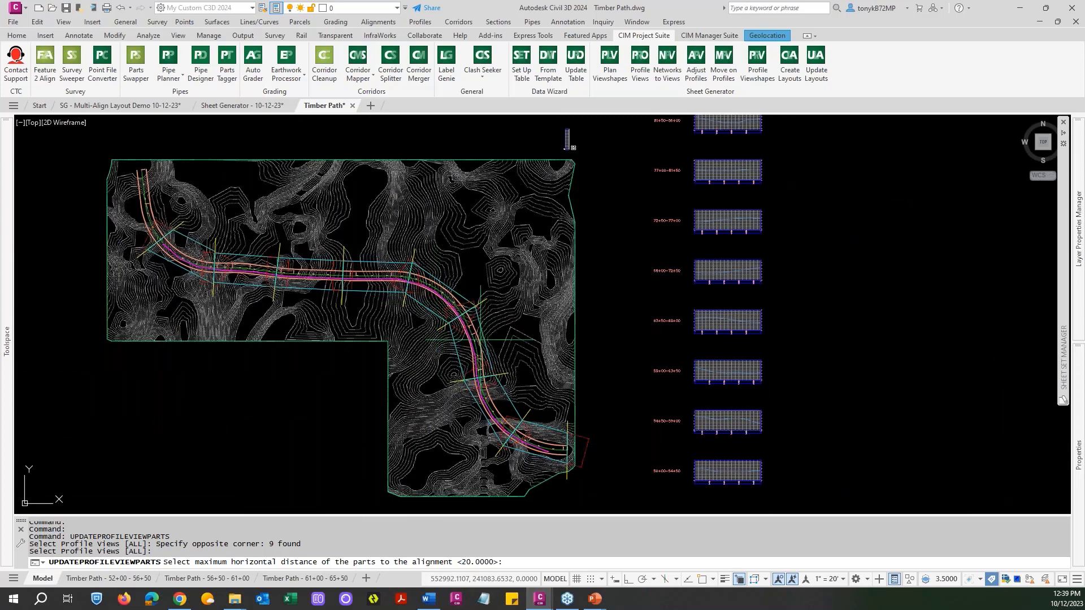
scroll(565, 361, up, 1)
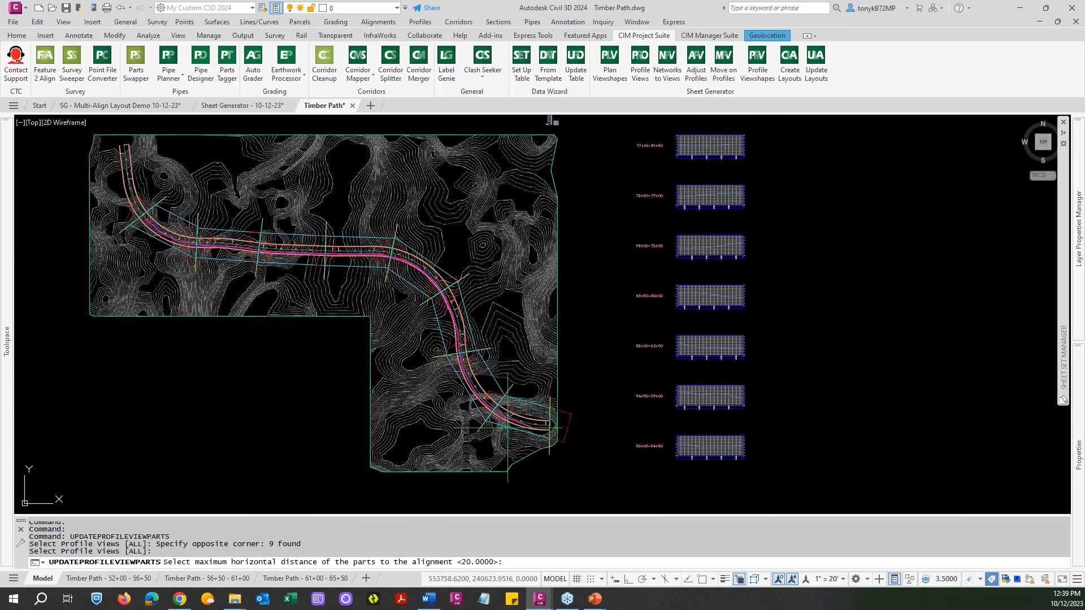
scroll(483, 452, up, 4)
scroll(507, 428, down, 4)
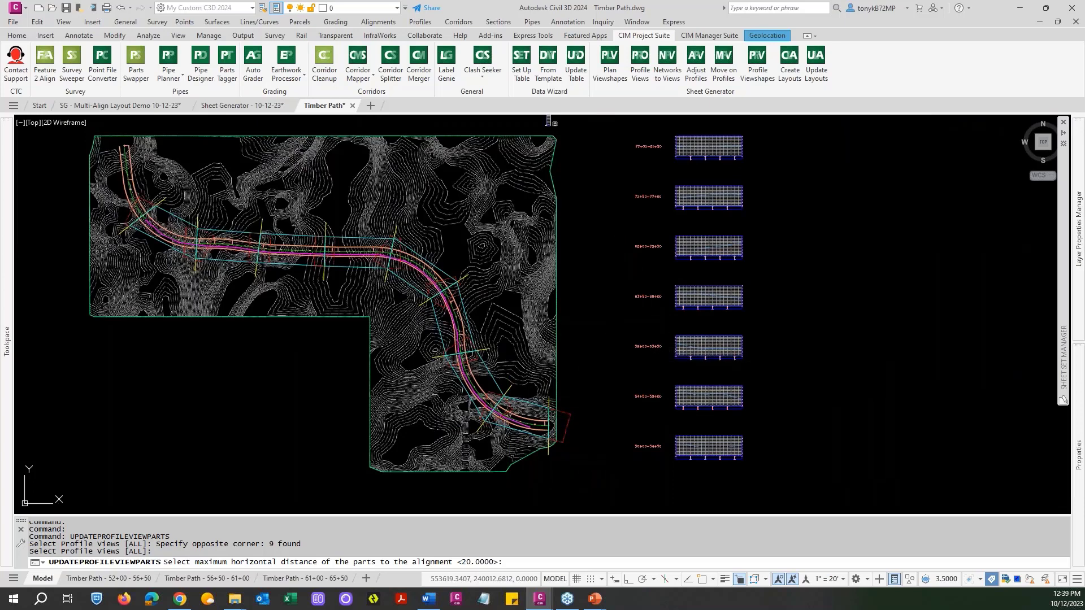
key(Escape)
key(Escape)
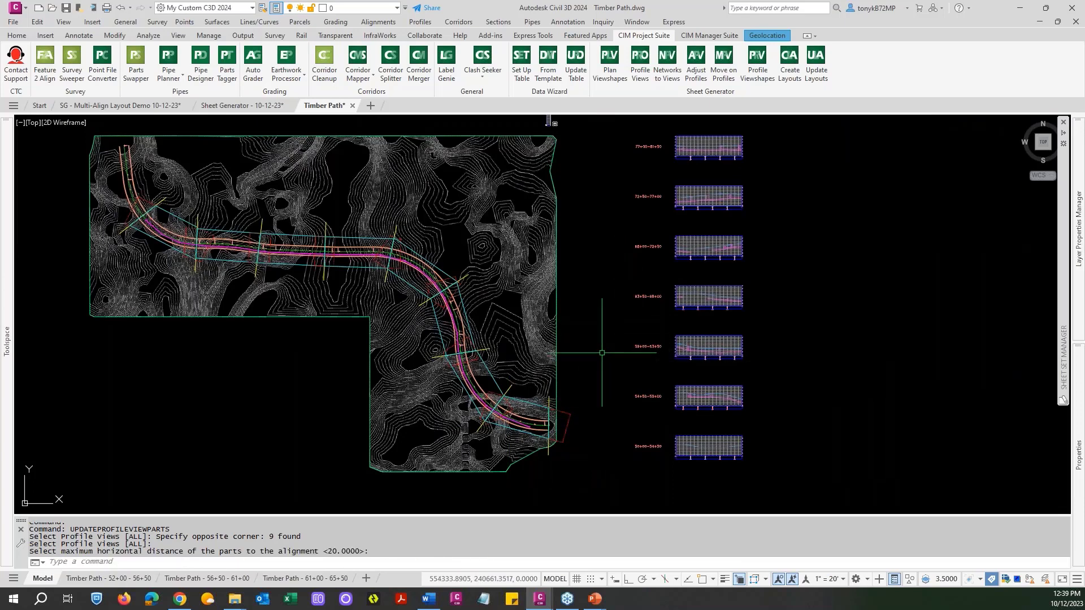
Regenerate the model to refresh the display of the pipes in the profile views.
scroll(704, 373, up, 4)
text(re)
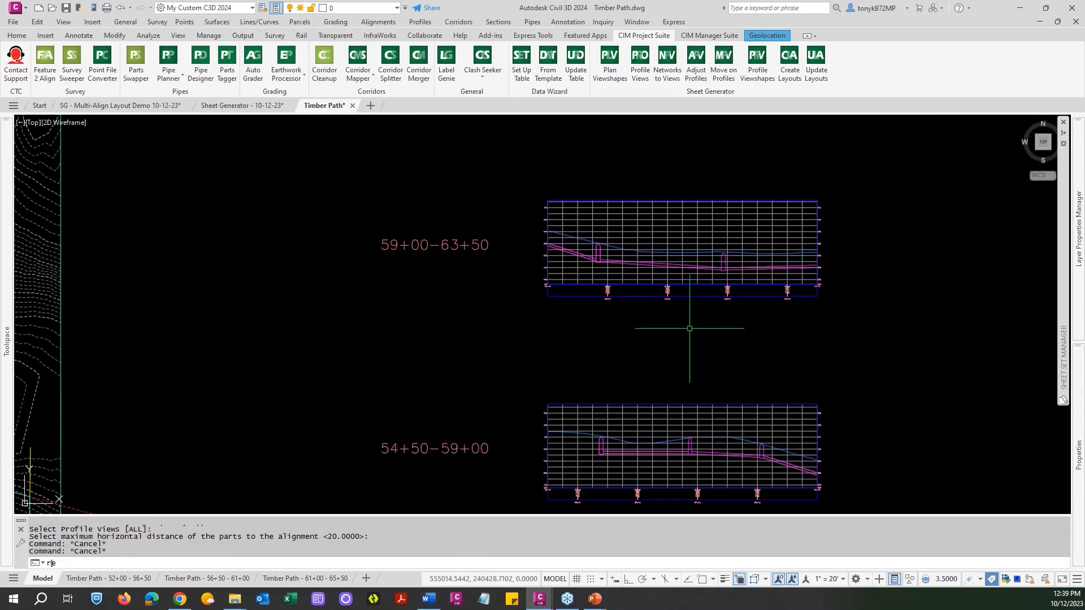
key(Return)
scroll(671, 343, down, 4)
scroll(671, 343, down, 3)
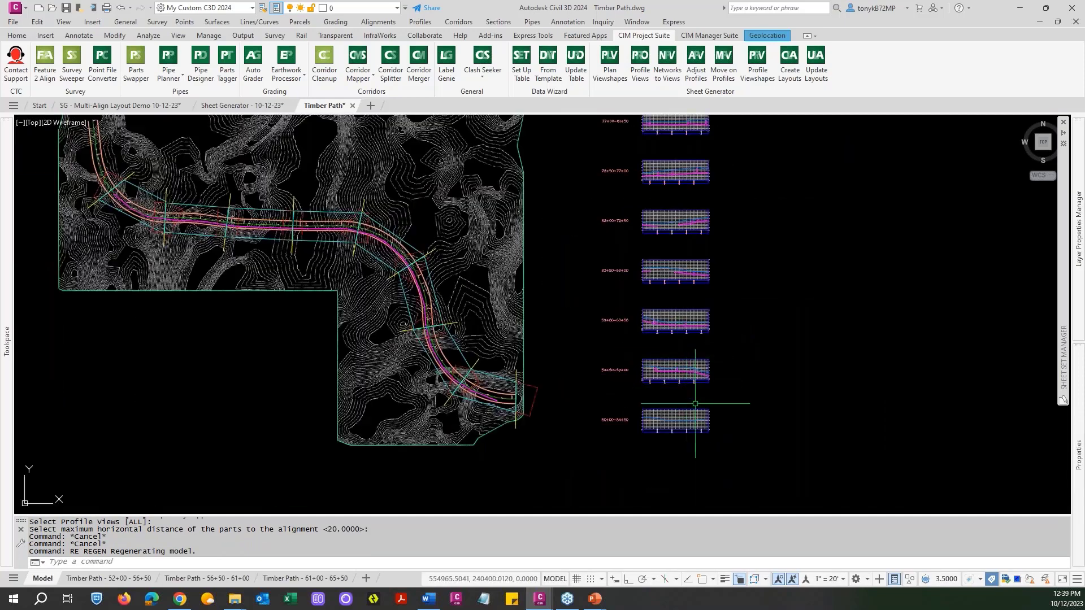
Compare the lowest profile view, 50+00-54+50, with the pipe run at the southeast end of the alignment in plan.
scroll(684, 414, up, 7)
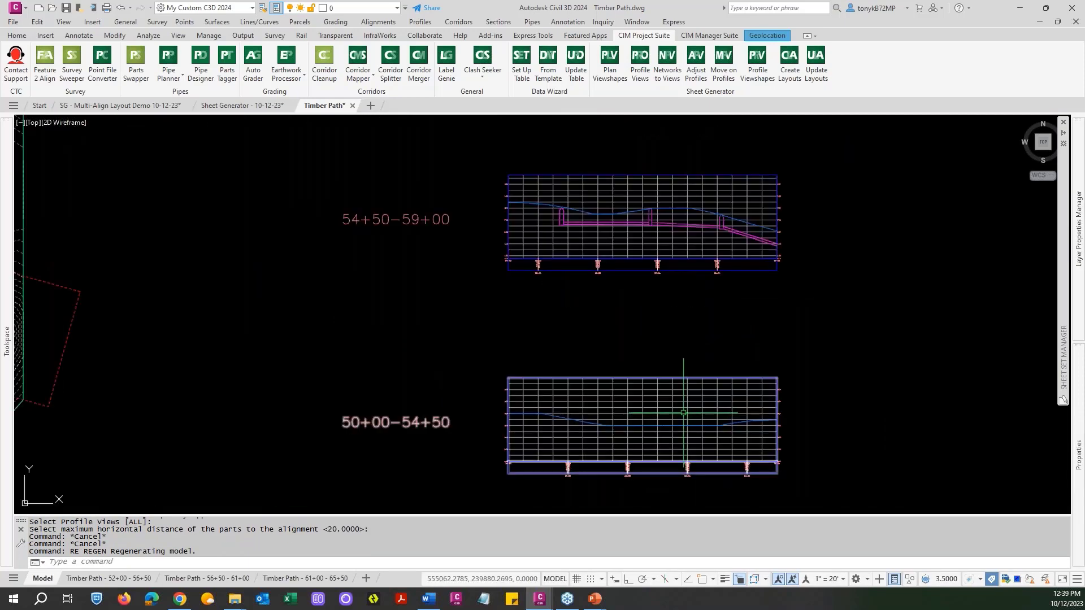
scroll(683, 413, down, 4)
scroll(683, 412, down, 2)
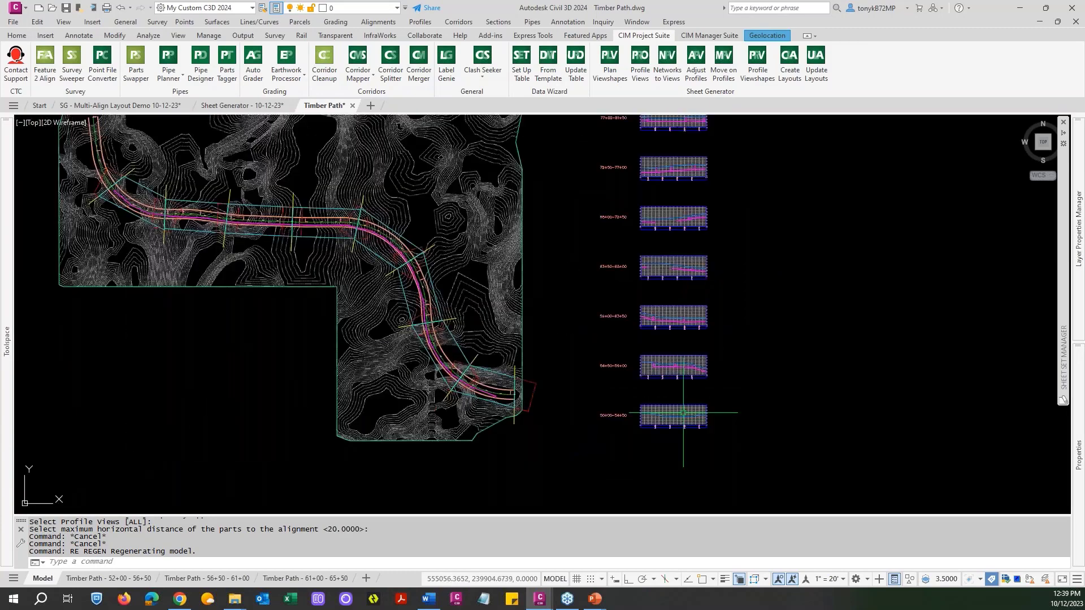
scroll(502, 406, up, 2)
scroll(550, 411, up, 5)
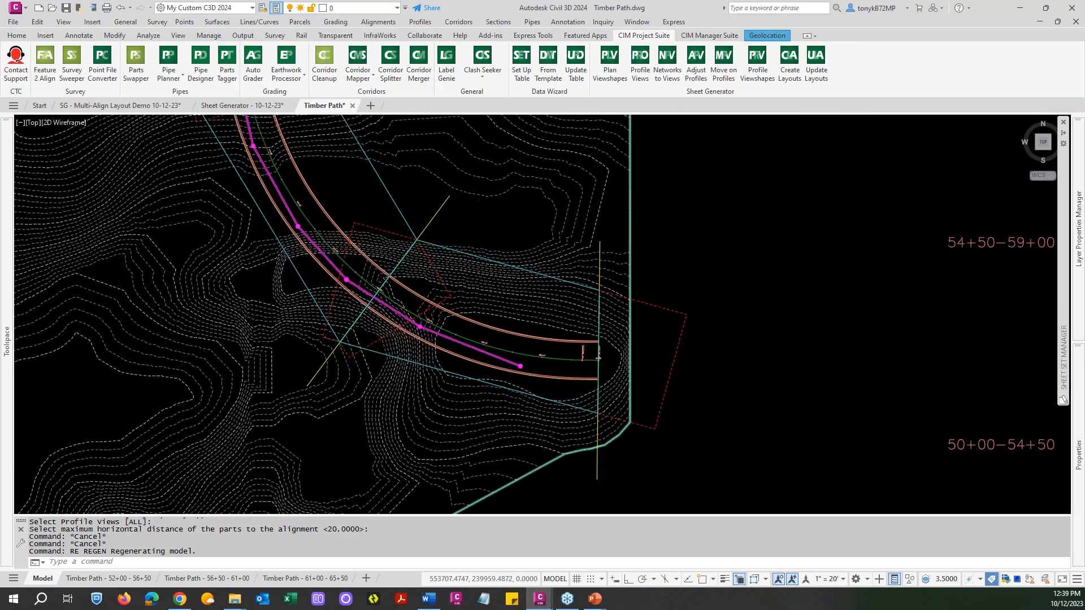
scroll(503, 403, down, 10)
key(Escape)
middle_drag(681, 301, 688, 355)
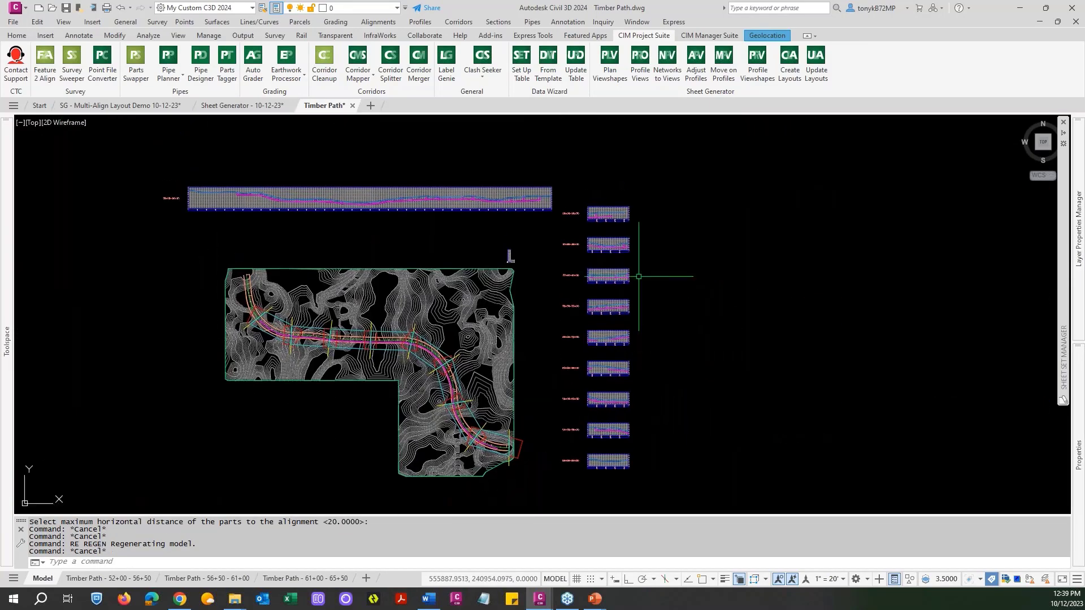
key(Escape)
scroll(612, 226, up, 6)
scroll(610, 209, down, 4)
key(Escape)
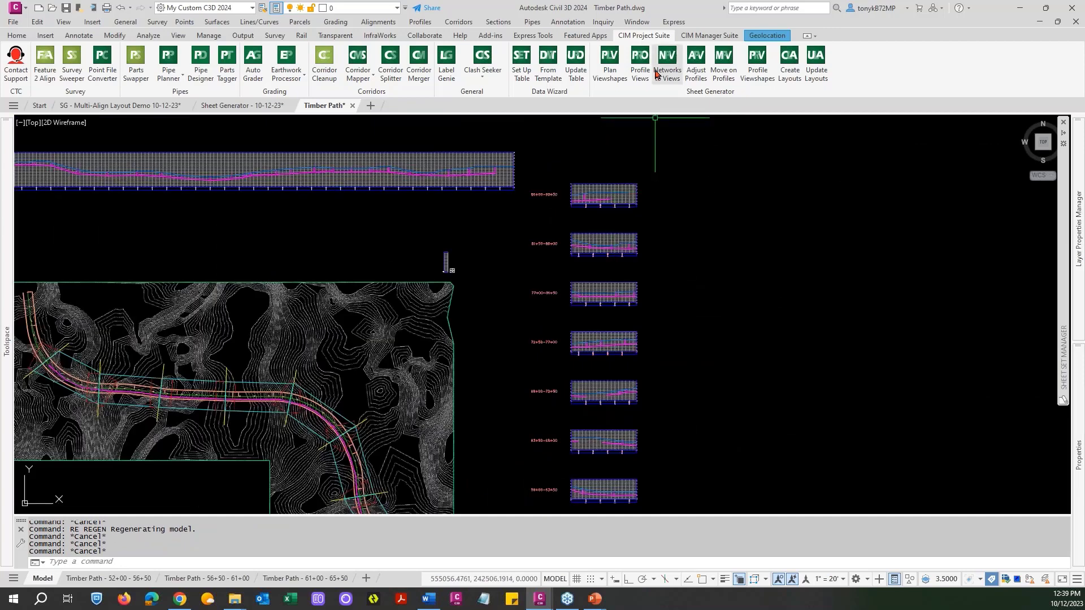
Run Adjust Profiles and select the whole column of new profile views for the adjustment.
click(695, 63)
scroll(663, 264, down, 4)
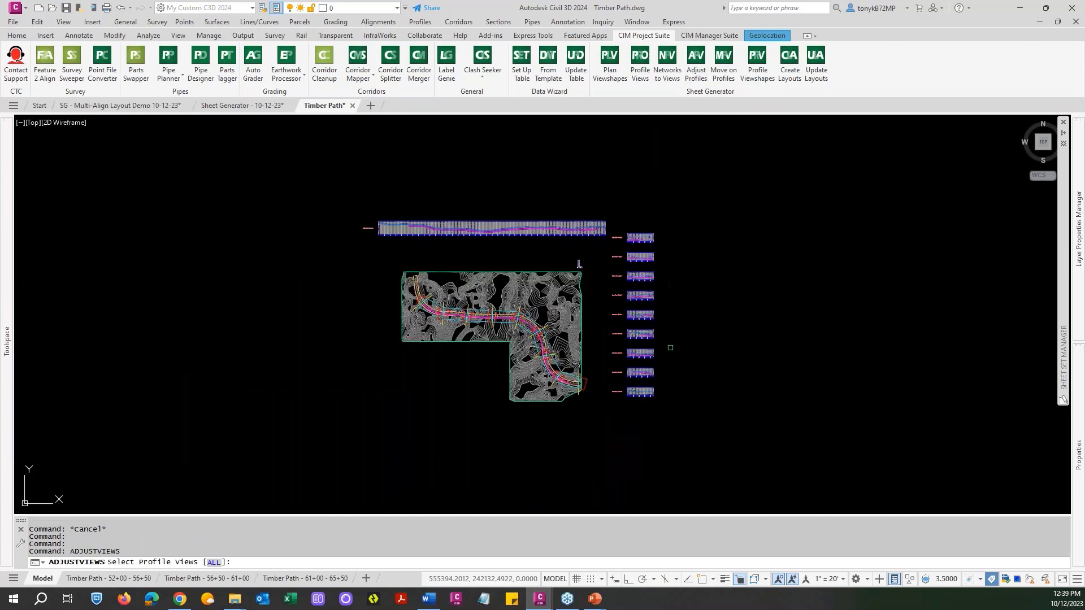
click(669, 436)
click(654, 225)
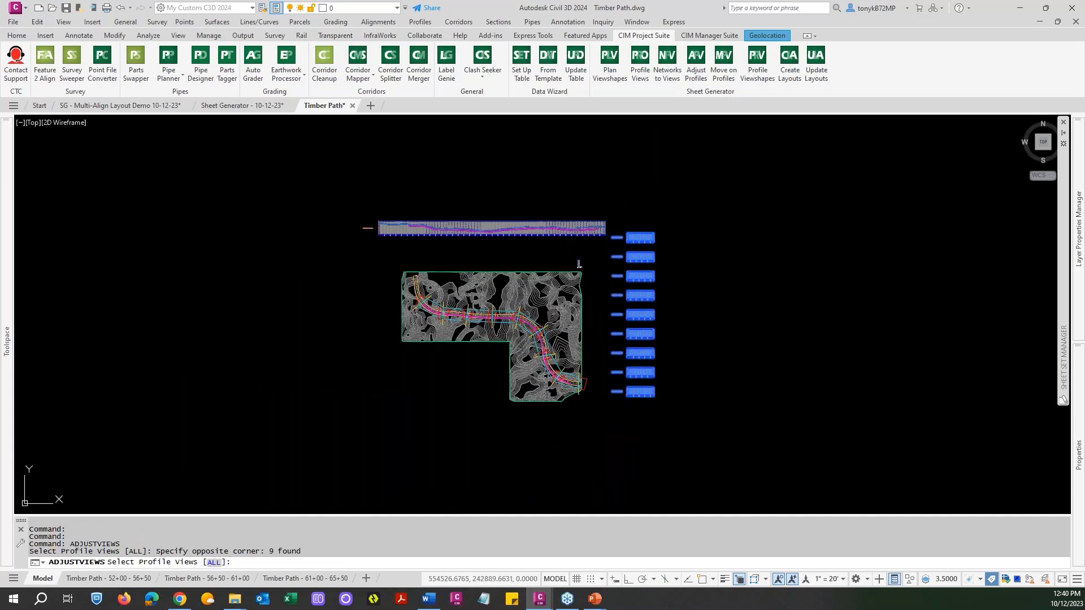
key(Escape)
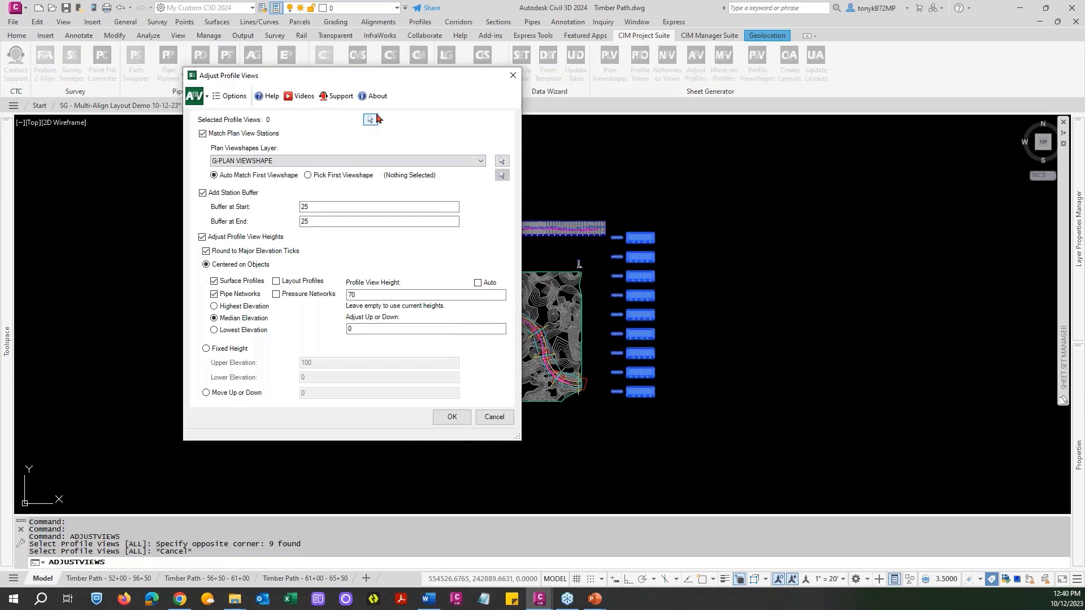
click(370, 120)
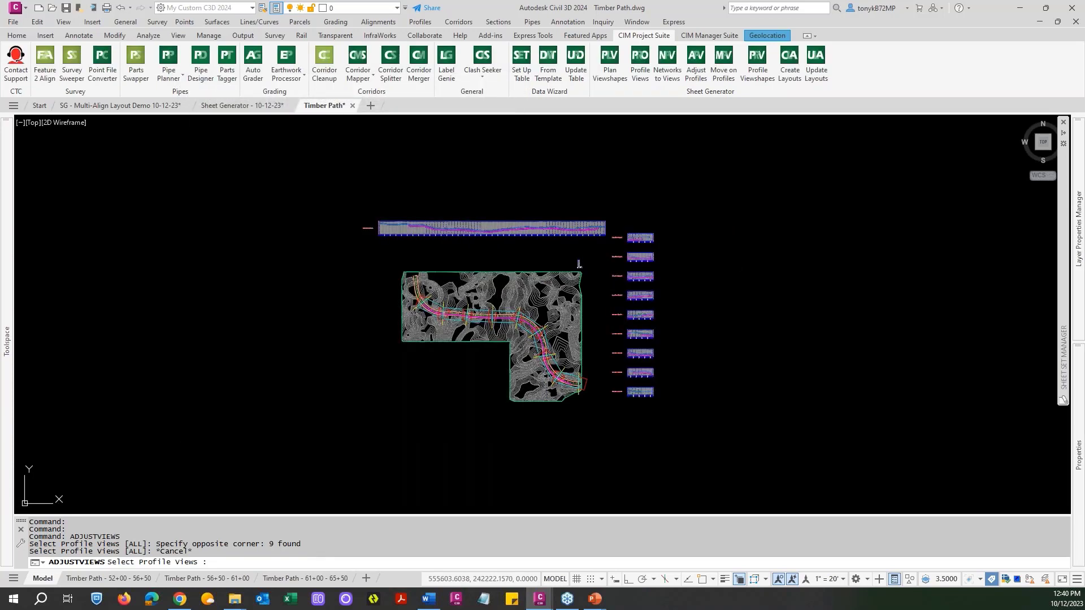
click(668, 408)
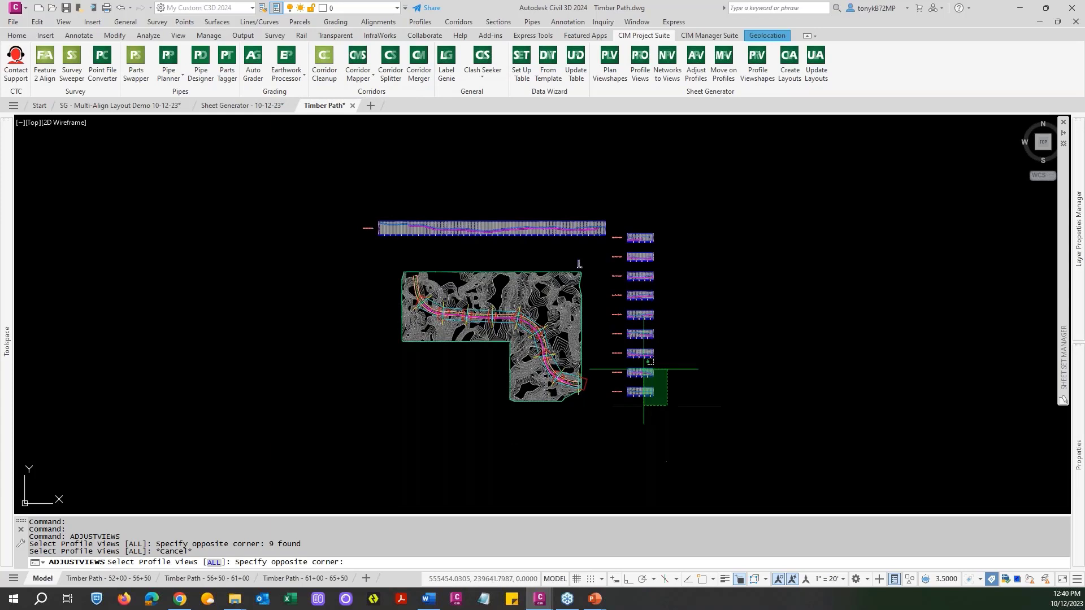
click(624, 214)
key(Return)
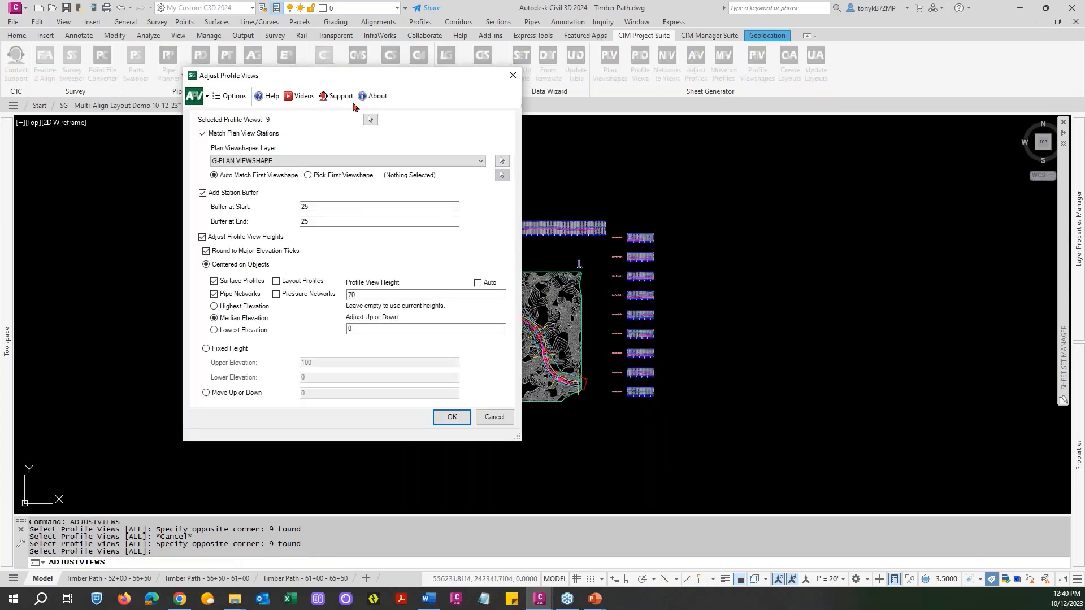
Adjust the selected profile views to the G-PLAN VIEWSHAPE stations with 25 buffers and a height of 70, continuing despite the unmatched view.
drag(353, 80, 423, 109)
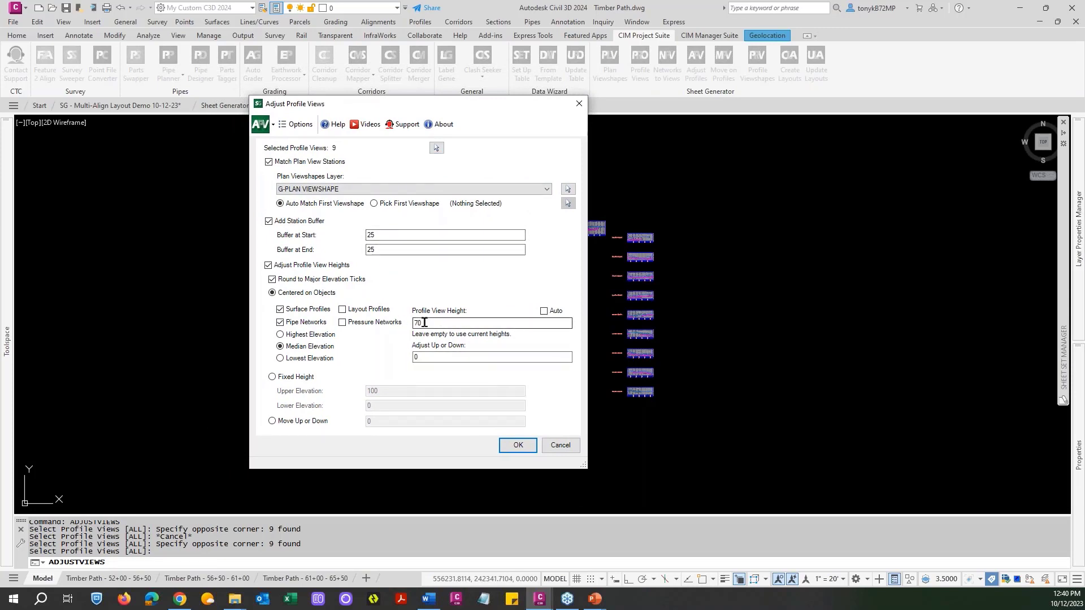
click(518, 446)
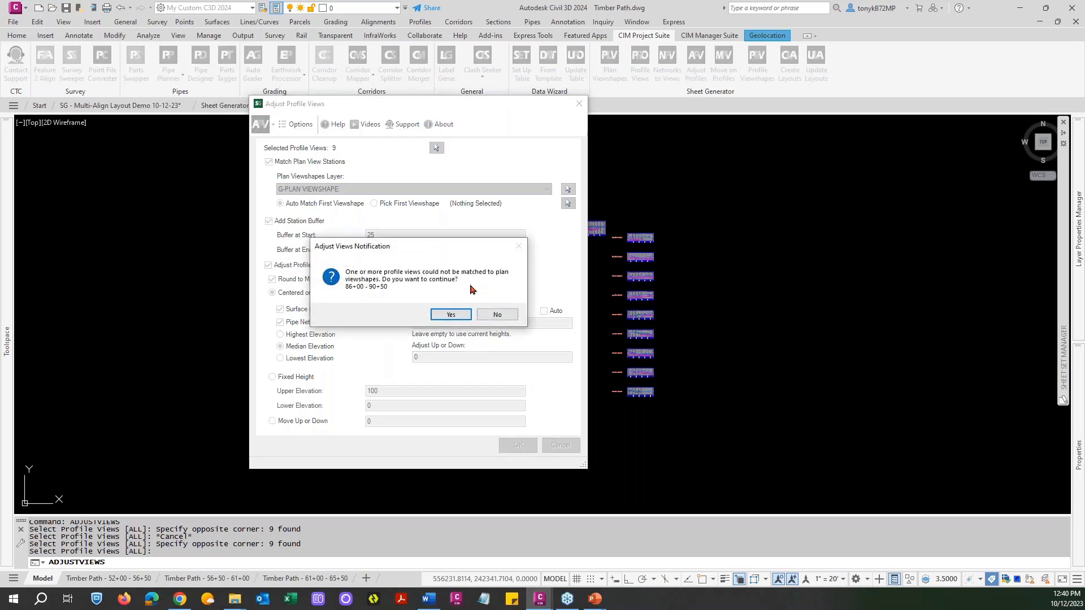
click(450, 314)
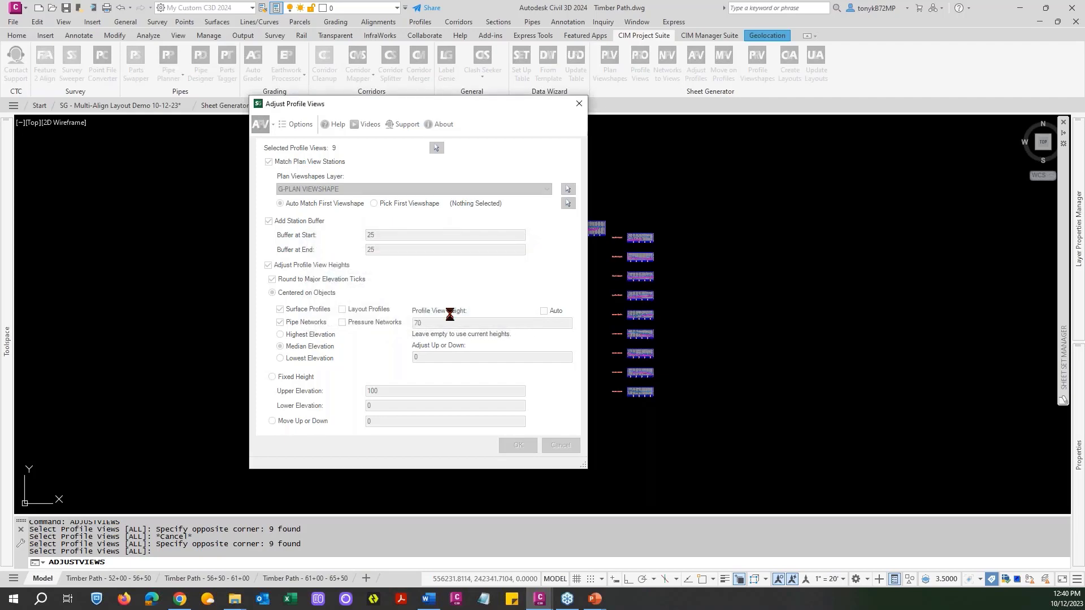
click(518, 446)
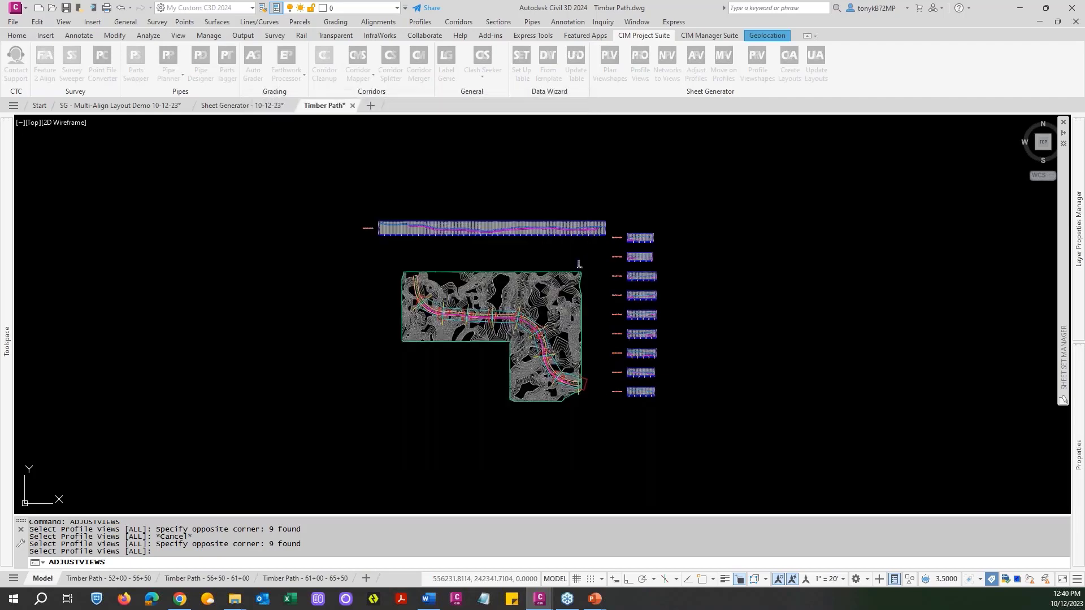
Examine the adjusted station ranges and contents of the lowest profile views in the column.
scroll(624, 436, up, 3)
scroll(644, 324, up, 2)
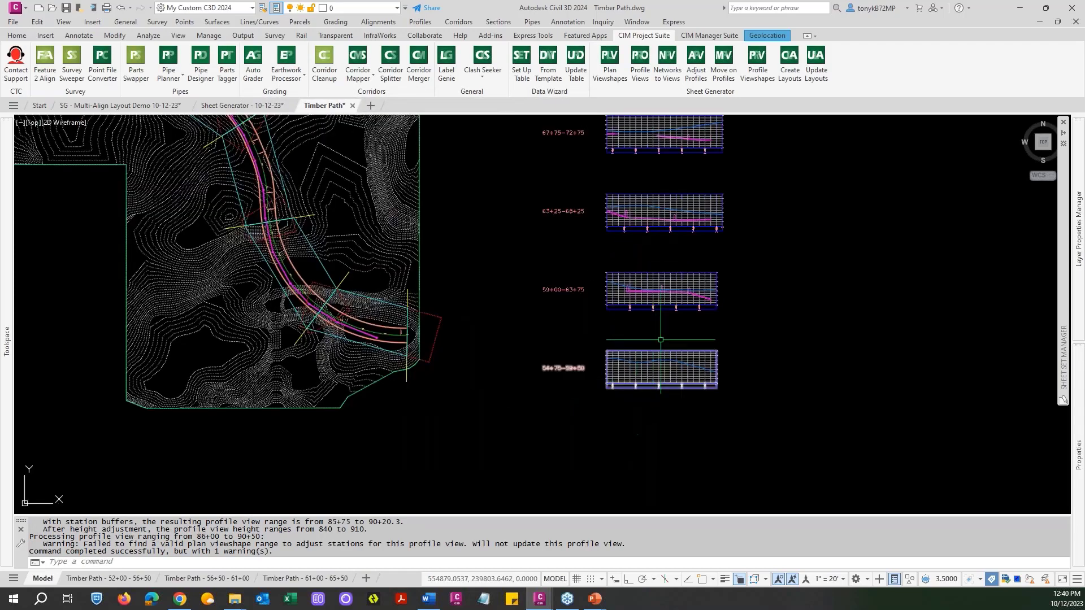
scroll(644, 325, up, 3)
scroll(644, 325, down, 3)
key(Escape)
scroll(644, 325, down, 2)
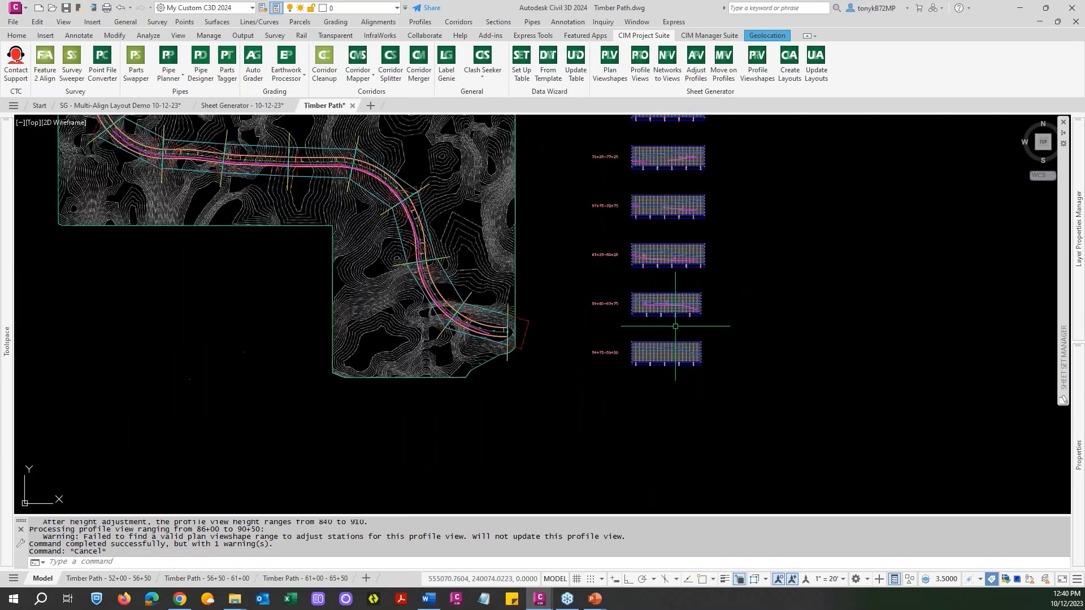
scroll(701, 313, up, 4)
scroll(570, 352, up, 2)
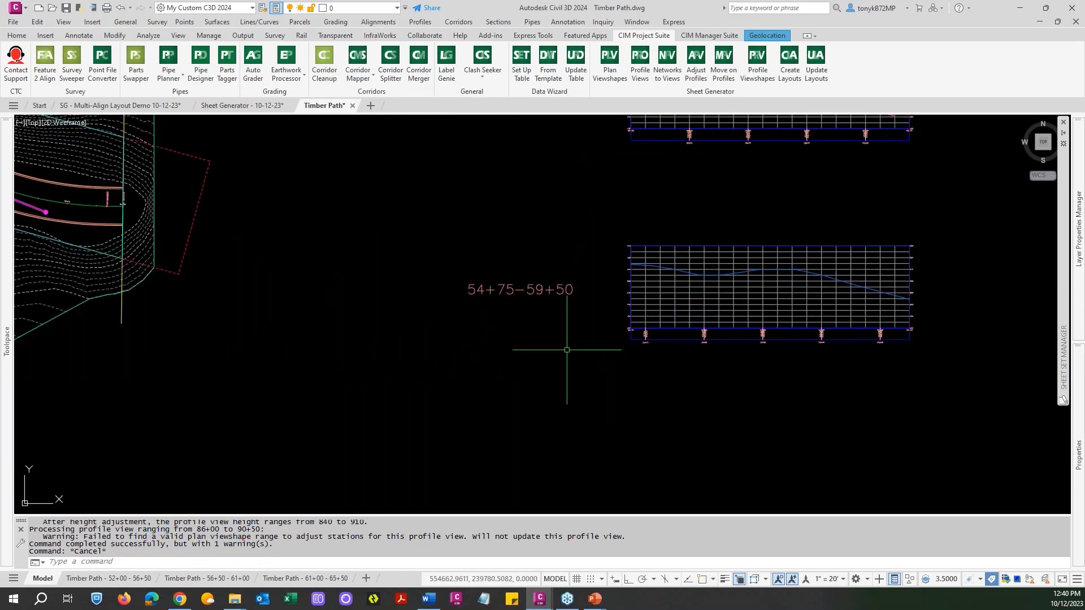
scroll(568, 346, down, 3)
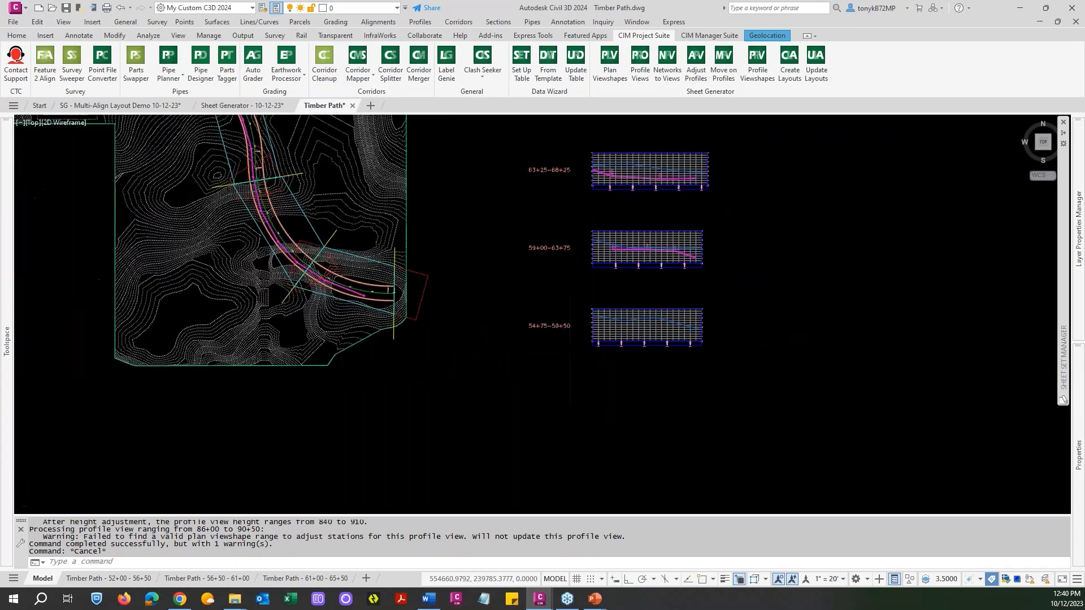
Erase the lowest profile view in the column together with its station label, using a window selection around both.
key(Escape)
text(e)
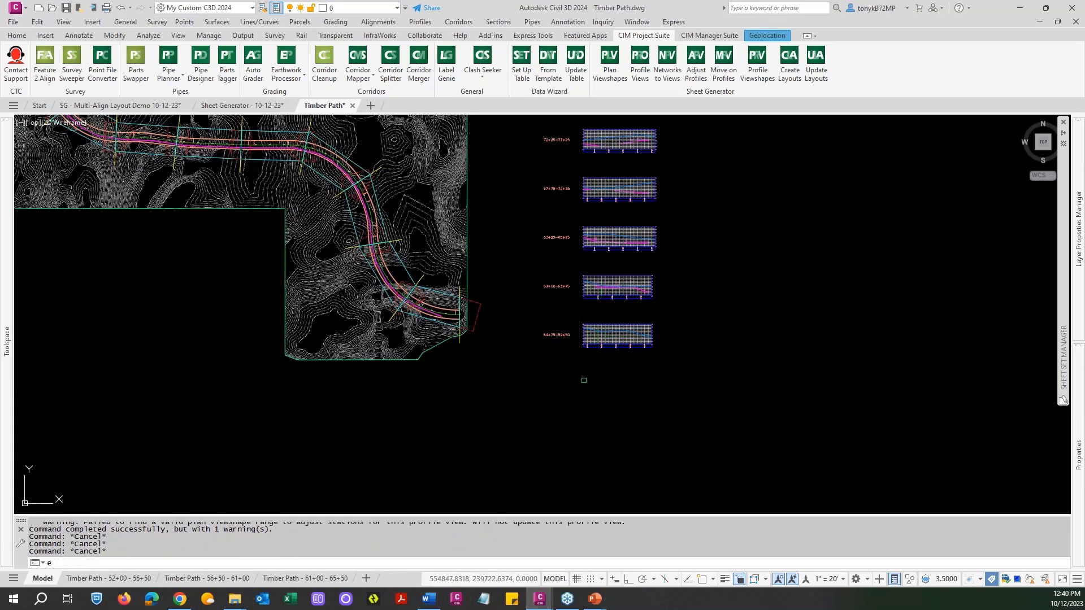
key(Return)
text(w)
key(Return)
click(515, 380)
click(751, 264)
key(Return)
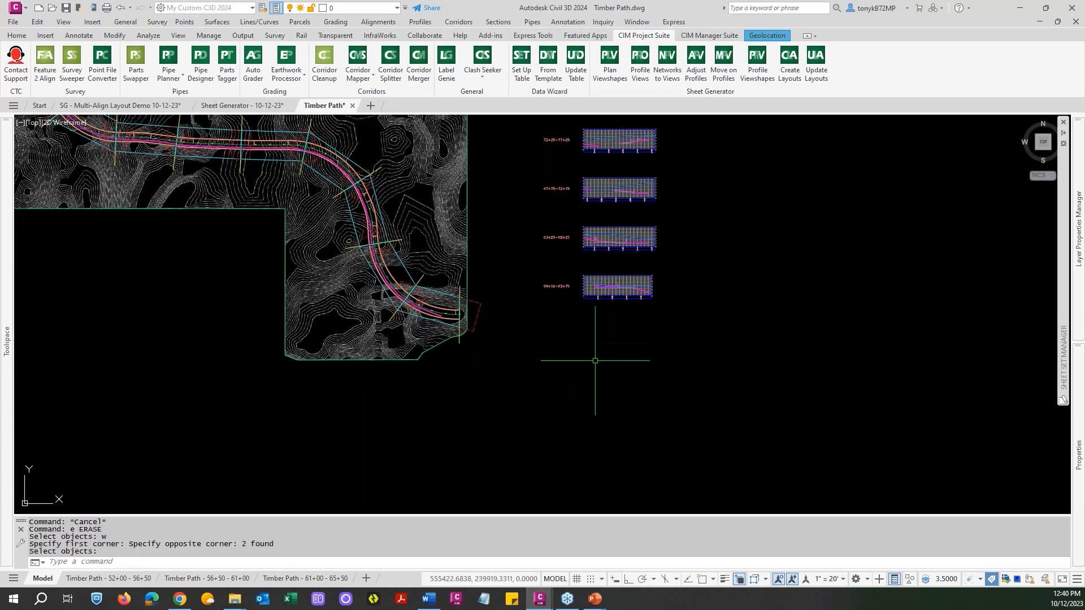
Review the remaining column of profile views beside the site, from its lower end to the uppermost view.
scroll(569, 294, up, 3)
scroll(568, 300, down, 3)
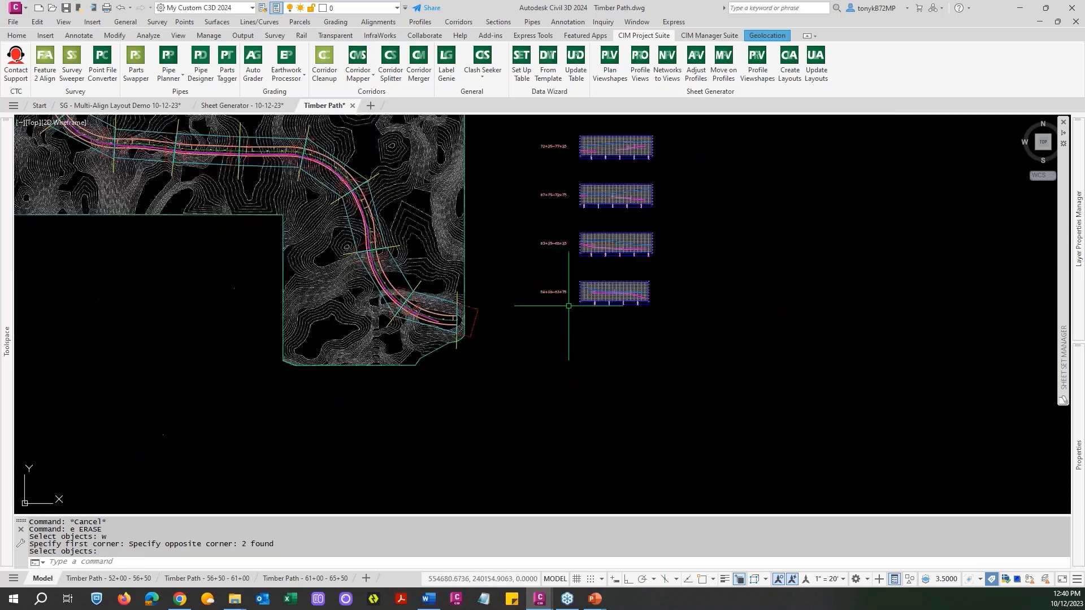
scroll(563, 311, down, 2)
scroll(581, 333, down, 3)
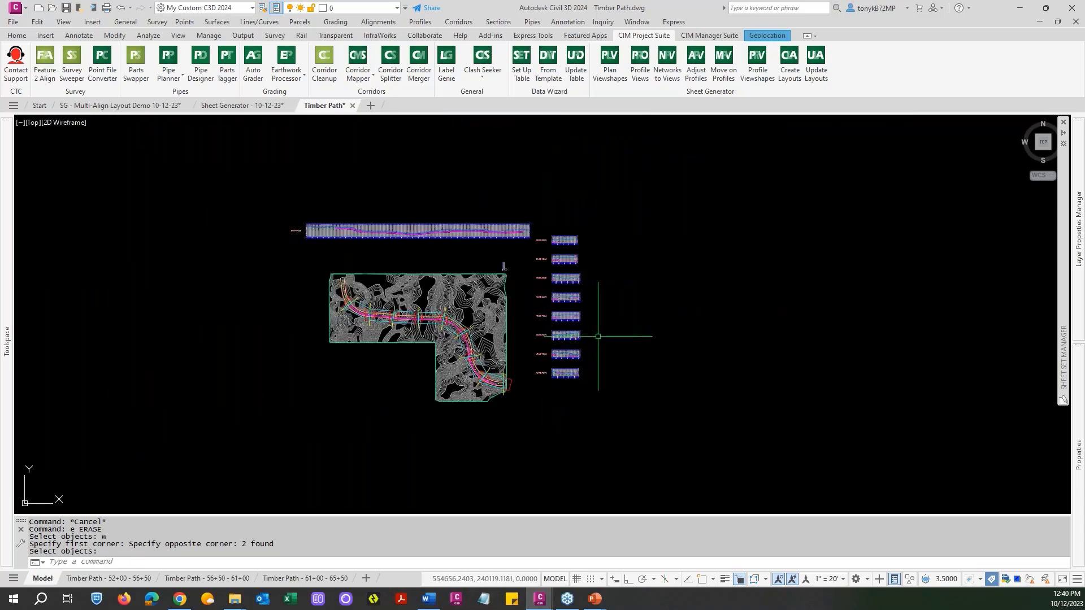
middle_drag(608, 331, 633, 358)
key(Escape)
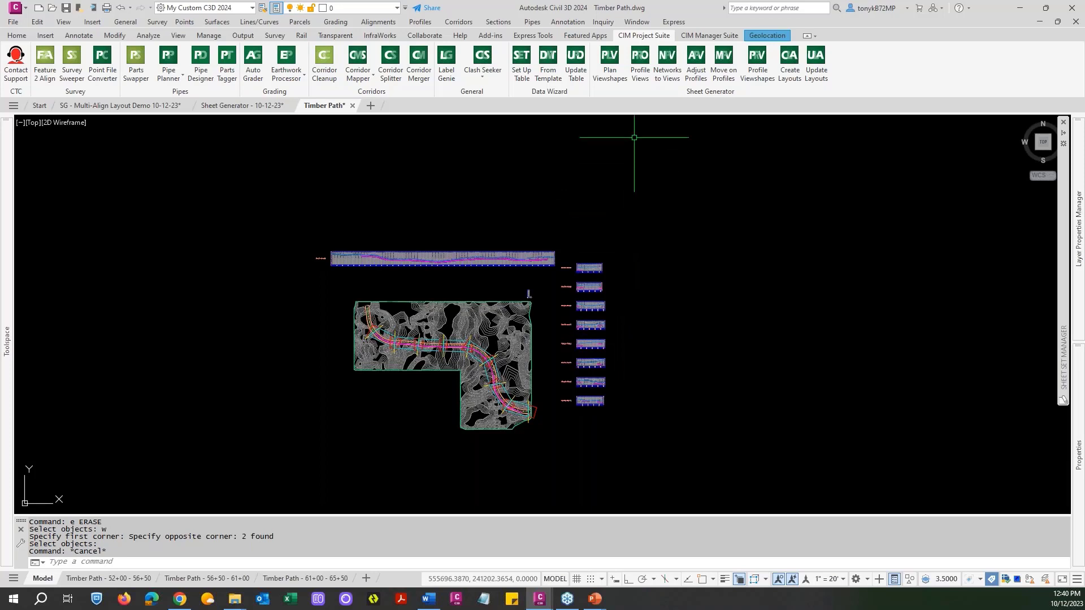
key(Escape)
key(Escape)
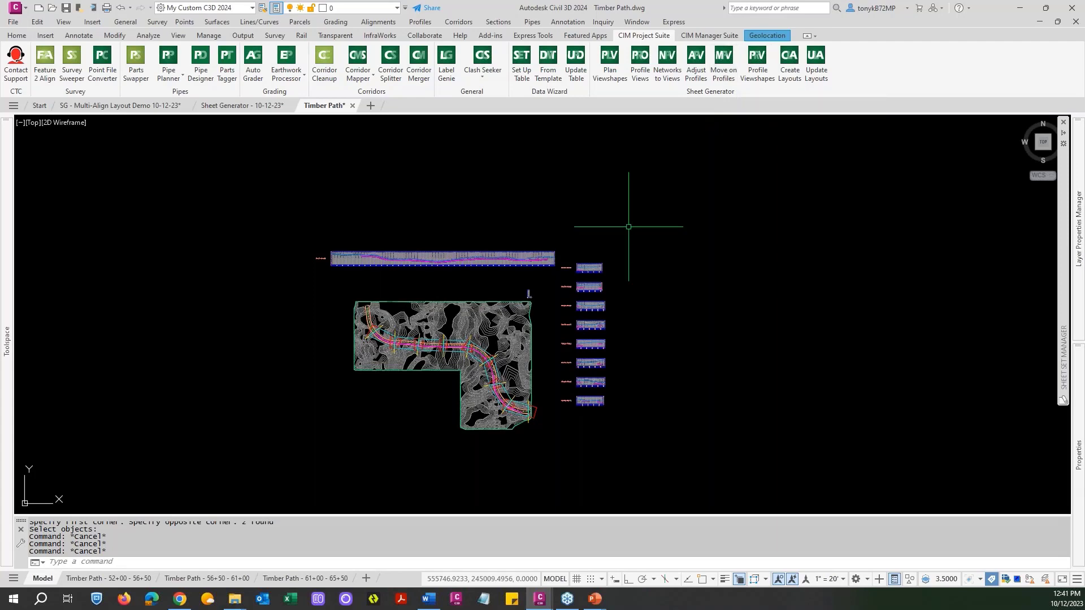
scroll(588, 273, up, 4)
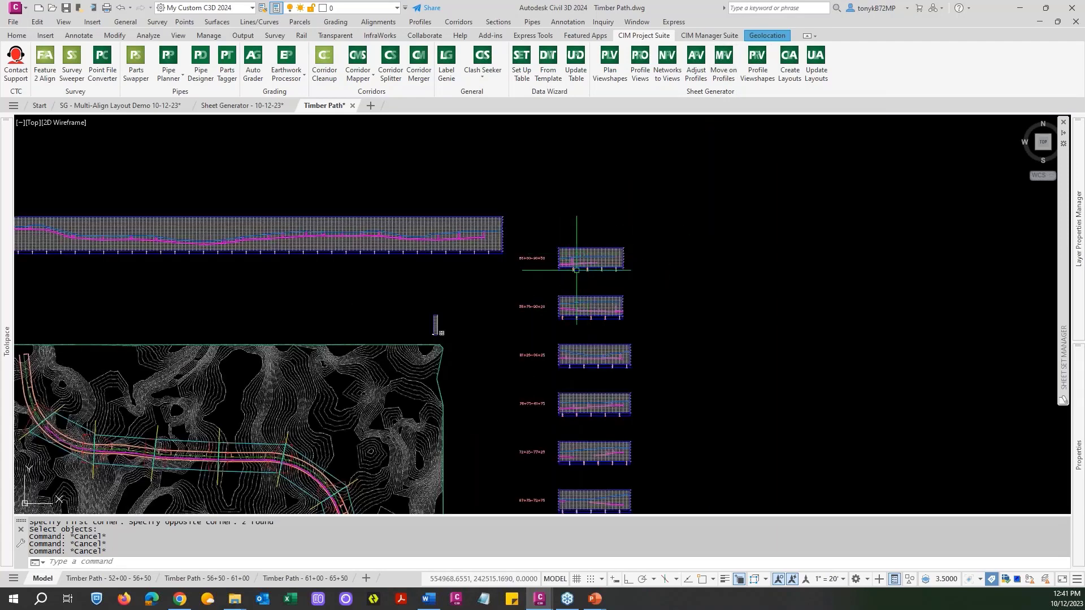
scroll(601, 251, down, 4)
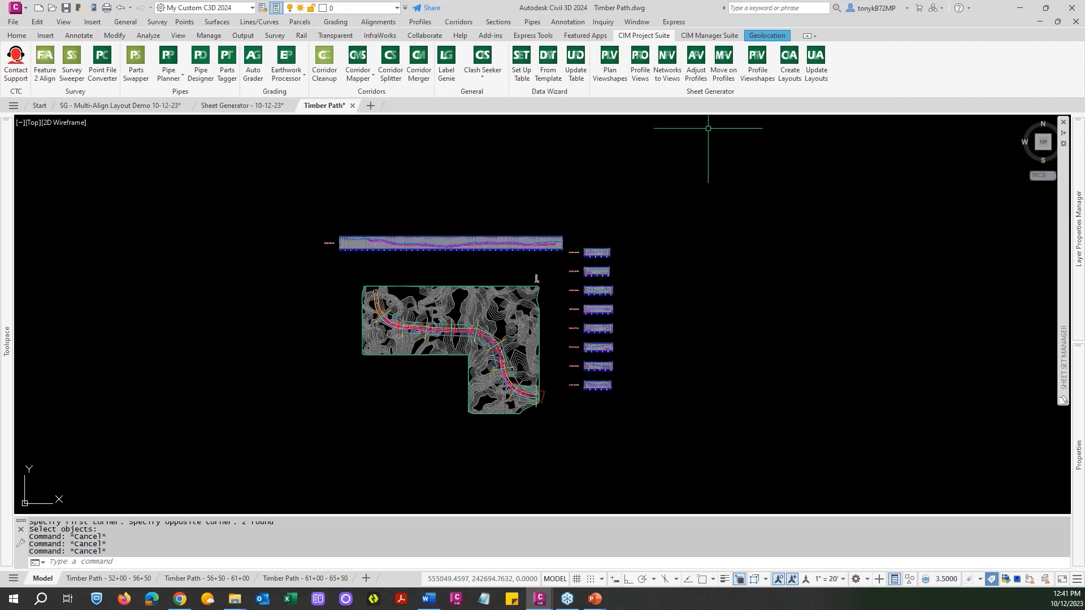
click(723, 59)
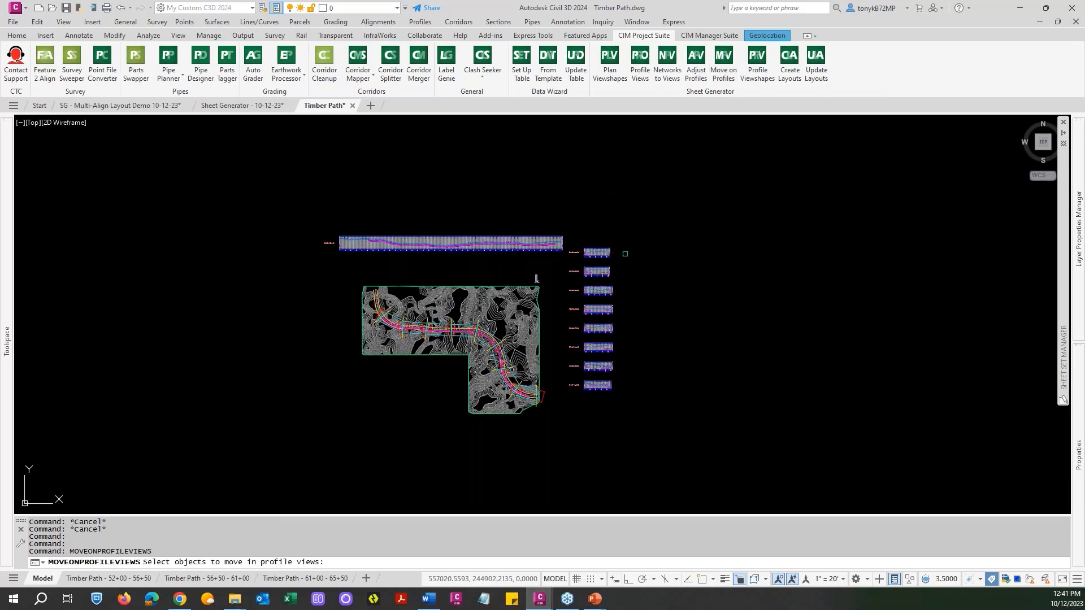
click(623, 259)
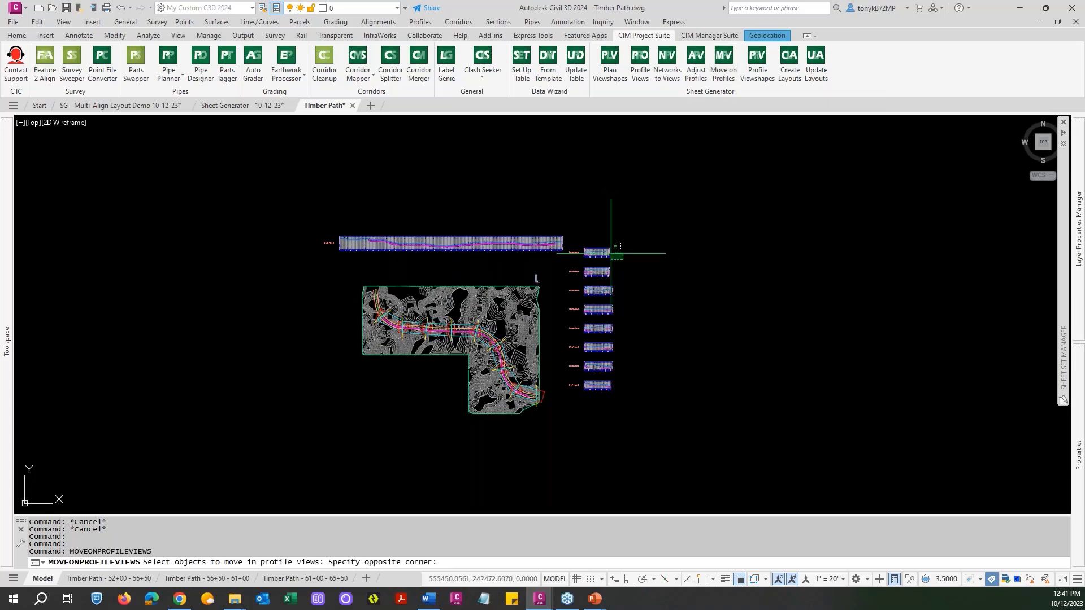
click(584, 229)
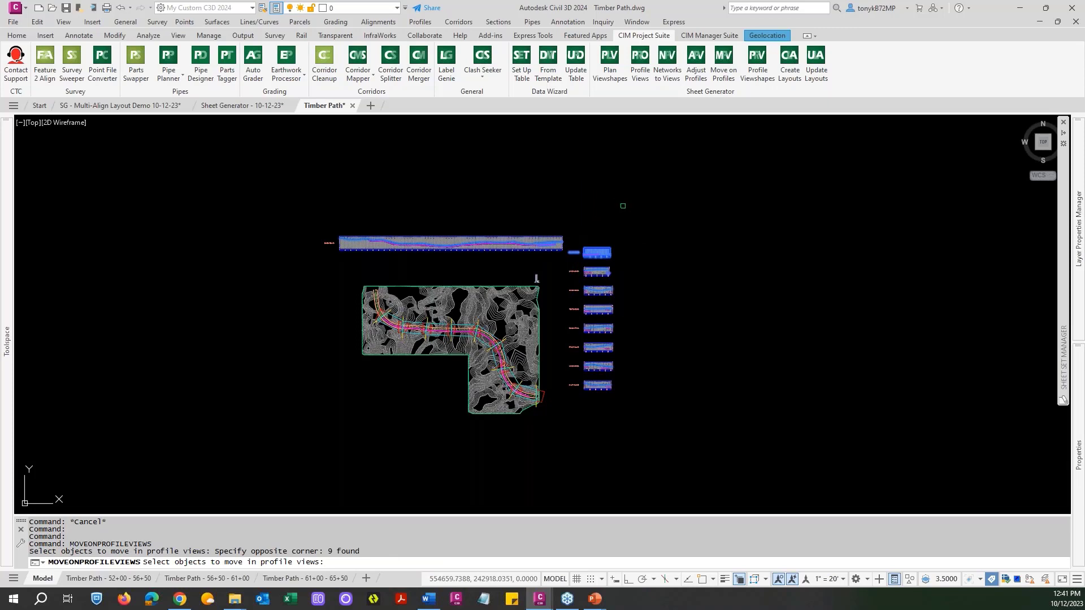
key(Return)
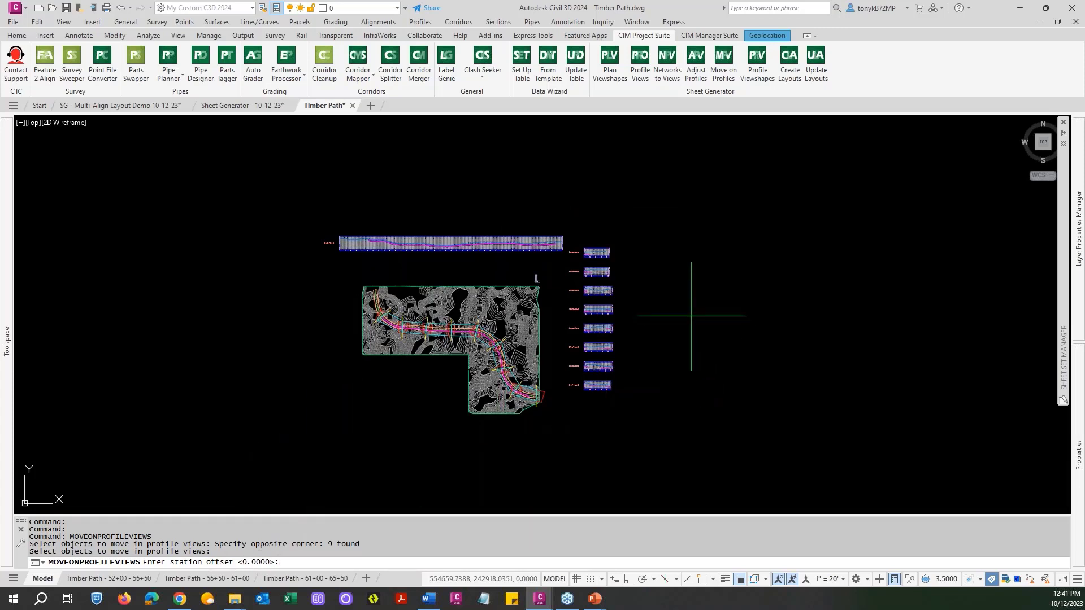
key(Escape)
key(Escape)
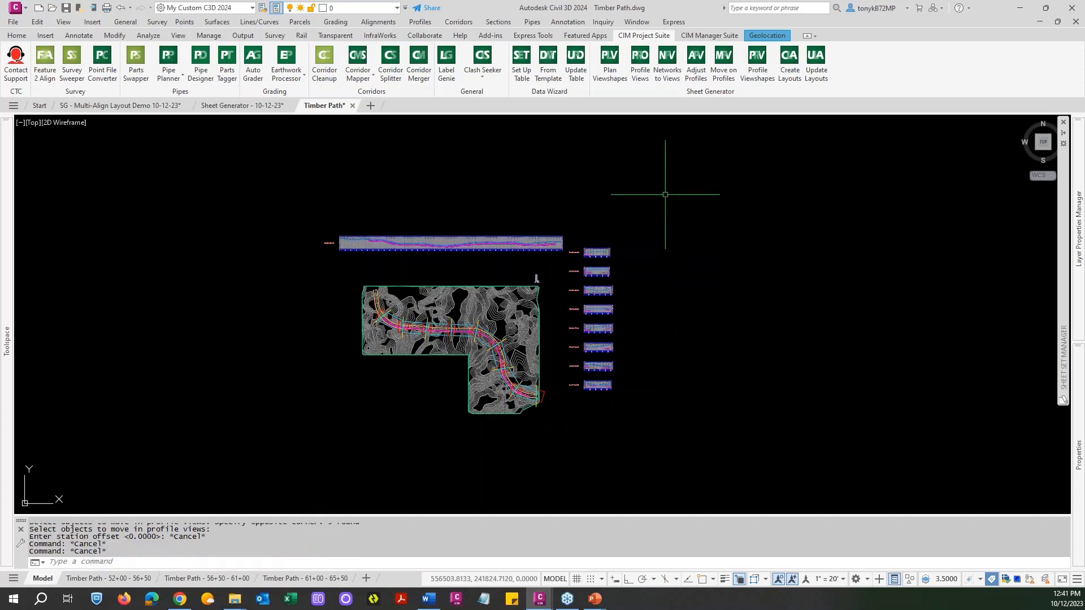
key(Escape)
key(Escape)
Create profile viewshapes, print blocks and masking blocks on the eight profile views, aligned with Timber Path plan matchlines, offsets -4.5 and -30, scale 20.
scroll(603, 255, up, 5)
scroll(603, 255, down, 3)
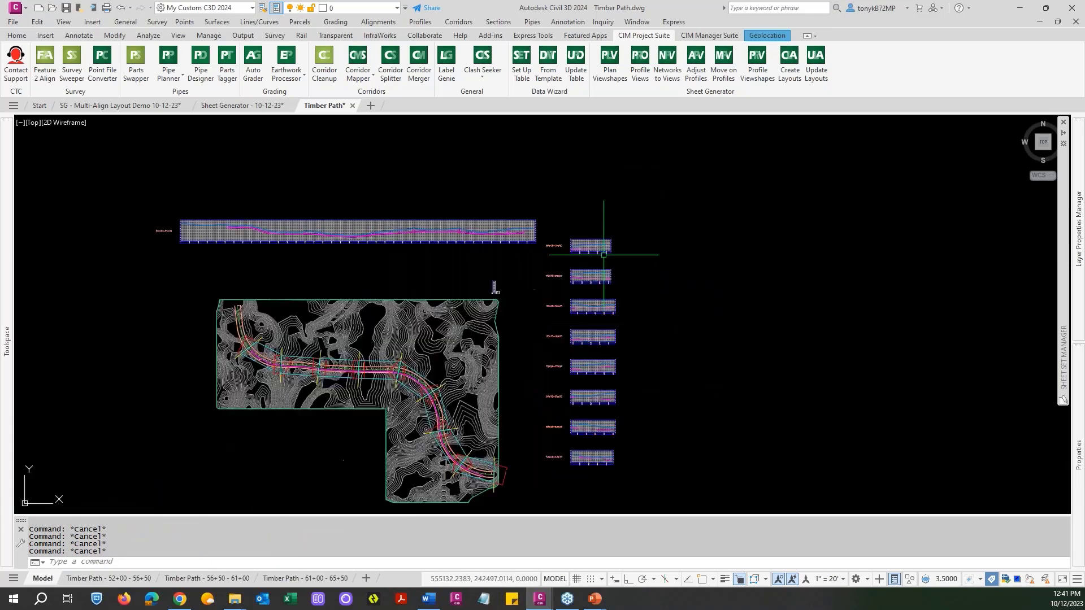
key(Escape)
scroll(603, 255, down, 2)
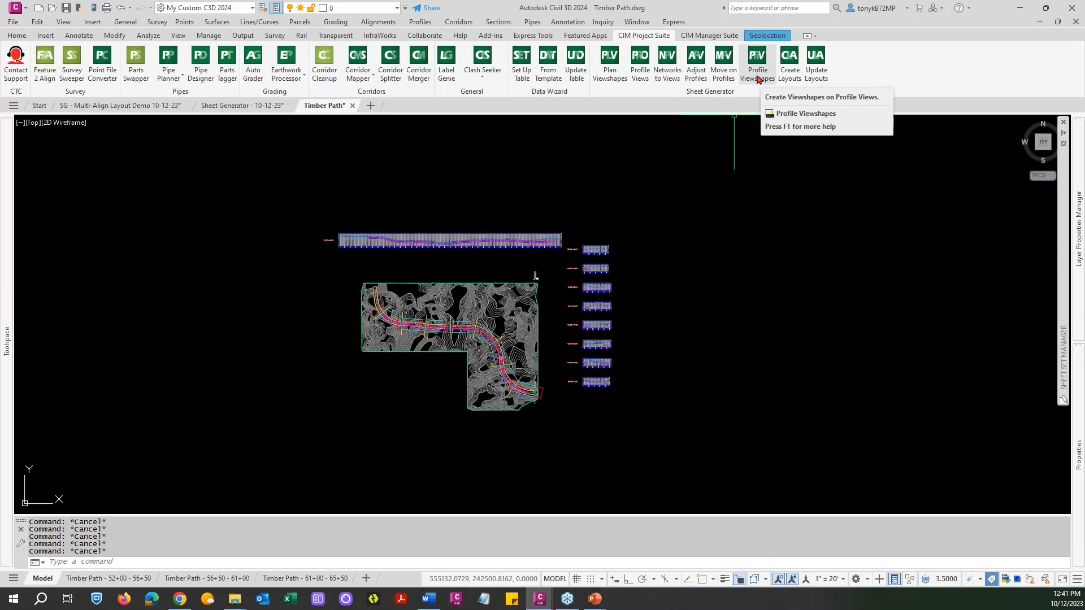
click(757, 73)
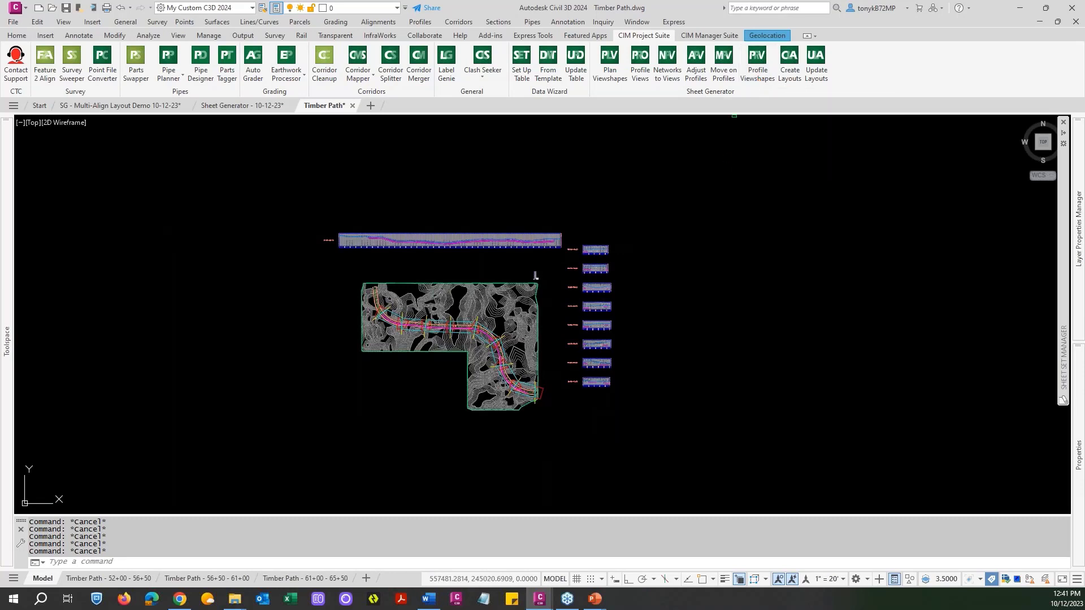
click(626, 411)
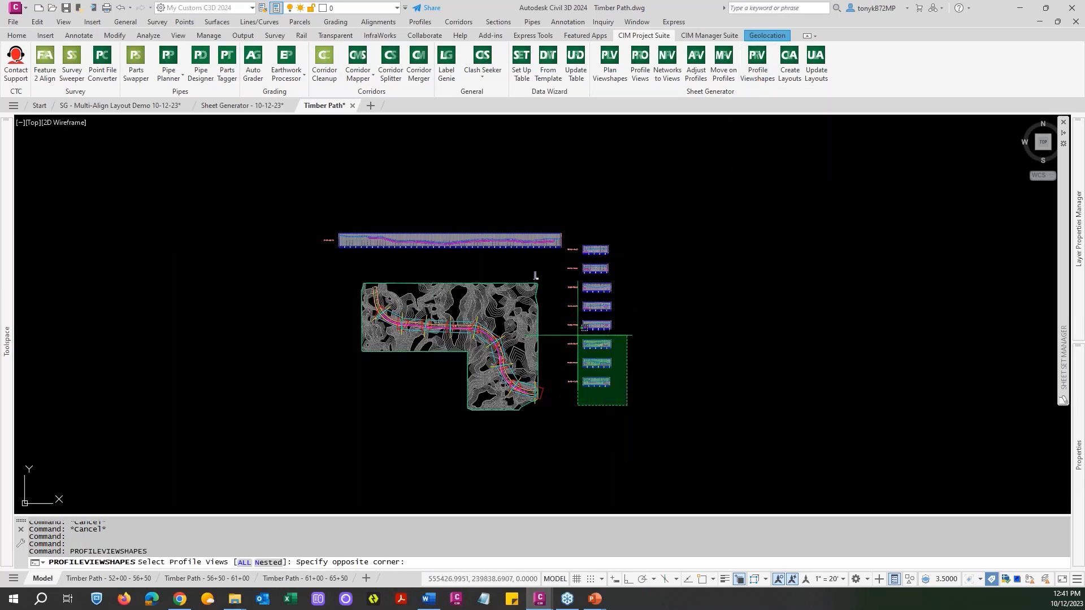
click(599, 226)
key(Return)
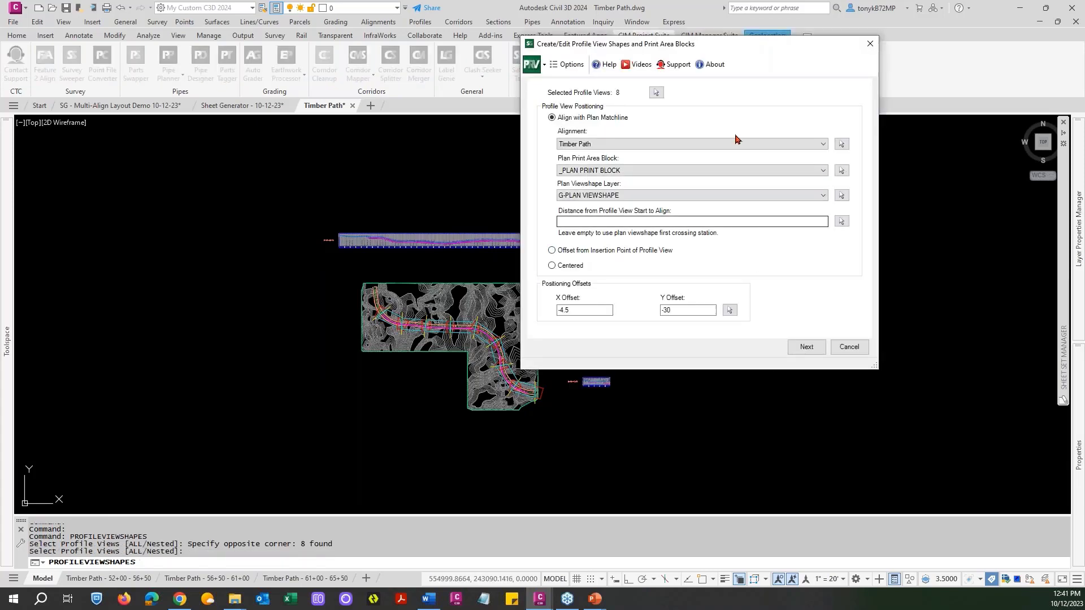
drag(705, 49, 564, 69)
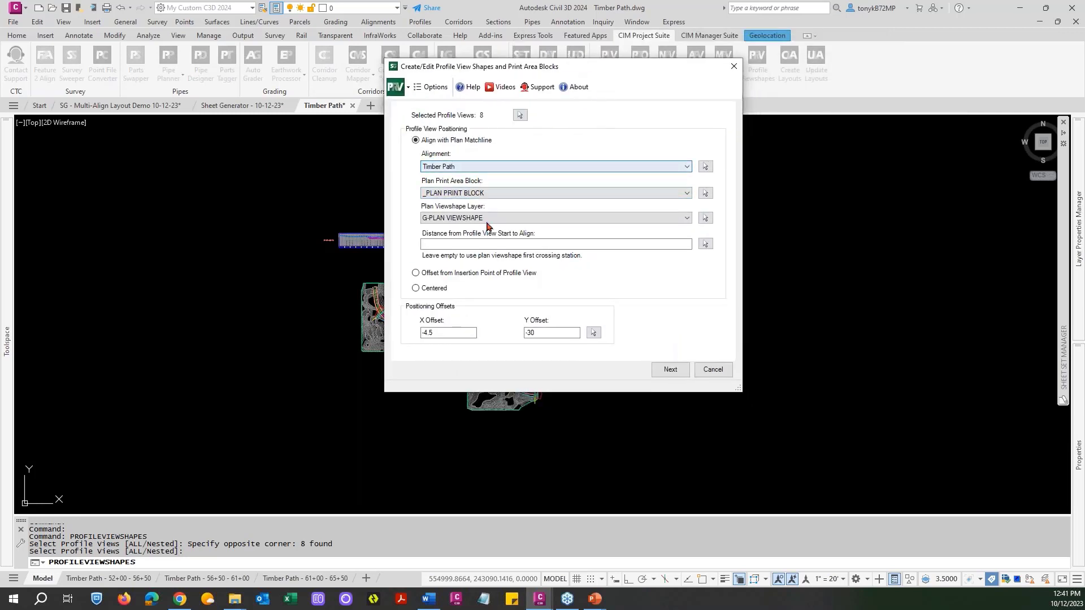
click(670, 370)
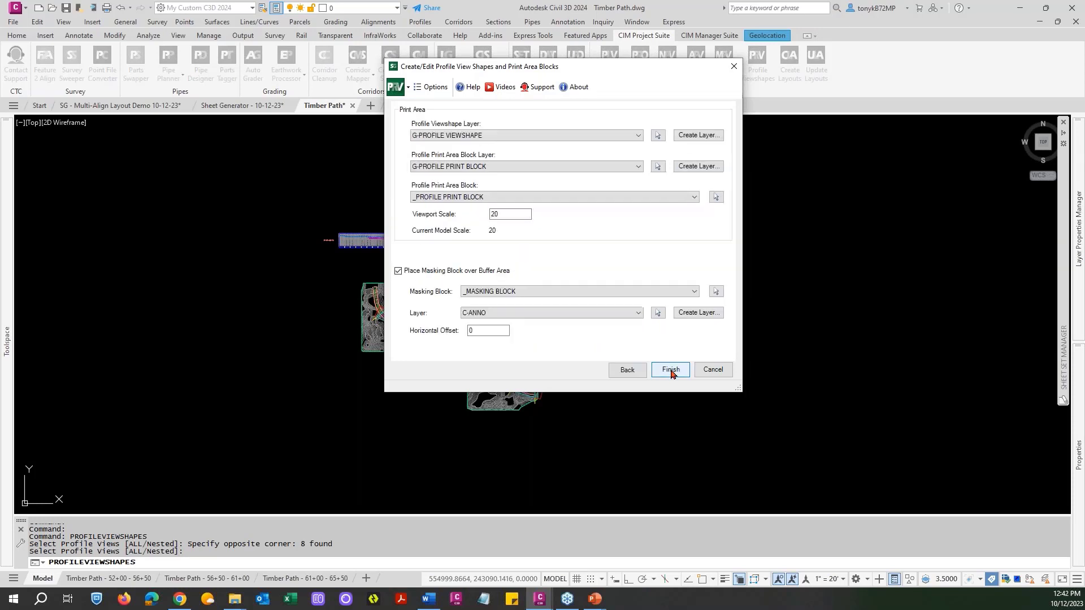
click(627, 370)
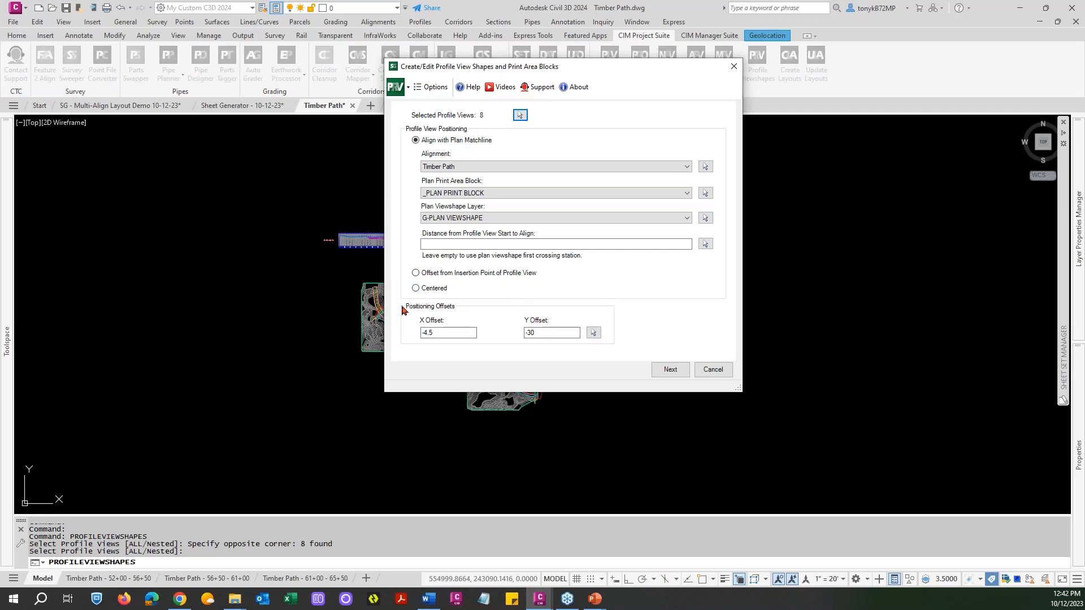
click(670, 370)
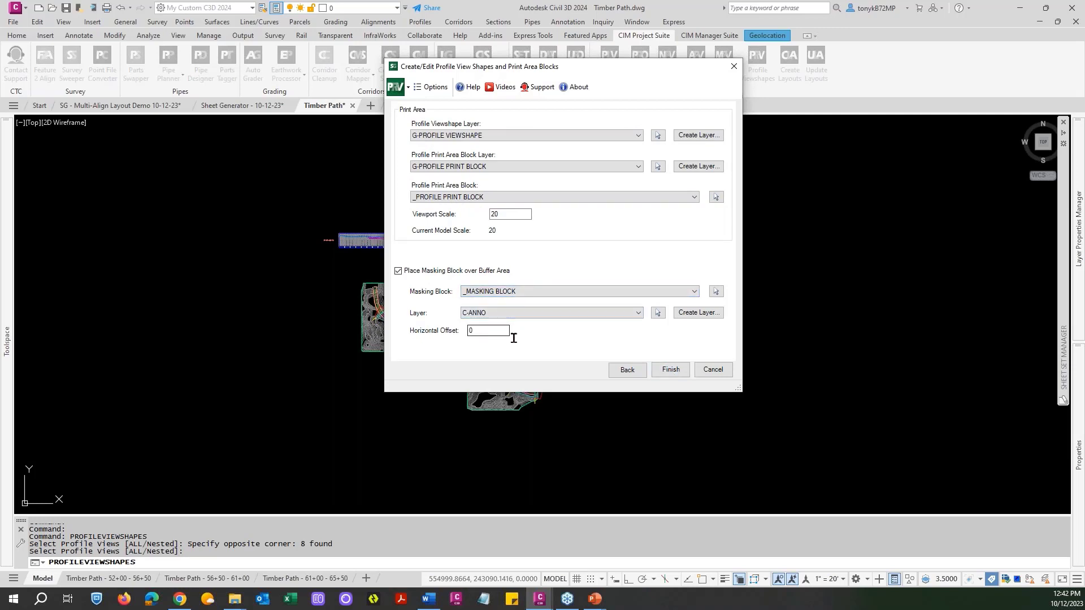
click(672, 371)
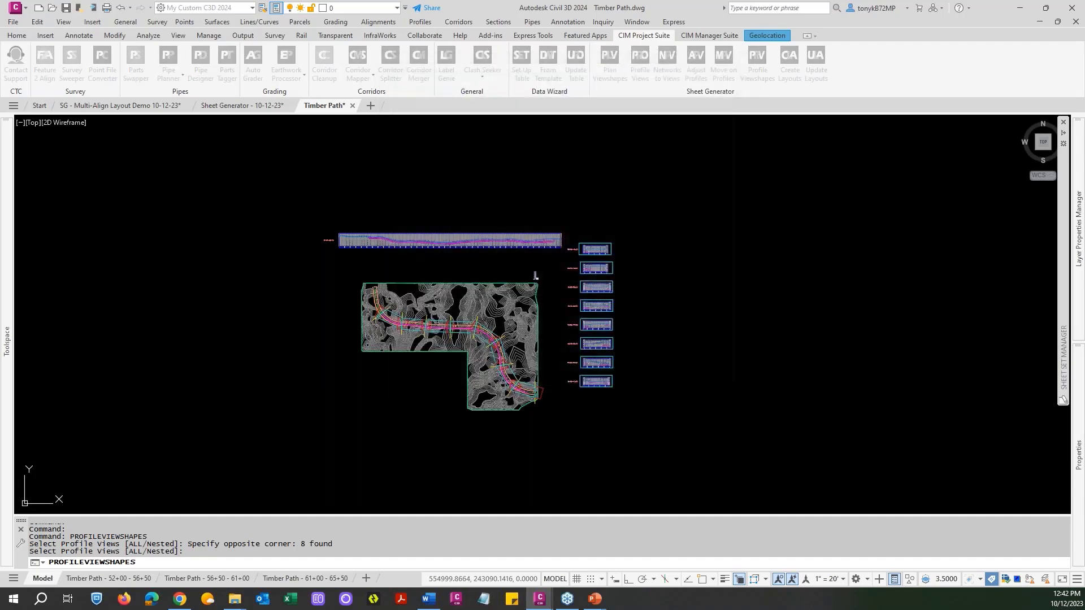
Review the new viewshapes along the whole column of profile views and compare them with their station labels.
scroll(608, 365, up, 2)
scroll(608, 365, up, 2)
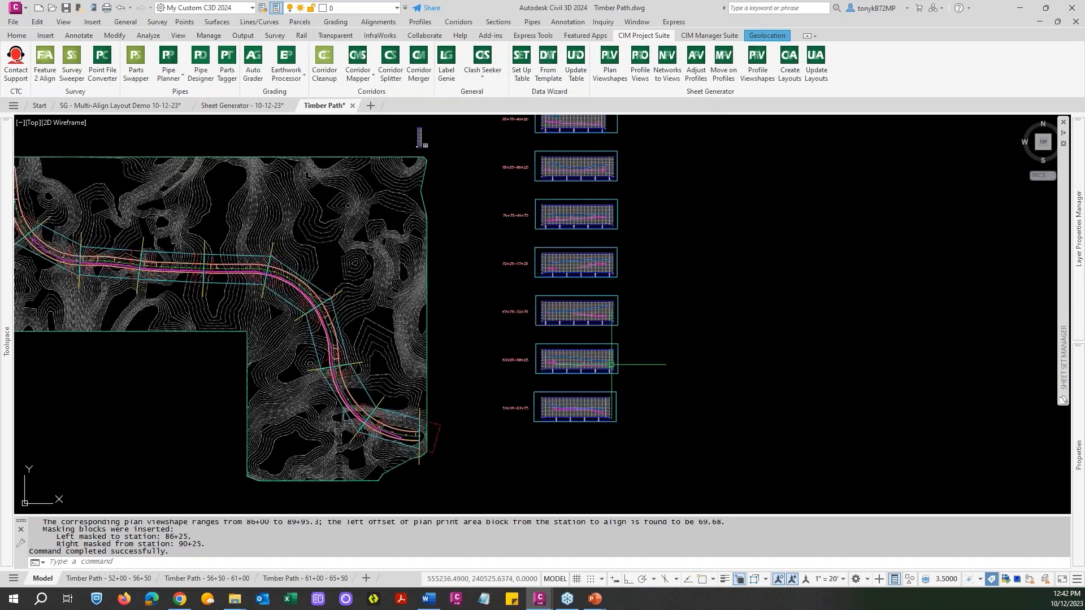
scroll(618, 358, down, 2)
middle_drag(637, 260, 614, 387)
scroll(551, 306, up, 3)
scroll(552, 306, down, 3)
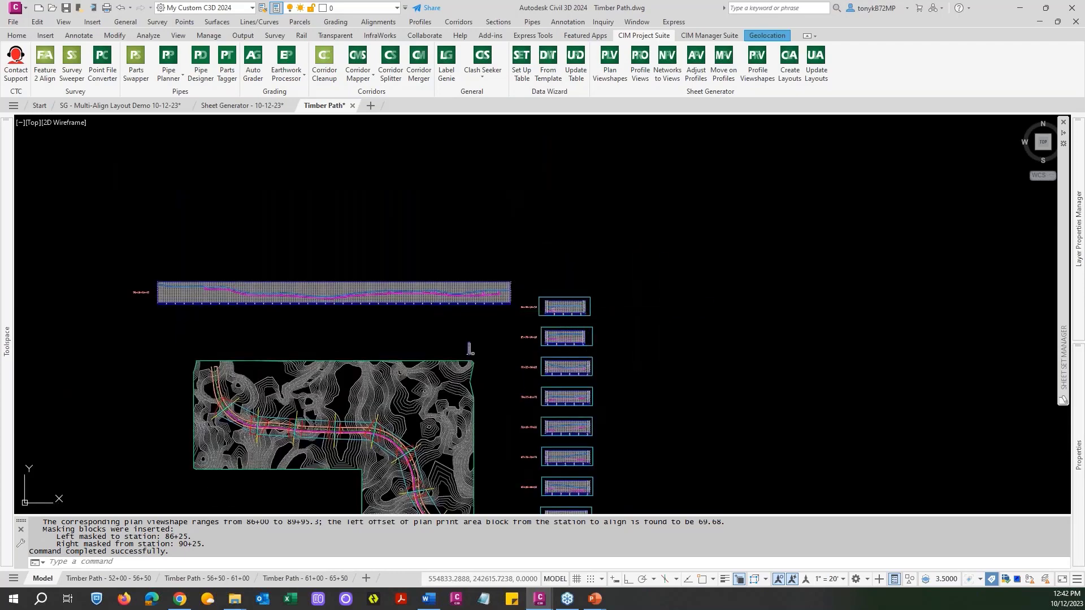
middle_drag(649, 305, 635, 235)
scroll(634, 235, down, 2)
key(Escape)
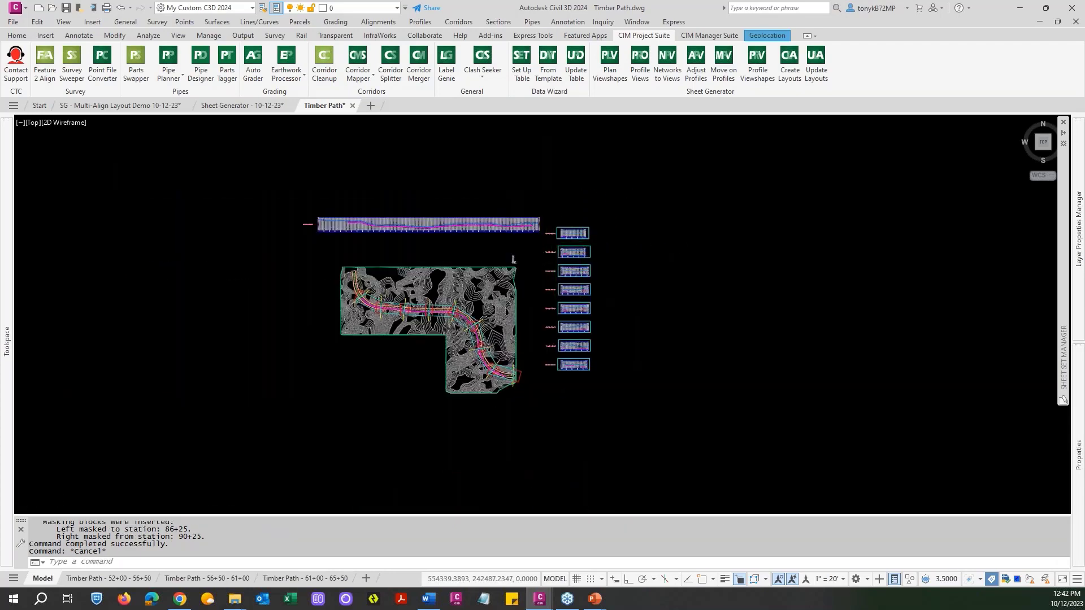
scroll(581, 240, up, 7)
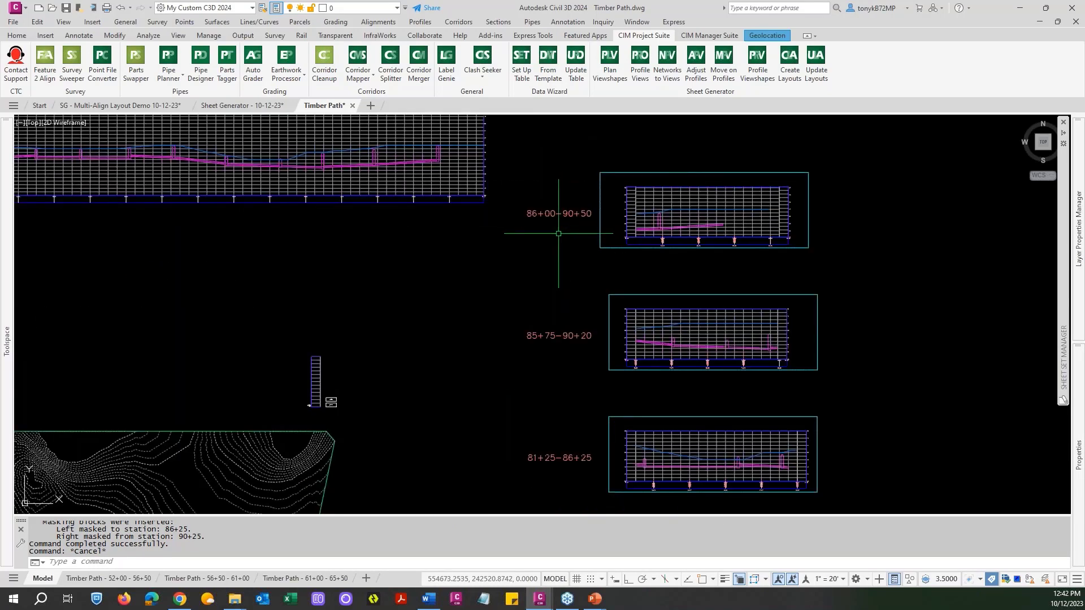
scroll(559, 233, down, 6)
scroll(562, 446, up, 5)
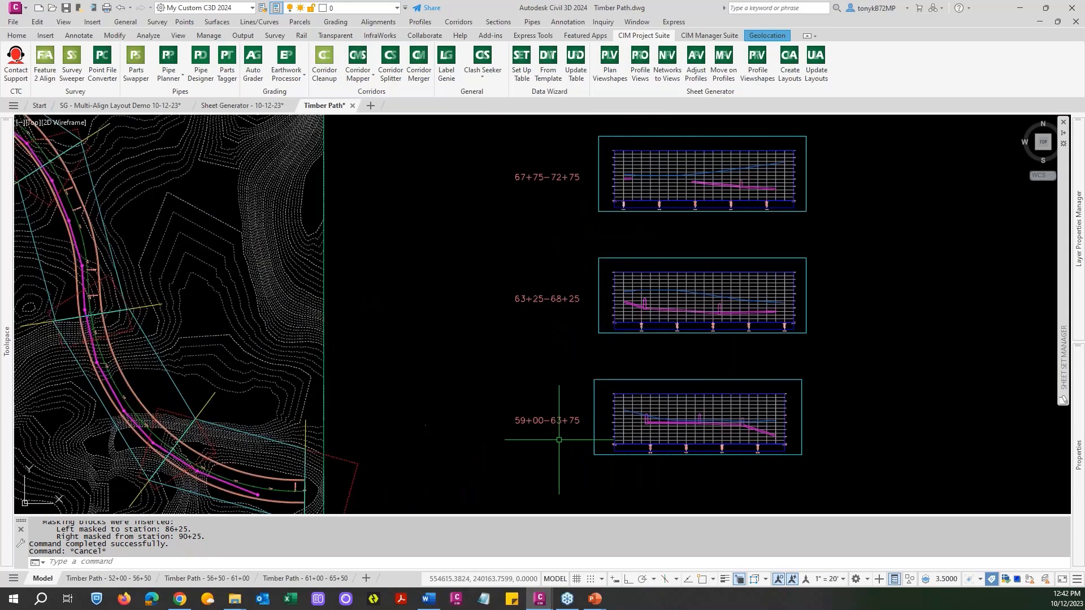
scroll(537, 431, down, 5)
key(Escape)
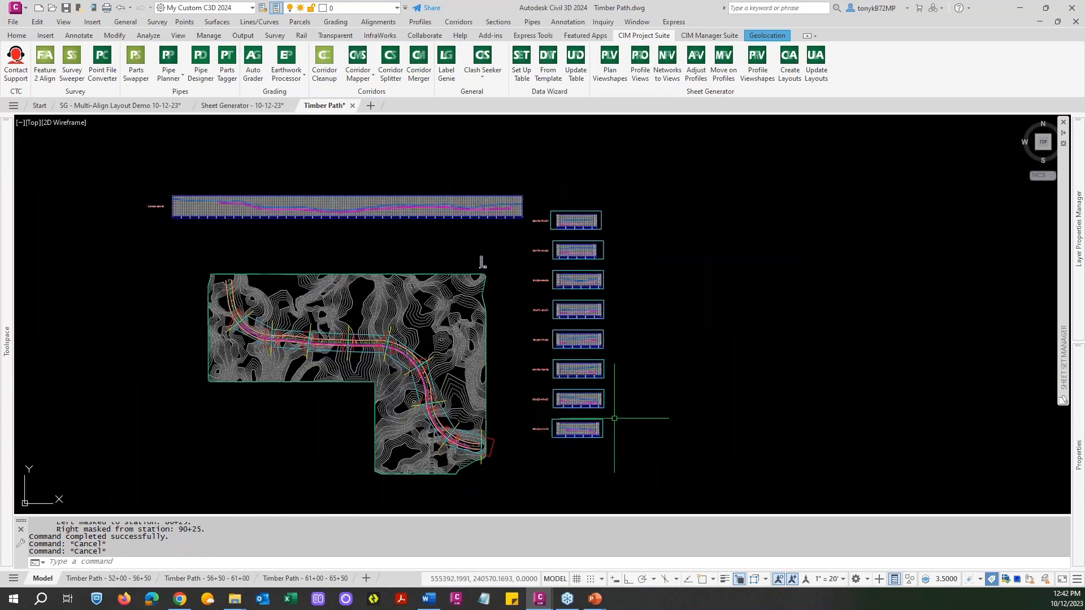
Examine the viewshapes and buffer masking around the lowest profile views in the column.
scroll(609, 430, up, 6)
scroll(609, 431, down, 10)
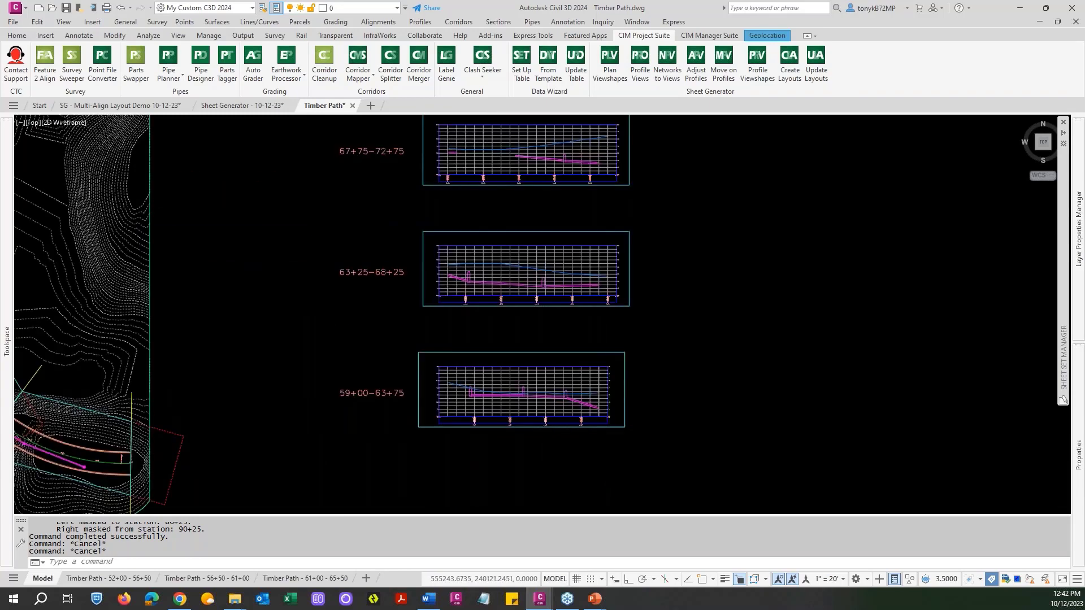
key(Escape)
mouse_move(642, 362)
middle_down()
mouse_move(650, 397)
mouse_move(644, 364)
middle_up()
scroll(625, 426, up, 6)
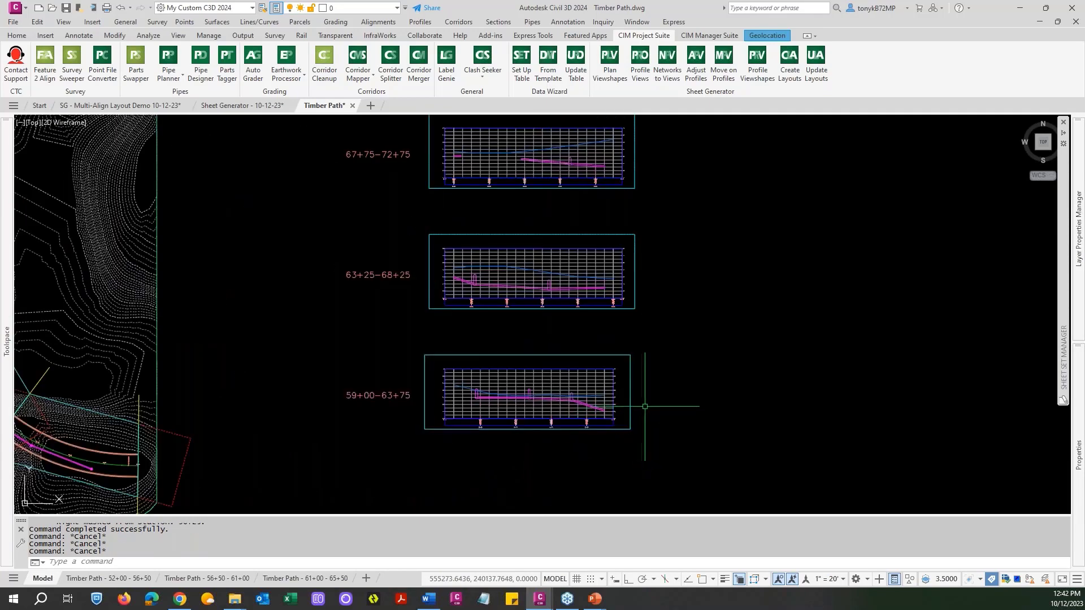
scroll(648, 403, up, 2)
scroll(649, 404, down, 6)
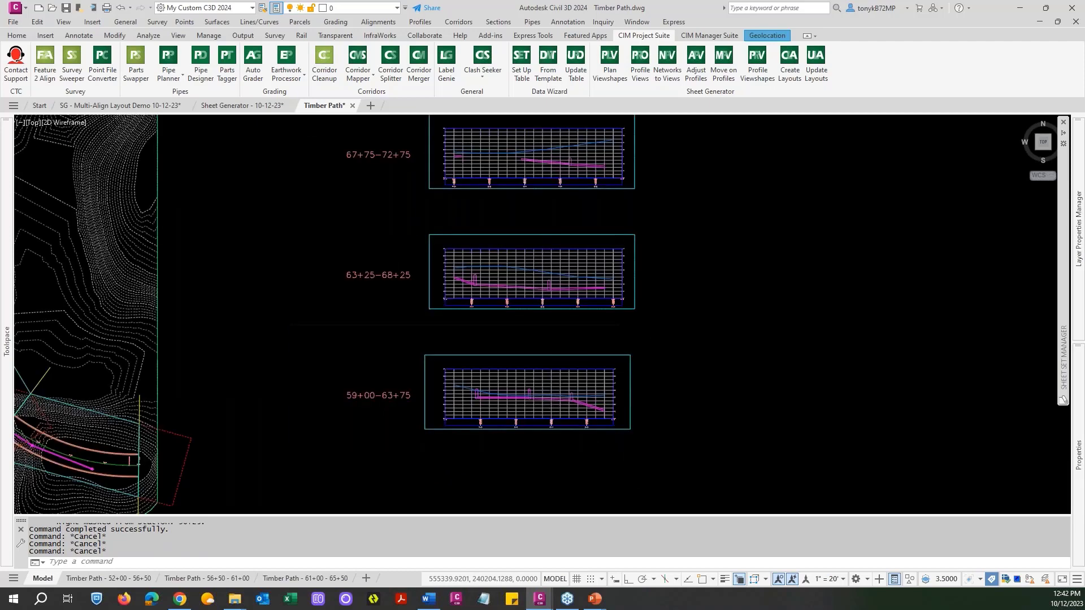
key(Escape)
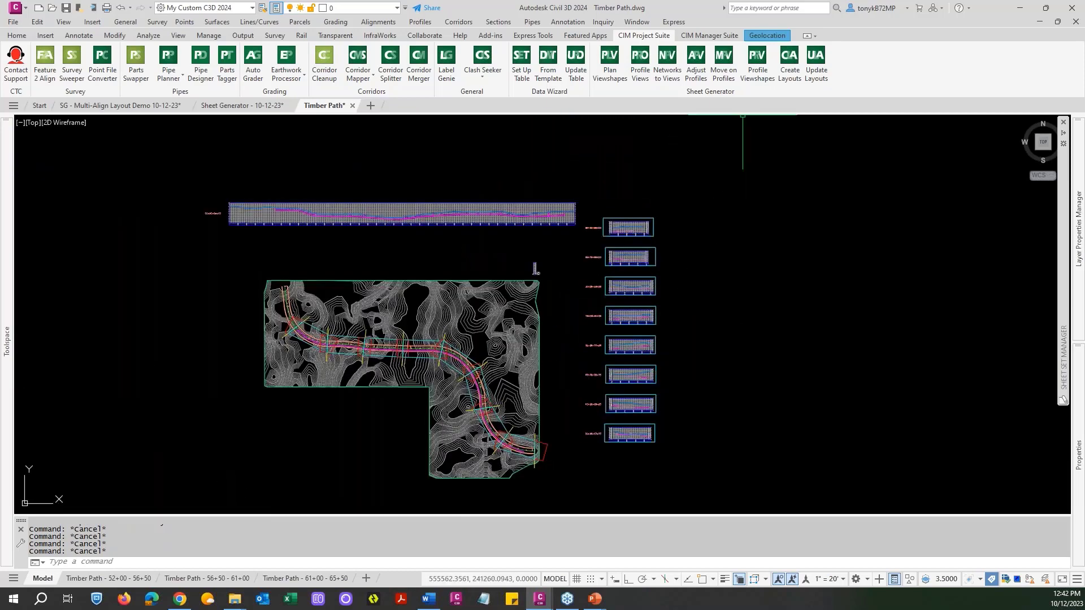
Start Update Layouts with the drawing's changes saved, keeping Timber Path, the current drawing as source, Plan and Profile sheets, and viewport scale 20.
click(815, 72)
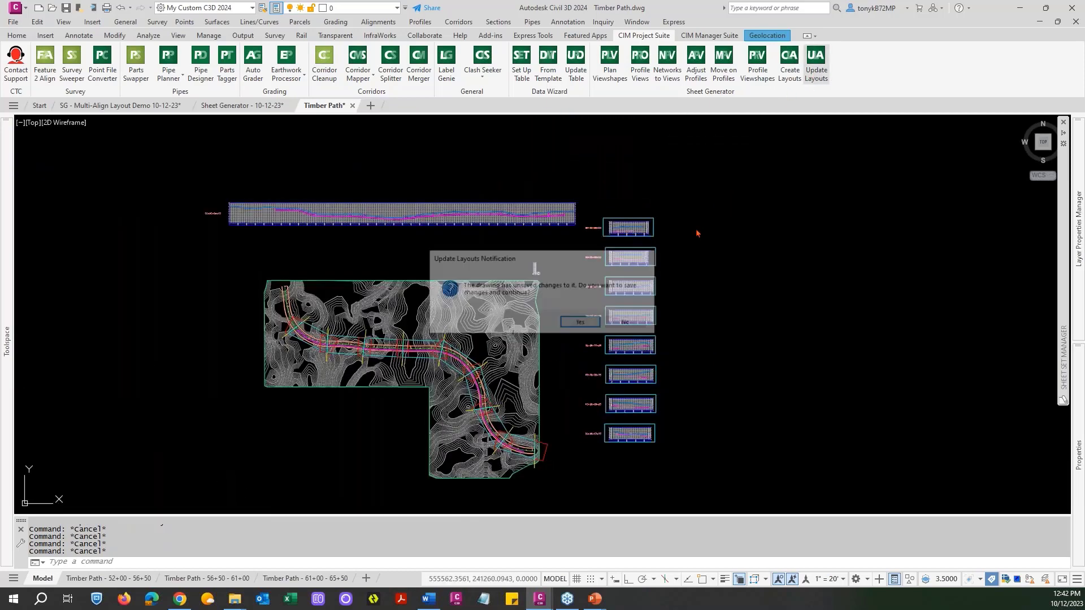
click(573, 323)
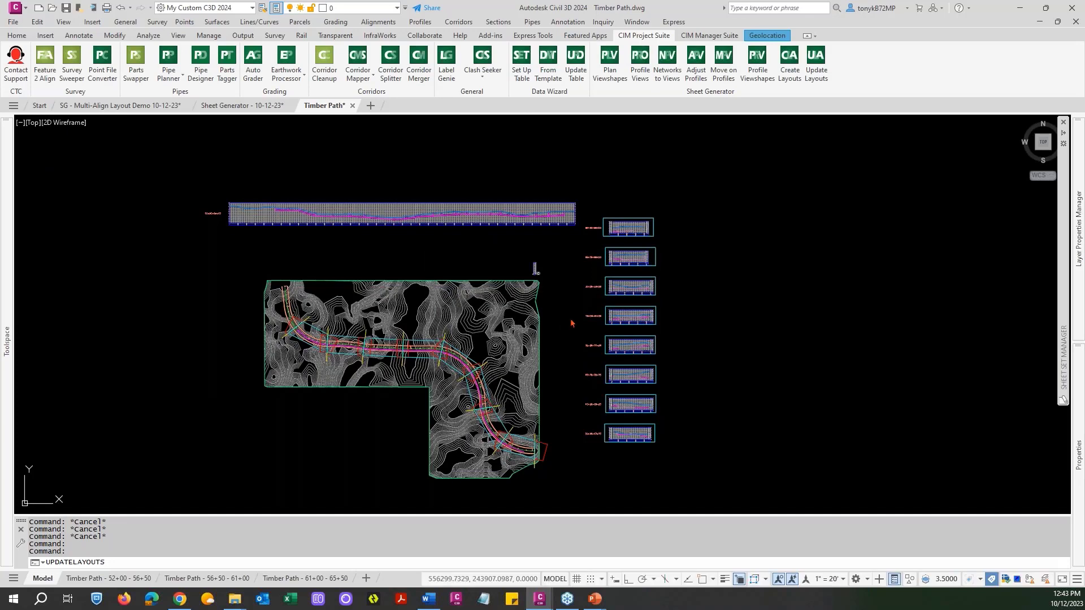
drag(495, 126, 458, 121)
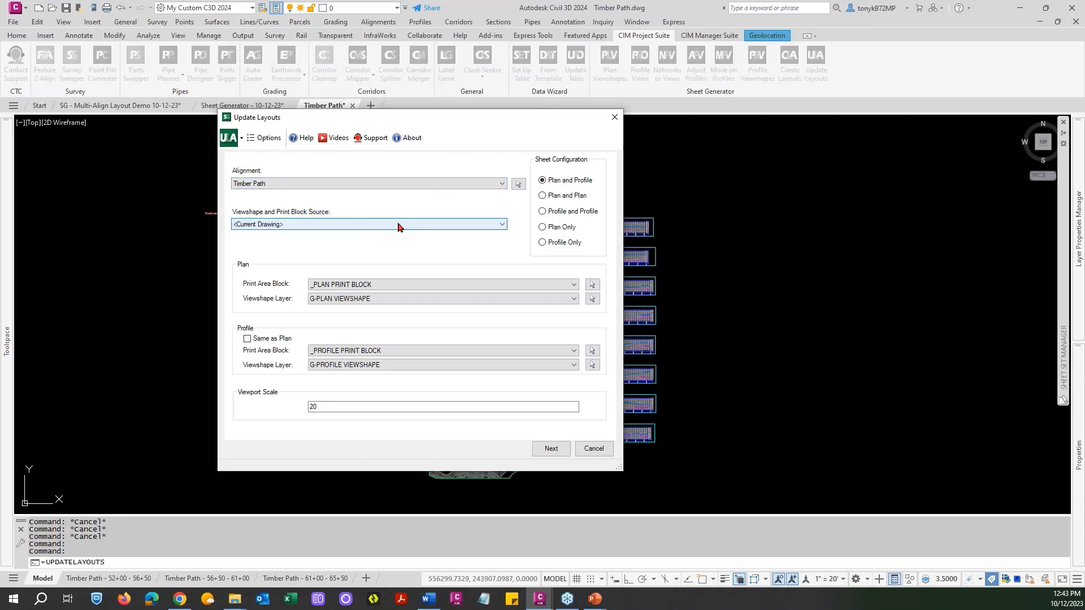
click(500, 226)
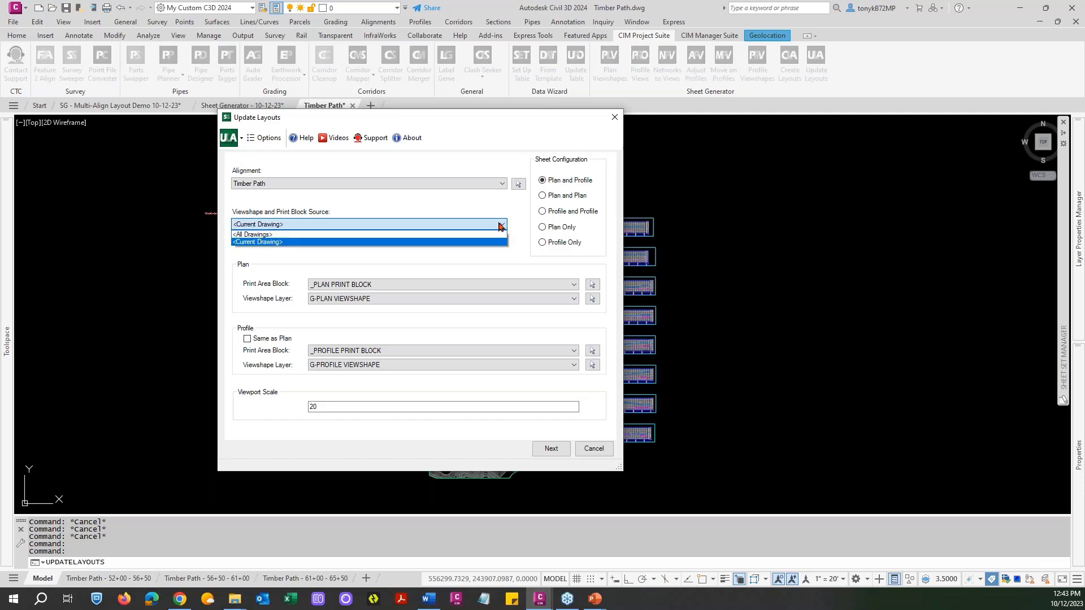
click(292, 225)
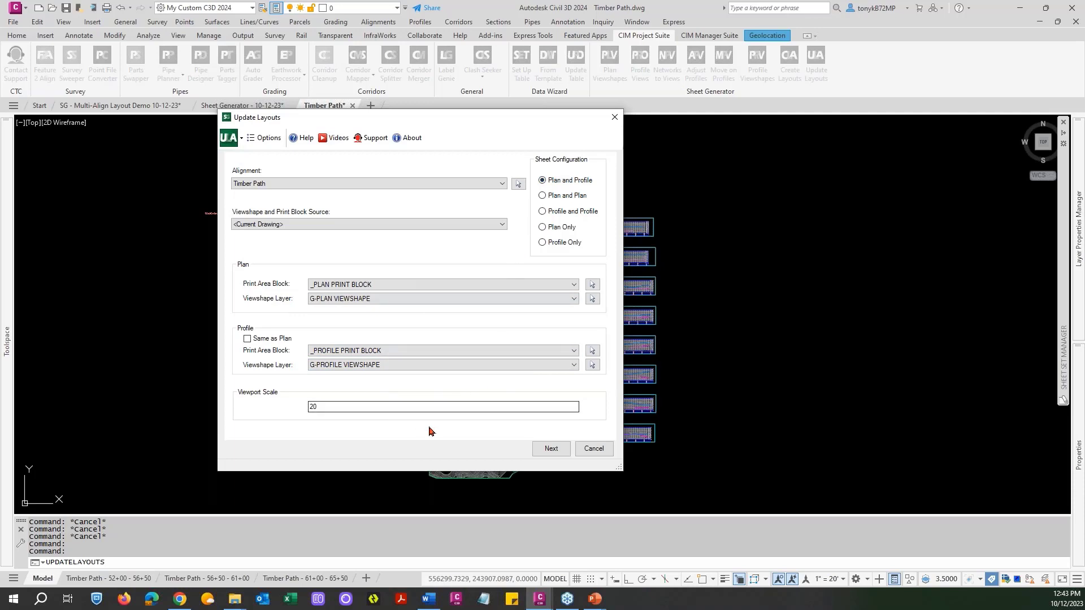
click(551, 449)
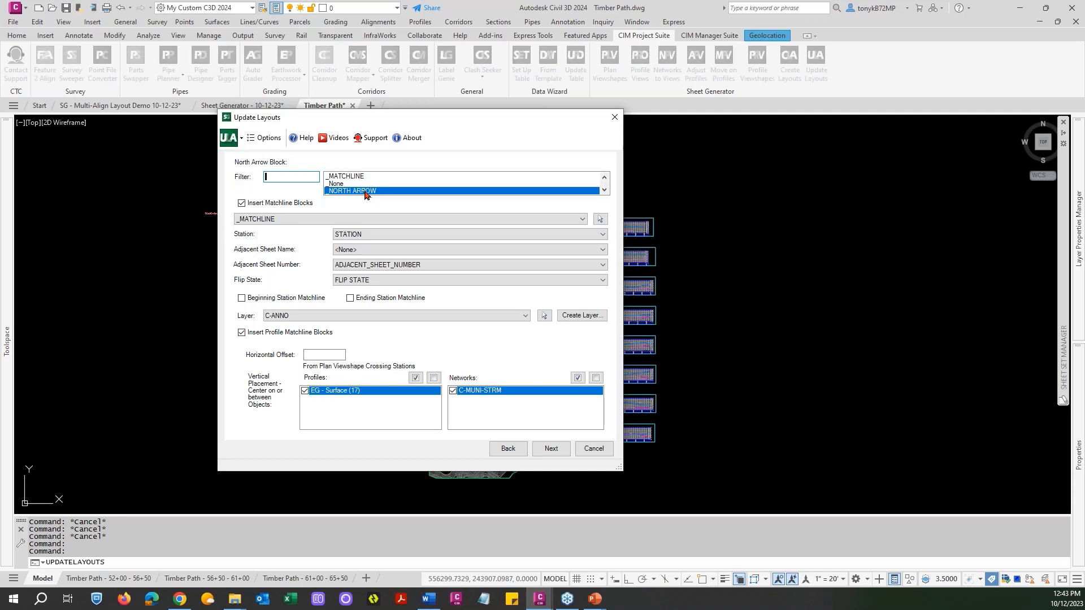
Run the layout update with the _NORTH ARROW and _MATCHLINE blocks on the six checked layouts, plan stations 59+25 to 86+00.
click(365, 192)
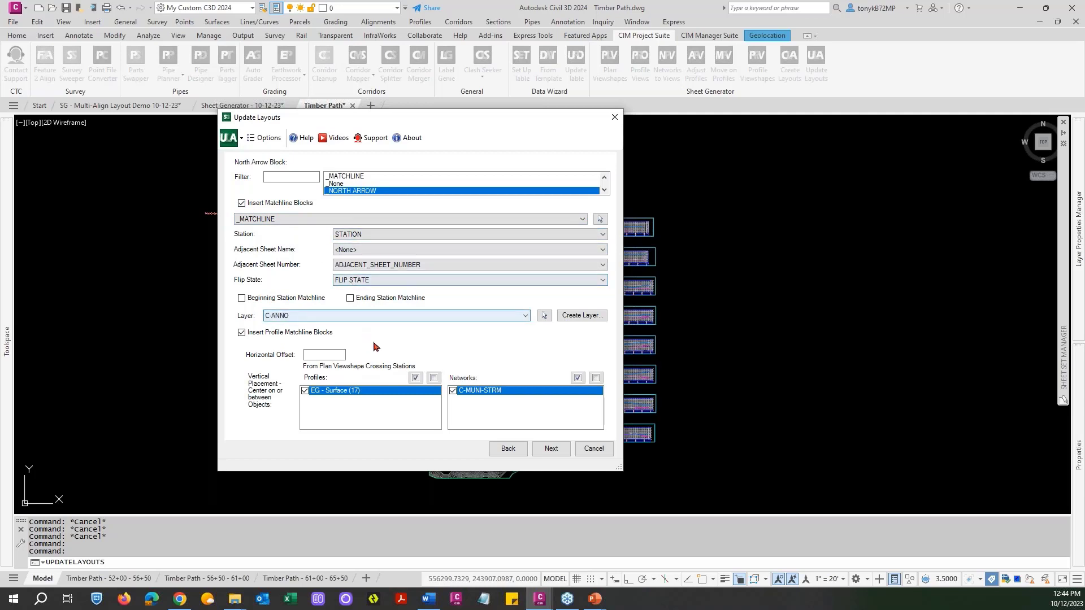
click(550, 449)
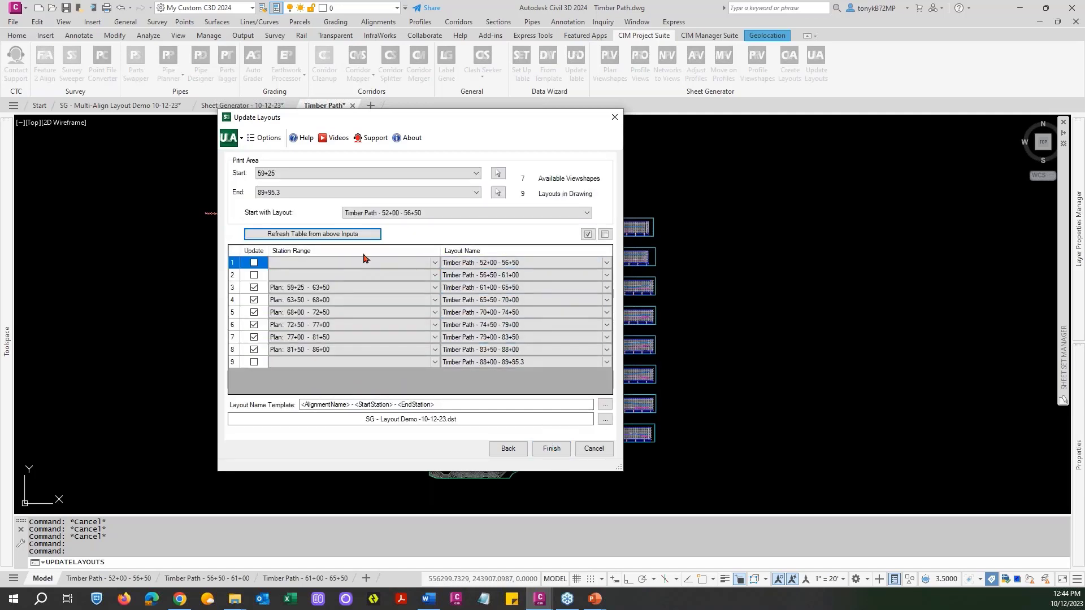
drag(417, 117, 448, 84)
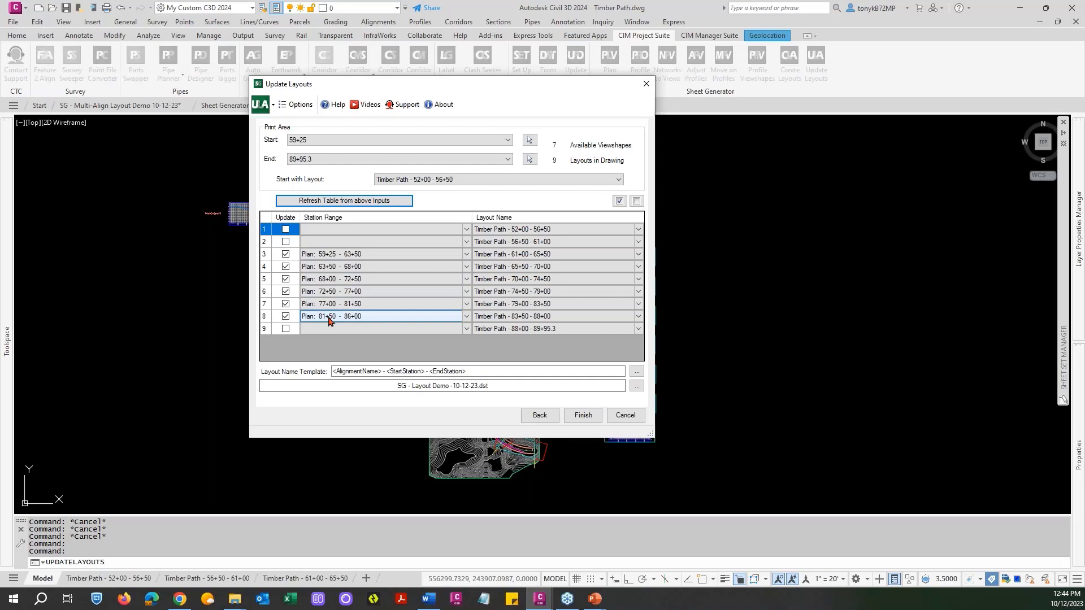
click(388, 308)
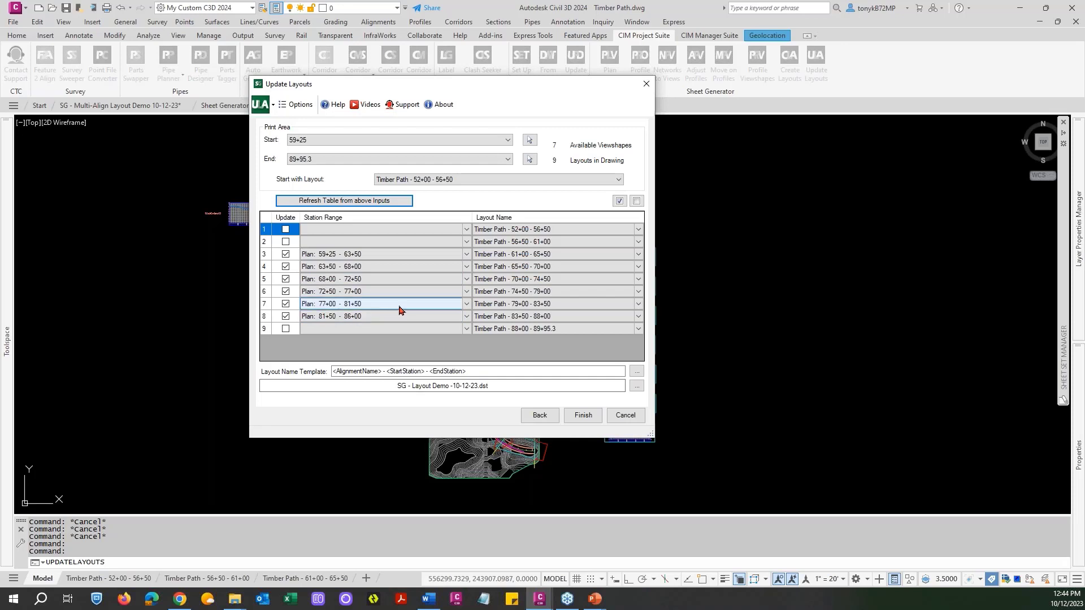
click(584, 416)
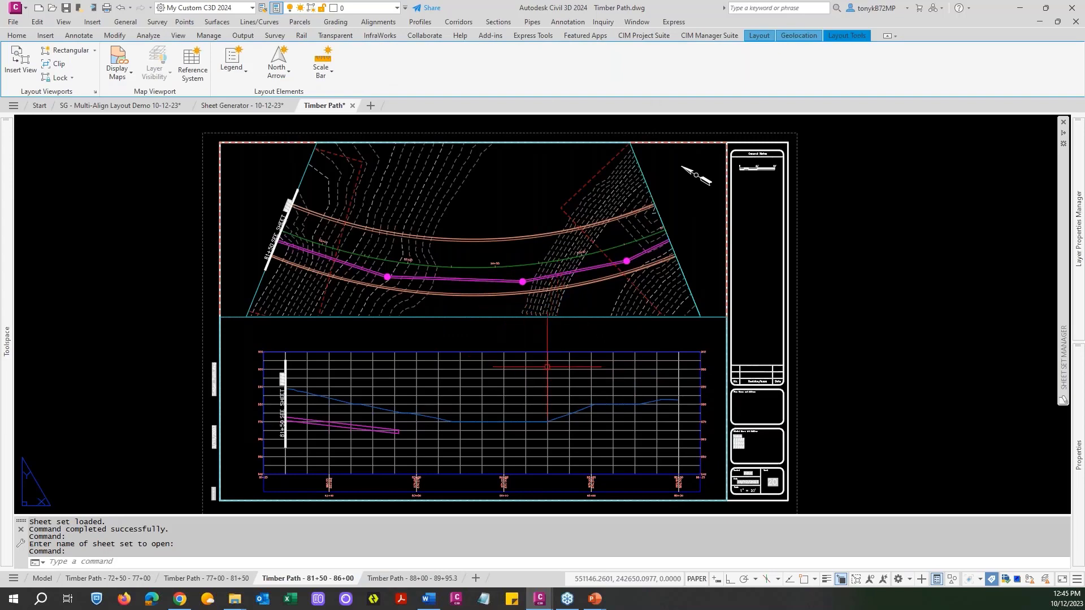
Review the Timber Path sheet names in the sheet set and inspect the updated layouts 72+50 - 77+00 and 68+00 - 72+50.
mouse_move(1074, 318)
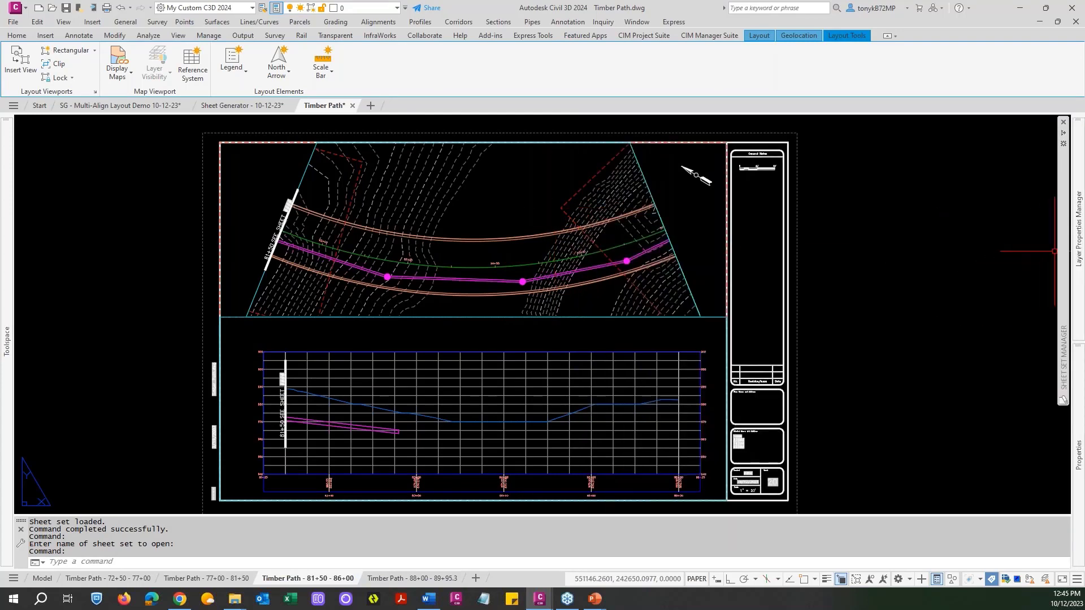
mouse_move(1060, 252)
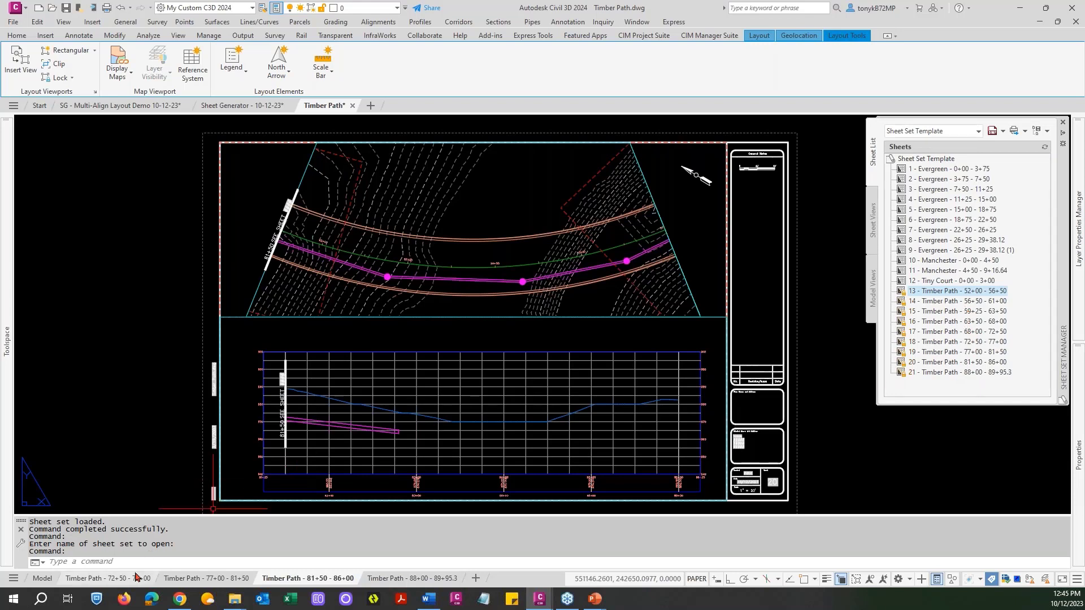
mouse_move(107, 580)
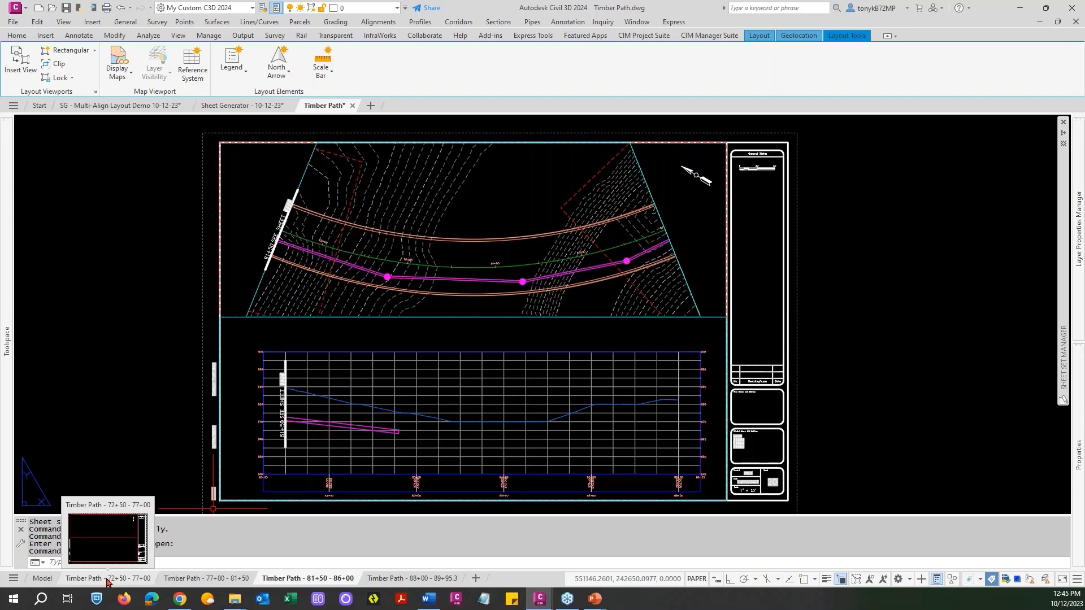
click(109, 580)
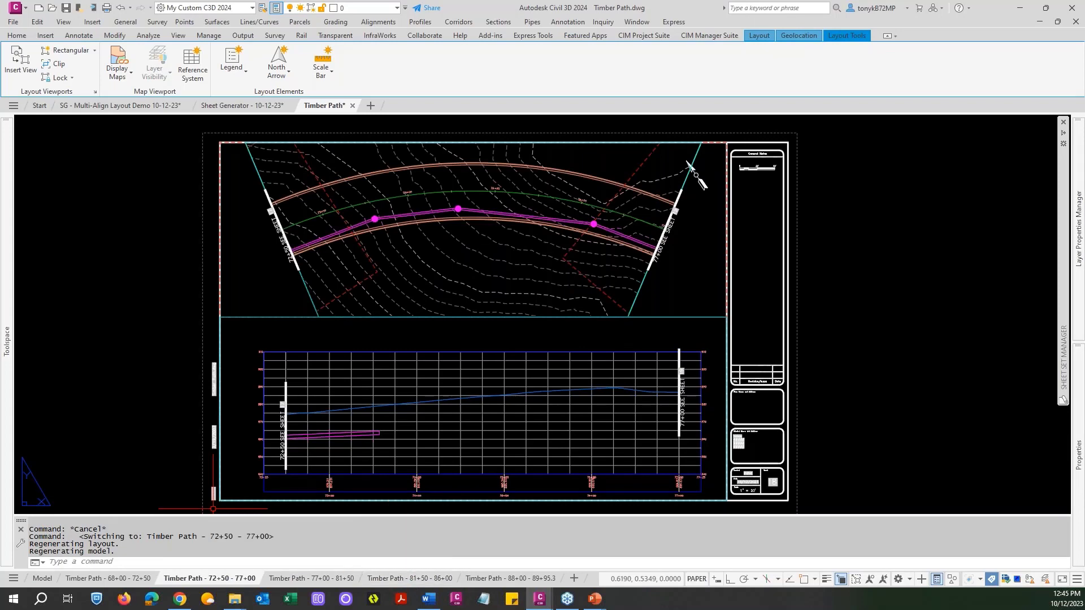
mouse_move(107, 582)
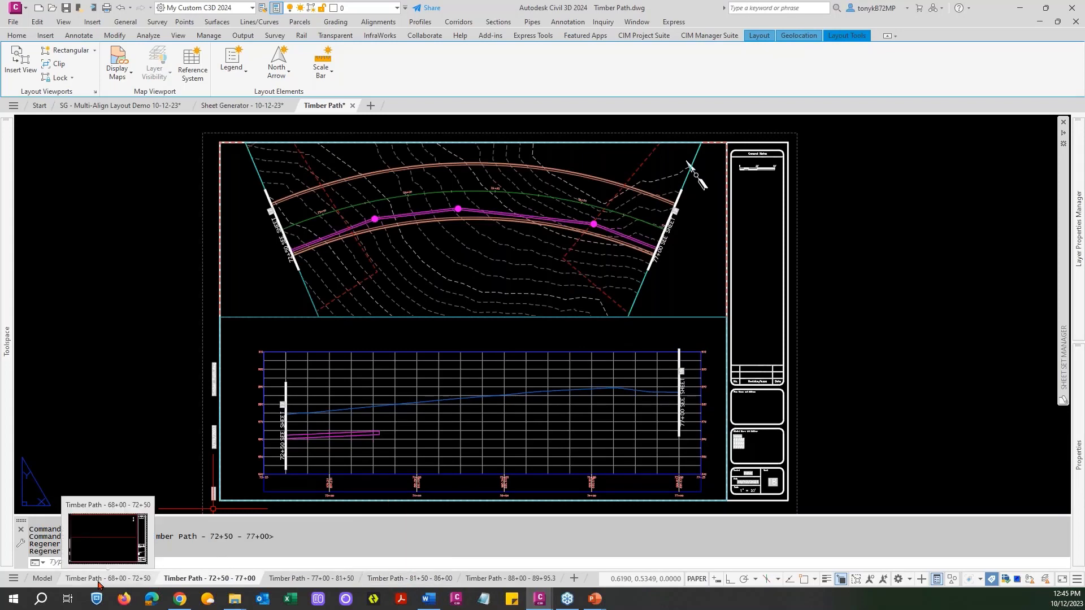
click(78, 582)
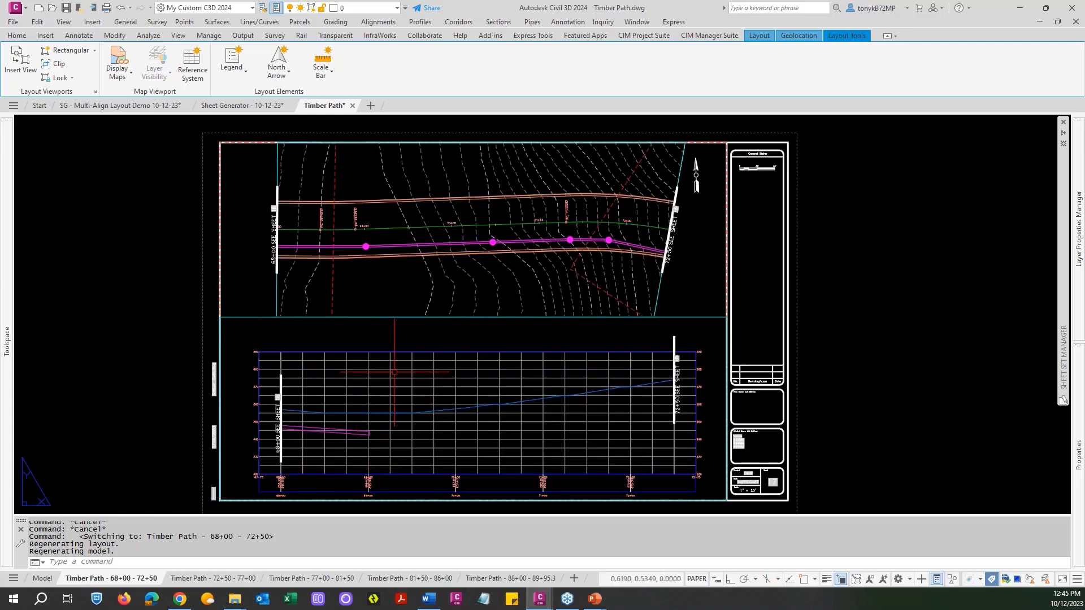
key(Escape)
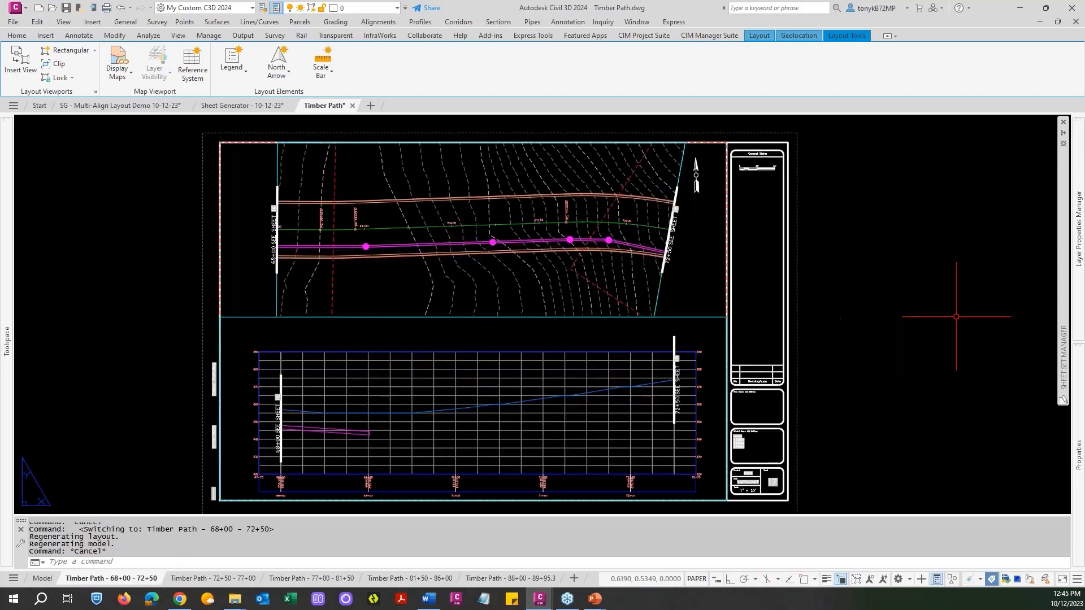
Examine the publishing and other actions offered for sheet 13 in the sheet set, and return to model space.
mouse_move(1063, 274)
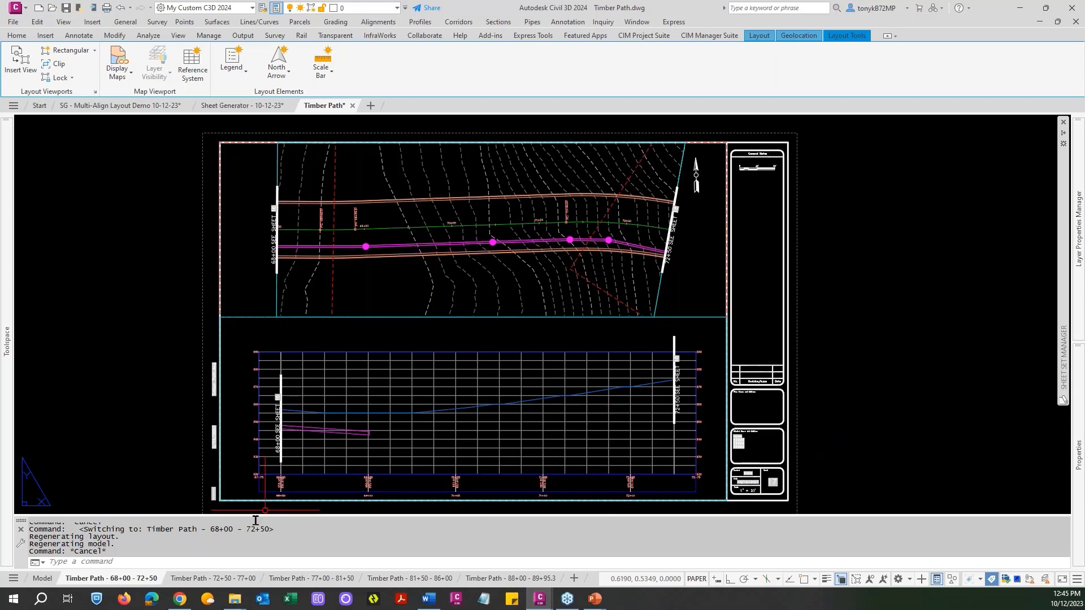
key(Escape)
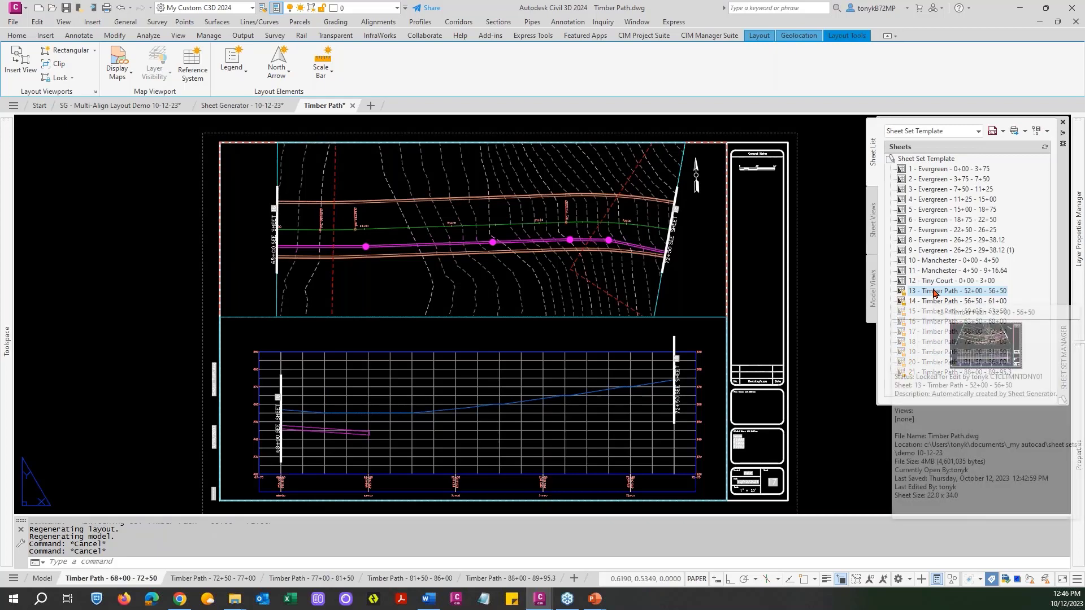
right_click(933, 291)
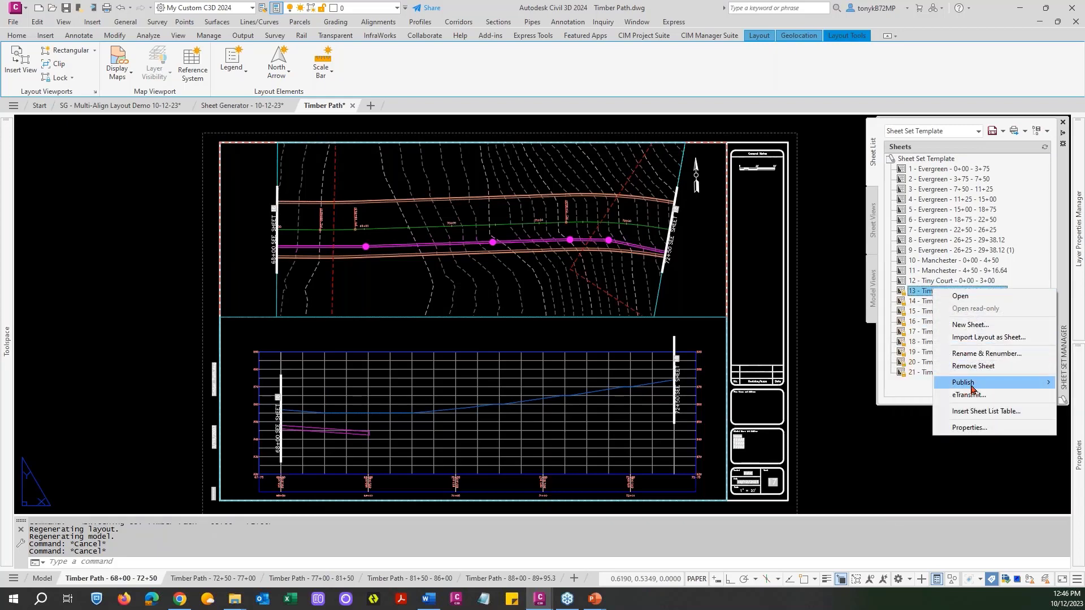
click(840, 377)
key(Escape)
key(Escape)
key(Escape)
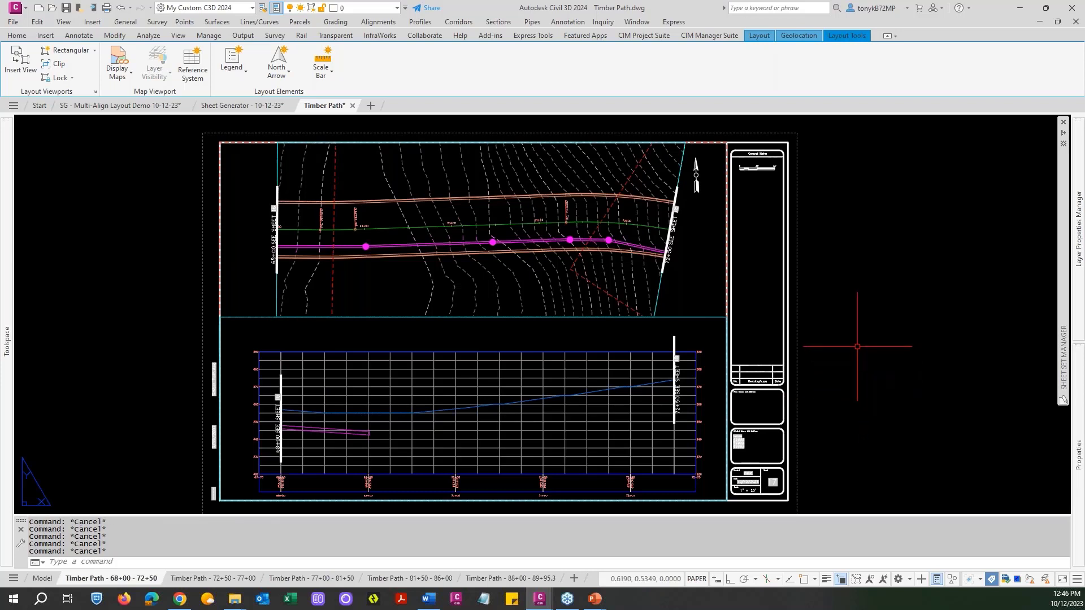
click(42, 578)
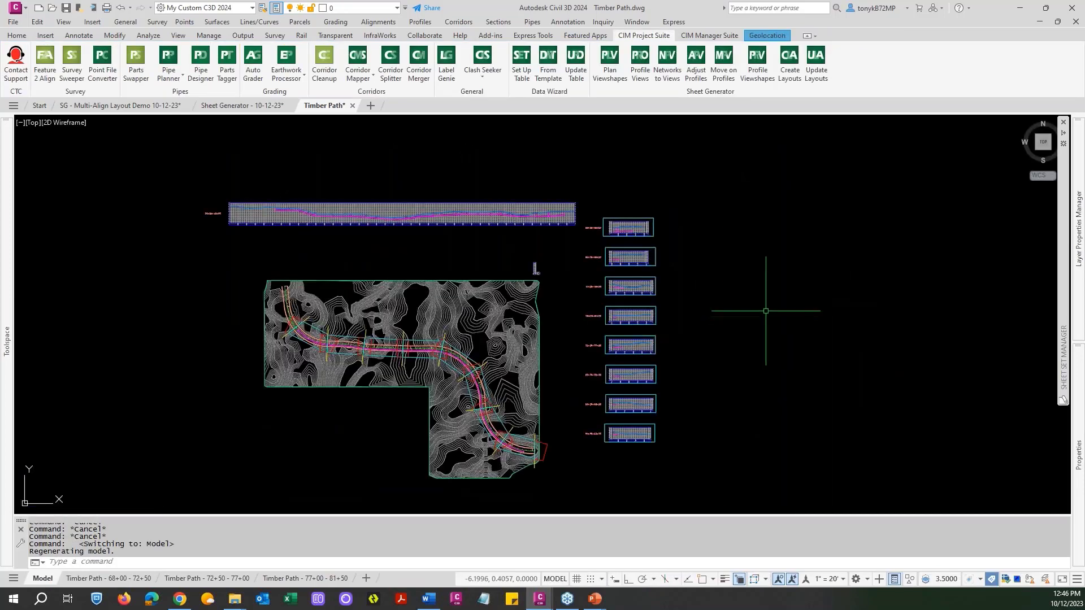